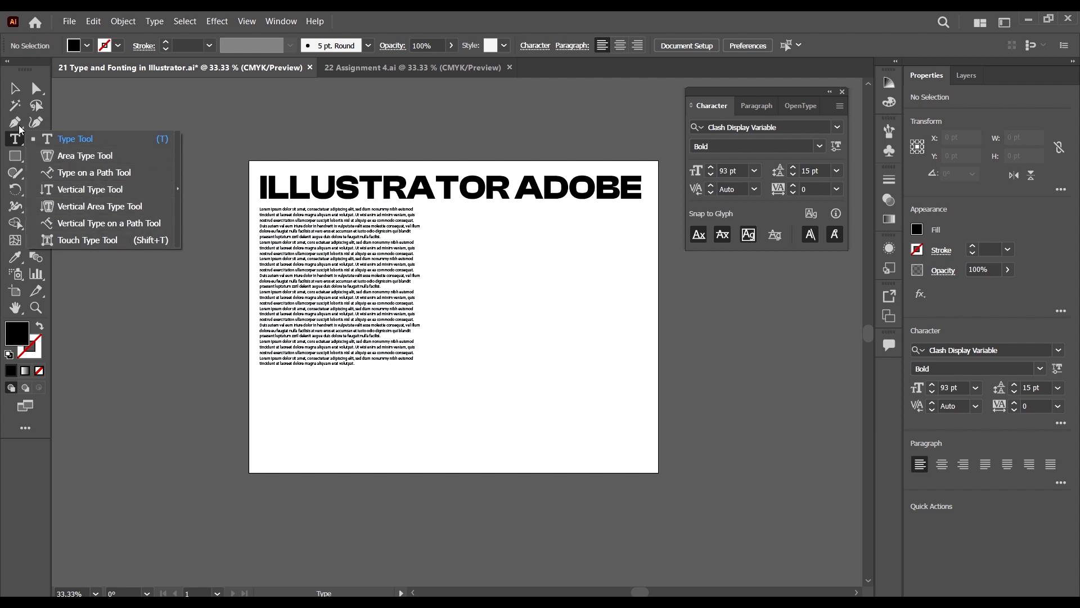
# Draw a black circle about 614 pt in diameter on the canvas beside the artboard
pyautogui.click(14, 90)
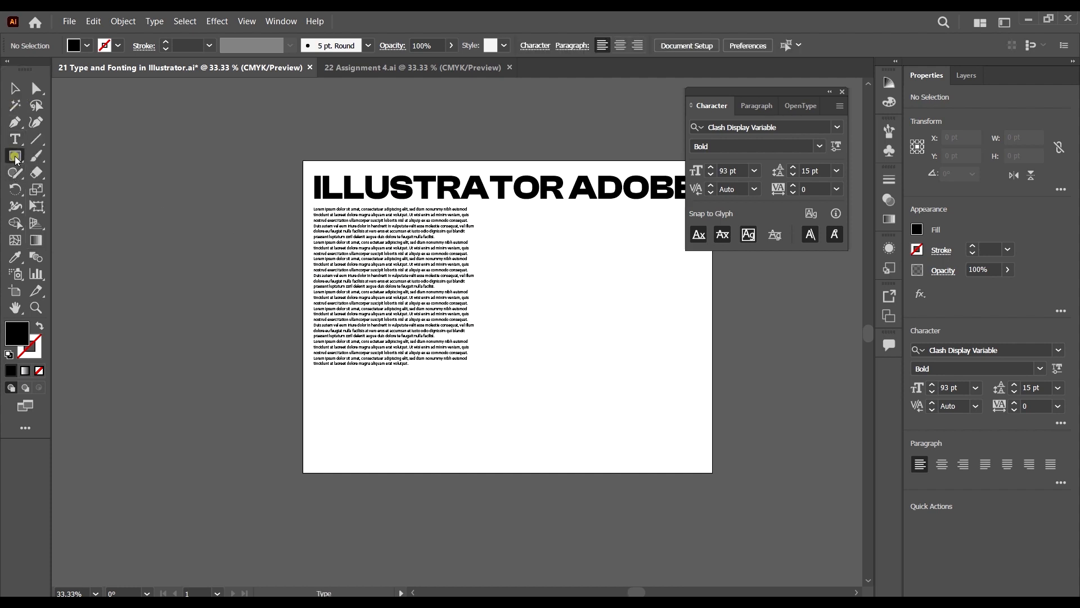
pyautogui.moveTo(16, 160); pyautogui.dragTo(322, 360)
pyautogui.hscroll(-5, 116, 202)
pyautogui.click(14, 88)
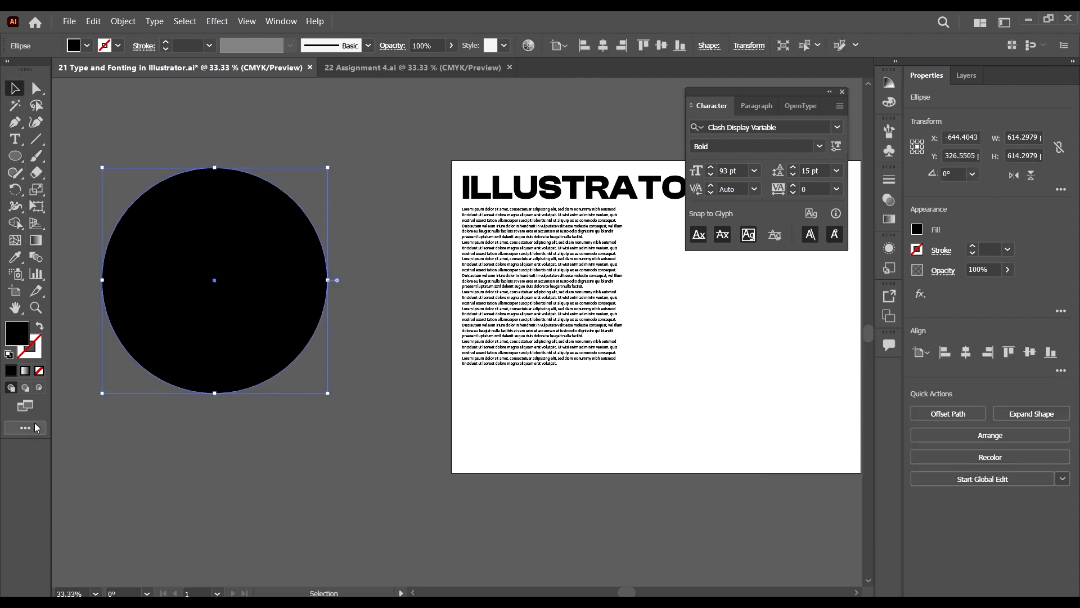
# Remove the circle's fill, restore the solid black fill, and deselect the circle
pyautogui.click(39, 371)
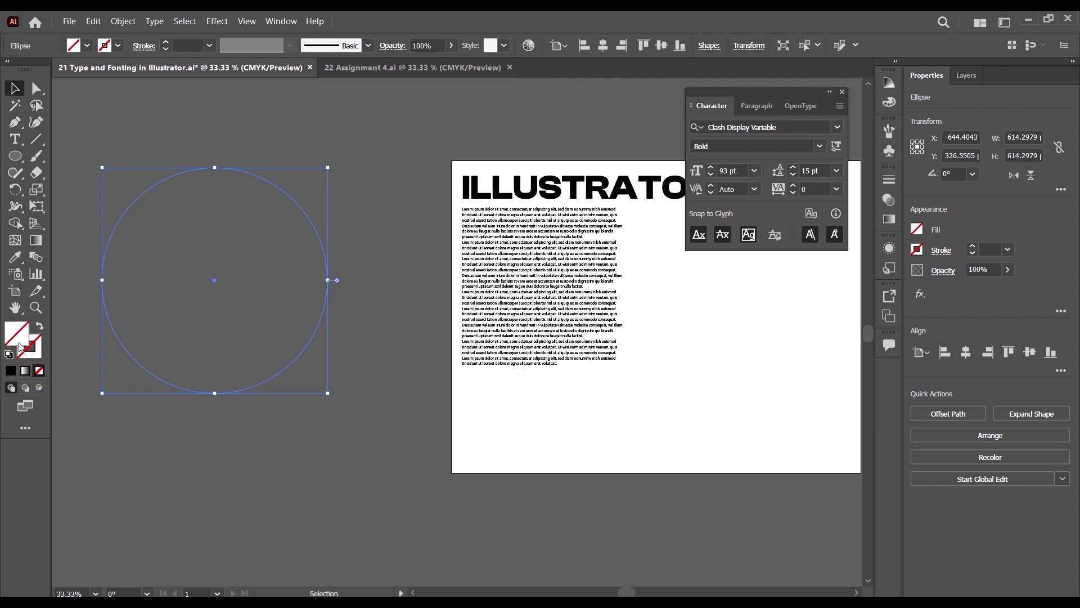
pyautogui.click(10, 370)
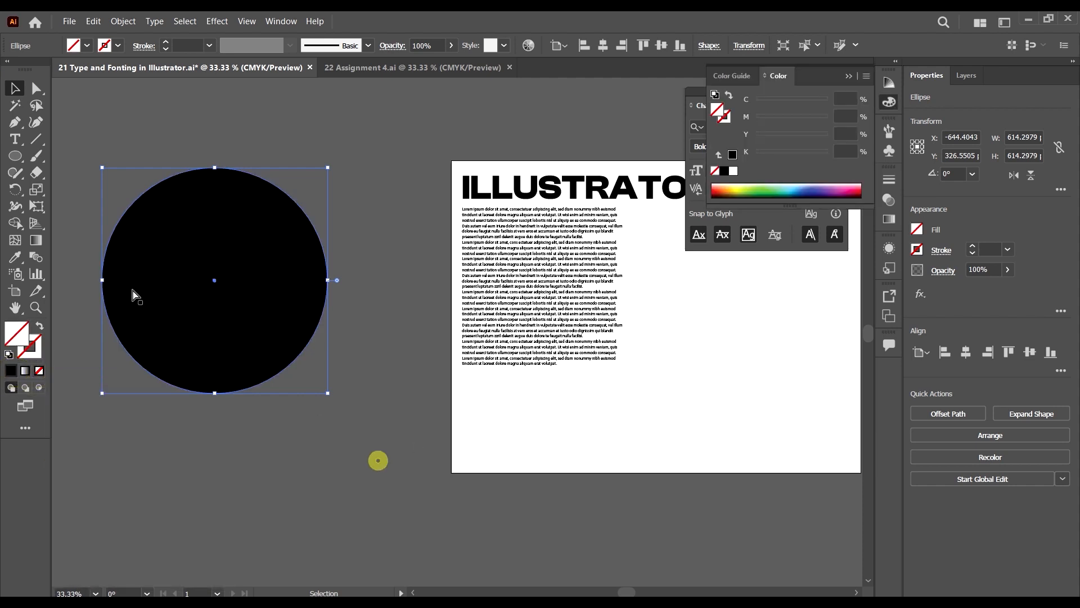
pyautogui.hscroll(-2, 133, 292)
pyautogui.click(116, 214)
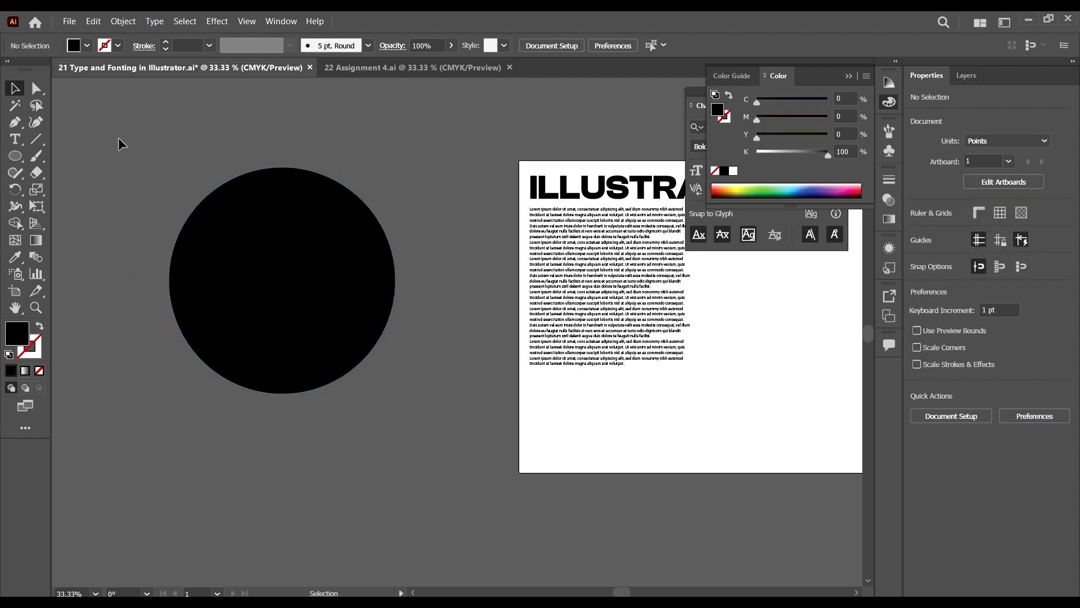
# Turn the black circle into a text area filled with placeholder text using the Area Type Tool
pyautogui.click(16, 139)
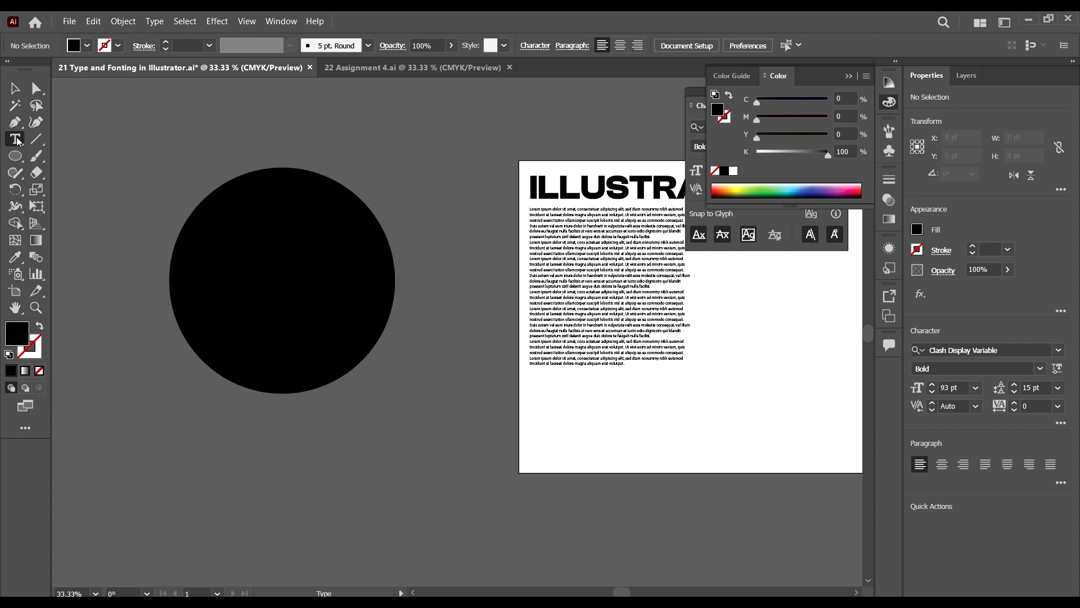
pyautogui.click(16, 139)
pyautogui.click(17, 140)
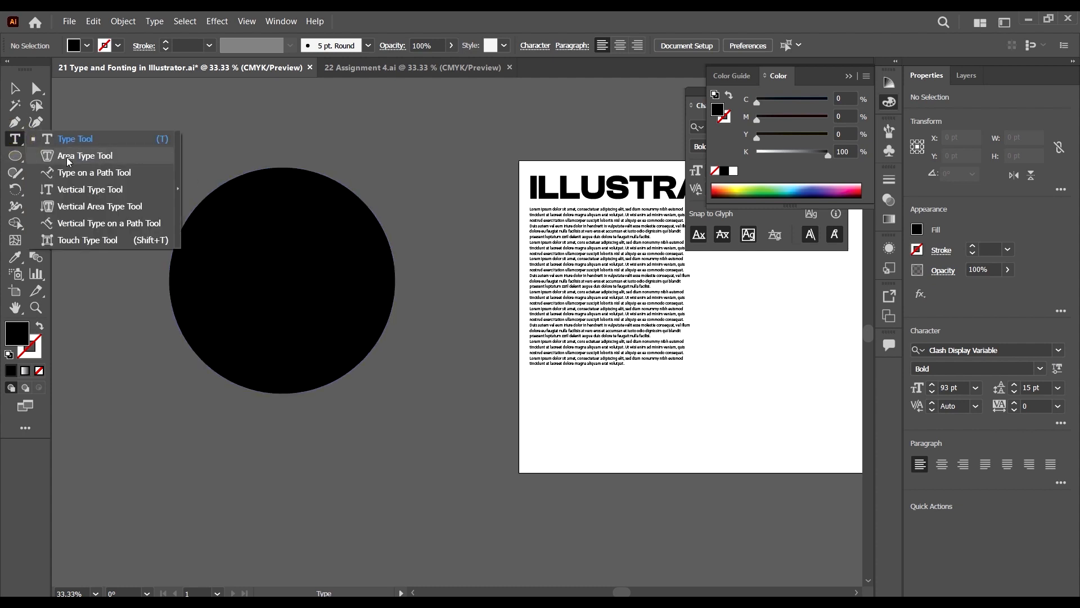
pyautogui.click(68, 160)
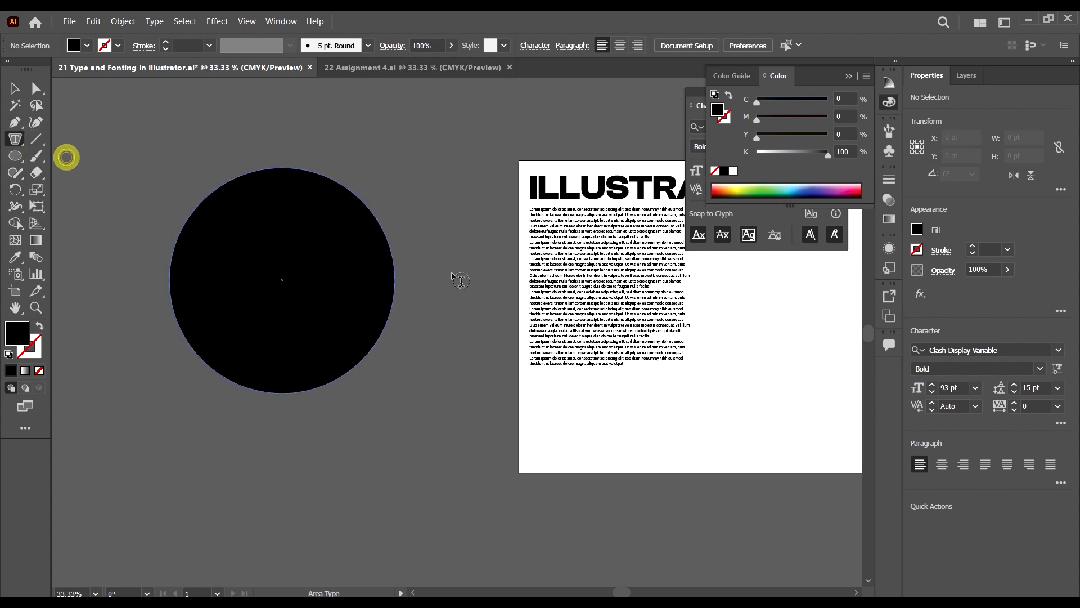
pyautogui.click(243, 178)
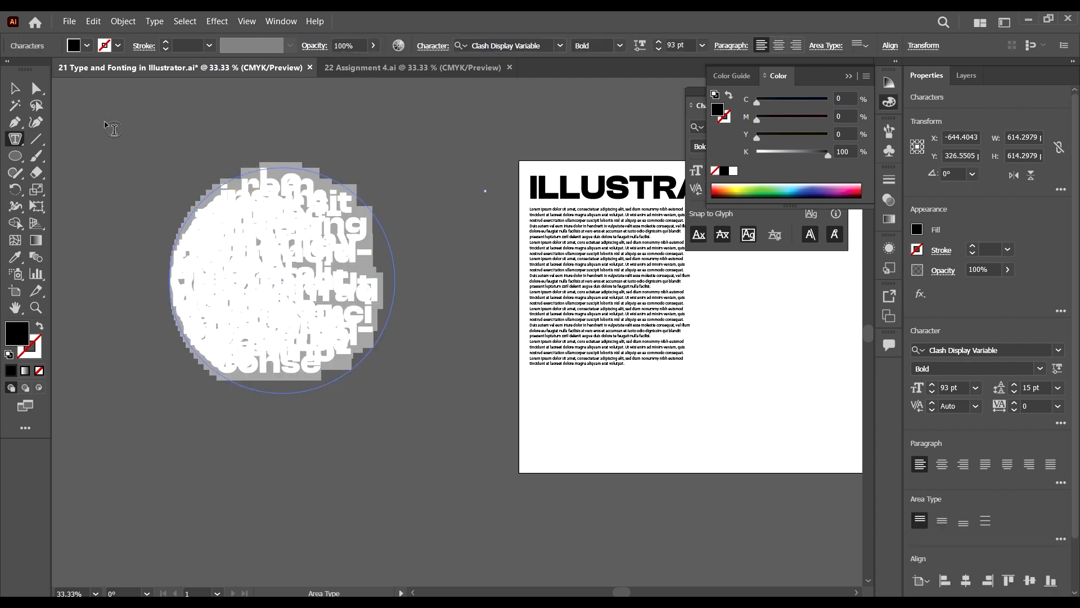
# Set the font size of the placeholder text inside the circle to 10 pt
pyautogui.click(976, 387)
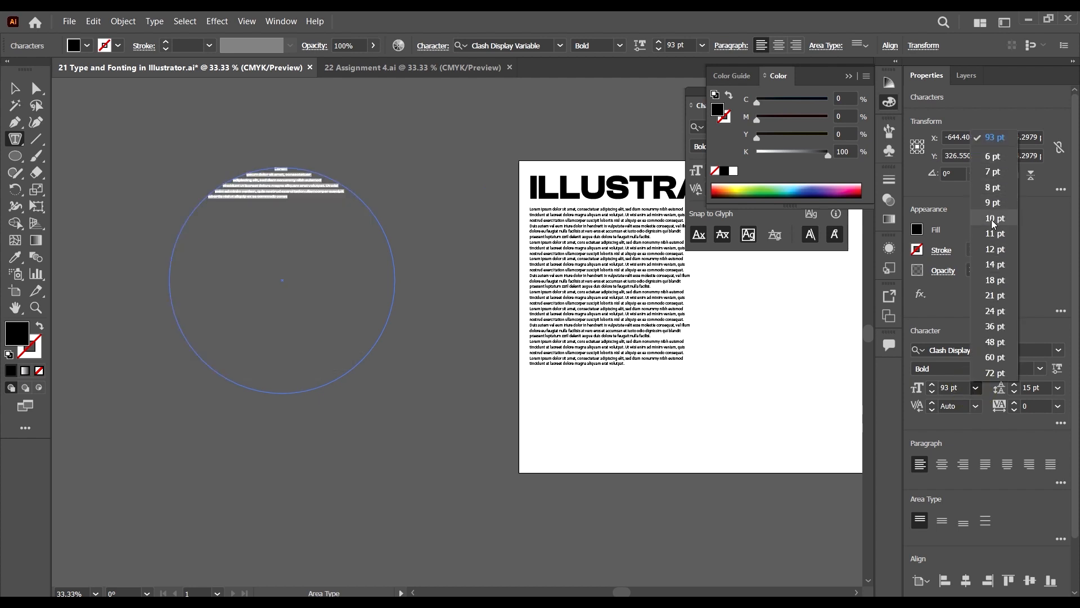
pyautogui.click(994, 224)
pyautogui.click(15, 88)
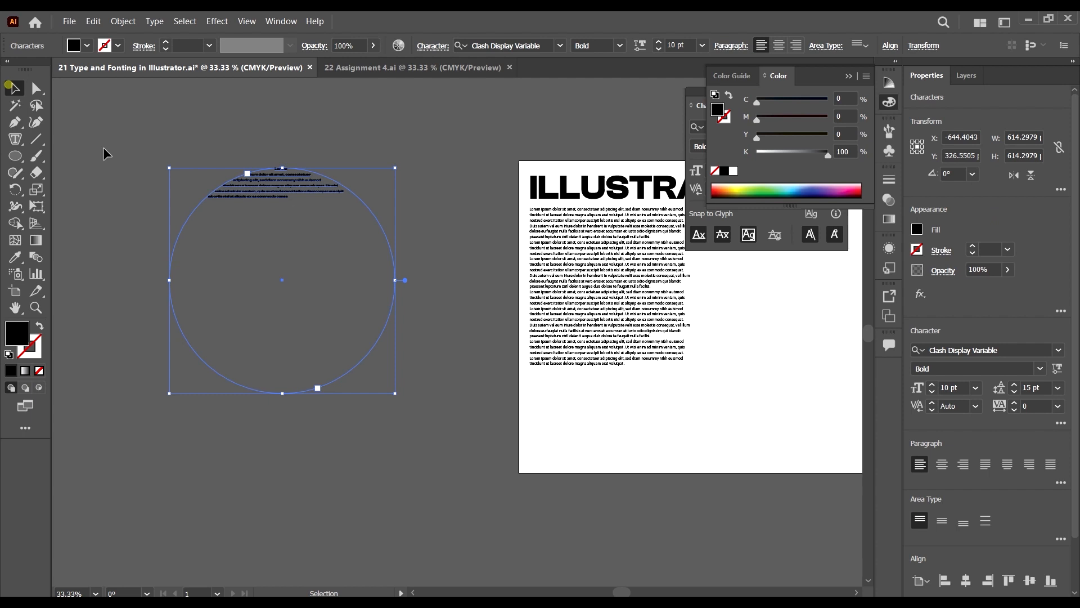
# Delete the circular text area beside the artboard
pyautogui.click(154, 161)
pyautogui.click(296, 178)
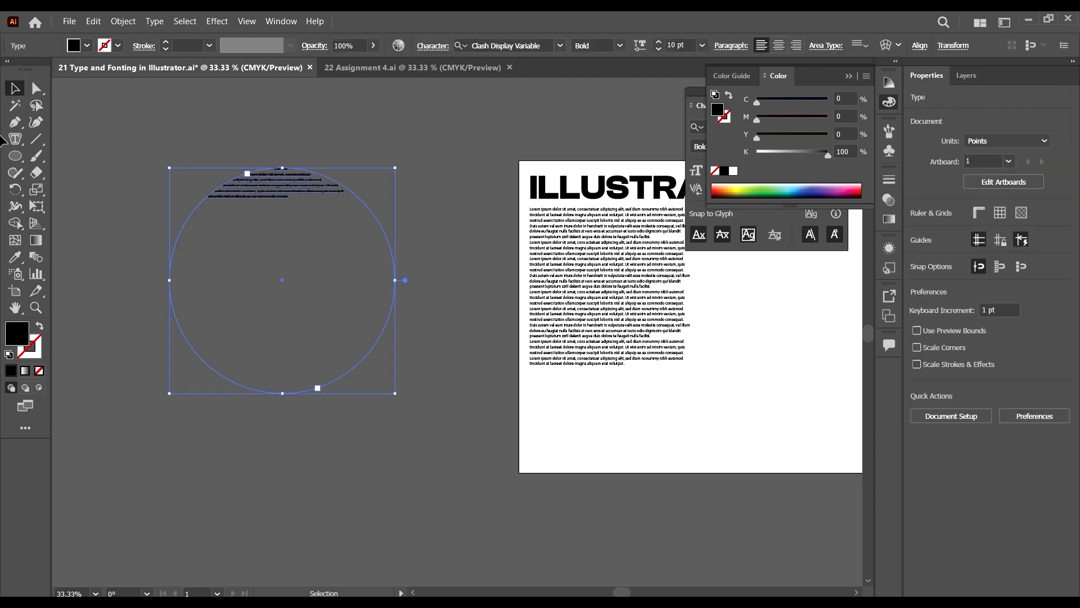
pyautogui.press('Delete')
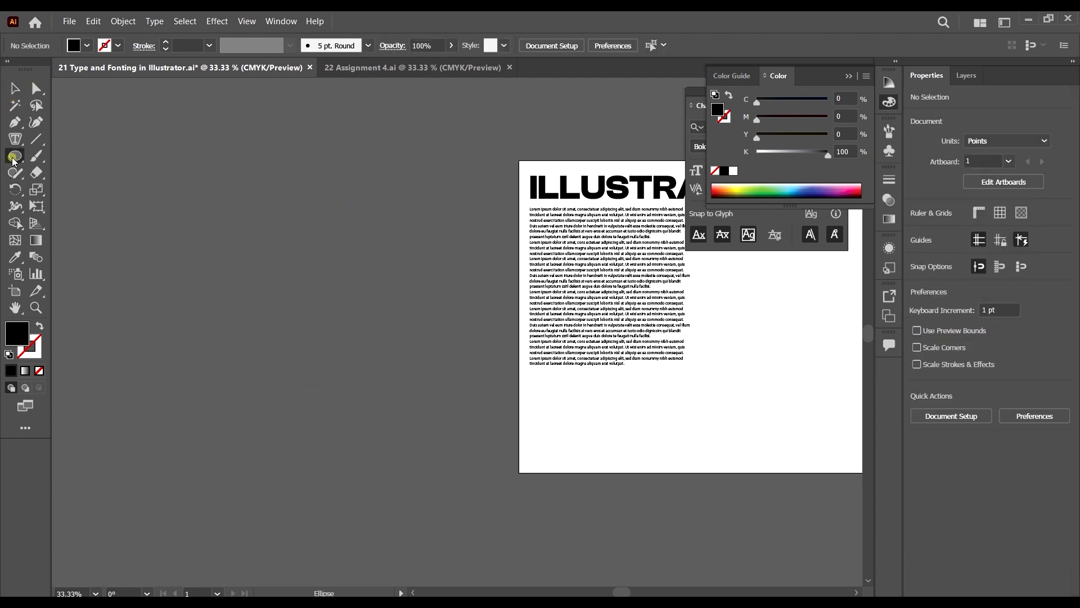
# Draw a new black circle about 657 pt in diameter on the canvas beside the artboard
pyautogui.click(15, 156)
pyautogui.moveTo(215, 192); pyautogui.dragTo(457, 433)
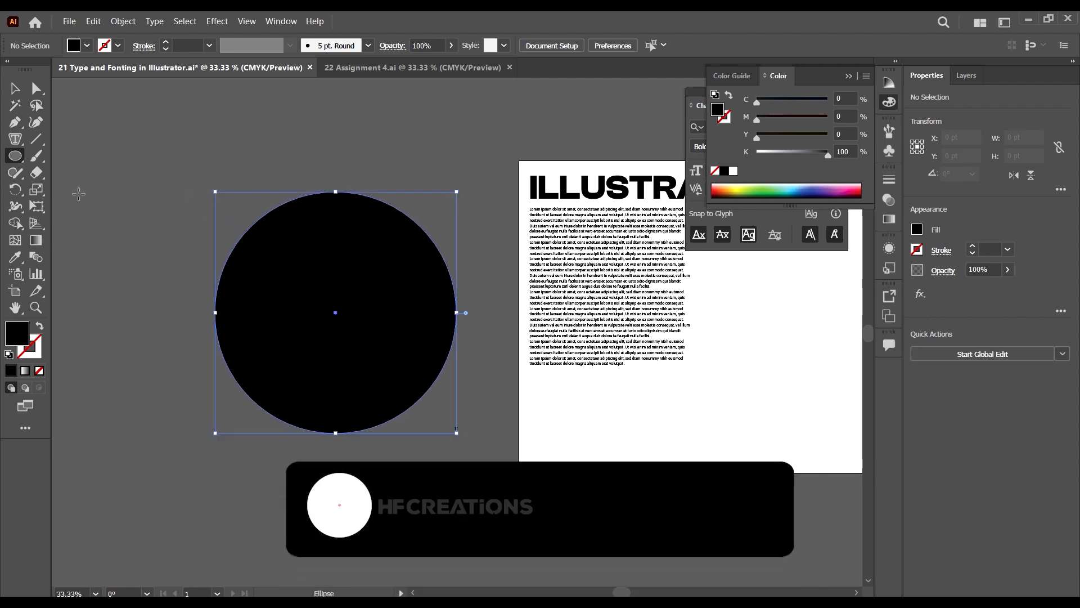
pyautogui.click(14, 88)
pyautogui.scroll(-3, 383, 290)
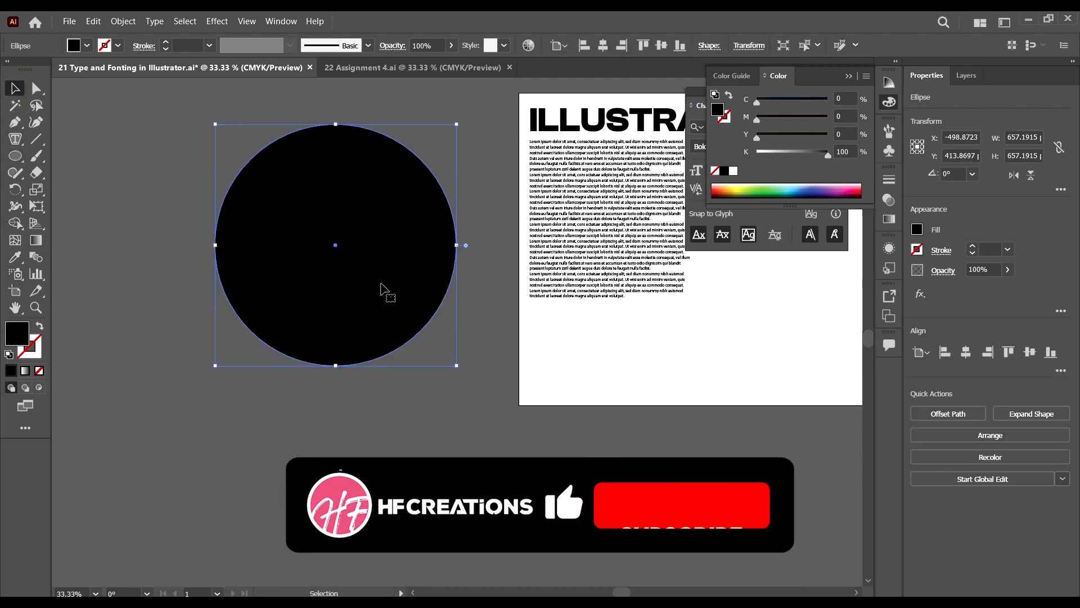
pyautogui.hscroll(-2, 377, 284)
pyautogui.scroll(4, 397, 287)
pyautogui.moveTo(398, 286)
pyautogui.mouseDown()
pyautogui.moveTo(327, 216)
pyautogui.moveTo(398, 286)
pyautogui.mouseUp()
# Convert the new circle into area type filled with placeholder text and deselect it
pyautogui.press('t')
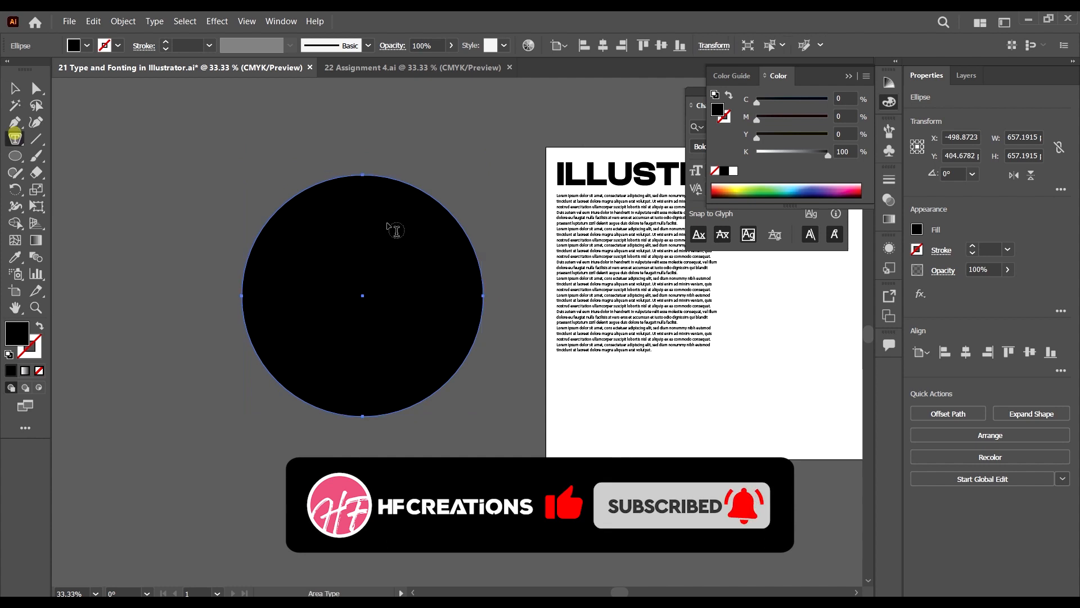
pyautogui.click(421, 193)
pyautogui.click(14, 89)
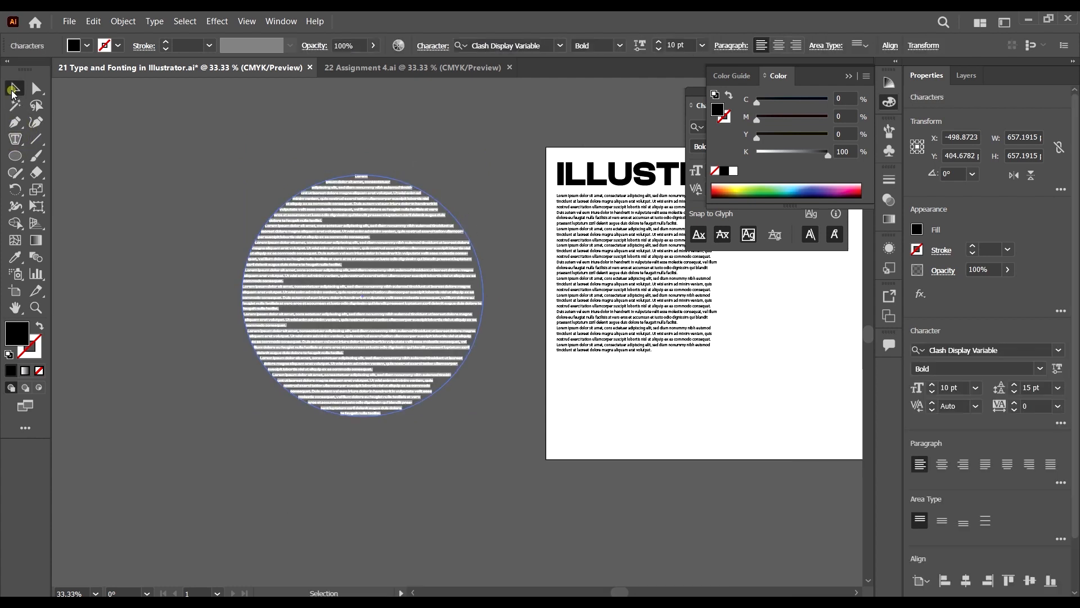
pyautogui.click(144, 152)
# Try a font size of 15 pt on the circular text and set it to 17 pt
pyautogui.scroll(1, 340, 212)
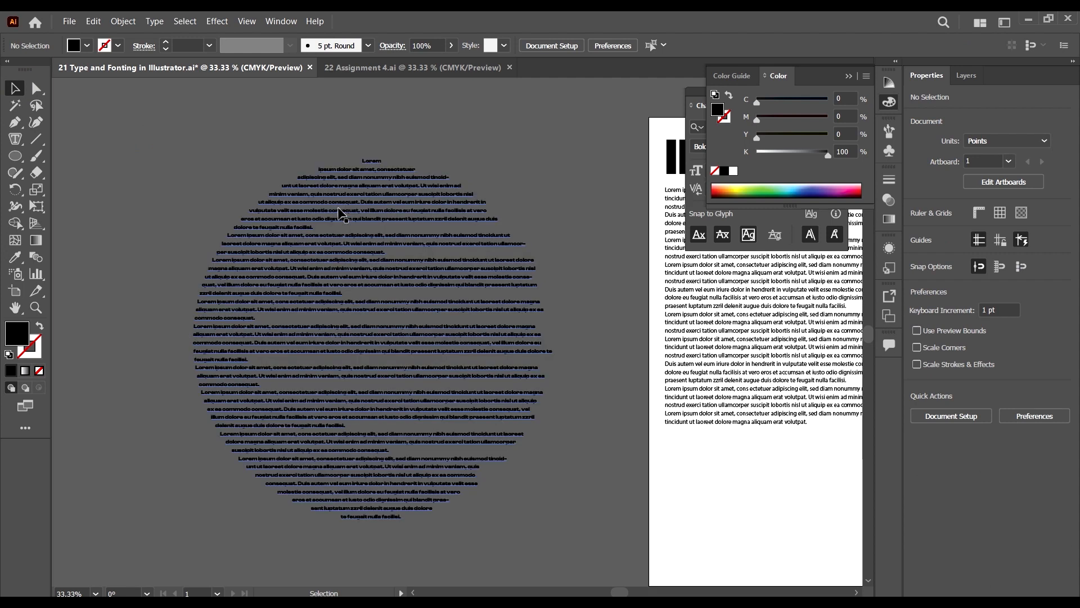
pyautogui.click(355, 239)
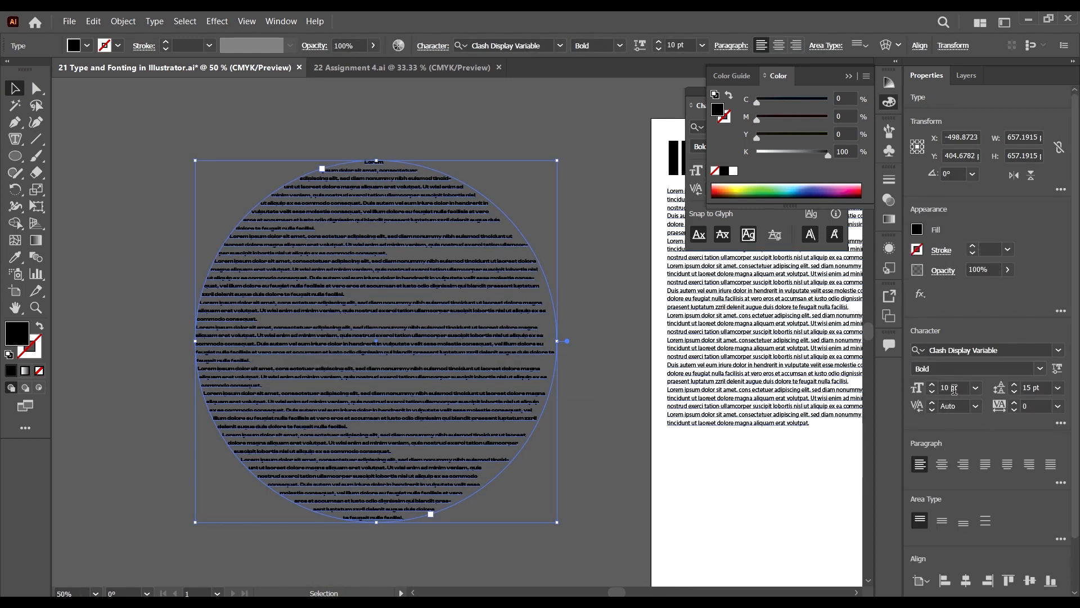
pyautogui.click(954, 388)
pyautogui.write('15')
pyautogui.press('Return')
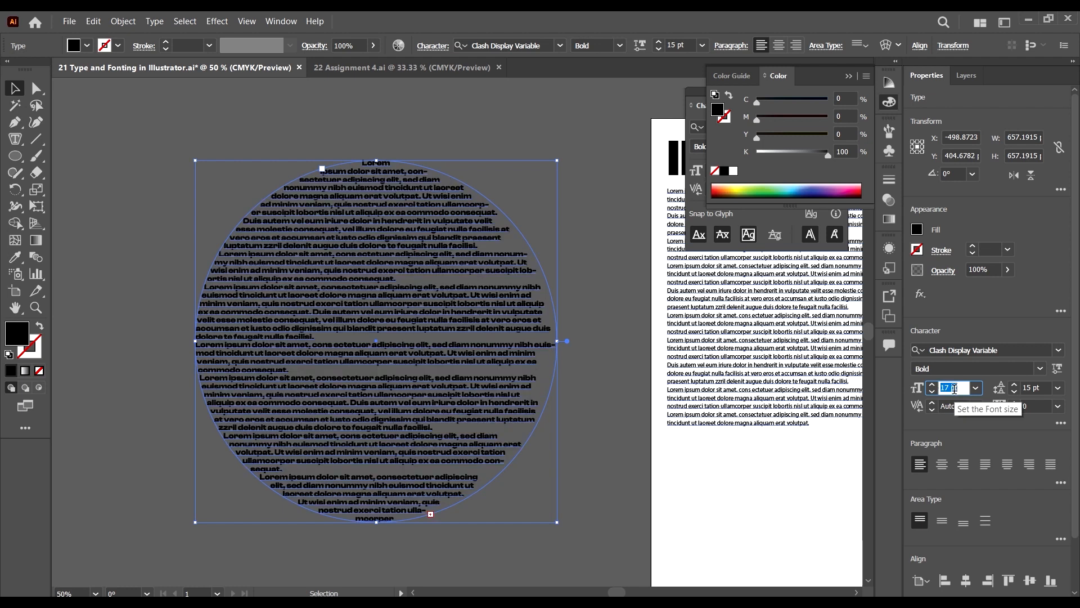
pyautogui.press('Return')
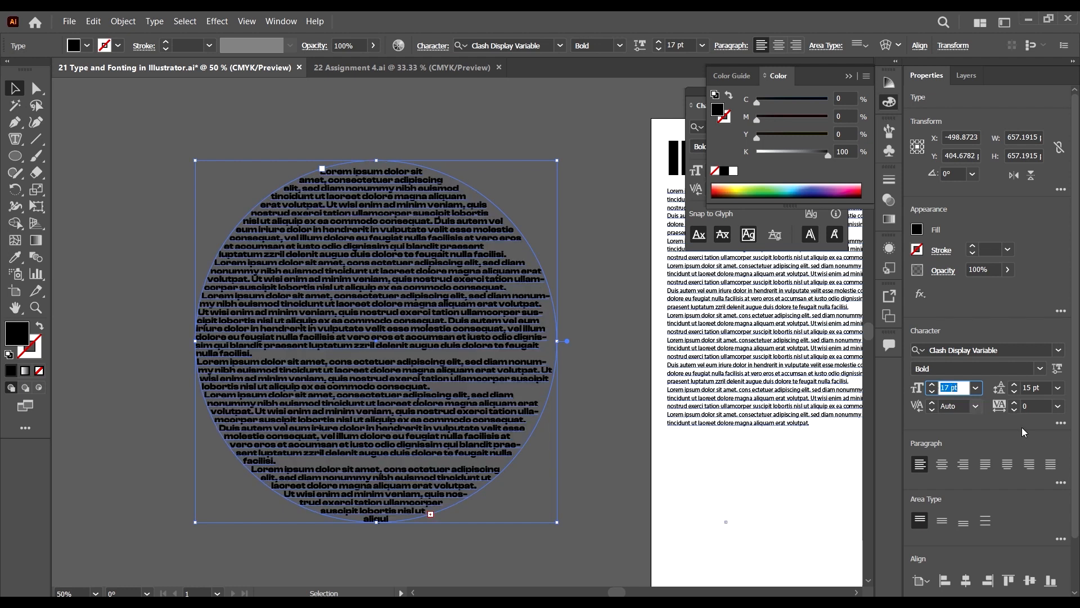
# Try the Light style on the circular text and change its font to Tw Cen MT
pyautogui.click(1041, 369)
pyautogui.click(947, 413)
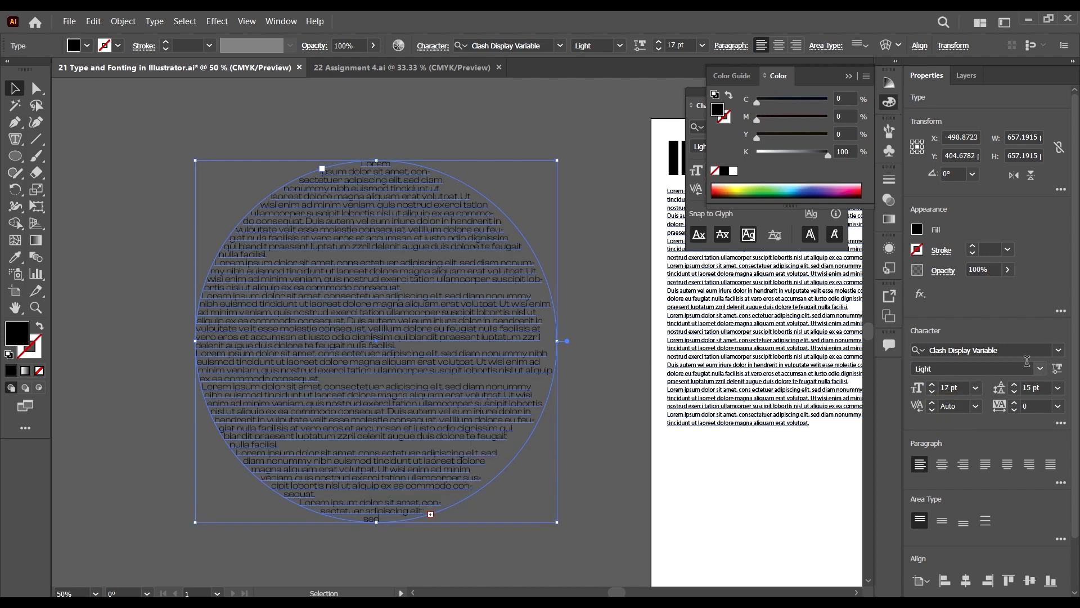
pyautogui.click(1015, 348)
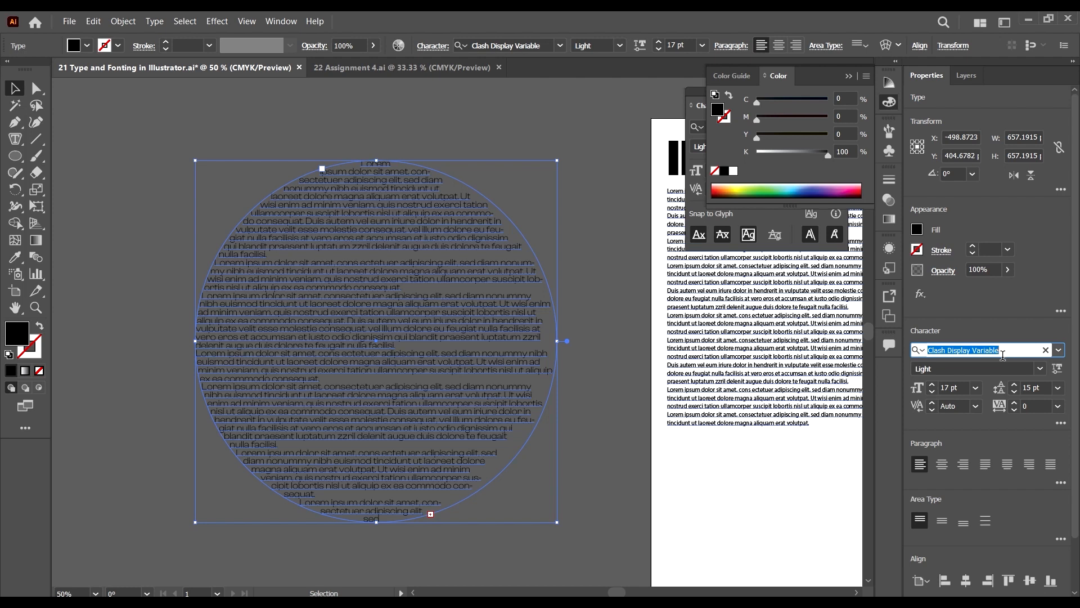
pyautogui.write('tw')
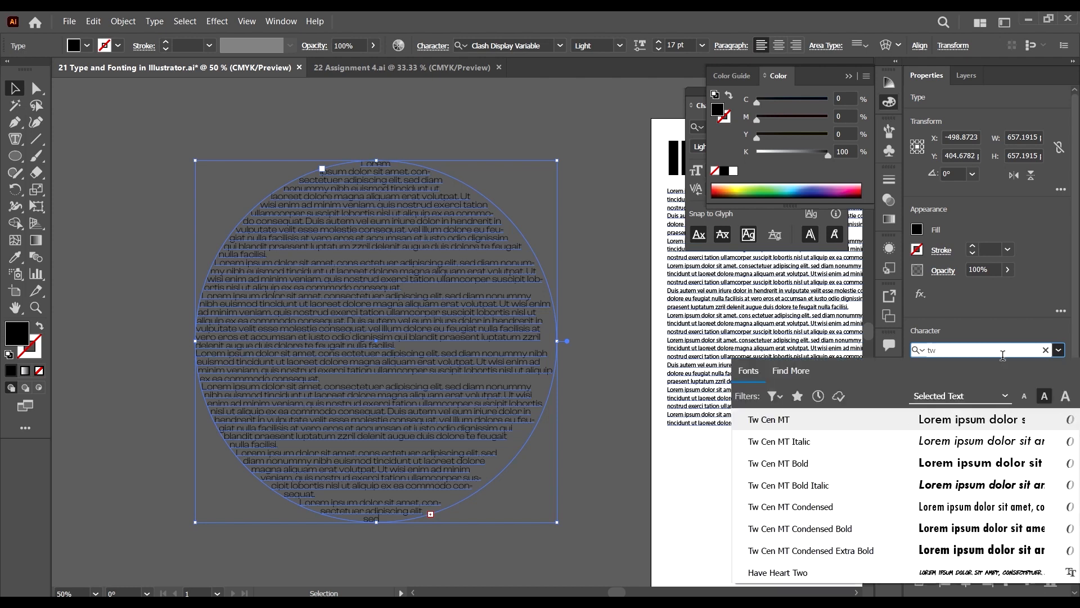
pyautogui.click(976, 420)
pyautogui.scroll(-1, 575, 245)
pyautogui.click(602, 332)
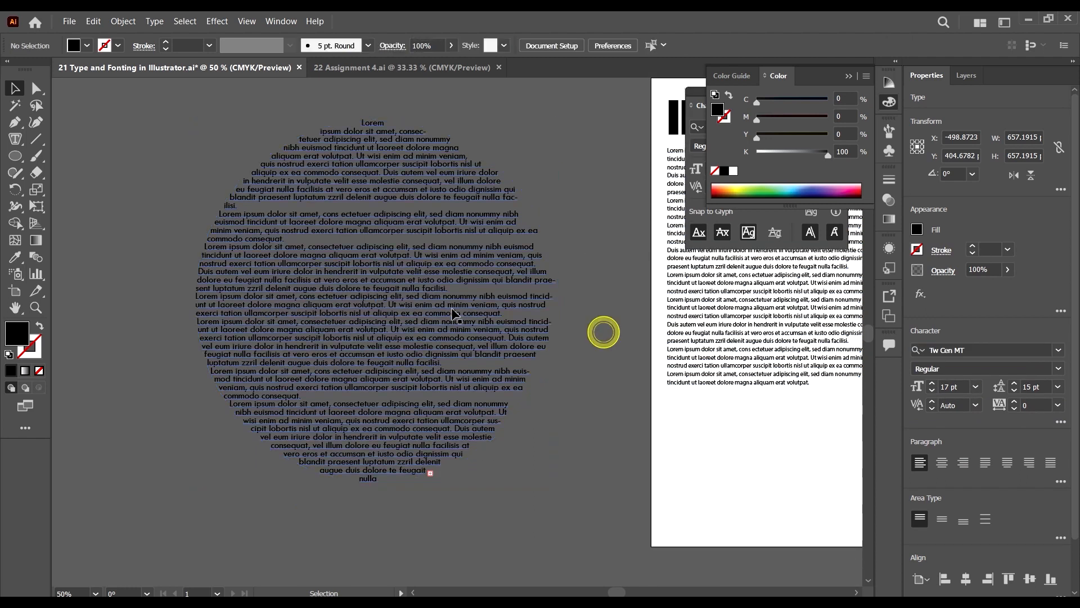
# Move the circular text slightly farther away from the artboard and inspect how its lines follow the circle
pyautogui.moveTo(478, 313); pyautogui.dragTo(443, 312)
pyautogui.scroll(2, 540, 310)
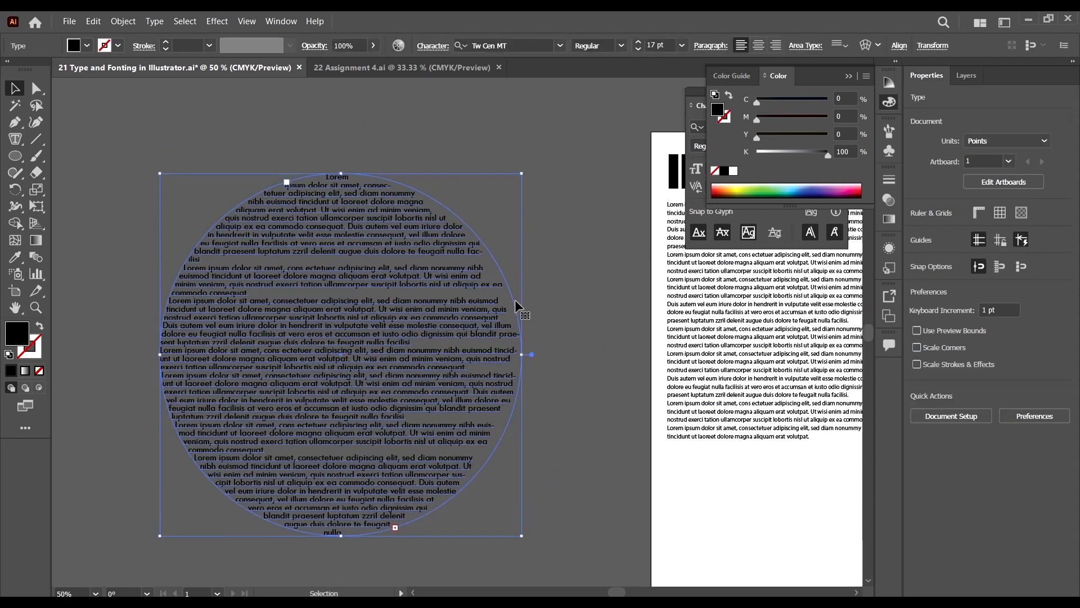
pyautogui.scroll(-2, 306, 245)
pyautogui.hscroll(-3, 306, 245)
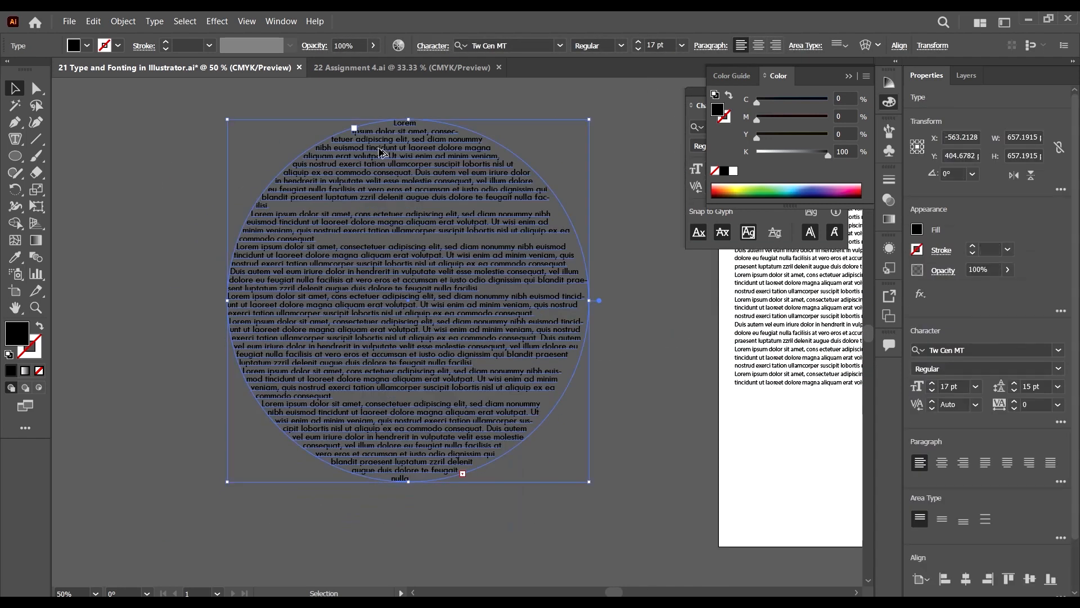
pyautogui.scroll(1, 381, 152)
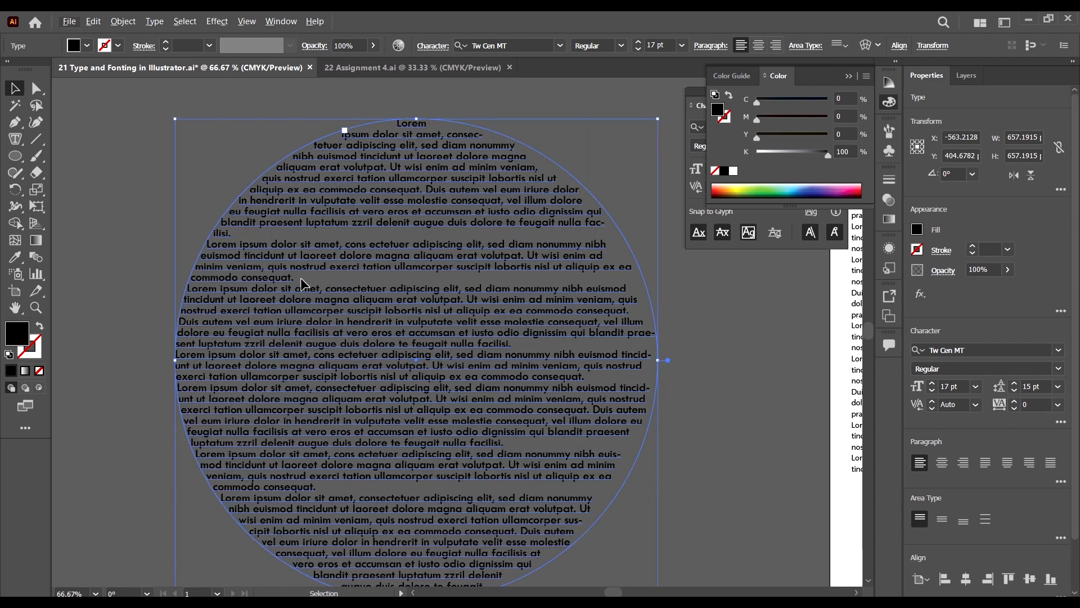
pyautogui.scroll(-1, 304, 283)
pyautogui.hscroll(1, 169, 214)
pyautogui.click(14, 139)
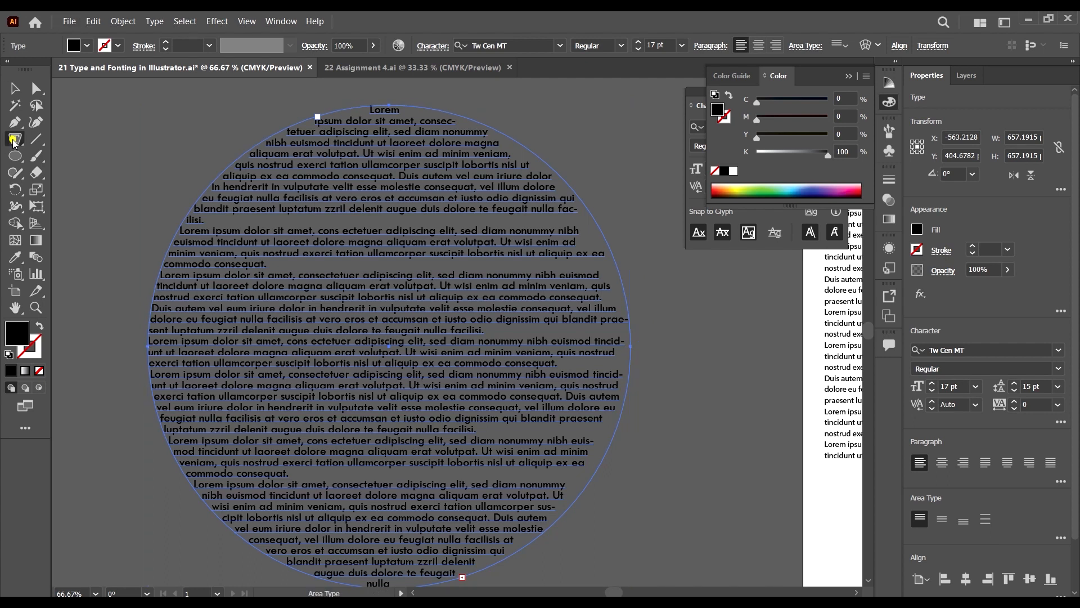
pyautogui.click(12, 141)
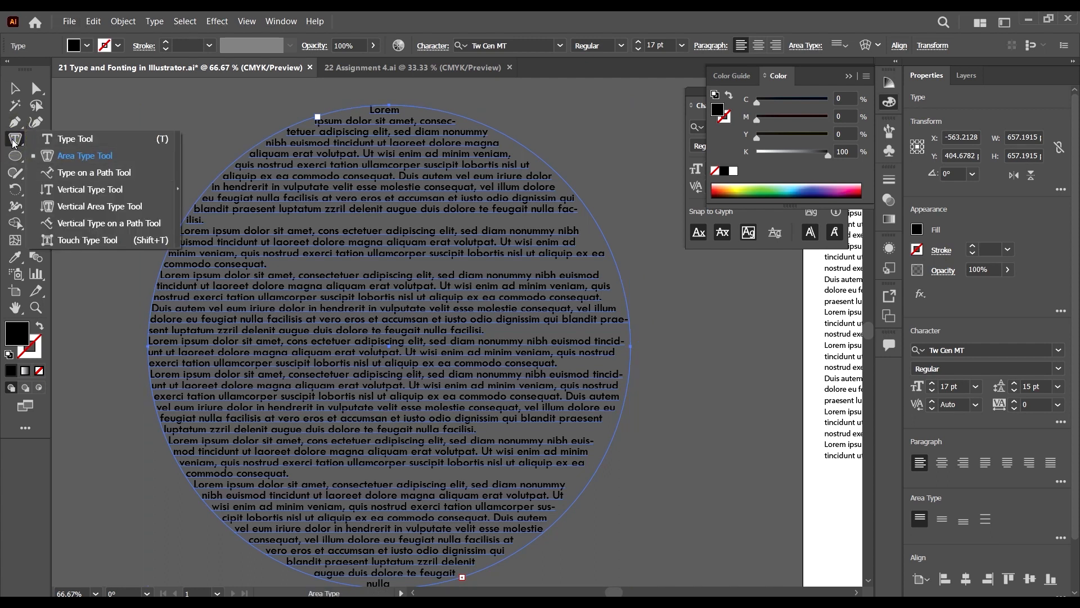
pyautogui.click(13, 139)
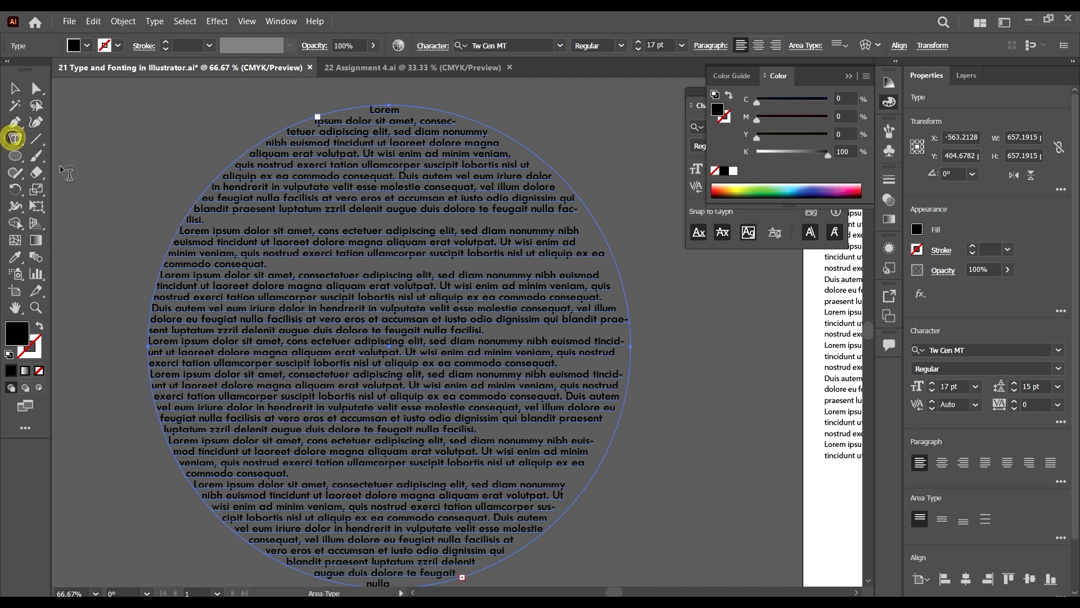
pyautogui.click(13, 90)
pyautogui.click(186, 135)
# Move the circular text onto the artboard, below the heading and beside the paragraph block, and shrink it to fit
pyautogui.scroll(-2, 417, 204)
pyautogui.hscroll(5, 497, 293)
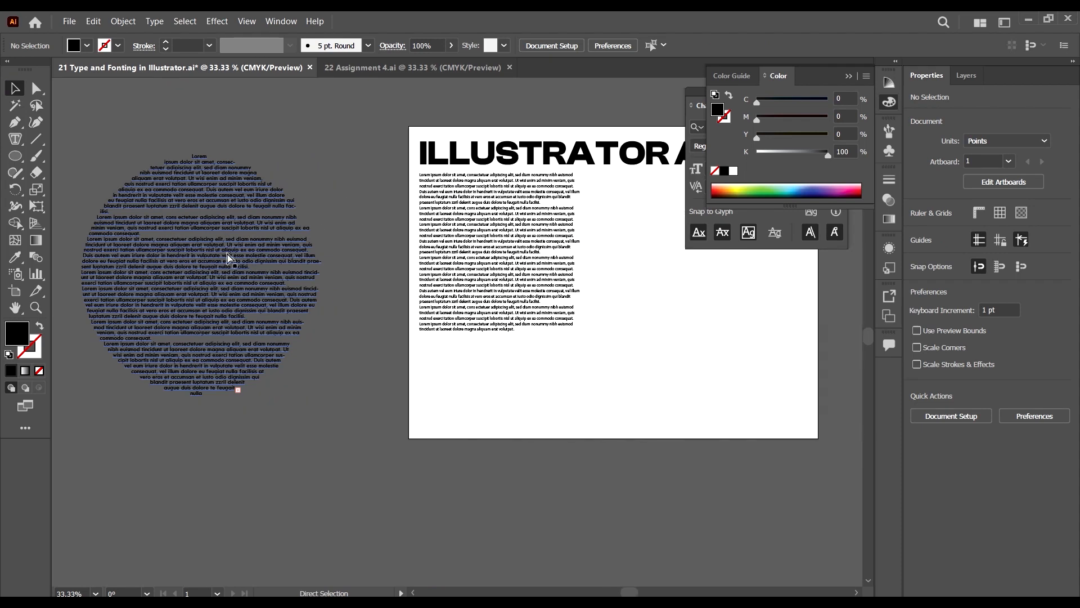
pyautogui.moveTo(231, 256); pyautogui.dragTo(711, 303)
pyautogui.moveTo(755, 444); pyautogui.dragTo(609, 478)
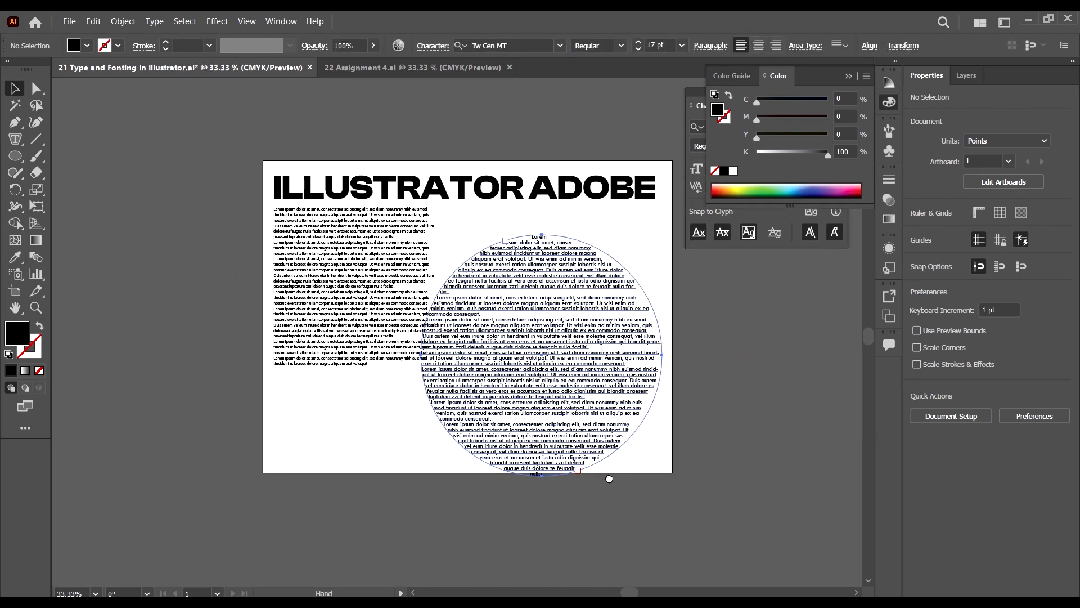
pyautogui.moveTo(581, 385); pyautogui.dragTo(599, 347)
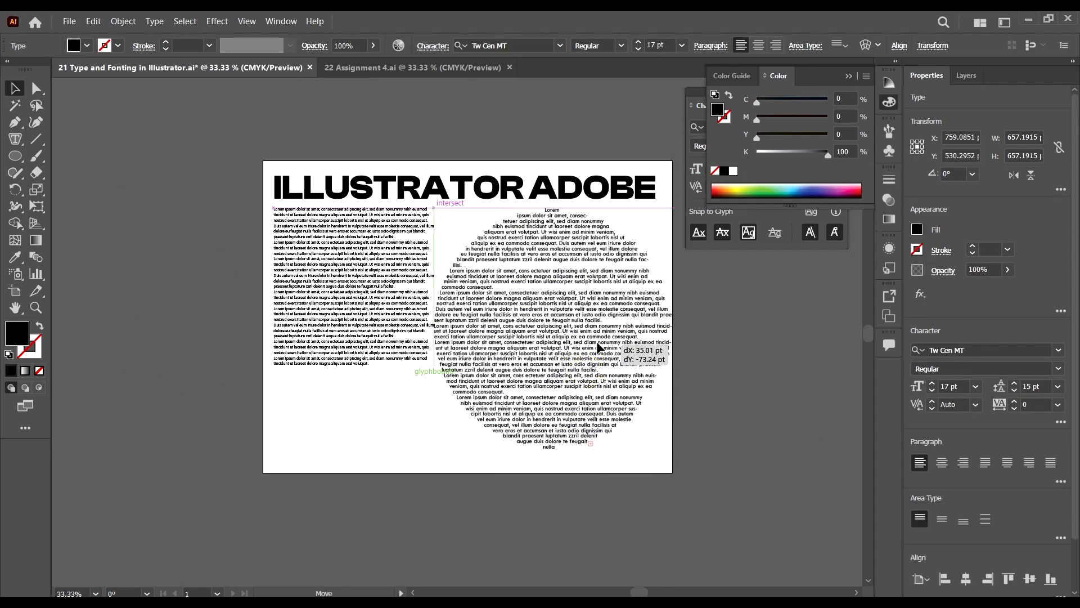
pyautogui.moveTo(475, 284); pyautogui.dragTo(476, 284)
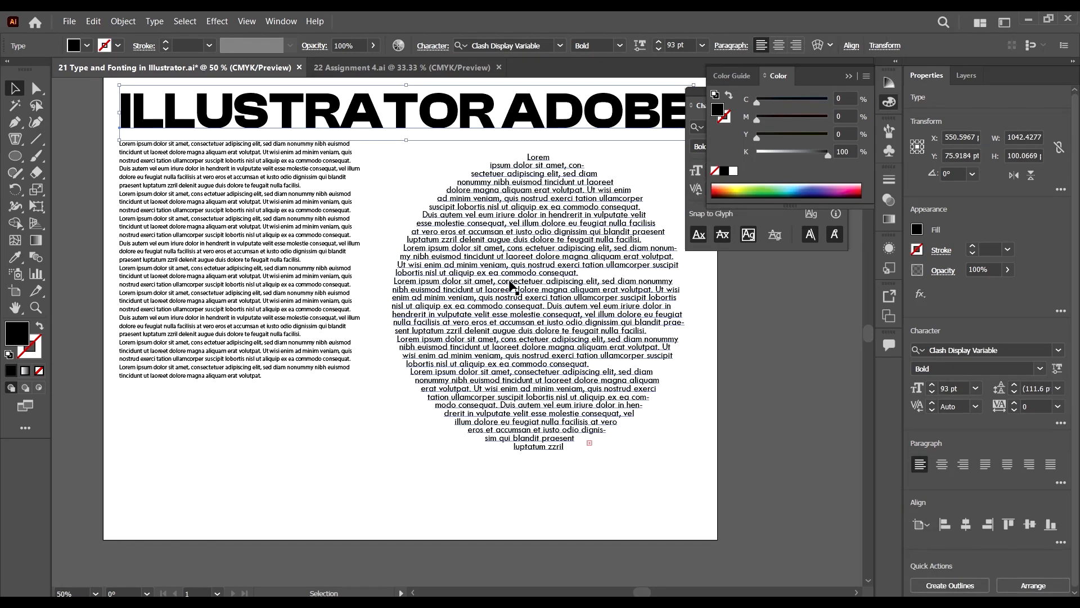
# Move the ILLUSTRATOR ADOBE heading slightly up to open a gap above the paragraph block
pyautogui.scroll(2, 416, 160)
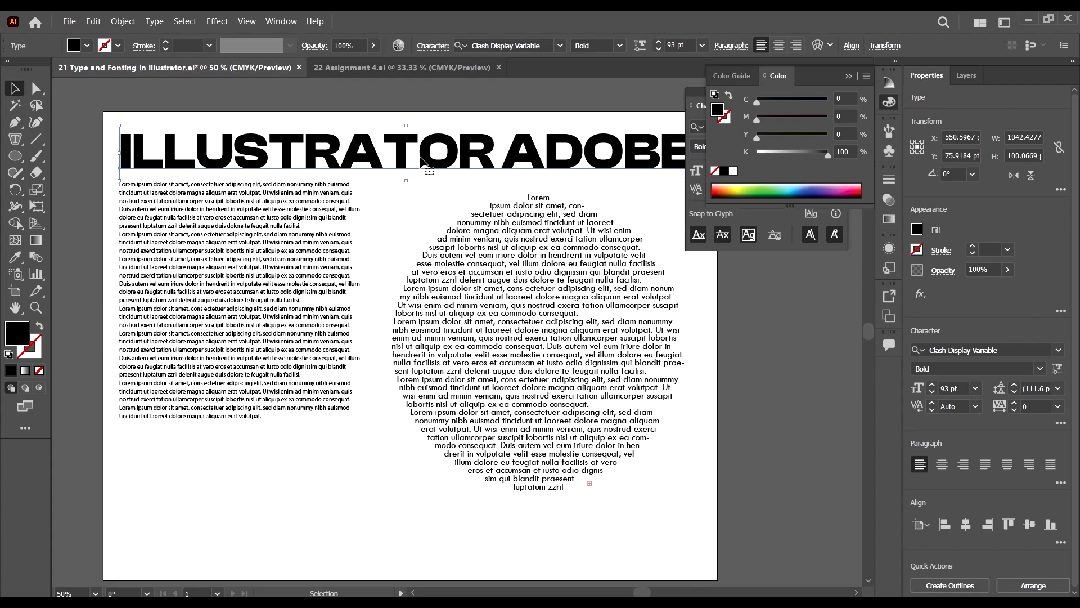
pyautogui.moveTo(450, 143); pyautogui.dragTo(459, 135)
pyautogui.hscroll(3, 495, 206)
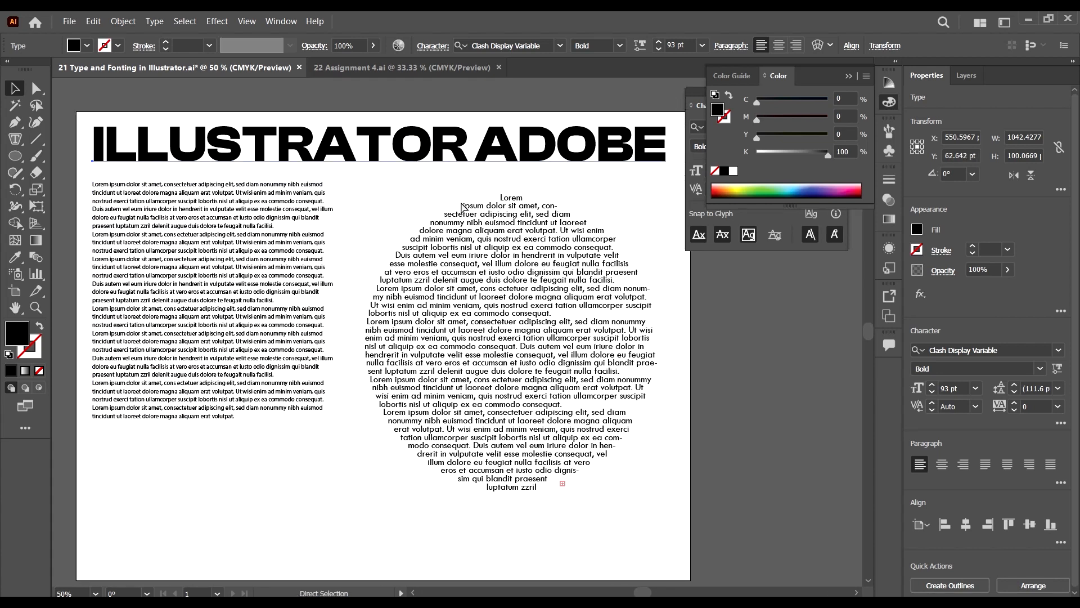
pyautogui.scroll(-1, 501, 206)
pyautogui.click(531, 222)
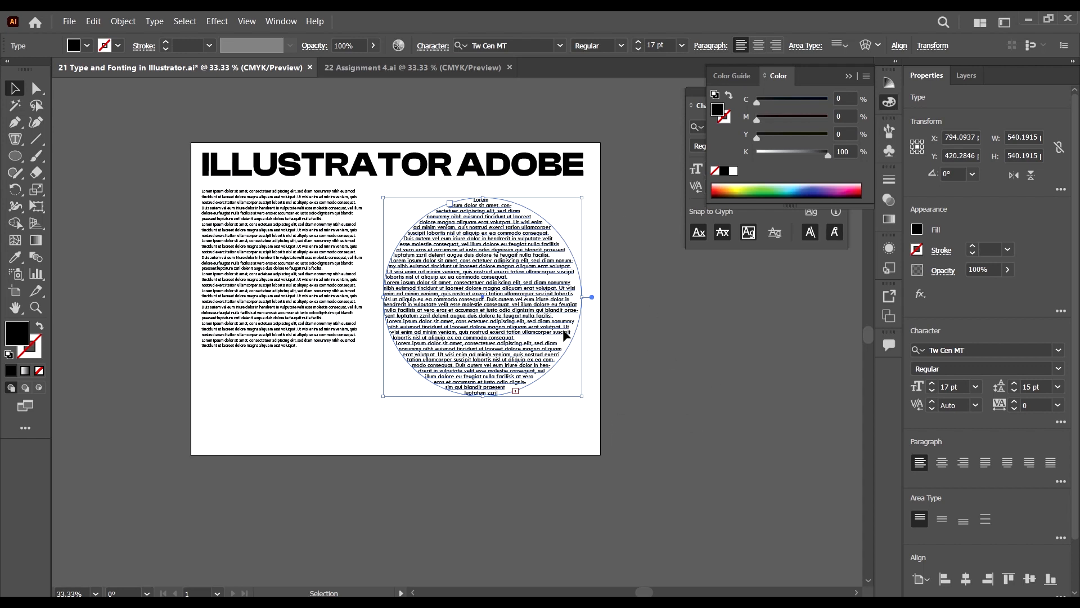
# Draw the two rounded upper lobes of a black-filled heart beside the artboard with the Pen tool
pyautogui.hscroll(3, 309, 355)
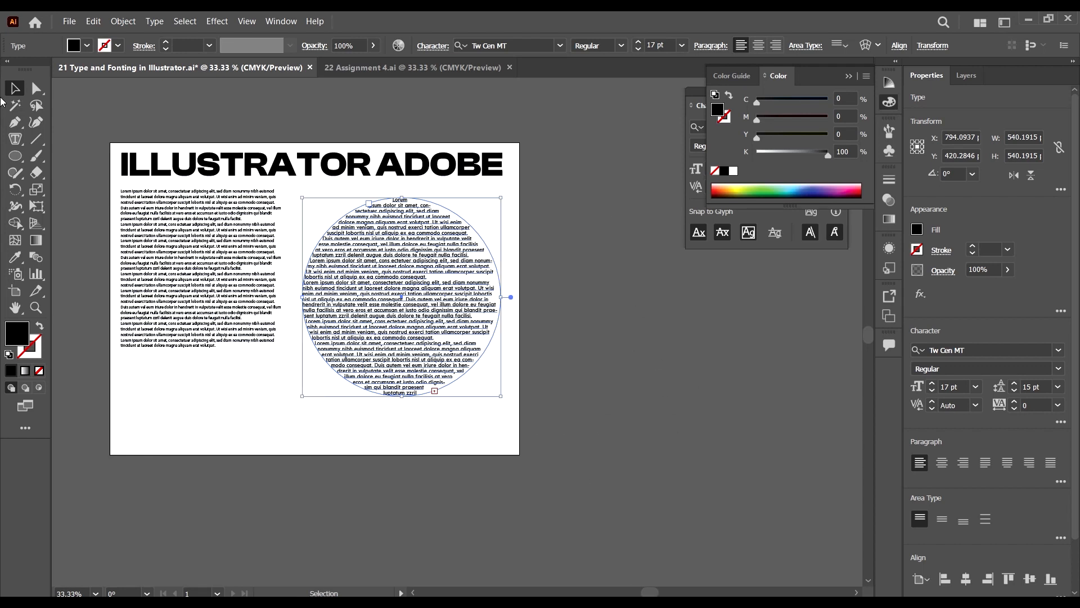
pyautogui.click(15, 122)
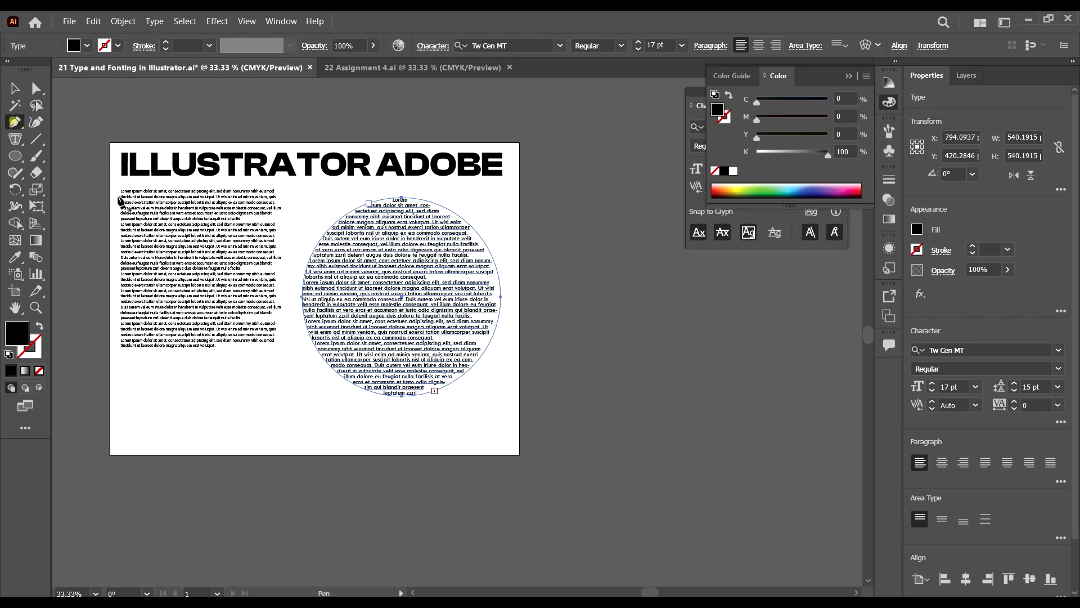
pyautogui.scroll(-2, 629, 405)
pyautogui.click(630, 391)
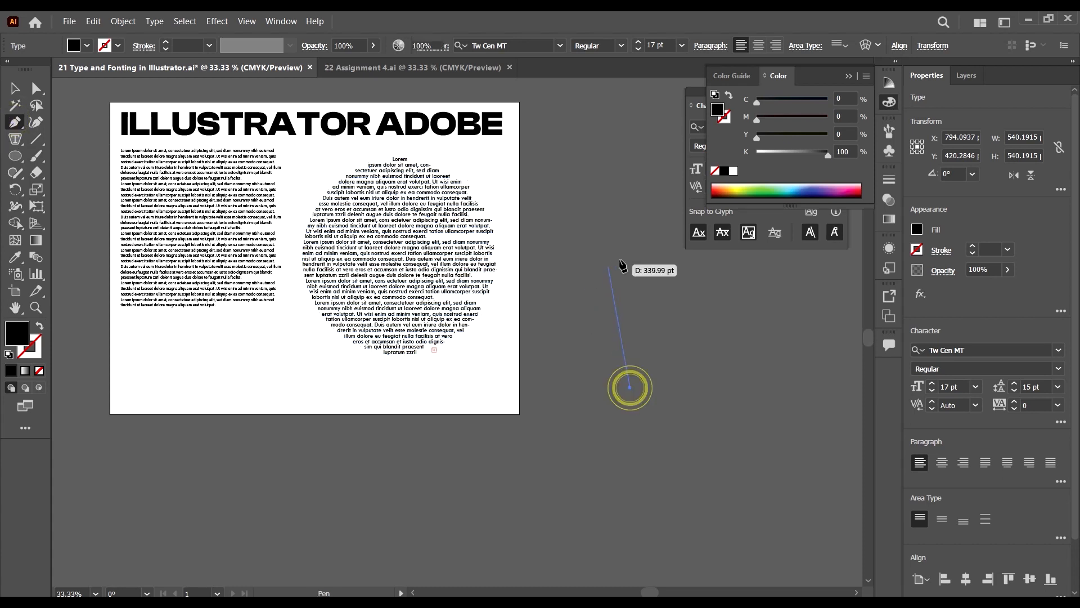
pyautogui.scroll(3, 639, 260)
pyautogui.moveTo(622, 294); pyautogui.dragTo(704, 266)
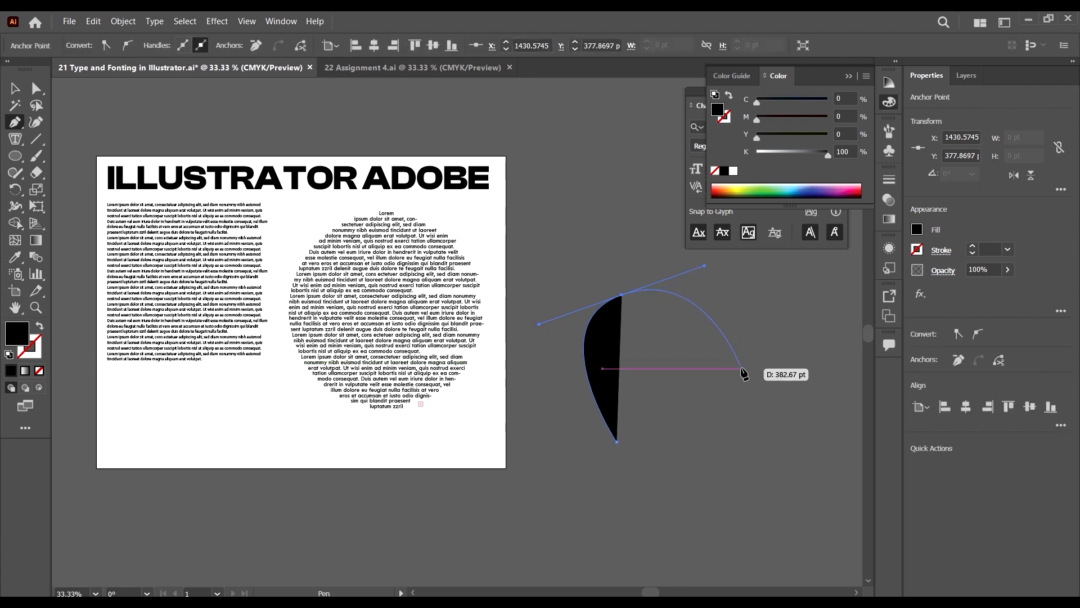
pyautogui.click(740, 369)
pyautogui.hscroll(5, 740, 371)
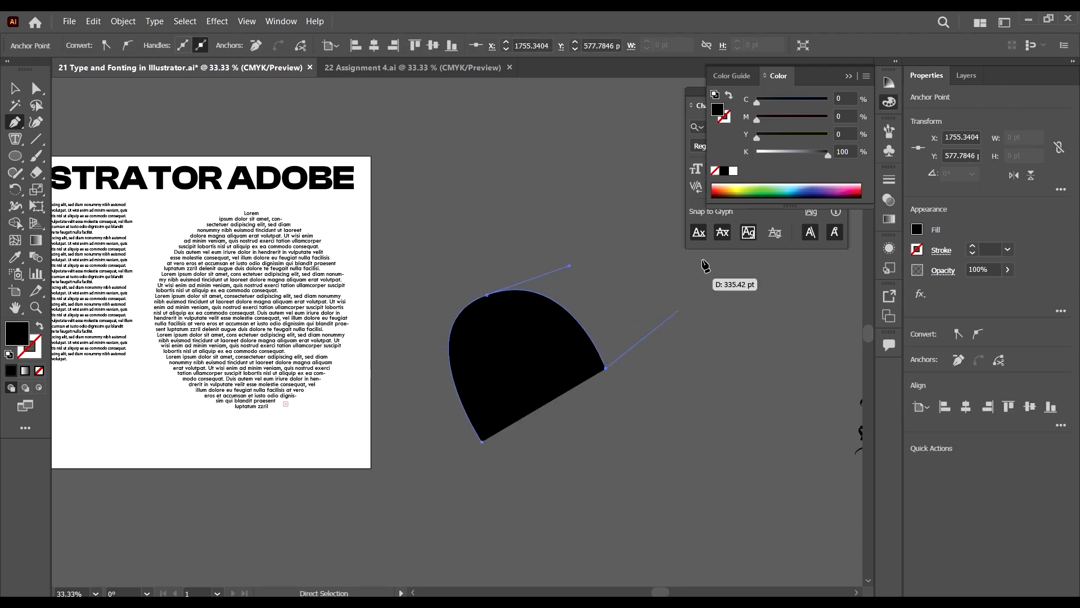
pyautogui.moveTo(750, 299); pyautogui.dragTo(856, 335)
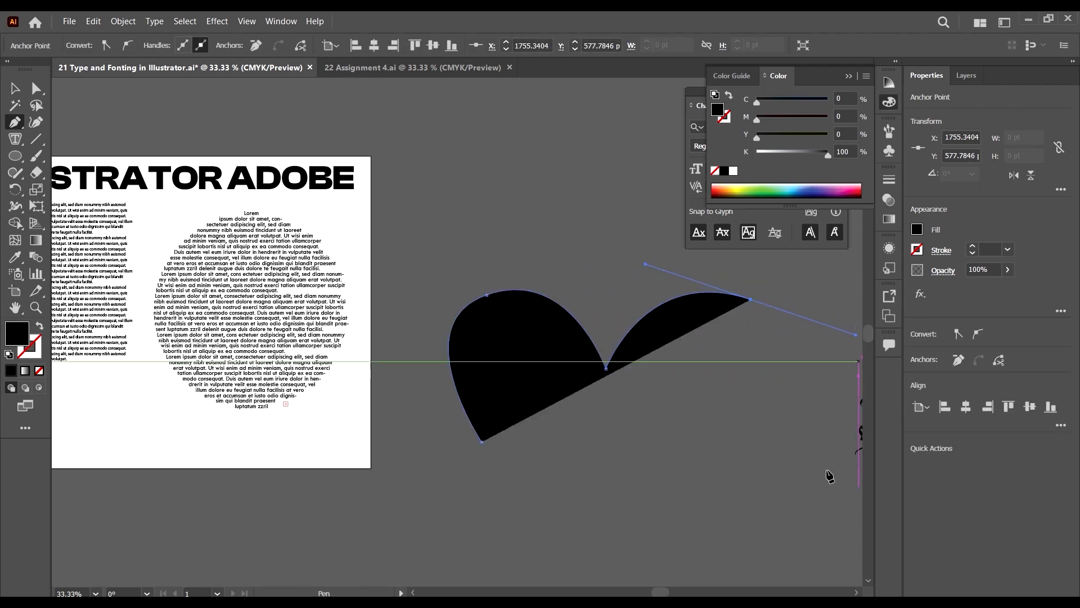
# Complete the heart outline with curved sides meeting at a pointed lower tip, close the path and deselect it
pyautogui.scroll(-5, 550, 511)
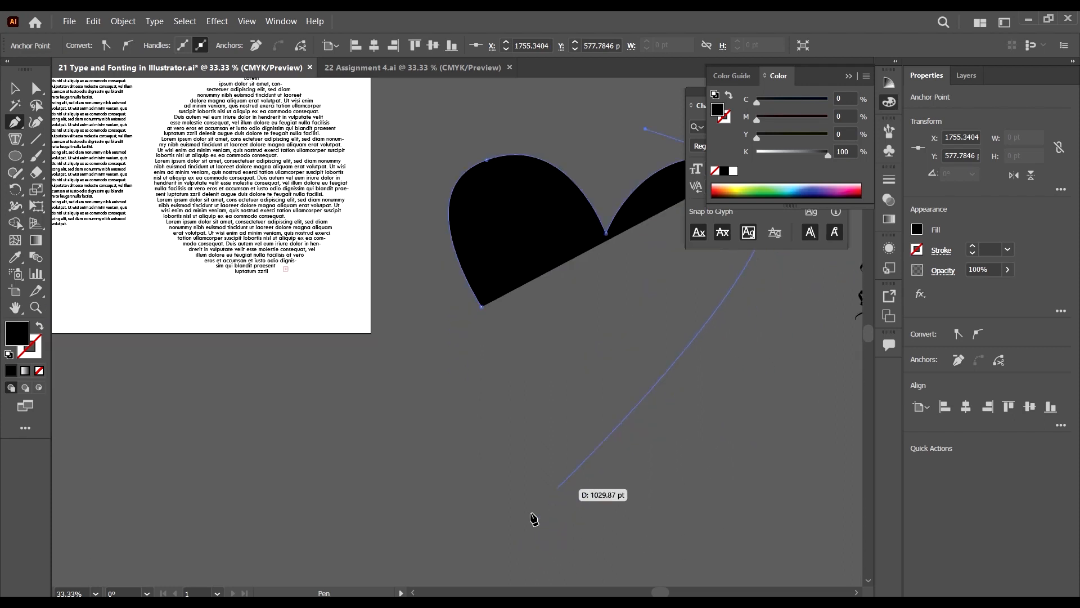
pyautogui.moveTo(515, 536); pyautogui.dragTo(253, 553)
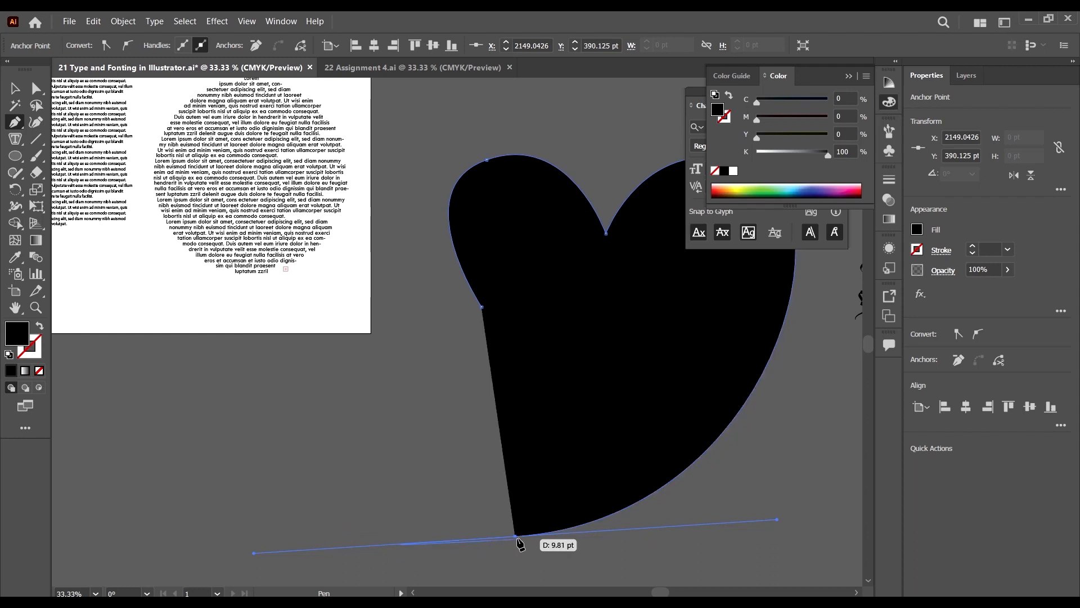
pyautogui.click(515, 538)
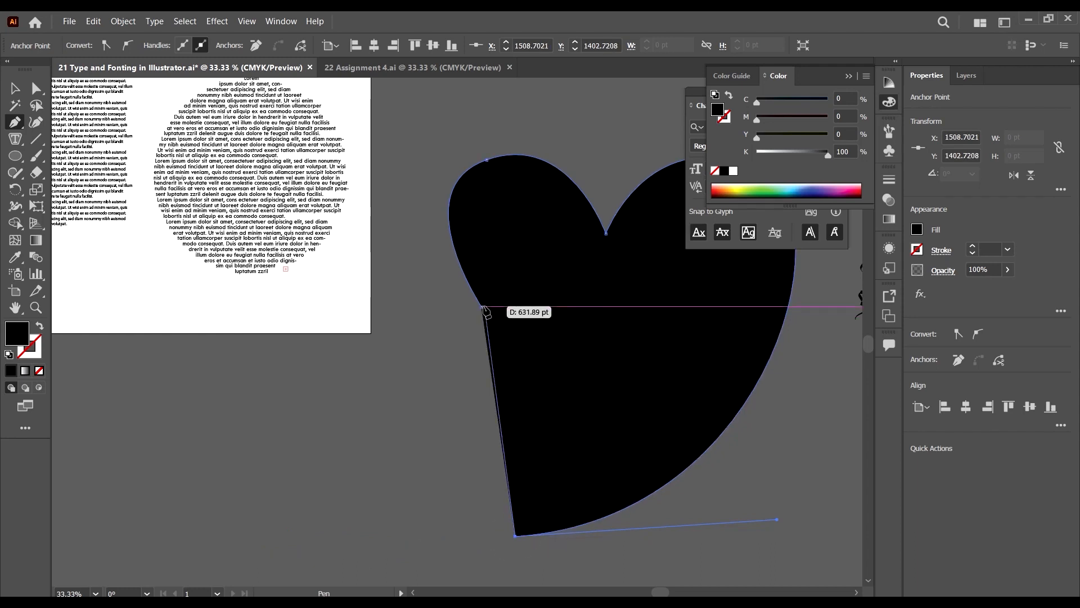
pyautogui.click(482, 307)
pyautogui.moveTo(482, 307); pyautogui.dragTo(401, 174)
pyautogui.press('v')
pyautogui.click(409, 434)
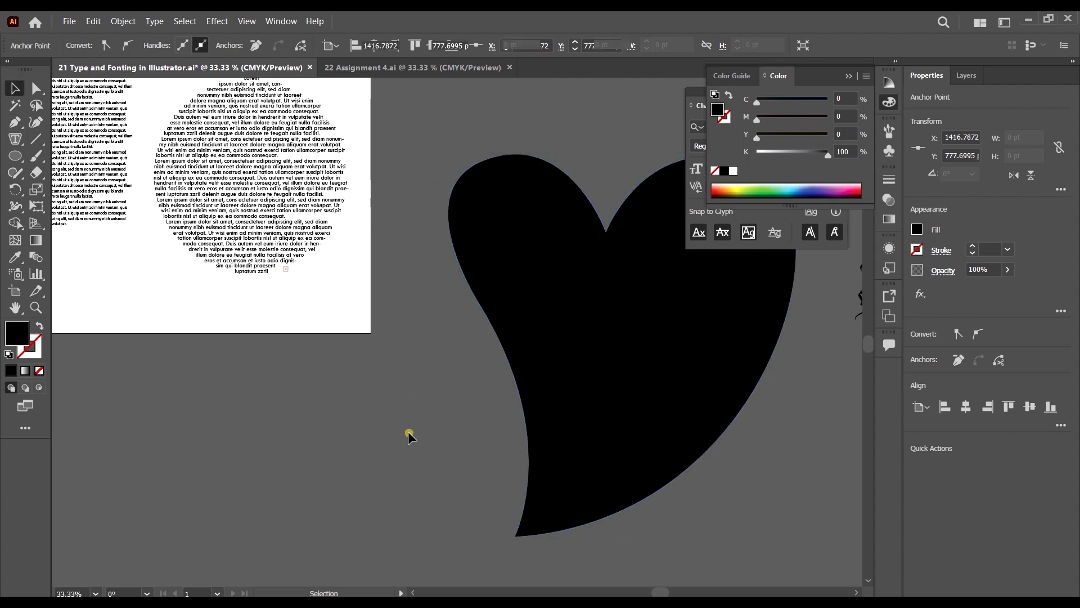
# Move the heart closer to the artboard and scale it down proportionally
pyautogui.scroll(1, 641, 496)
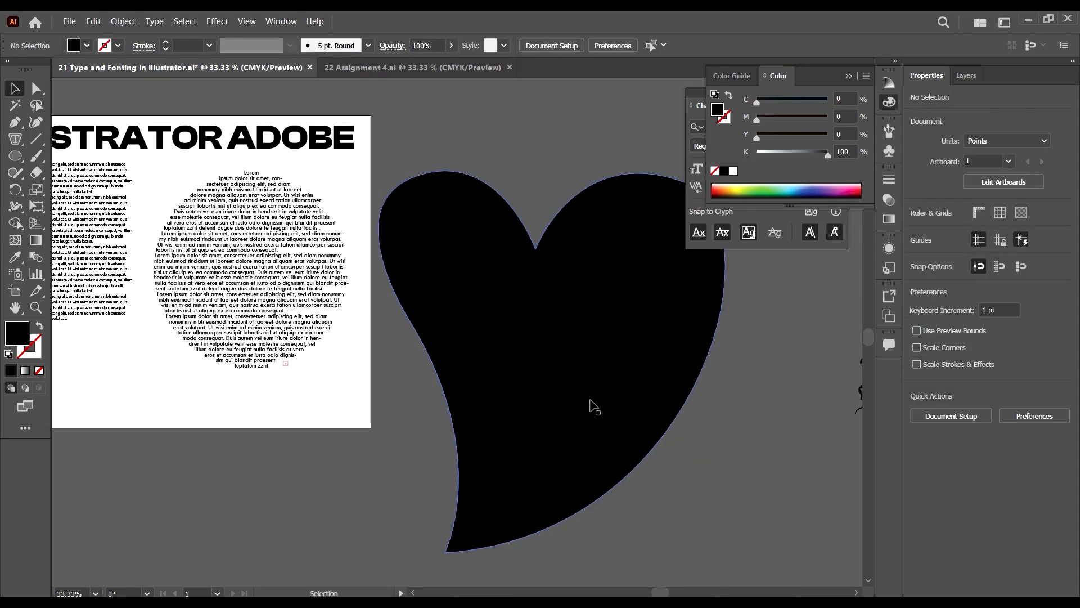
pyautogui.scroll(1, 594, 406)
pyautogui.click(617, 417)
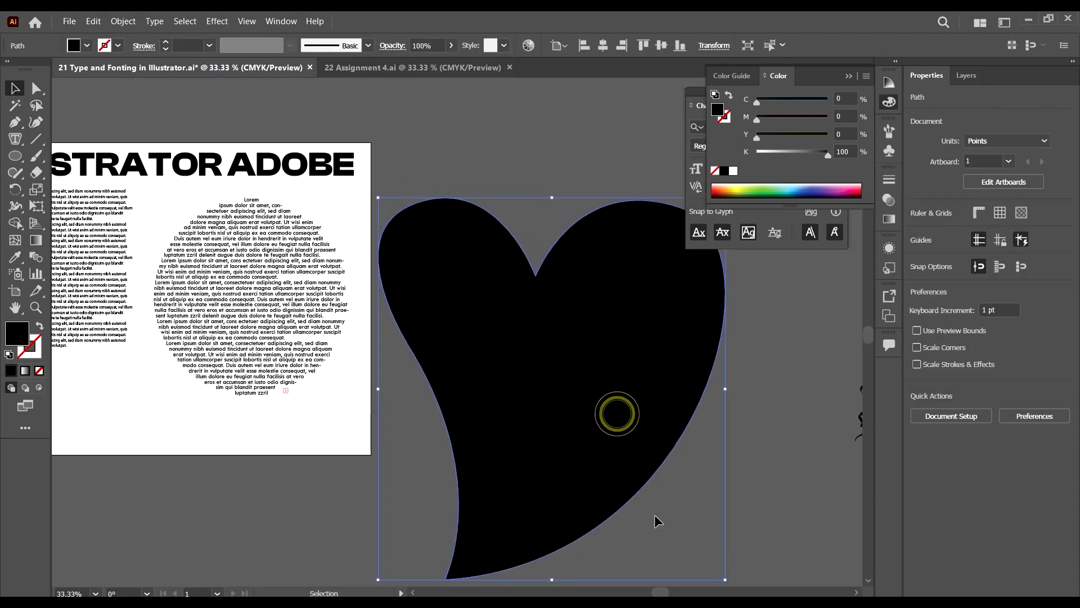
pyautogui.moveTo(720, 569); pyautogui.dragTo(607, 472)
# Reshape the heart by repositioning its lower tip, second lobe and center notch anchor points, ending about 555 pt wide and 691 pt high
pyautogui.press('a')
pyautogui.moveTo(414, 426); pyautogui.dragTo(415, 426)
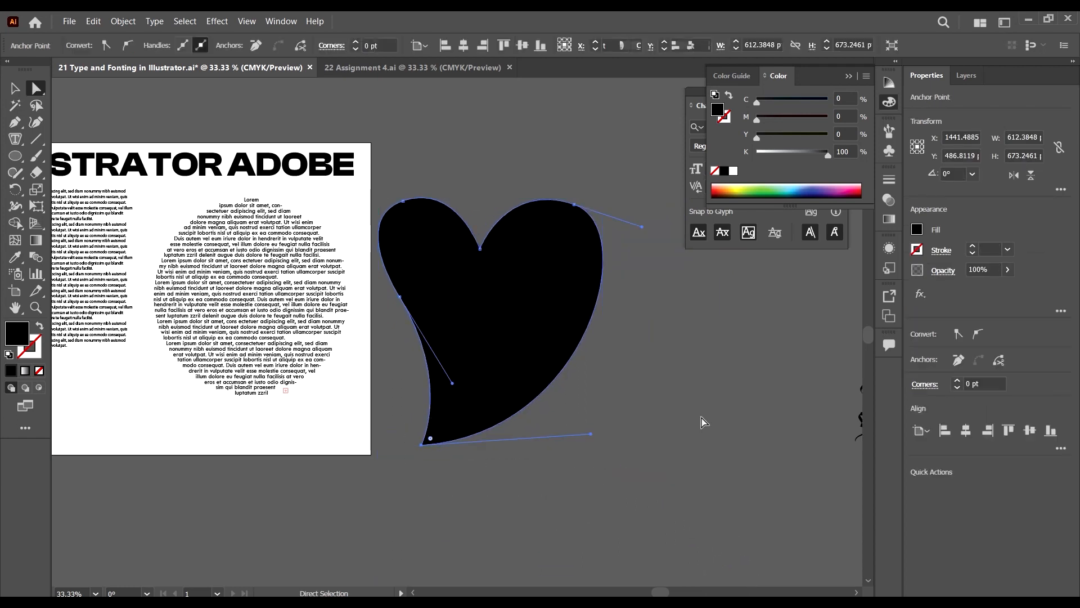
pyautogui.moveTo(575, 205); pyautogui.dragTo(553, 190)
pyautogui.moveTo(480, 256)
pyautogui.mouseDown()
pyautogui.moveTo(477, 243)
pyautogui.moveTo(482, 260)
pyautogui.mouseUp()
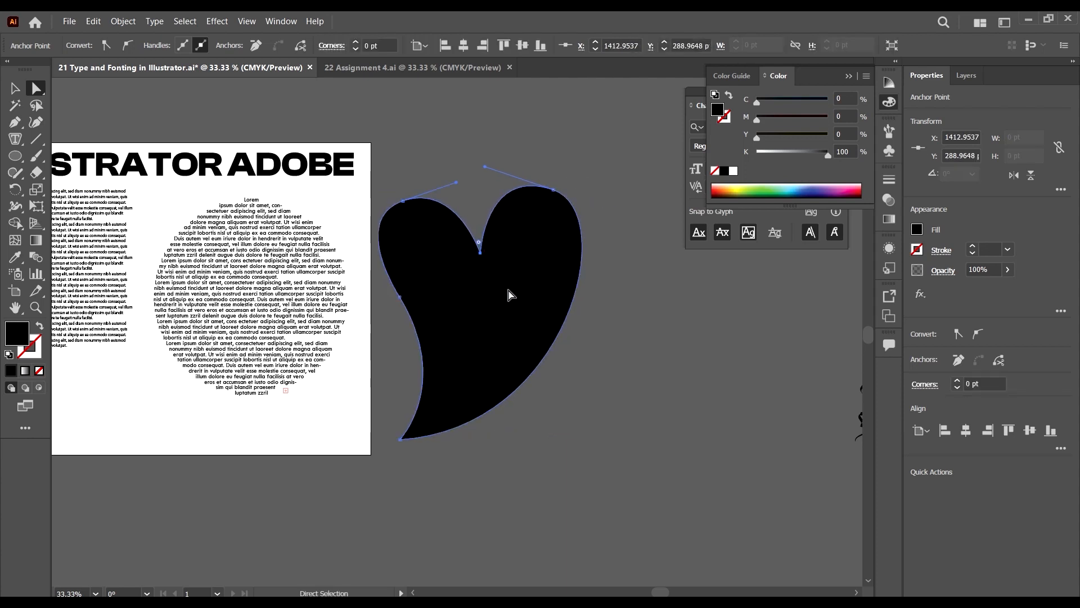
# Fill the heart shape with placeholder text using the Area Type Tool
pyautogui.click(588, 343)
pyautogui.press('v')
pyautogui.click(504, 275)
pyautogui.click(14, 140)
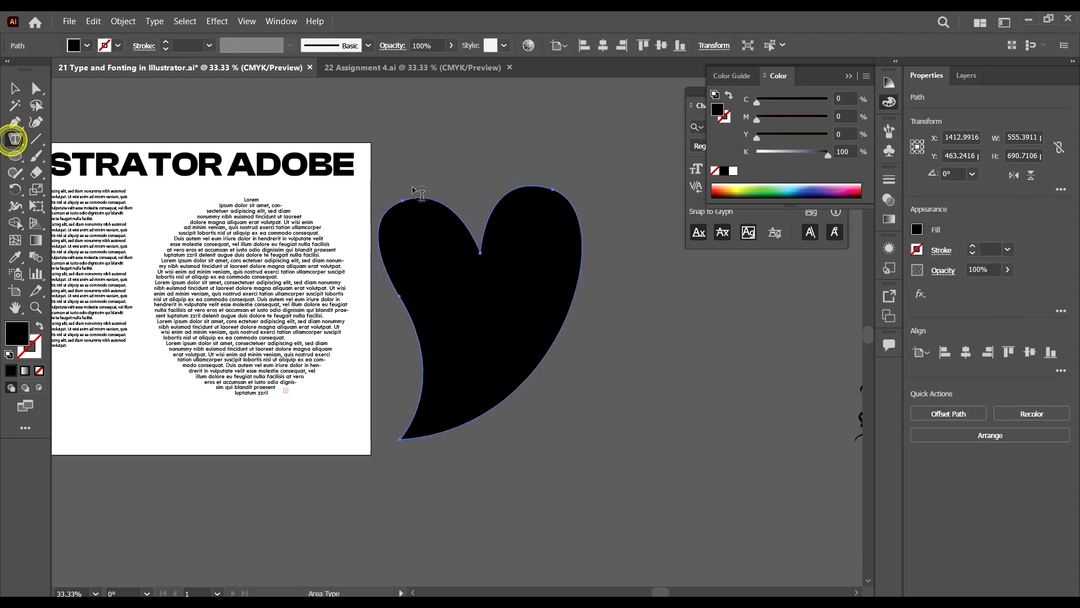
pyautogui.click(425, 204)
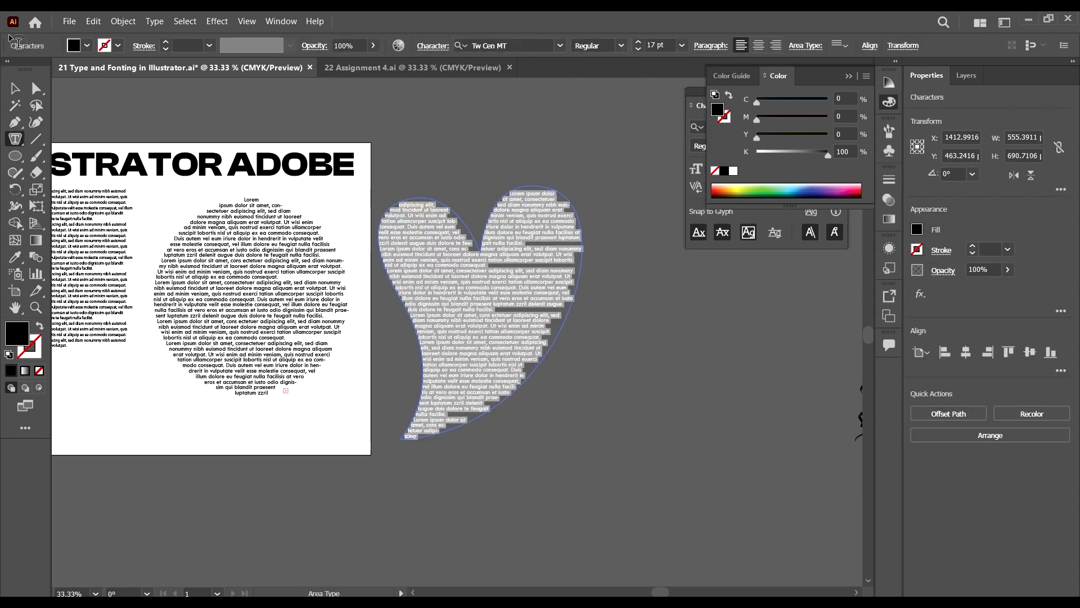
pyautogui.press('Escape')
# Move the heart-shaped text slightly away from the artboard, shrink it a little and deselect it
pyautogui.click(676, 323)
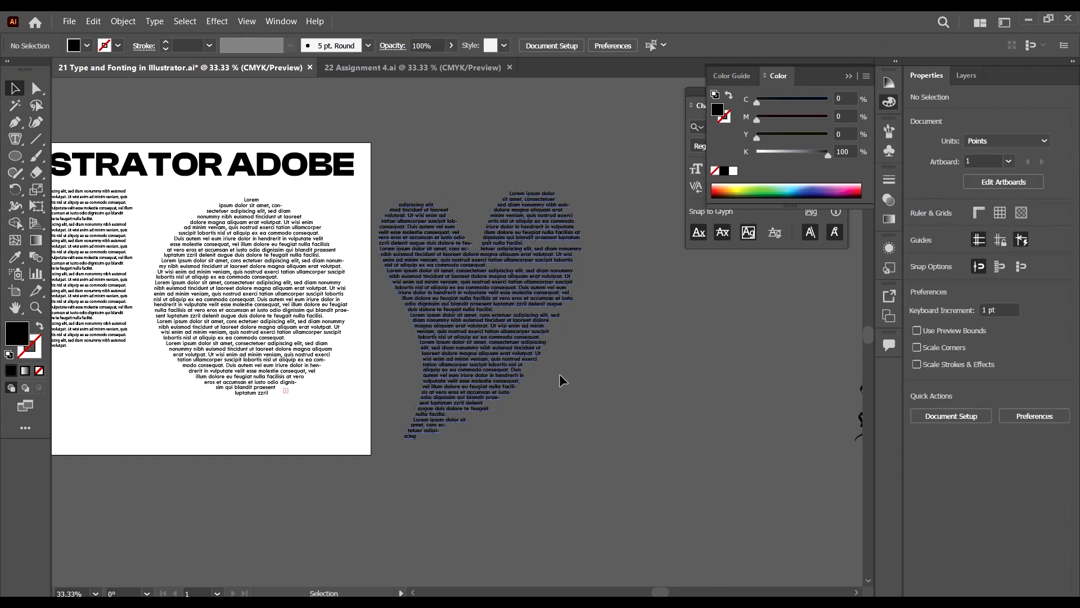
pyautogui.scroll(4, 482, 282)
pyautogui.moveTo(482, 282); pyautogui.dragTo(616, 243)
pyautogui.click(616, 243)
pyautogui.moveTo(512, 471); pyautogui.dragTo(558, 393)
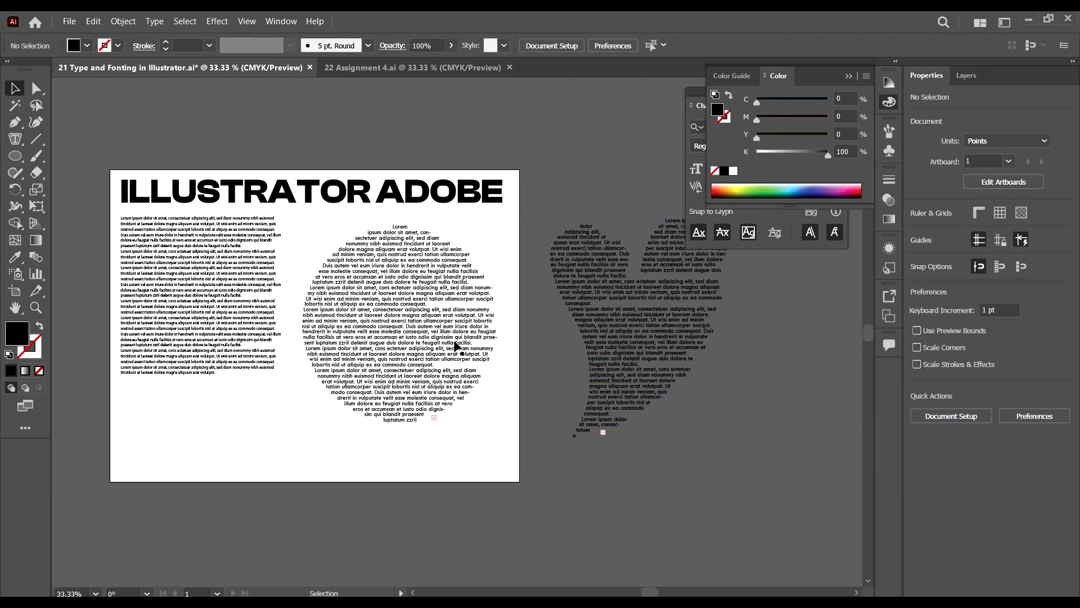
# Draw an S-shaped wavy path about 1140 pt wide and 150 pt high below the artboard with the Pen tool
pyautogui.click(12, 141)
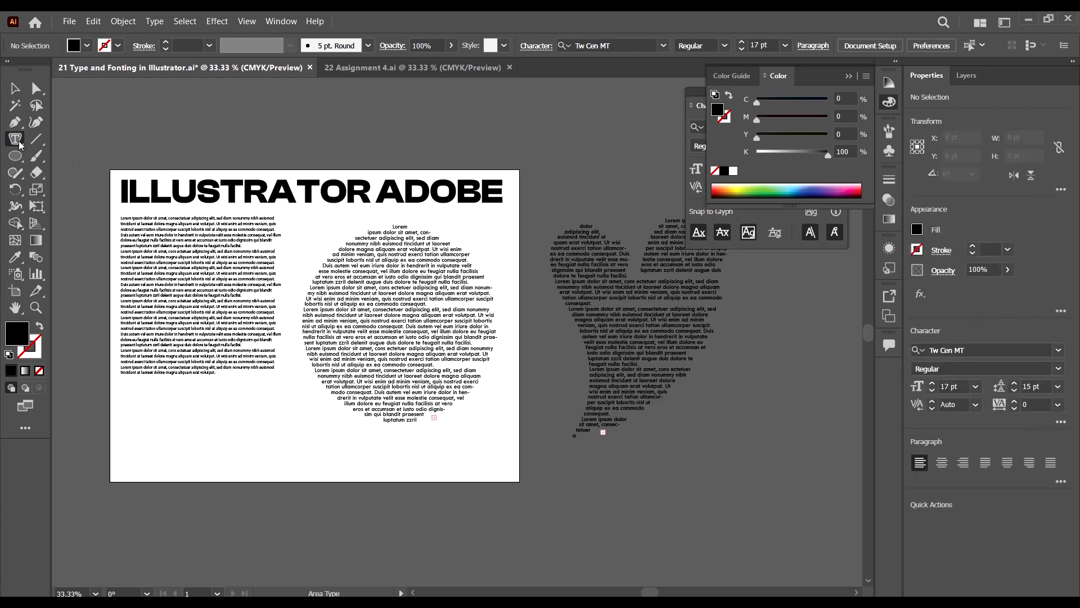
pyautogui.click(21, 145)
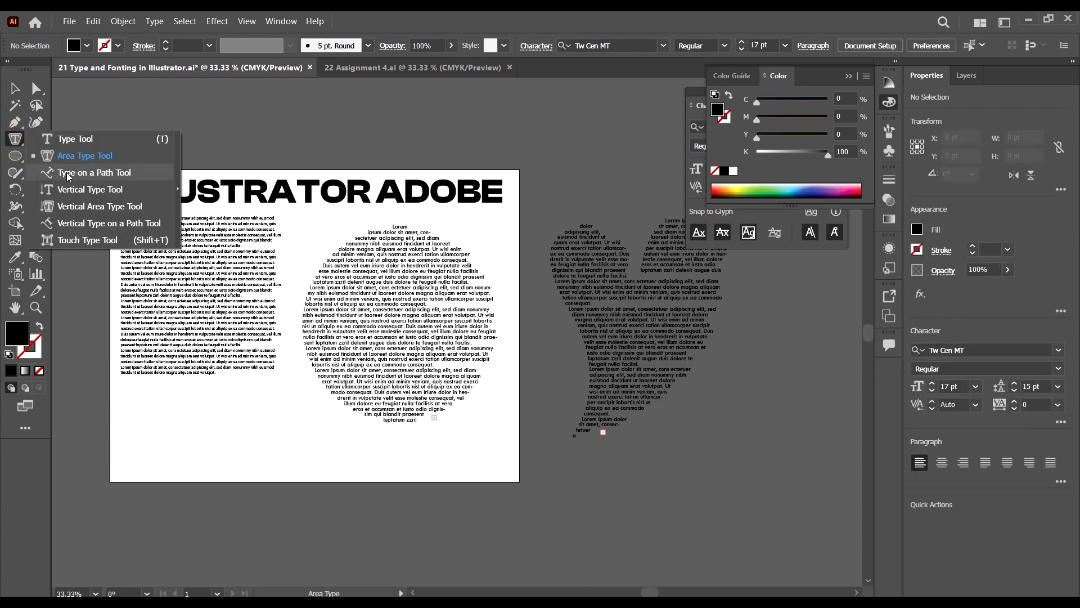
pyautogui.click(67, 174)
pyautogui.click(15, 122)
pyautogui.hotkey('ctrl', '-')
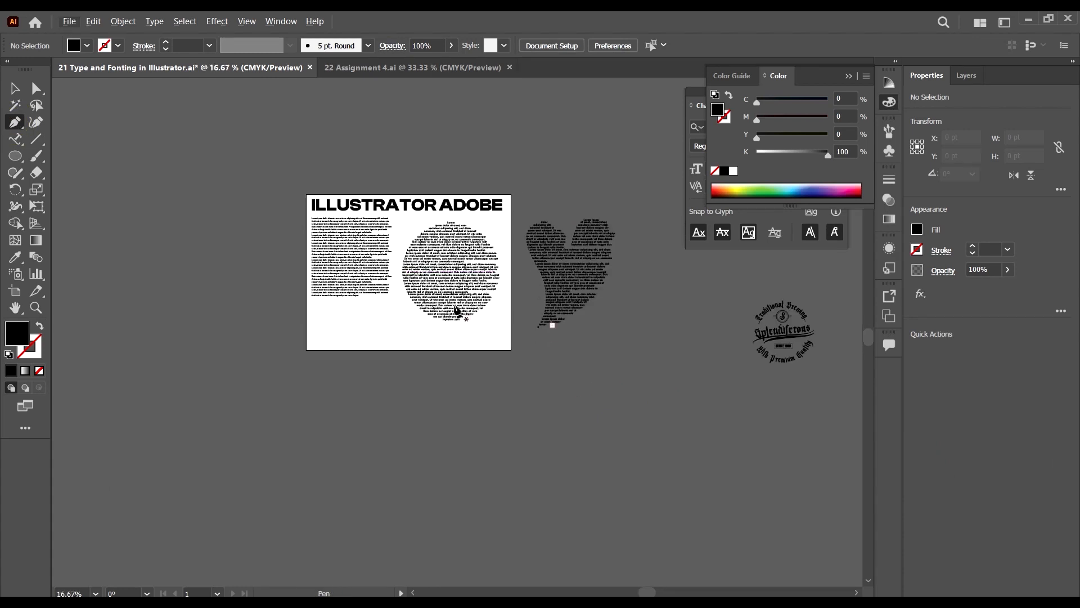
pyautogui.scroll(-1, 457, 311)
pyautogui.scroll(1, 378, 299)
pyautogui.click(267, 444)
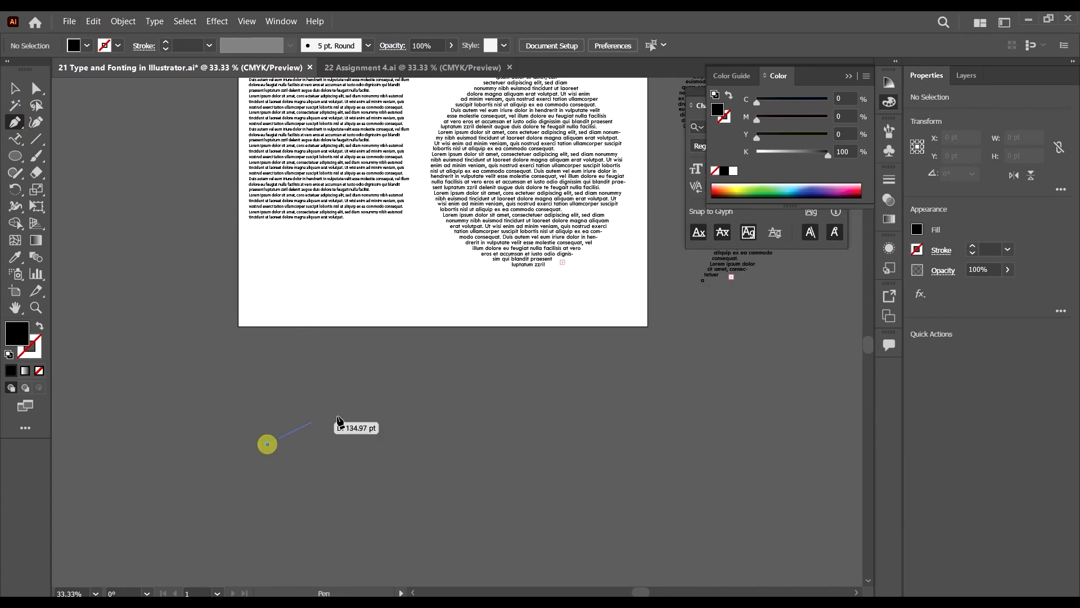
pyautogui.moveTo(463, 432); pyautogui.dragTo(605, 487)
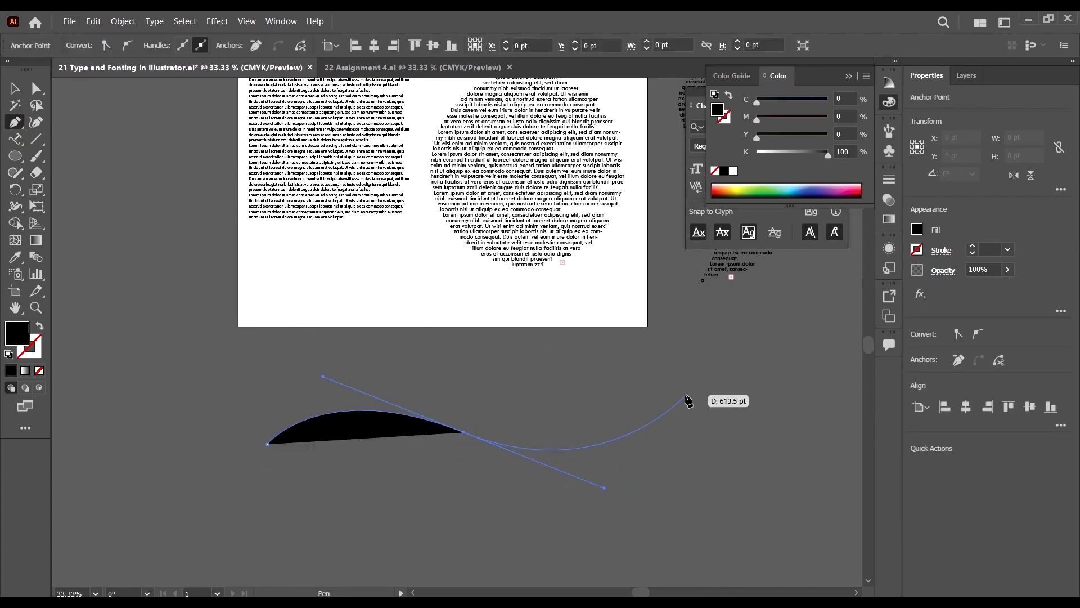
pyautogui.moveTo(686, 395); pyautogui.dragTo(125, 142)
pyautogui.click(17, 94)
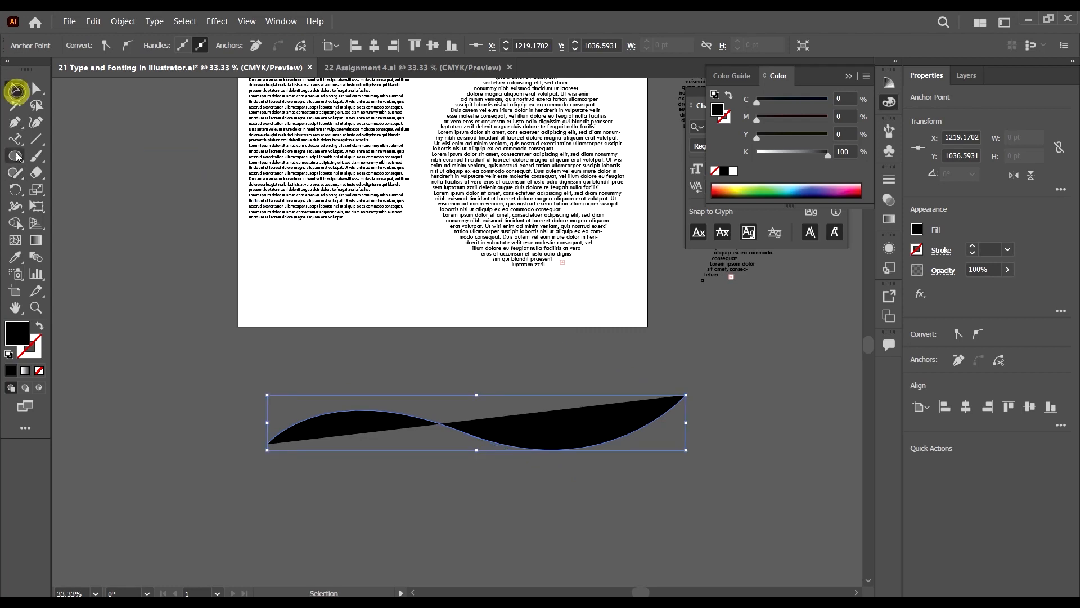
# Run placeholder text along the wavy path with the Type on a Path Tool, starting near the path's beginning
pyautogui.click(16, 138)
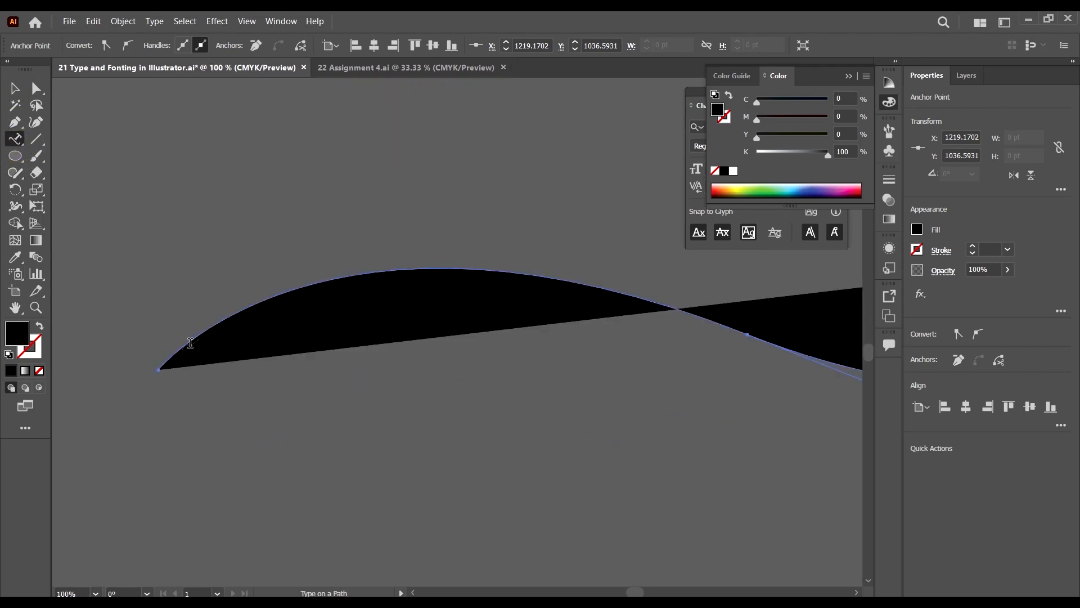
pyautogui.click(191, 340)
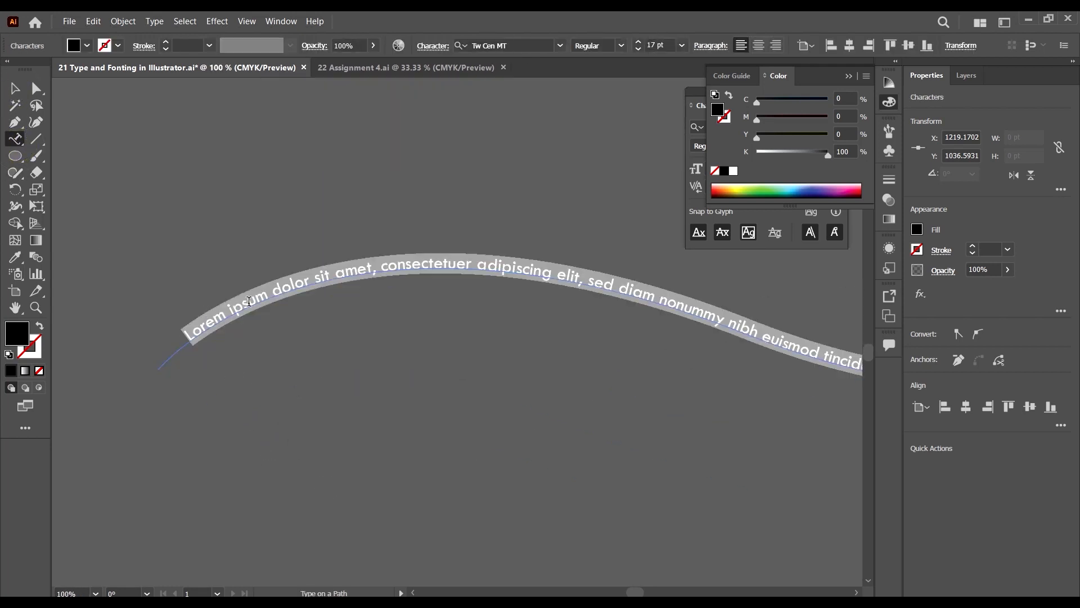
pyautogui.hotkey('ctrl', '-')
pyautogui.hotkey('ctrl', '-')
pyautogui.press('Escape')
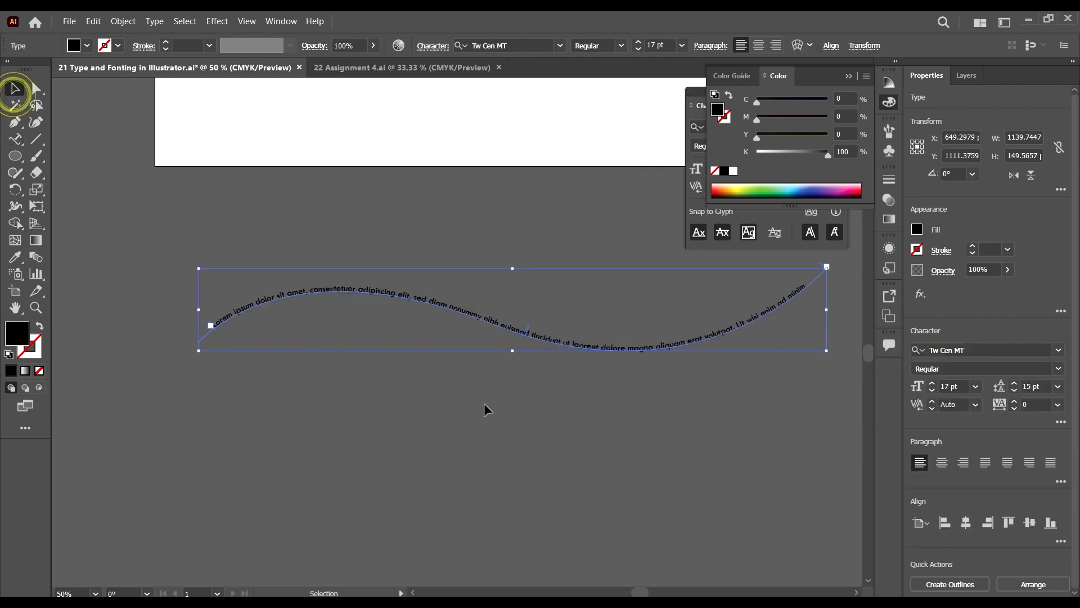
# Try to shift the text along the wavy path with its center bracket
pyautogui.scroll(1, 563, 327)
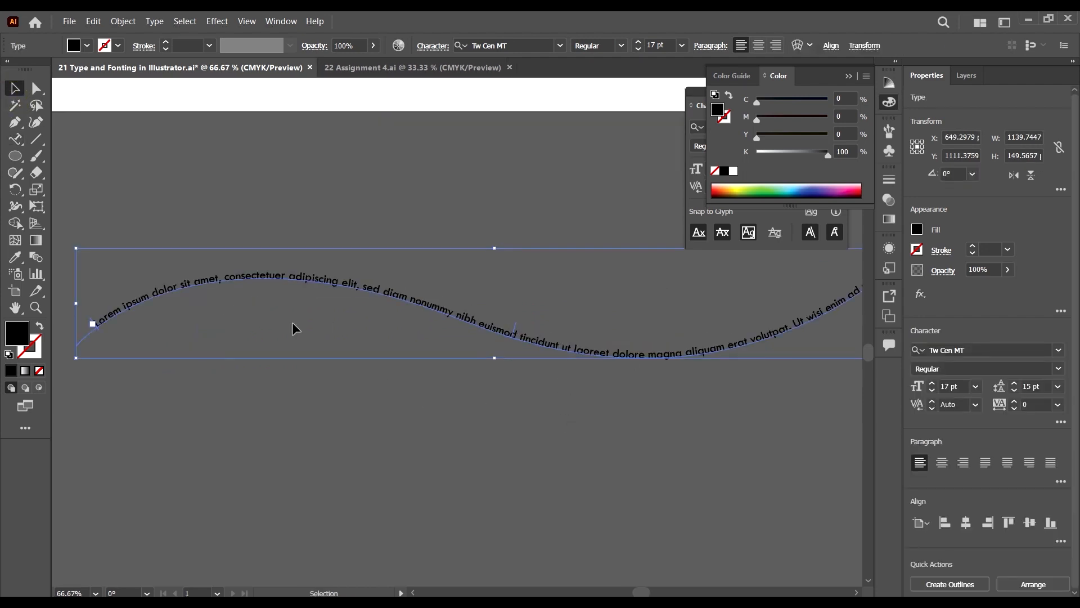
pyautogui.scroll(-1, 362, 337)
pyautogui.scroll(1, 573, 346)
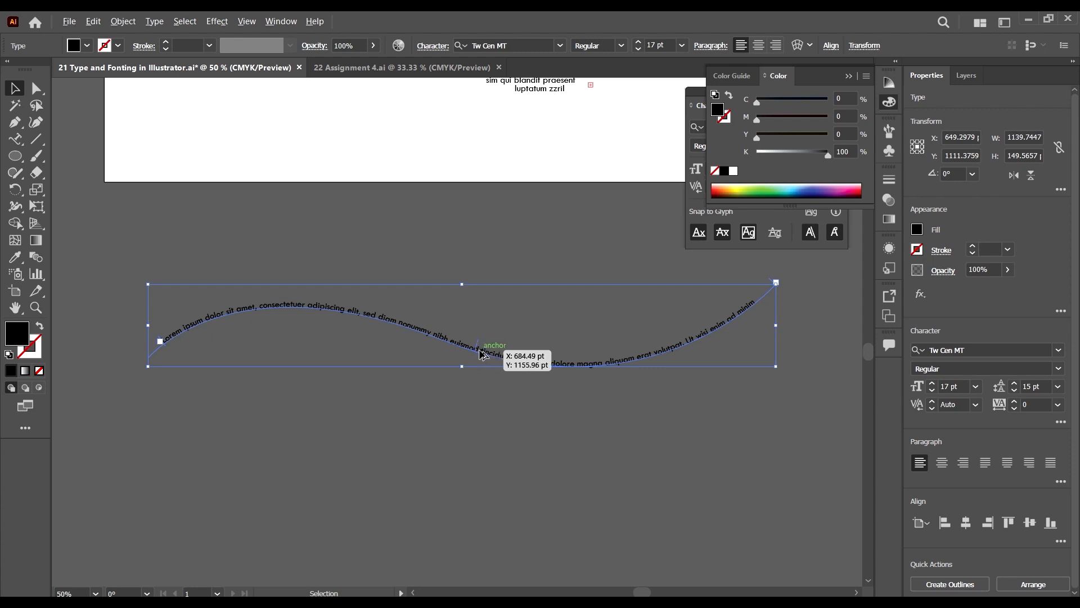
pyautogui.scroll(3, 478, 352)
pyautogui.scroll(-3, 466, 366)
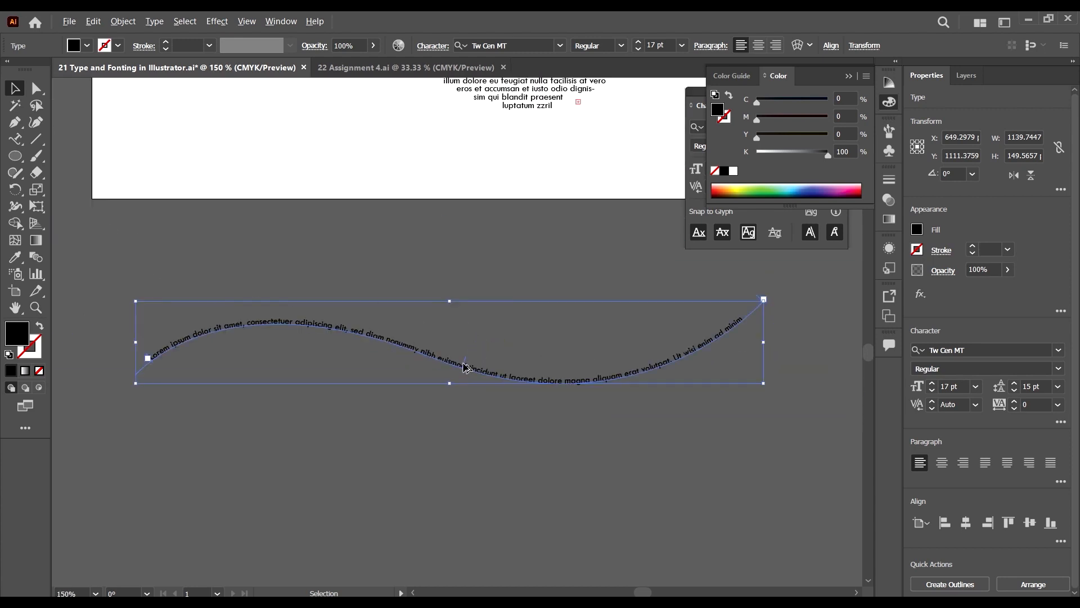
pyautogui.scroll(-1, 465, 358)
pyautogui.scroll(1, 461, 358)
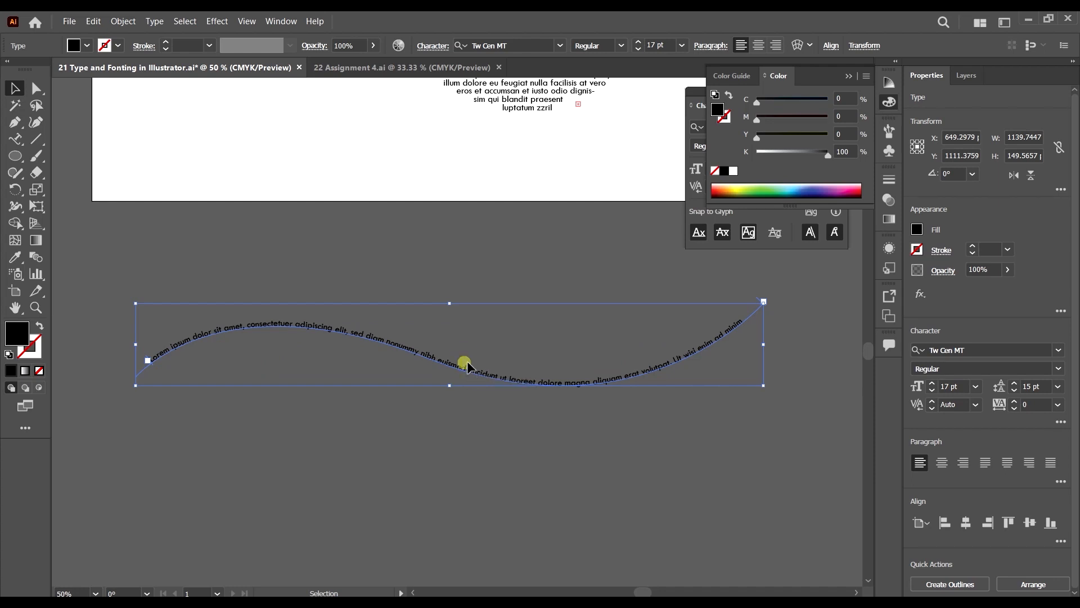
pyautogui.moveTo(467, 365); pyautogui.dragTo(498, 366)
pyautogui.click(467, 366)
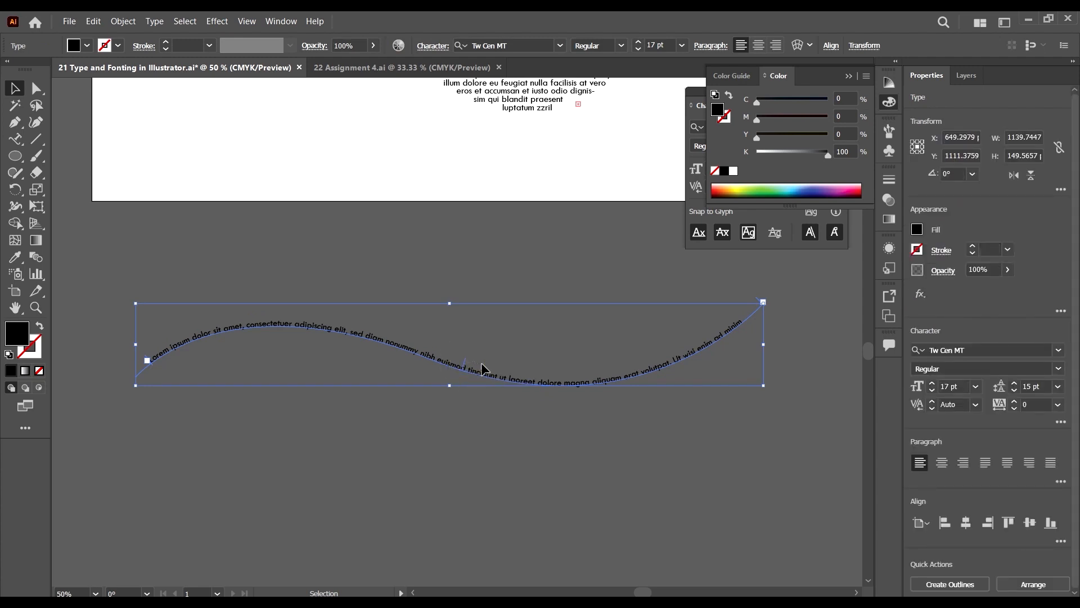
# Replace all the placeholder text on the wavy path with "Designer in Illustrator"
pyautogui.scroll(2, 467, 370)
pyautogui.scroll(-1, 417, 366)
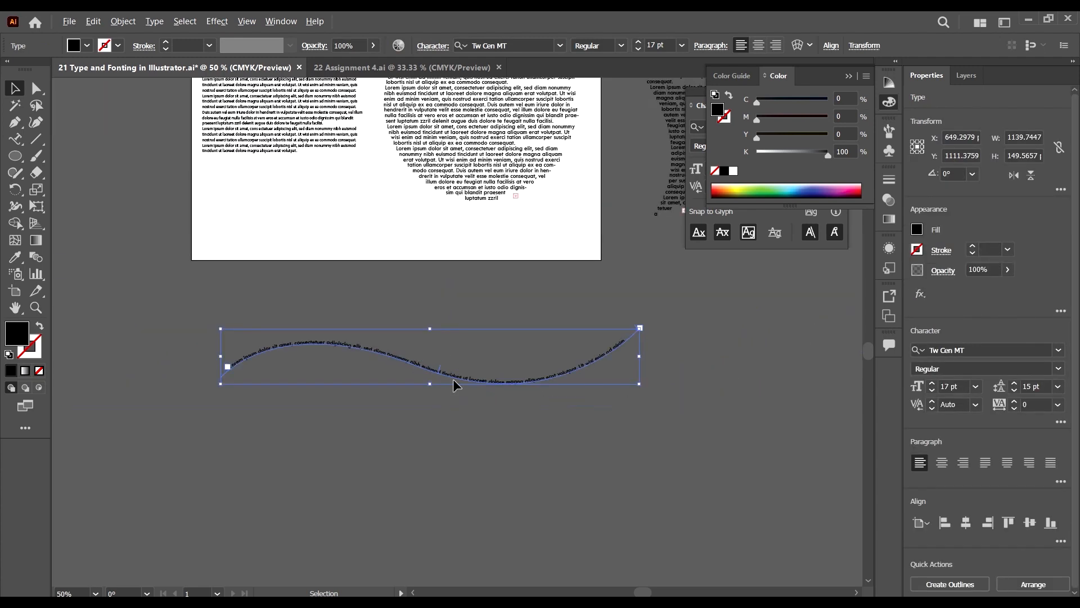
pyautogui.doubleClick(557, 375)
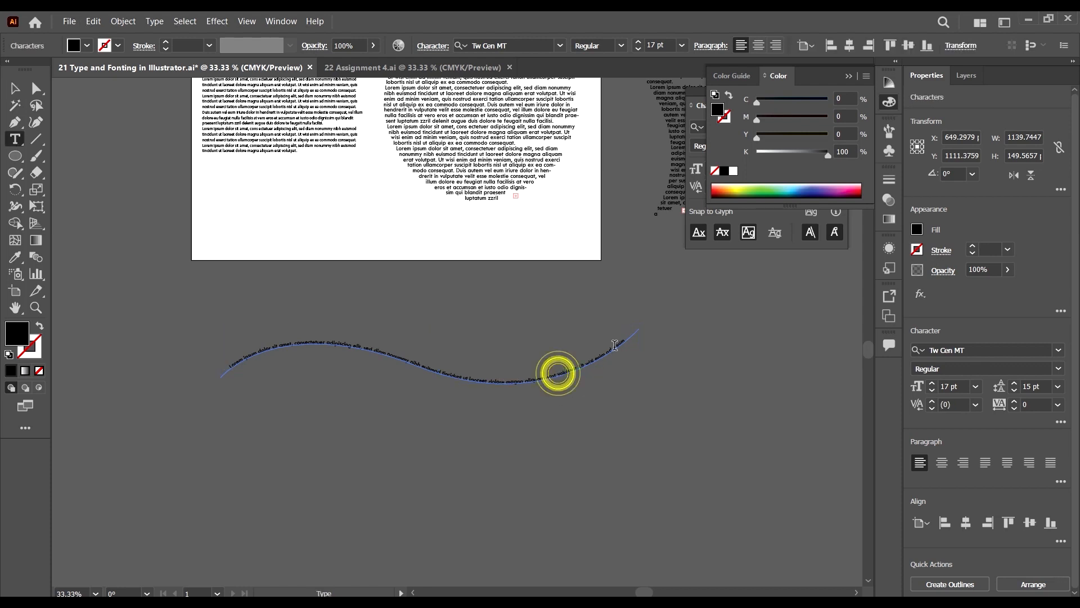
pyautogui.click(579, 366)
pyautogui.click(580, 366)
pyautogui.click(580, 366)
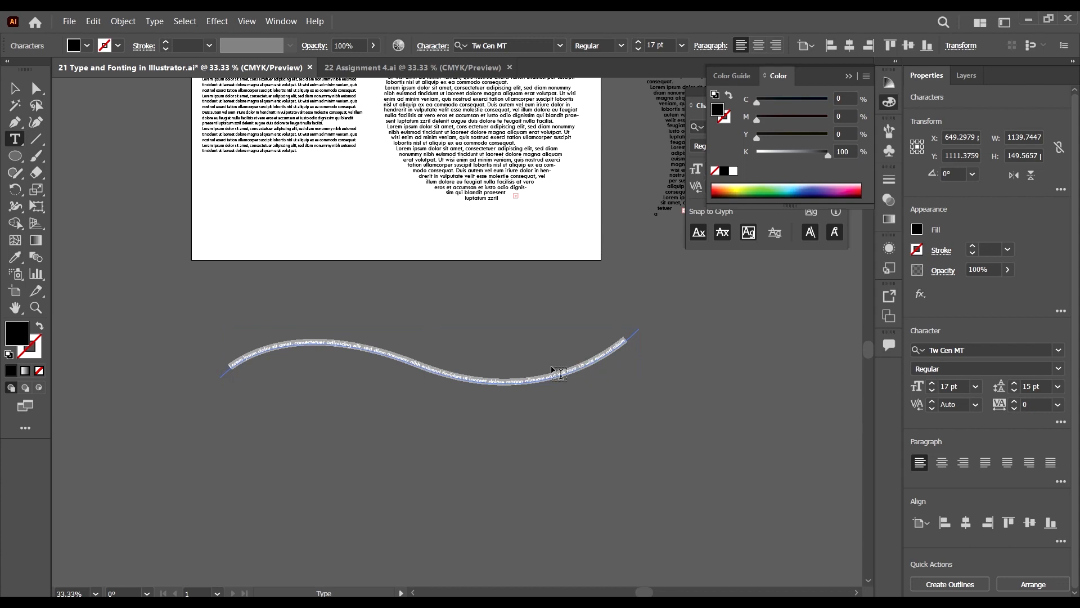
pyautogui.press('BackSpace')
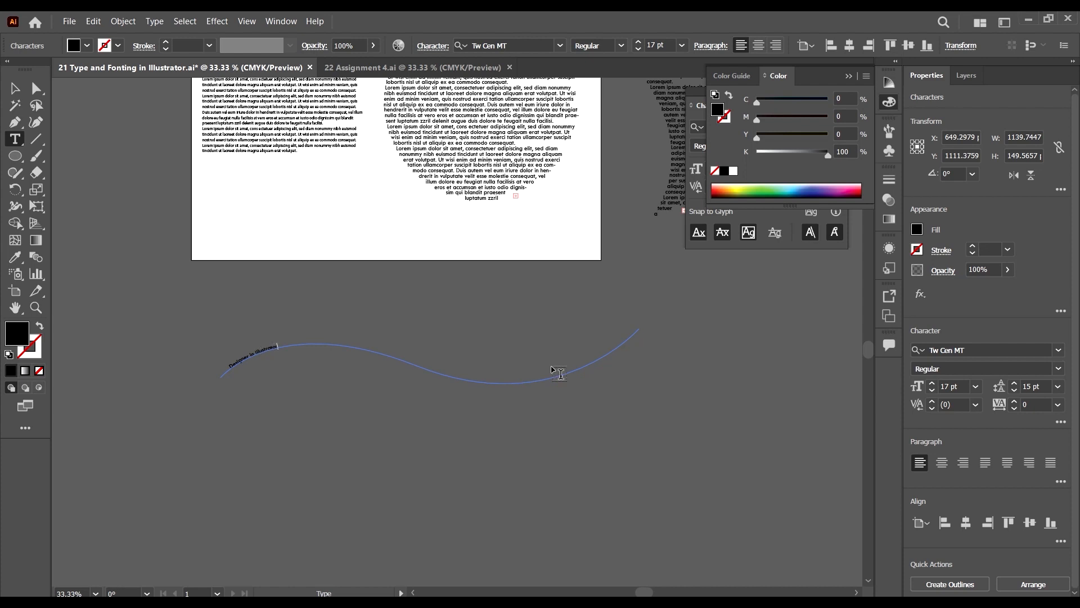
pyautogui.click(14, 88)
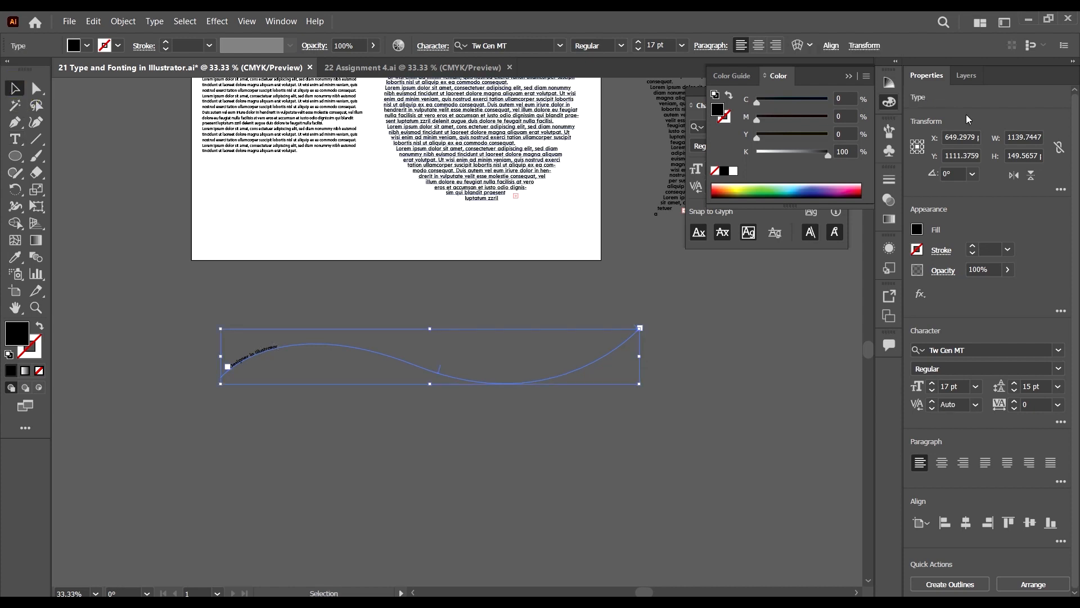
# Set the wavy path text's font size to 90 pt and deselect it
pyautogui.click(932, 384)
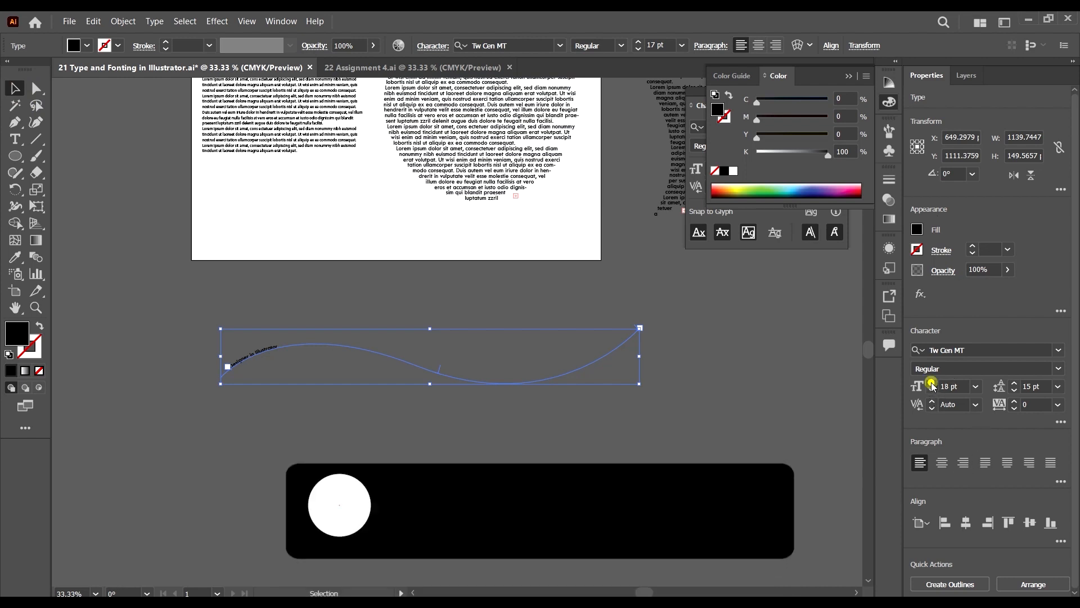
pyautogui.click(932, 384)
pyautogui.click(933, 383)
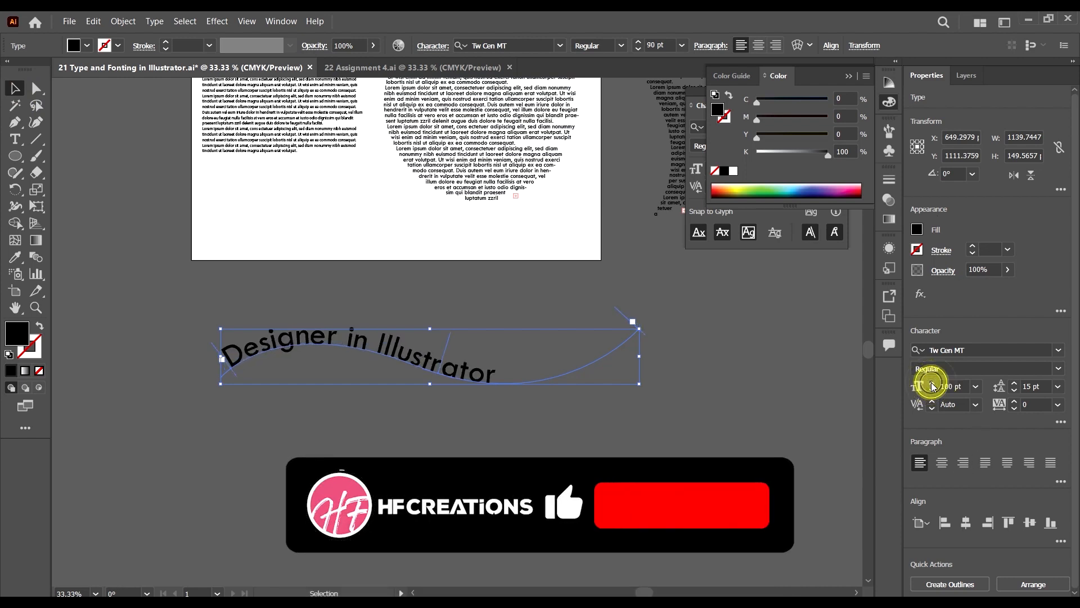
pyautogui.click(933, 384)
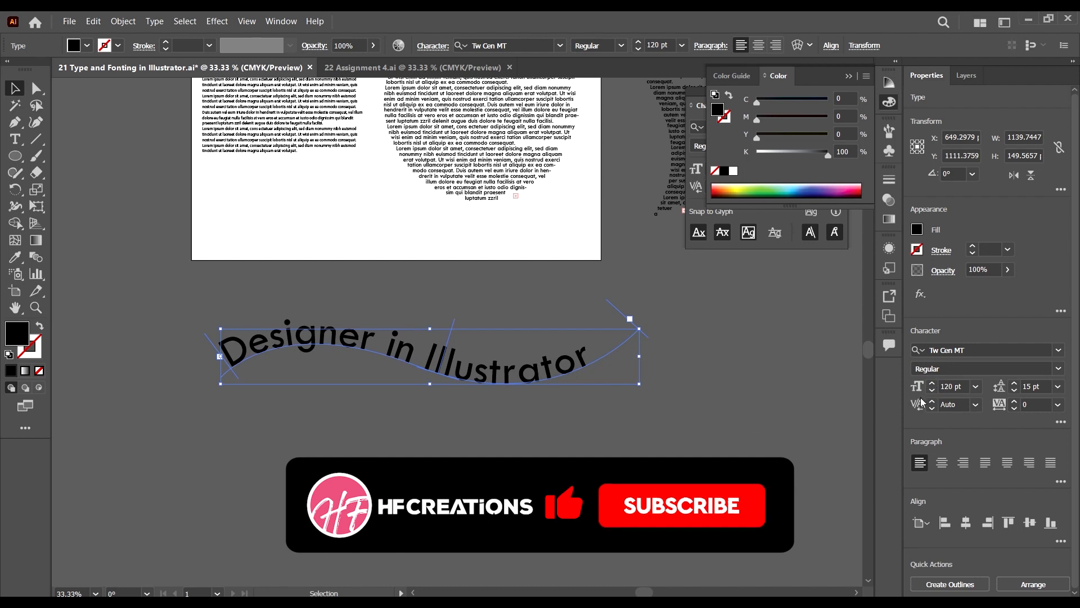
pyautogui.click(932, 392)
pyautogui.click(932, 391)
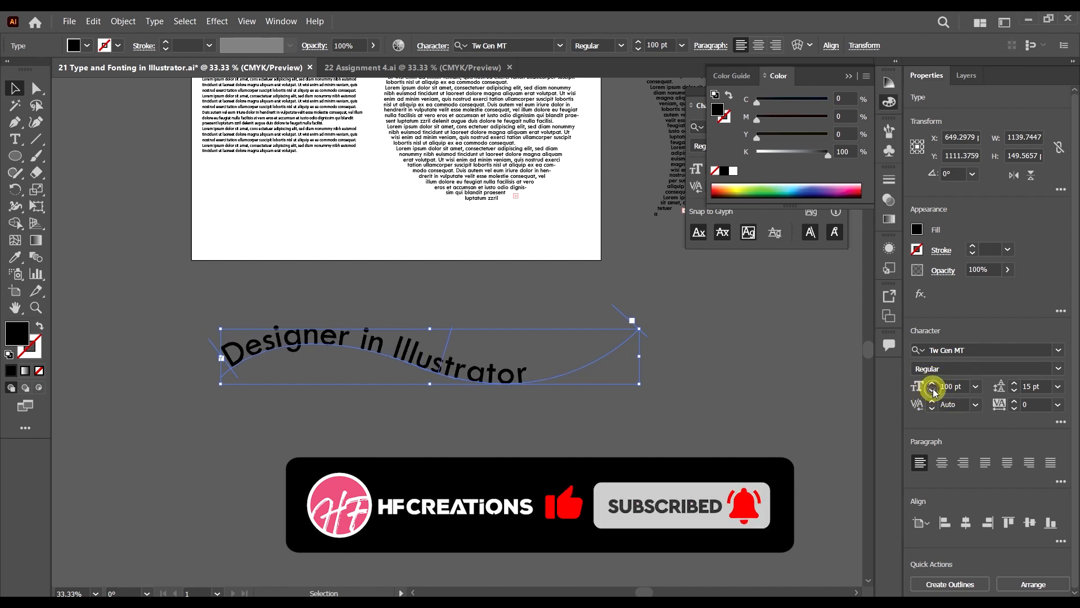
pyautogui.click(932, 391)
pyautogui.click(535, 465)
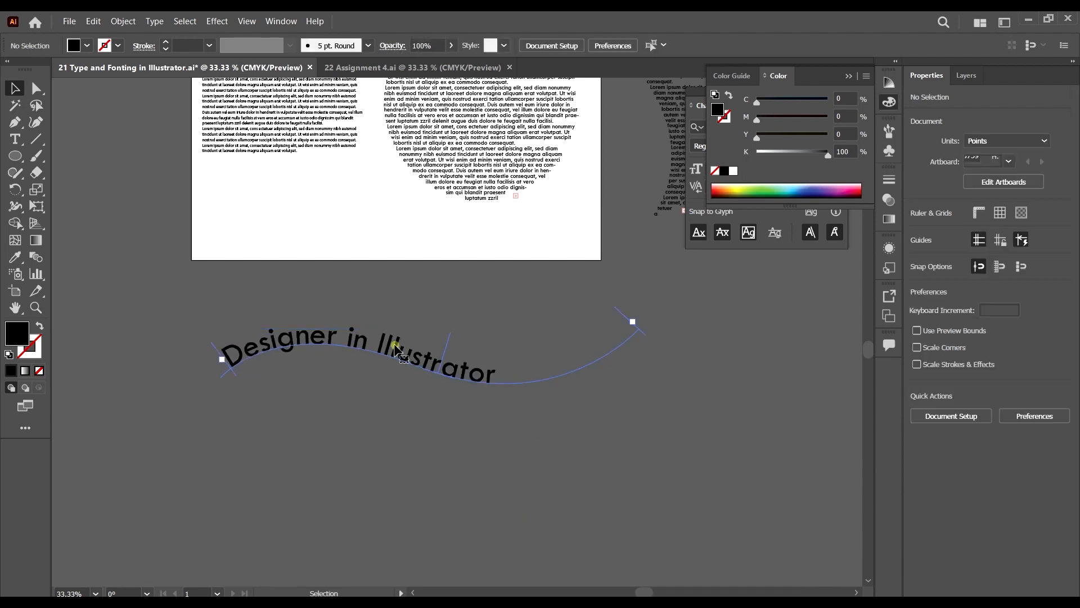
# Shift the starting point of "Designer in Illustrator" along the wavy path to around its first crest
pyautogui.click(395, 344)
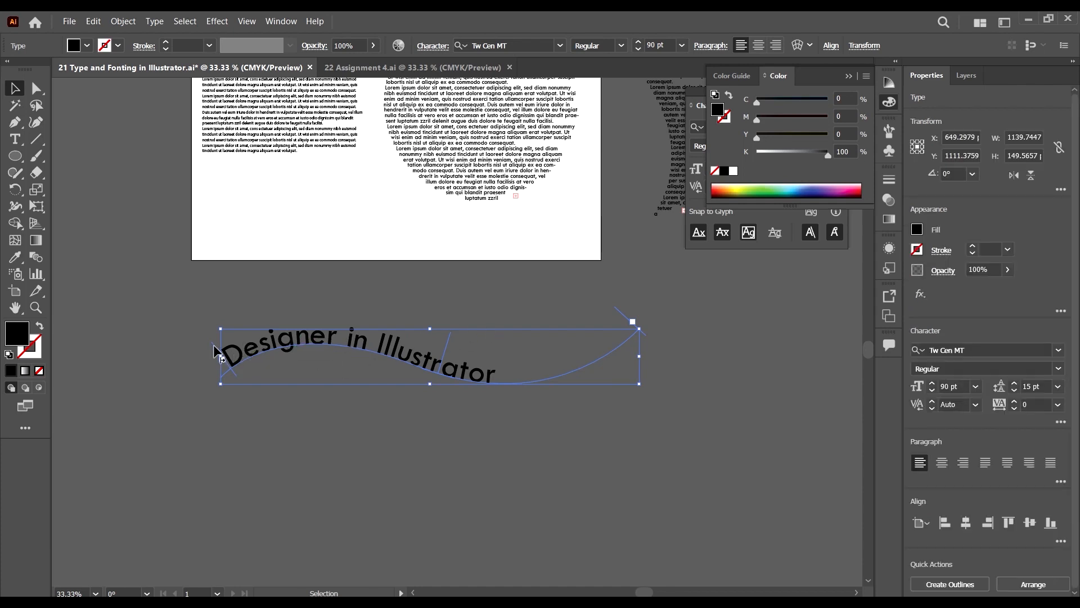
pyautogui.moveTo(215, 353); pyautogui.dragTo(298, 348)
pyautogui.click(306, 438)
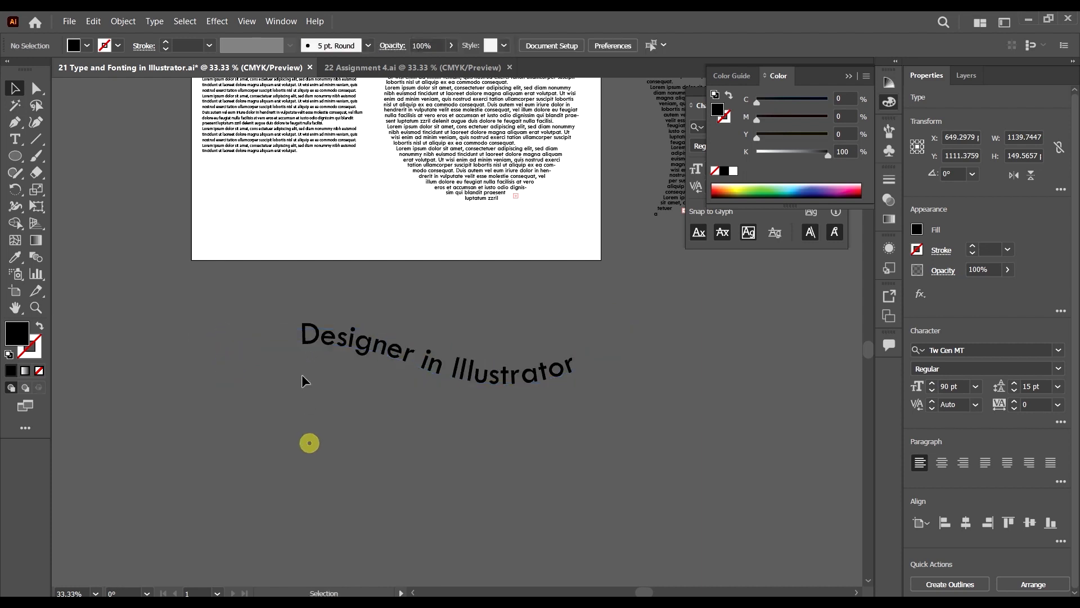
pyautogui.click(314, 330)
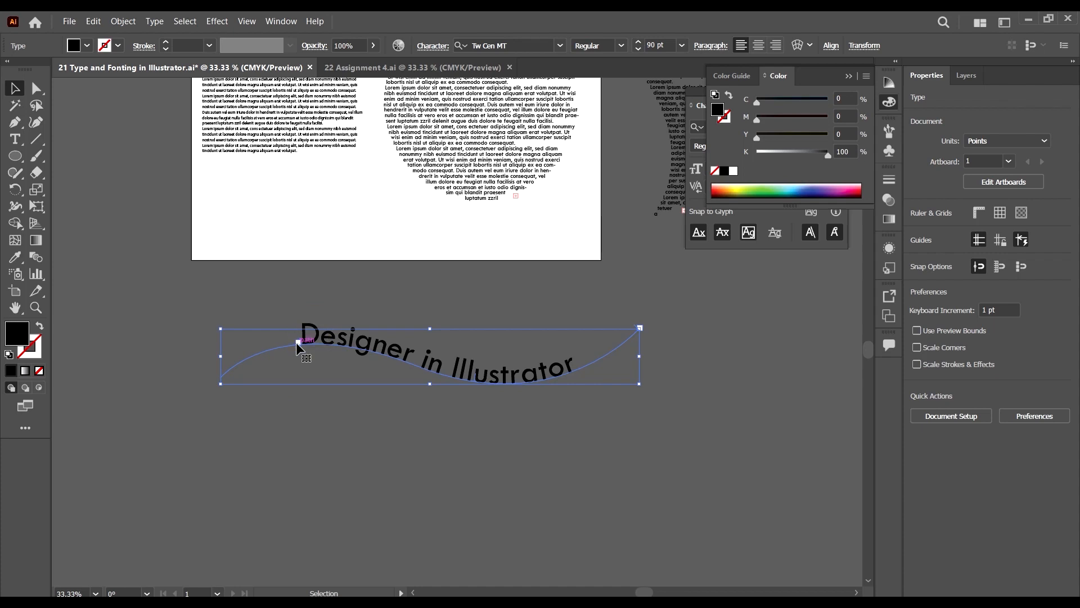
pyautogui.scroll(2, 296, 342)
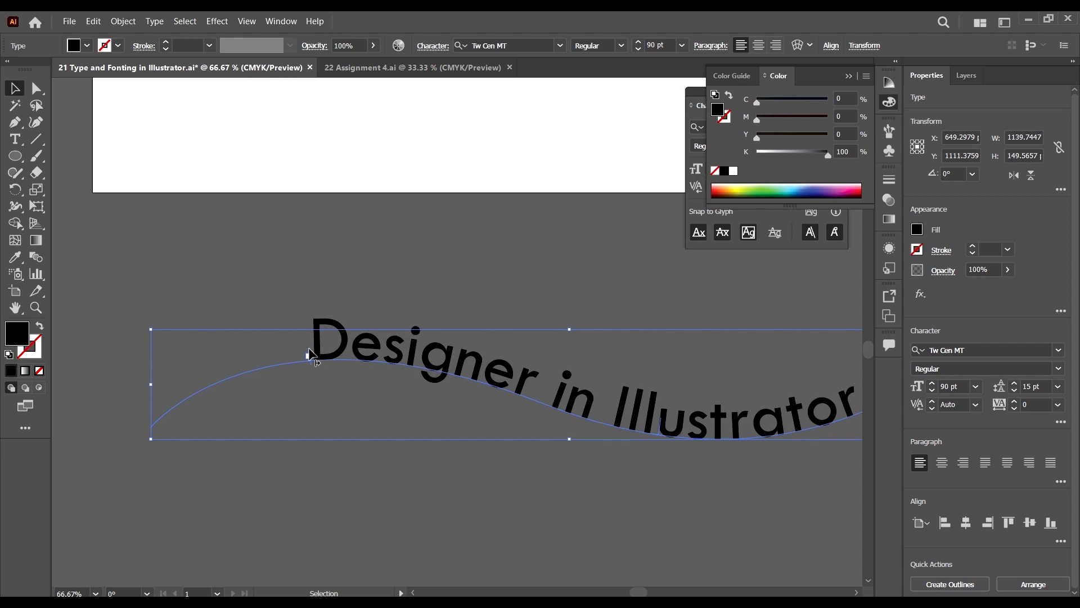
pyautogui.moveTo(308, 349); pyautogui.dragTo(338, 370)
pyautogui.scroll(-2, 339, 370)
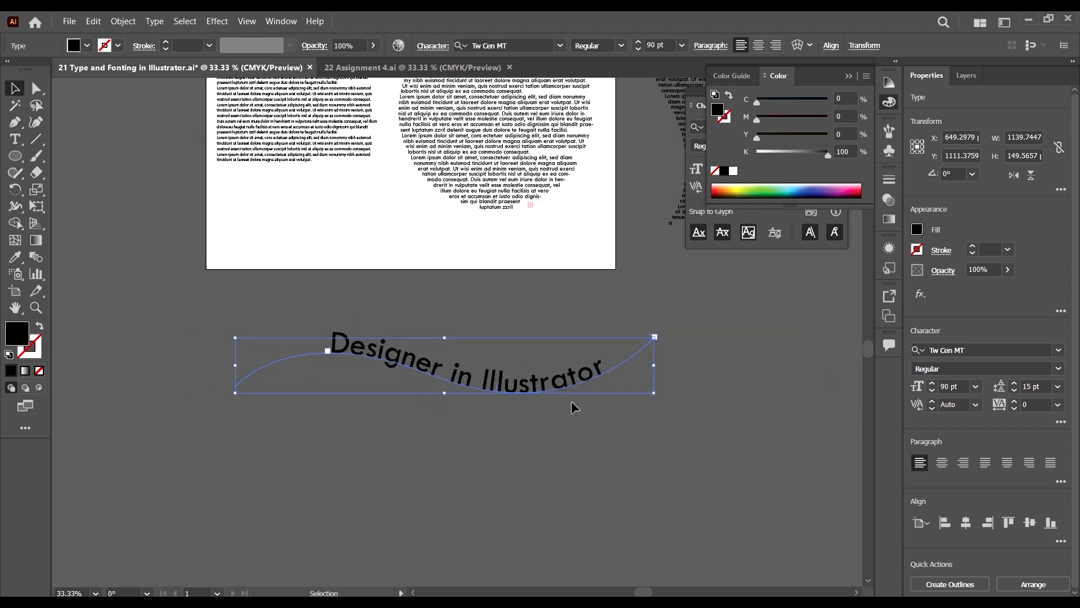
# Flip "Designer in Illustrator" to the underside of the wavy path with its center bracket and deselect it
pyautogui.scroll(1, 519, 395)
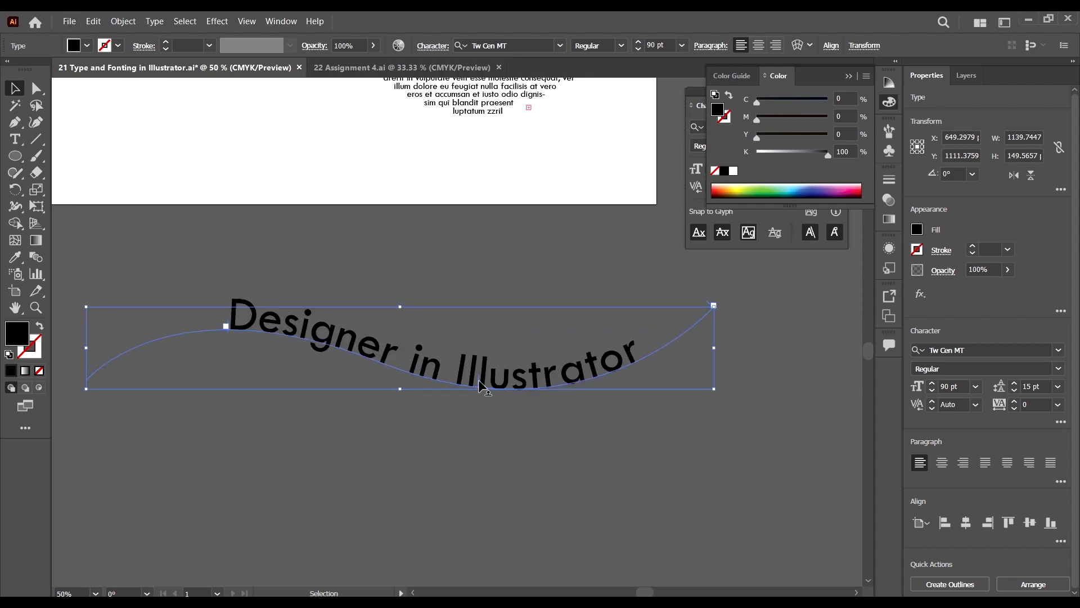
pyautogui.moveTo(480, 387); pyautogui.dragTo(416, 424)
pyautogui.click(566, 453)
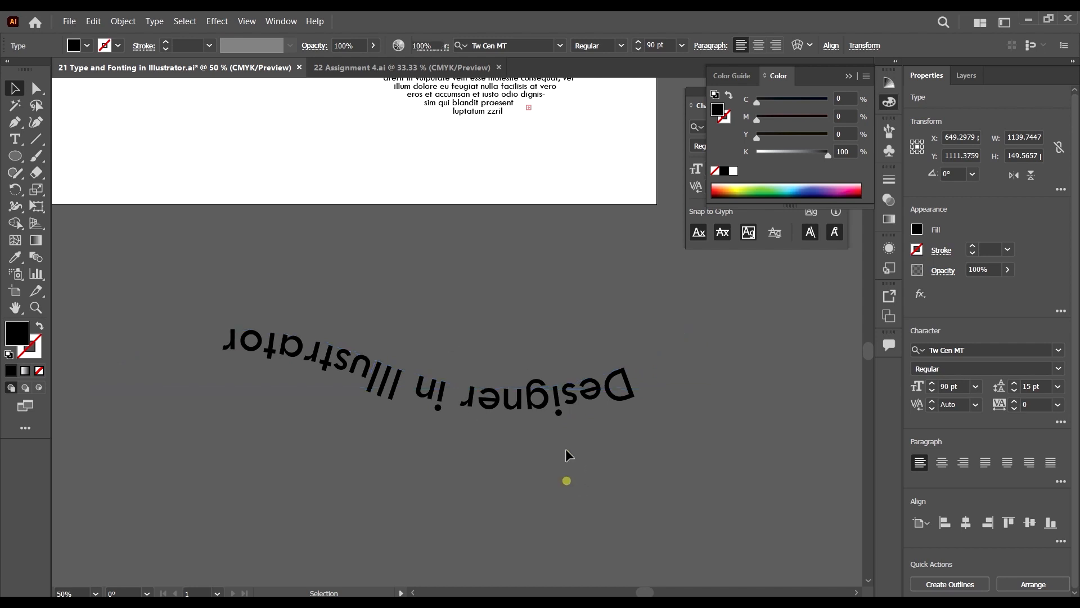
pyautogui.scroll(-2, 526, 335)
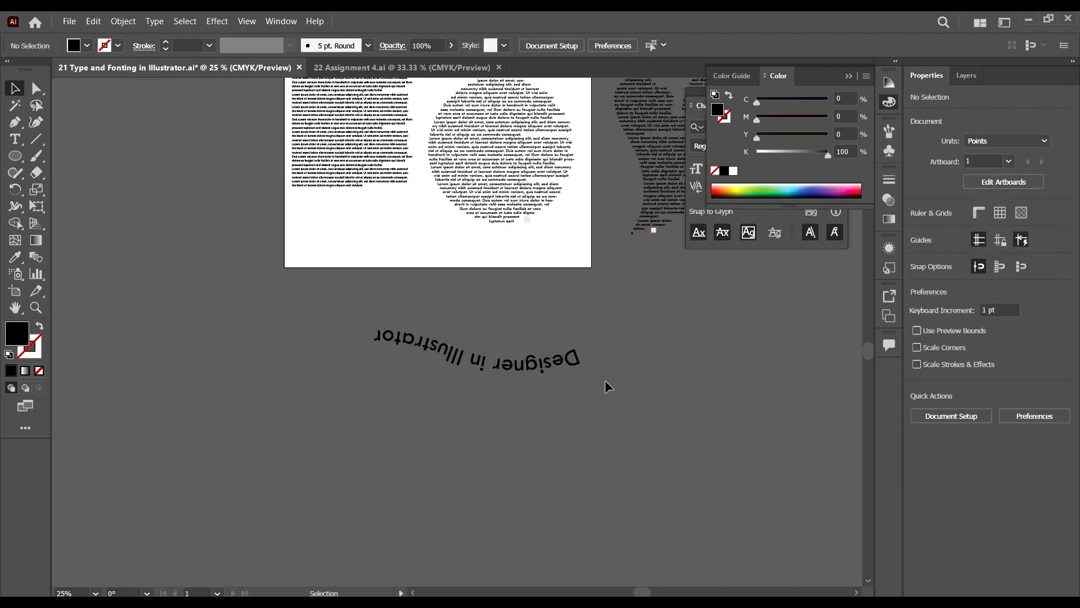
pyautogui.scroll(1, 485, 360)
# Nudge the wavy path text slightly down and flip it back to the upper side of the path with its center bracket
pyautogui.click(487, 369)
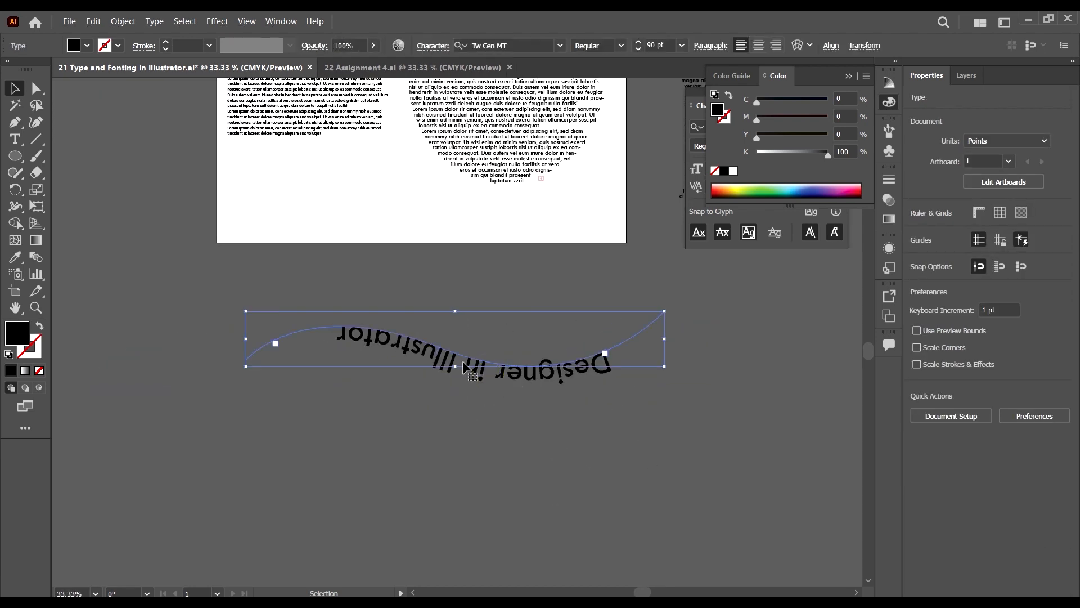
pyautogui.scroll(3, 453, 351)
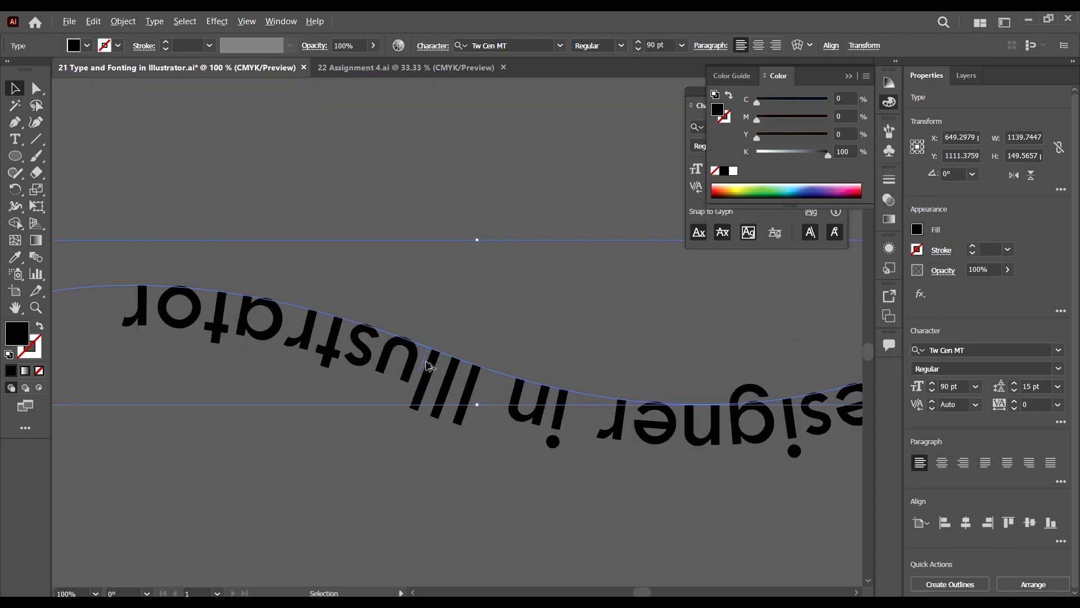
pyautogui.scroll(-1, 431, 367)
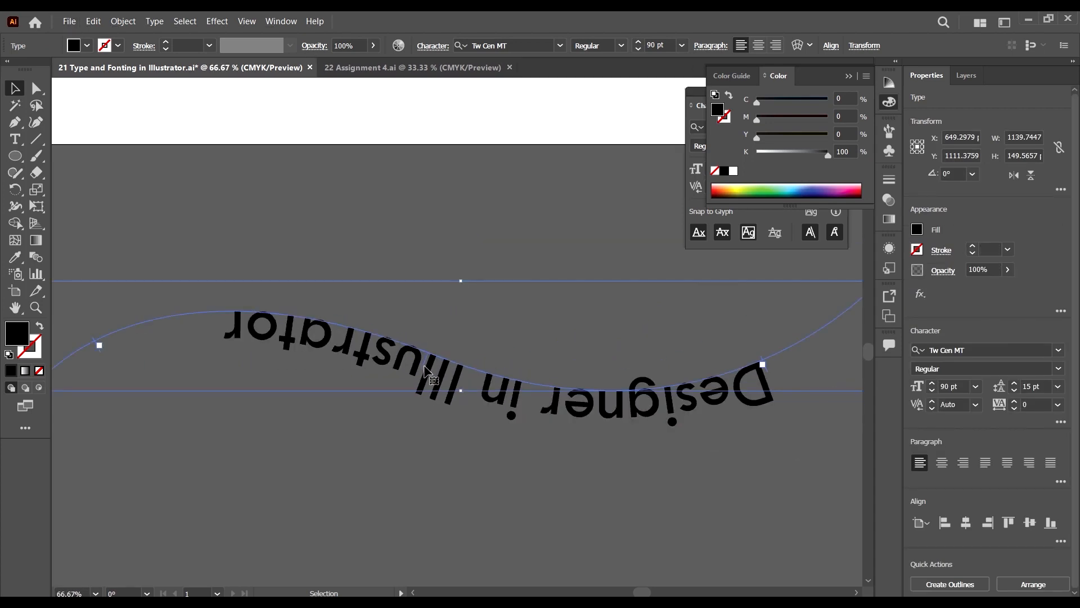
pyautogui.moveTo(426, 371); pyautogui.dragTo(418, 388)
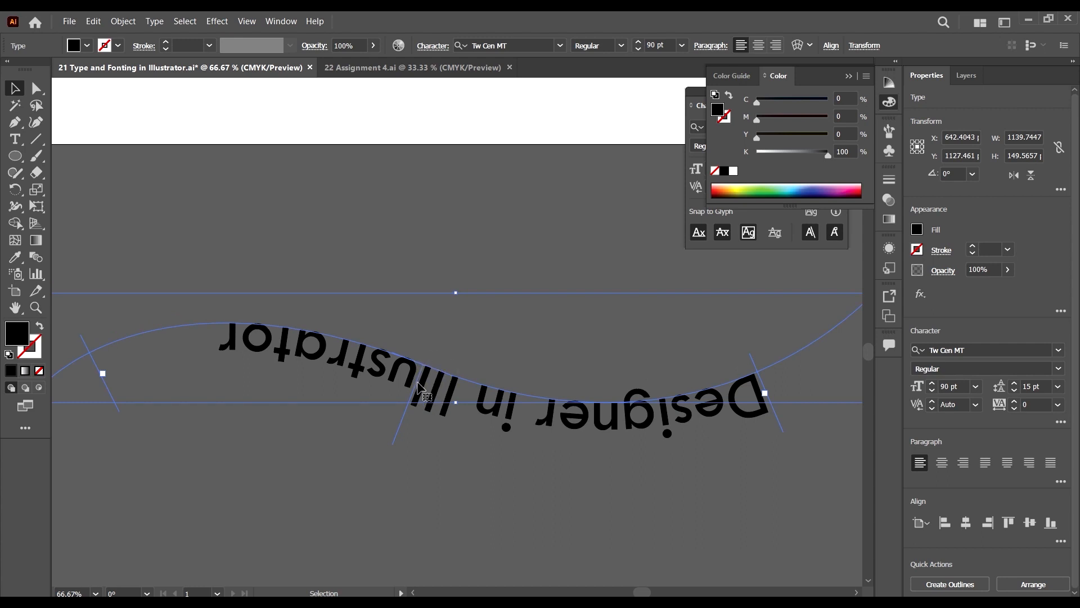
pyautogui.moveTo(417, 384); pyautogui.dragTo(470, 355)
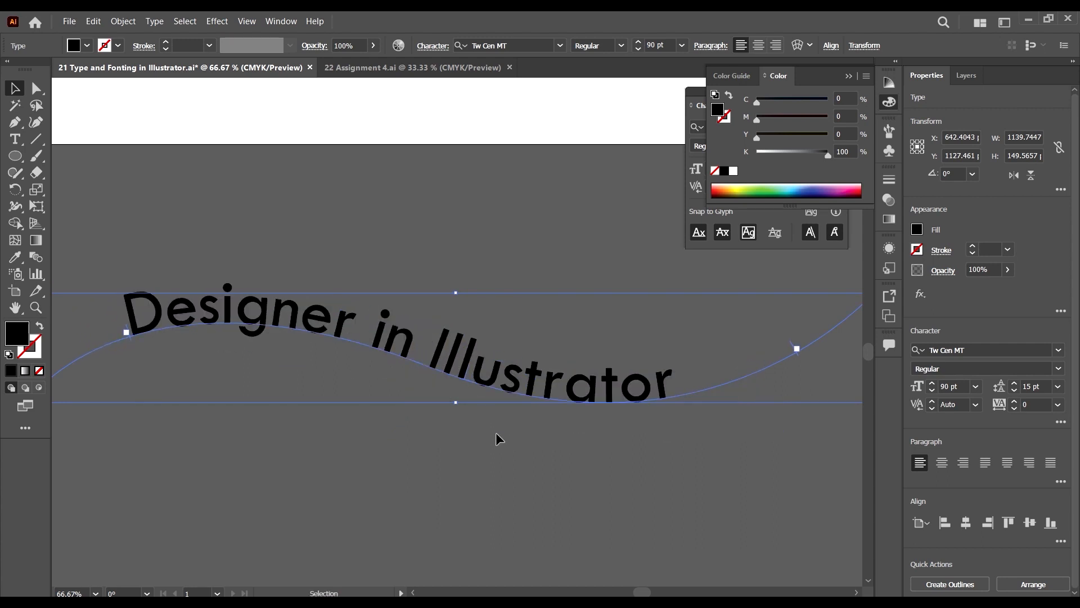
pyautogui.scroll(-2, 478, 369)
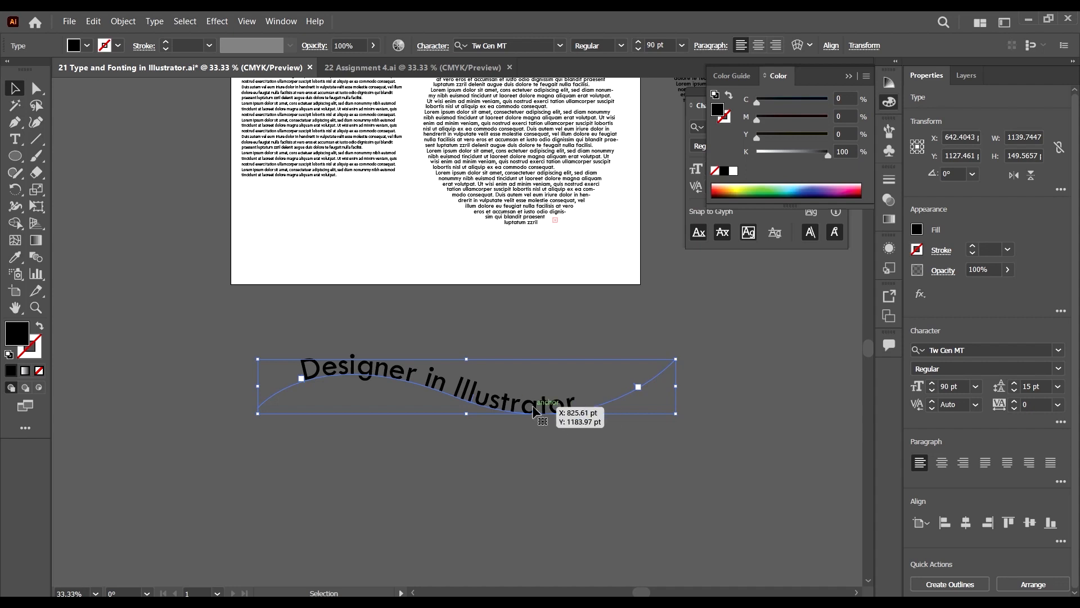
pyautogui.moveTo(533, 406); pyautogui.dragTo(513, 393)
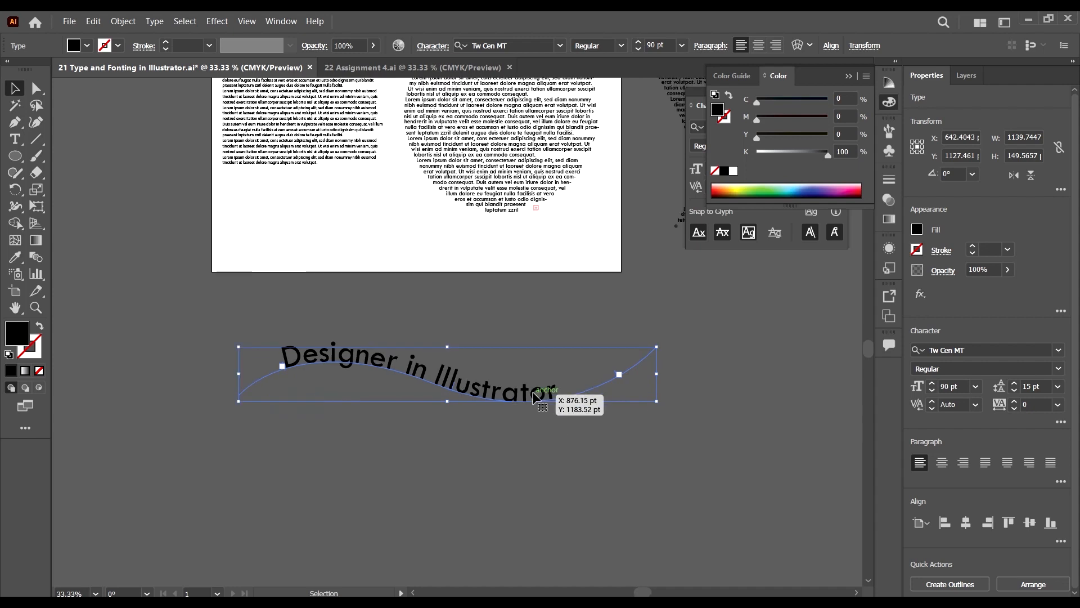
# Place vertical "Lorem ipsum" text with the Vertical Type Tool beside the artboard's left edge, at about X -121 pt, Y 955 pt
pyautogui.moveTo(19, 141); pyautogui.dragTo(77, 191)
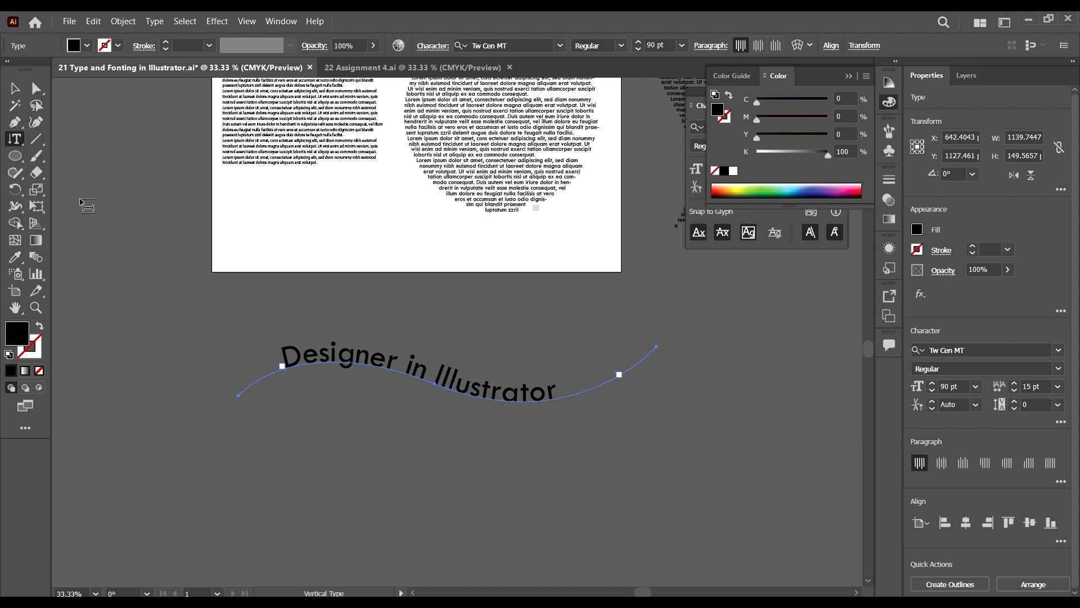
pyautogui.click(119, 181)
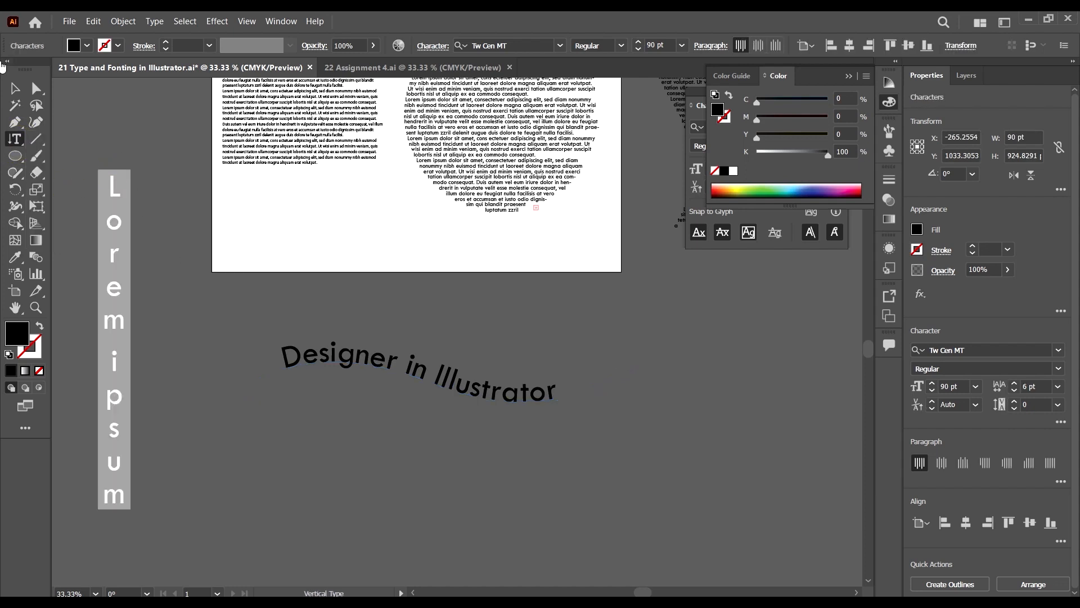
pyautogui.click(13, 89)
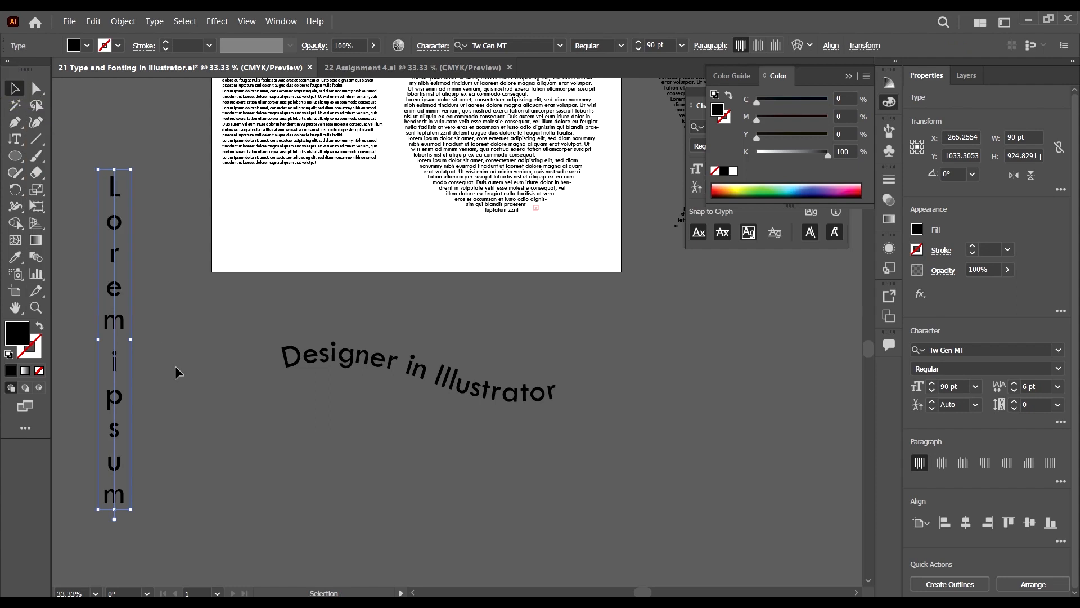
pyautogui.click(15, 90)
pyautogui.moveTo(114, 178); pyautogui.dragTo(173, 156)
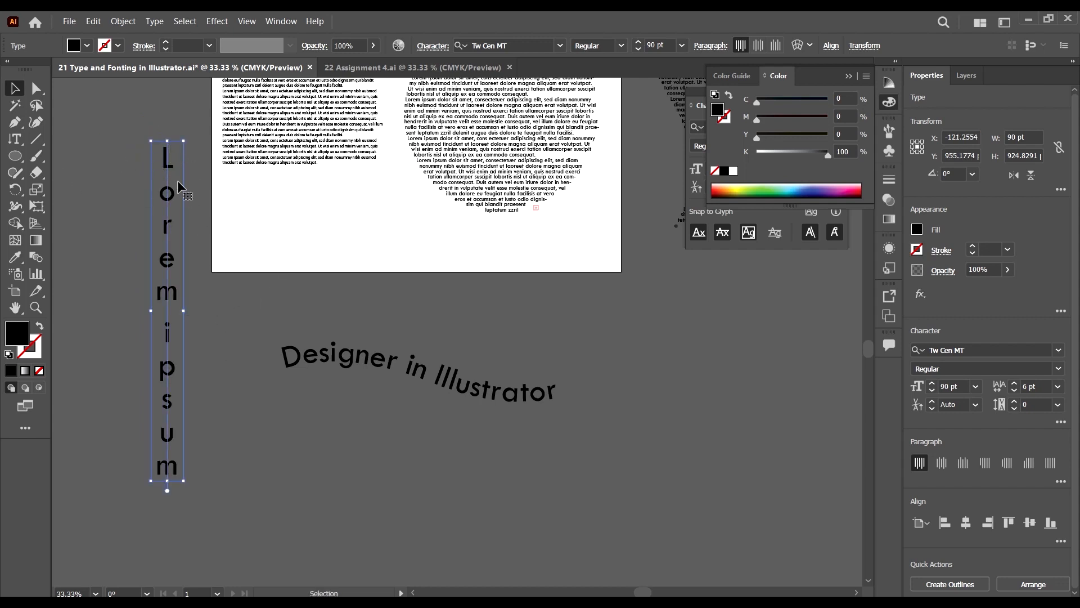
# Set the vertical text's font size to 89 pt and its leading to 0.1 pt
pyautogui.click(956, 386)
pyautogui.scroll(5, 955, 386)
pyautogui.scroll(-6, 956, 387)
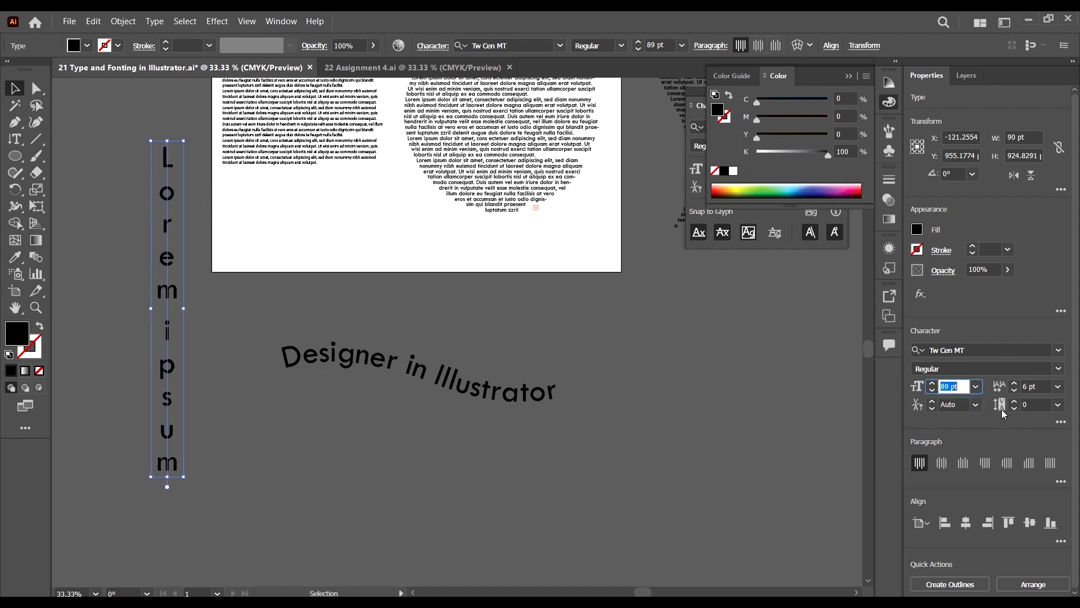
pyautogui.click(1040, 383)
pyautogui.scroll(-6, 1039, 383)
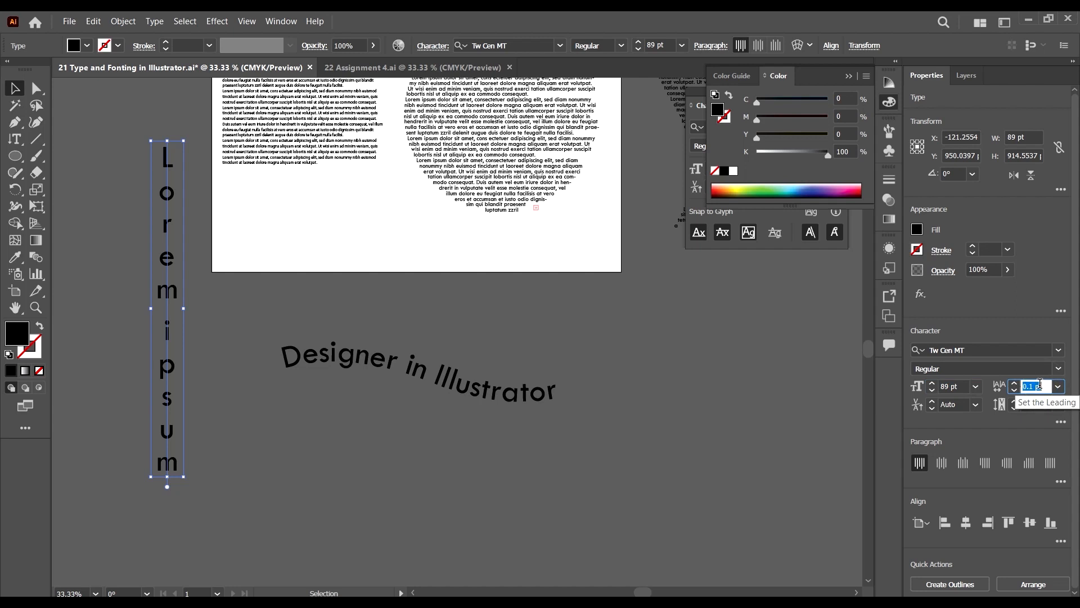
# Tighten the vertical text's letter spacing by setting its tracking to -210
pyautogui.click(1034, 403)
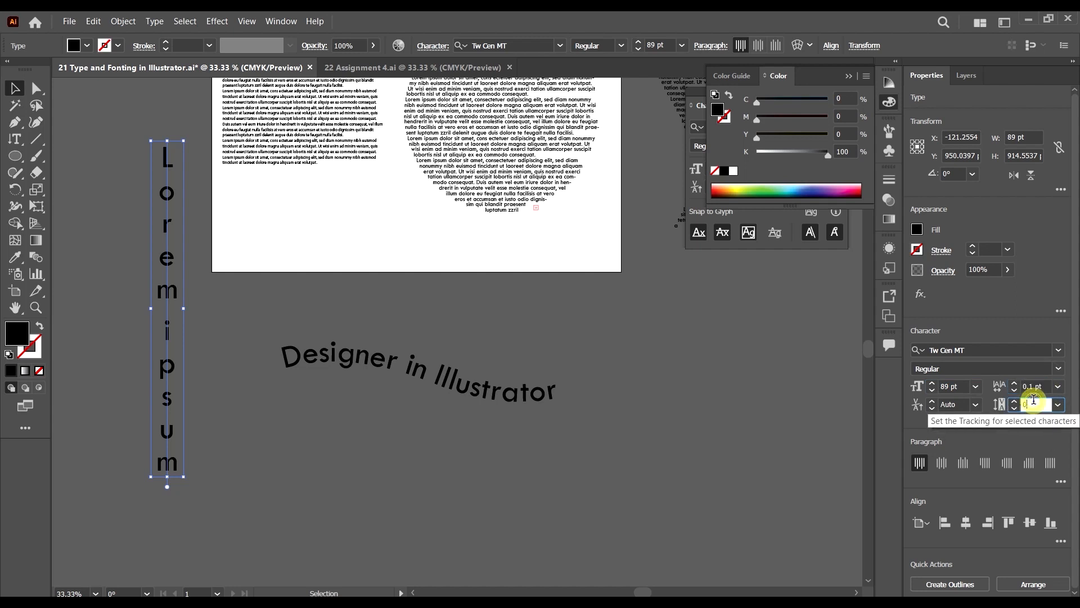
pyautogui.scroll(-5, 1034, 401)
pyautogui.scroll(-18, 1035, 400)
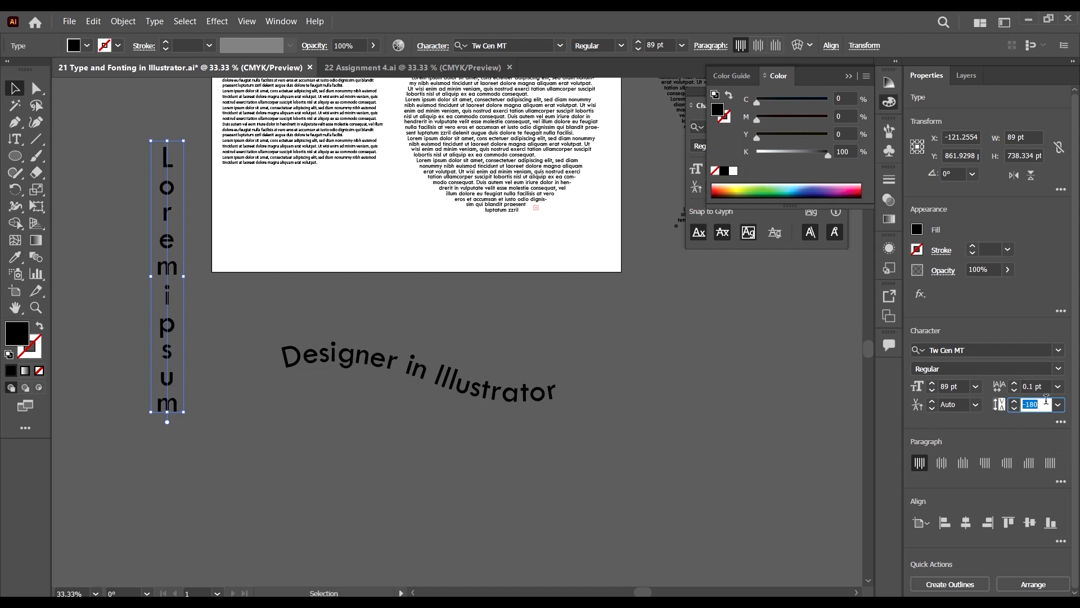
pyautogui.scroll(-4, 1025, 403)
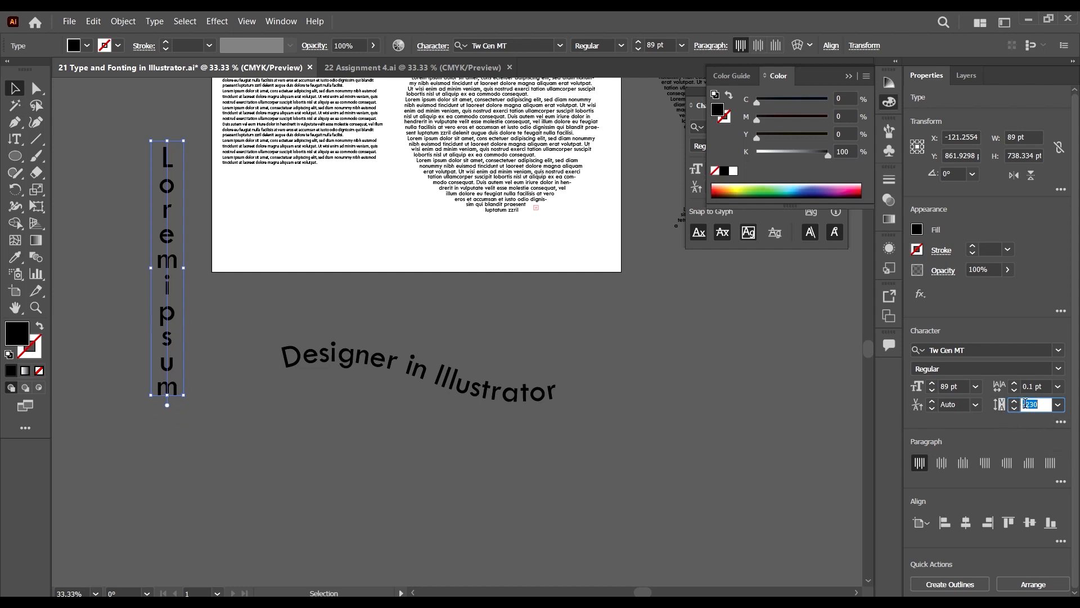
pyautogui.scroll(1, 1025, 403)
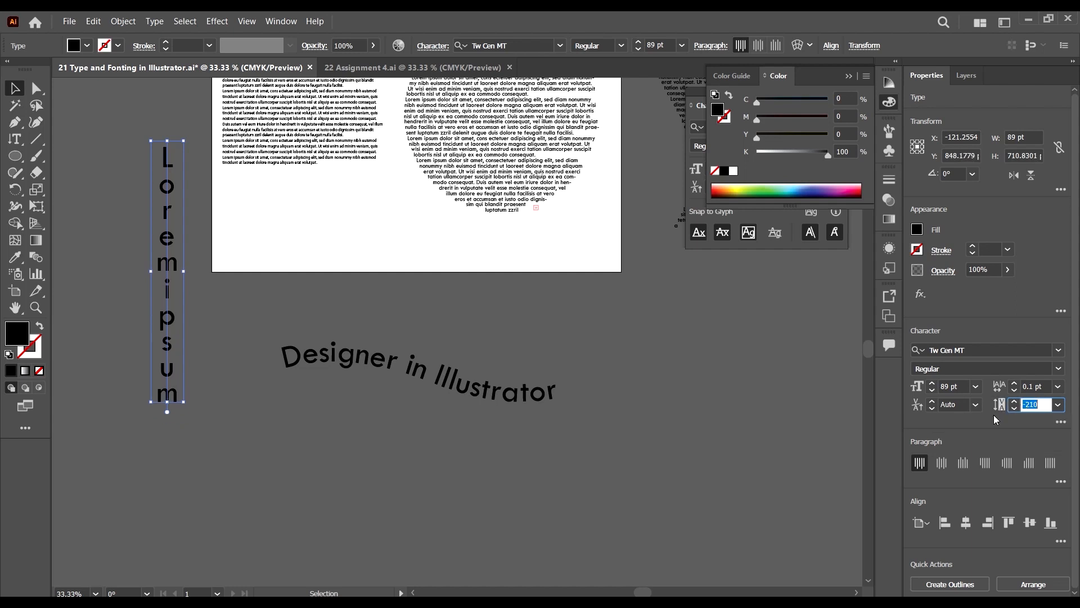
# Switch the vertical "Lorem ipsum" text to horizontal orientation and move it beside the wavy path text, at about X 1272 pt, Y 1048 pt
pyautogui.click(153, 21)
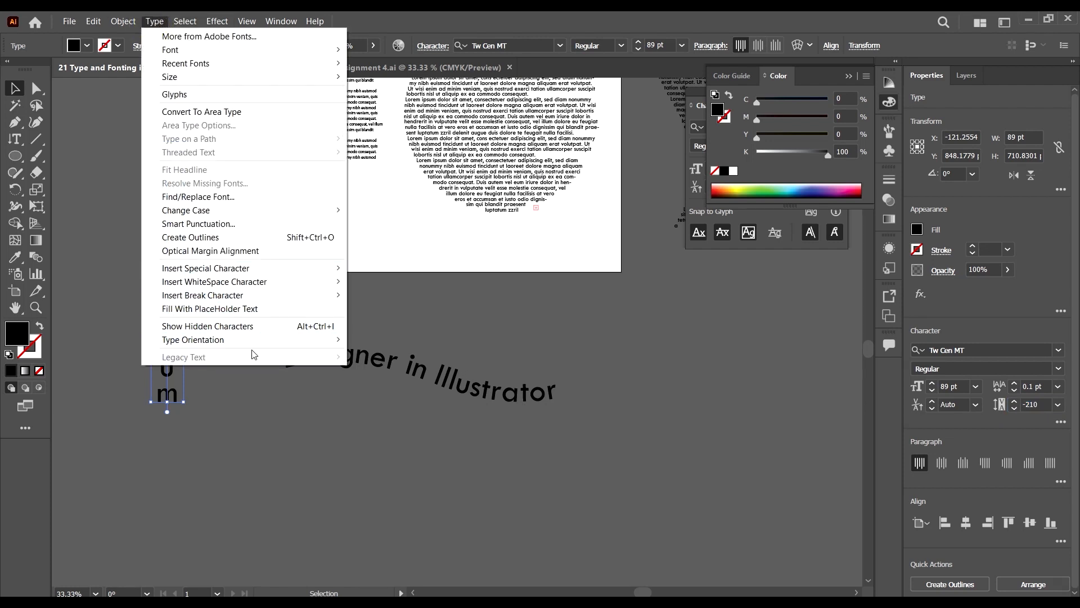
pyautogui.moveTo(241, 340)
pyautogui.click(389, 338)
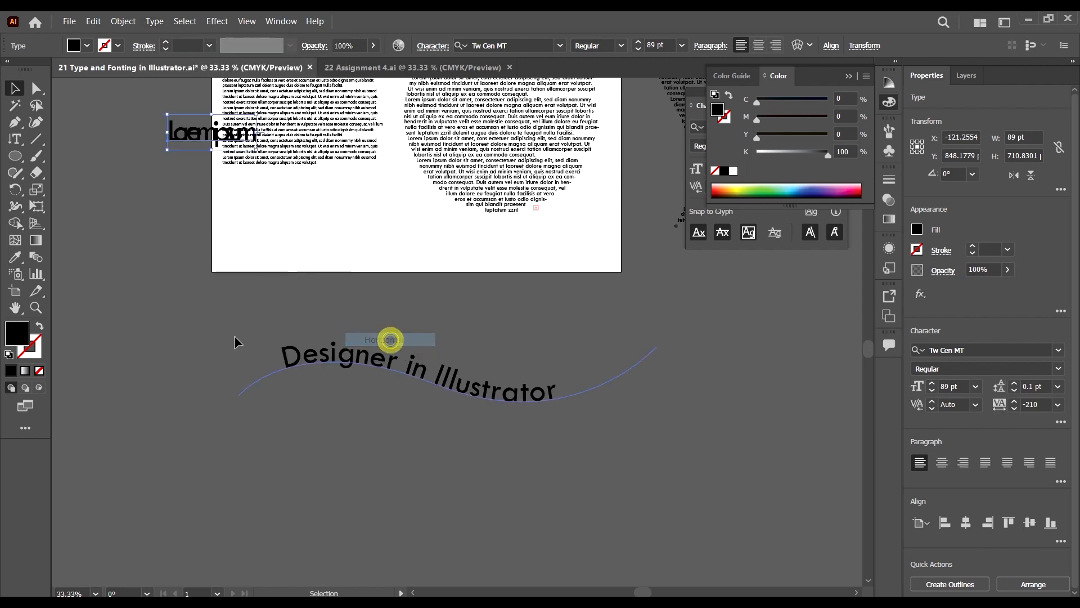
pyautogui.moveTo(171, 152); pyautogui.dragTo(648, 353)
# Switch the "Lorem ipsum" text back to vertical orientation and set its tracking to 0
pyautogui.click(154, 21)
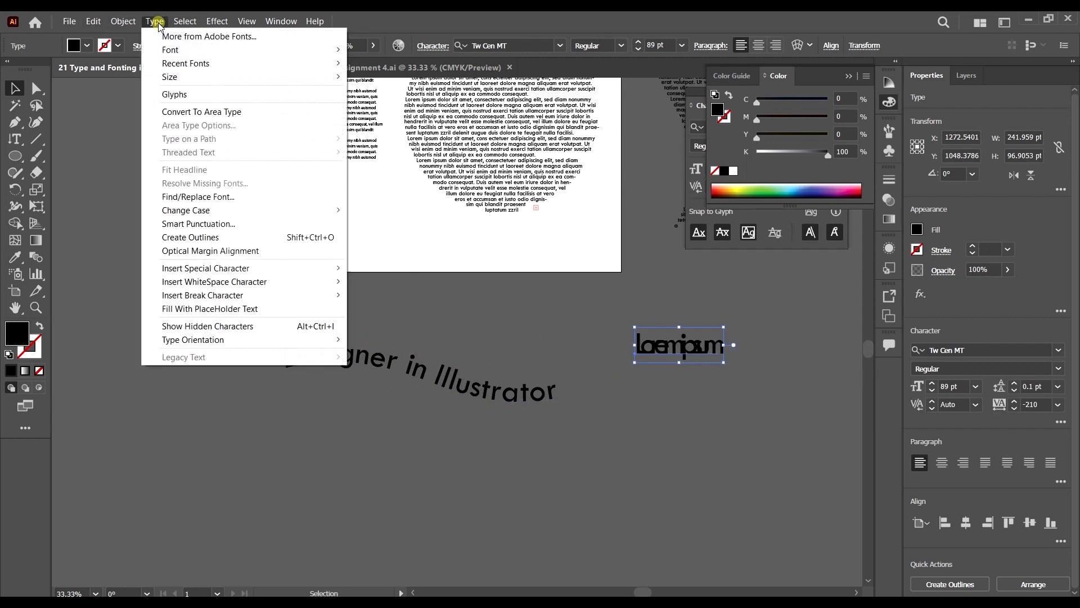
pyautogui.moveTo(299, 340)
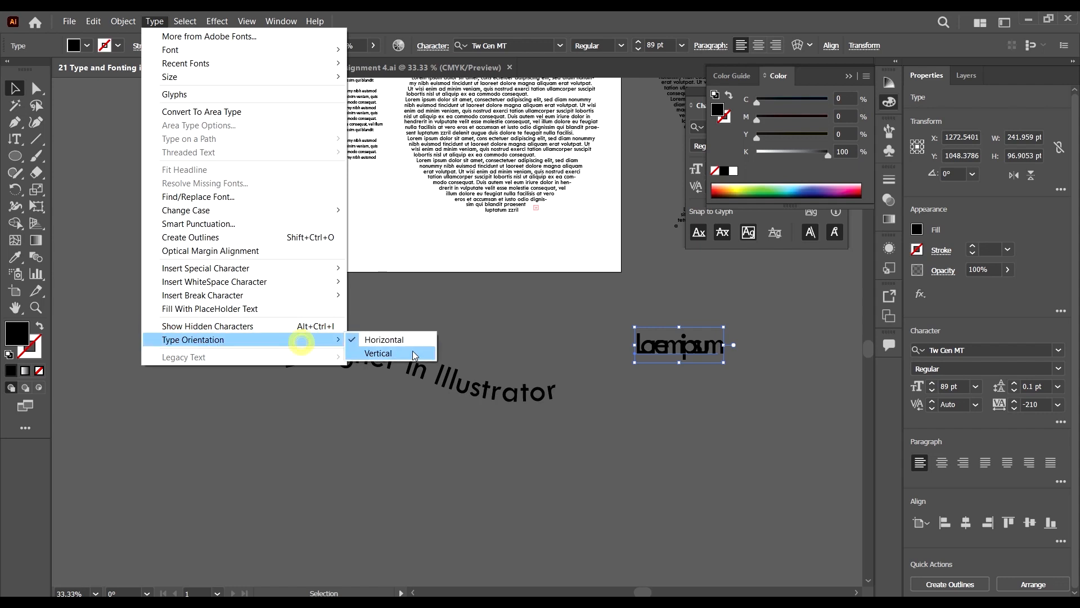
pyautogui.click(378, 354)
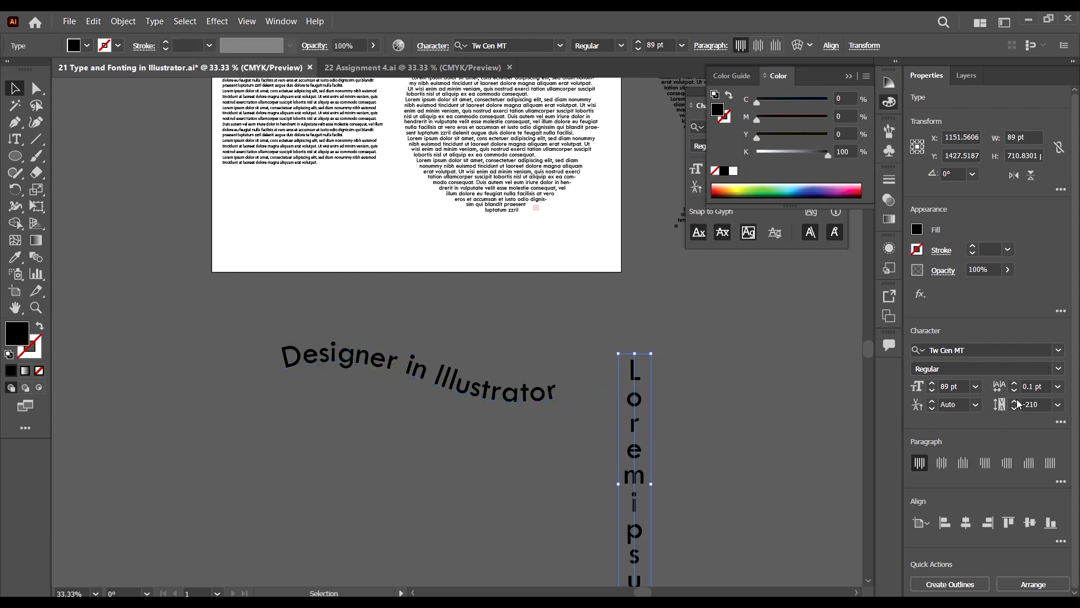
pyautogui.click(1057, 404)
pyautogui.click(1045, 281)
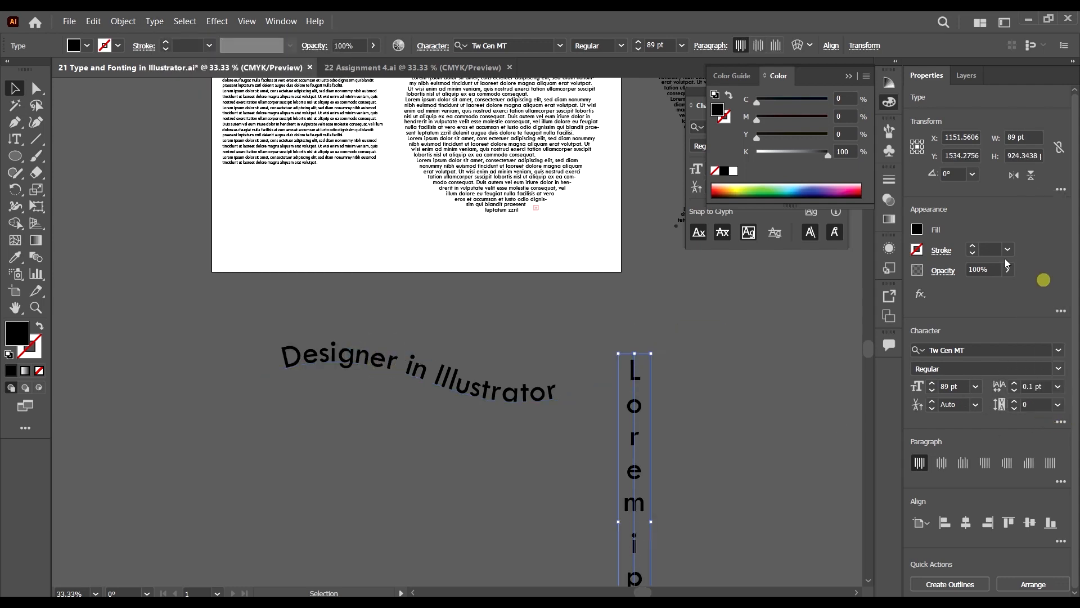
# Set the "Lorem ipsum" text to horizontal orientation and reposition it below the artboard's lower-right corner, at about X 1303 pt, Y 993 pt
pyautogui.click(121, 23)
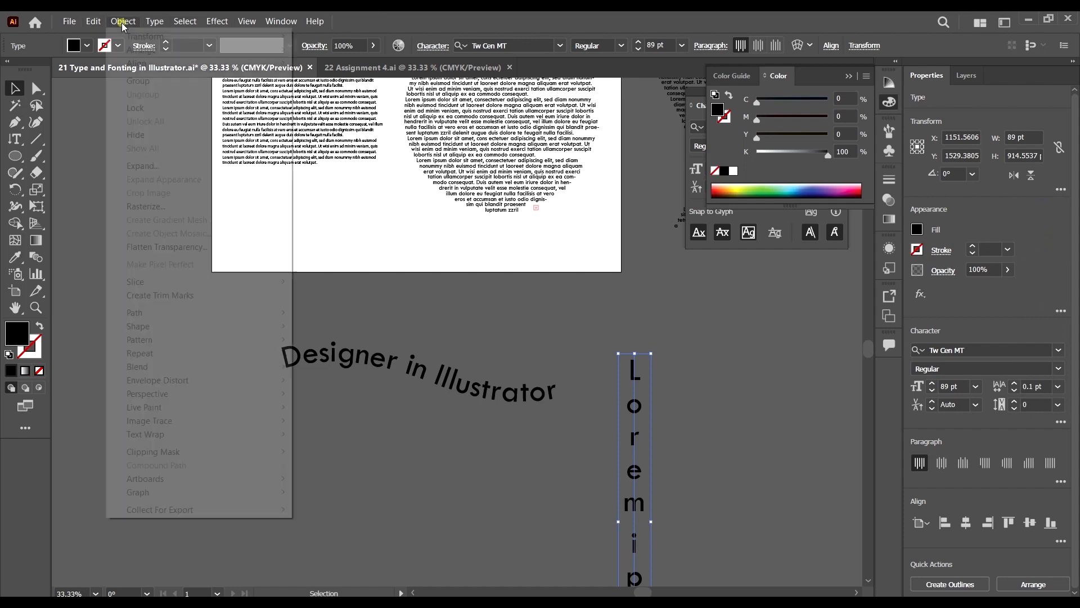
pyautogui.moveTo(144, 25)
pyautogui.moveTo(261, 339)
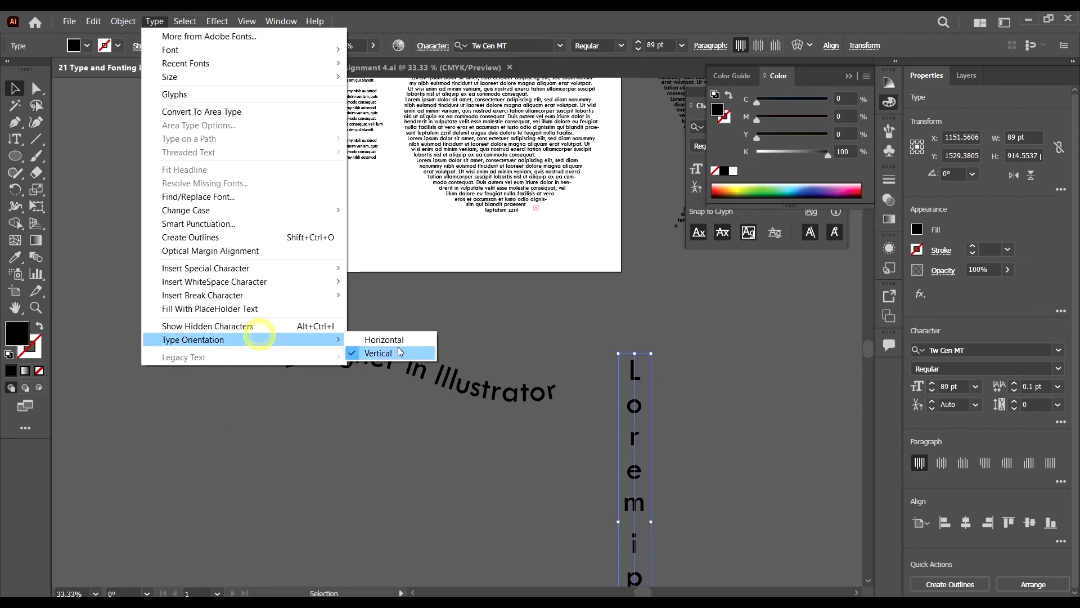
pyautogui.click(397, 340)
pyautogui.moveTo(791, 343); pyautogui.dragTo(677, 341)
pyautogui.moveTo(597, 325); pyautogui.dragTo(691, 325)
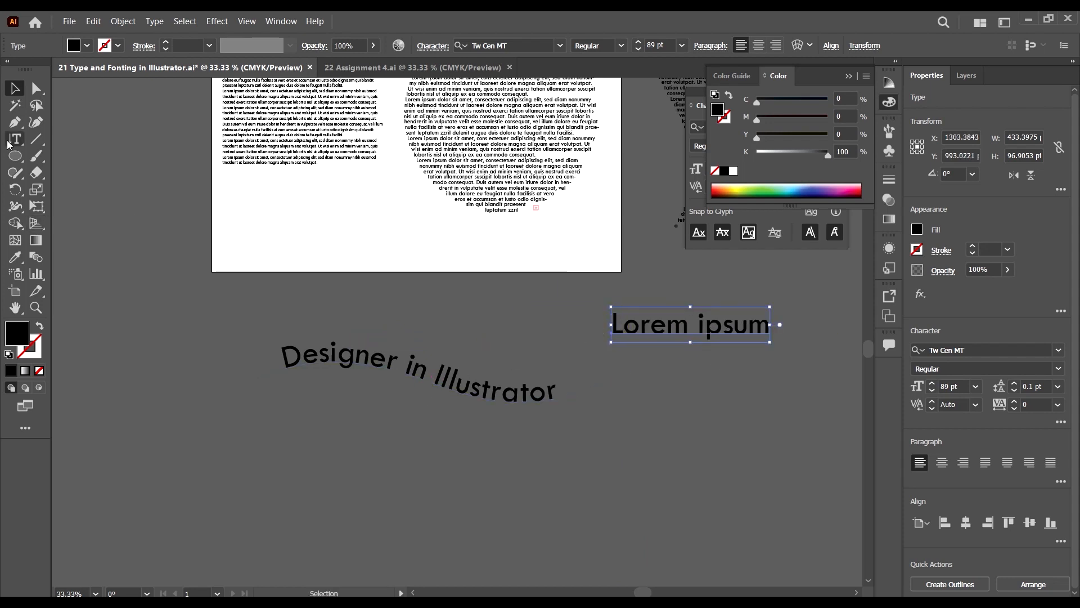
# Review the available type tool variants, including Vertical Area Type, and examine the circular area text on the artboard
pyautogui.moveTo(15, 142); pyautogui.dragTo(103, 213)
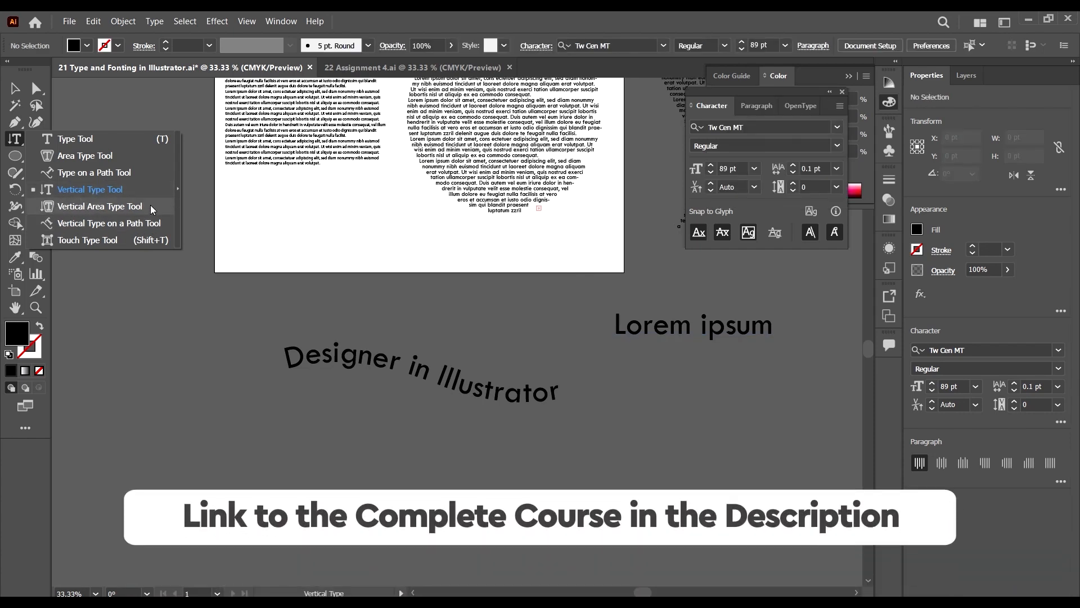
pyautogui.moveTo(150, 210); pyautogui.dragTo(17, 141)
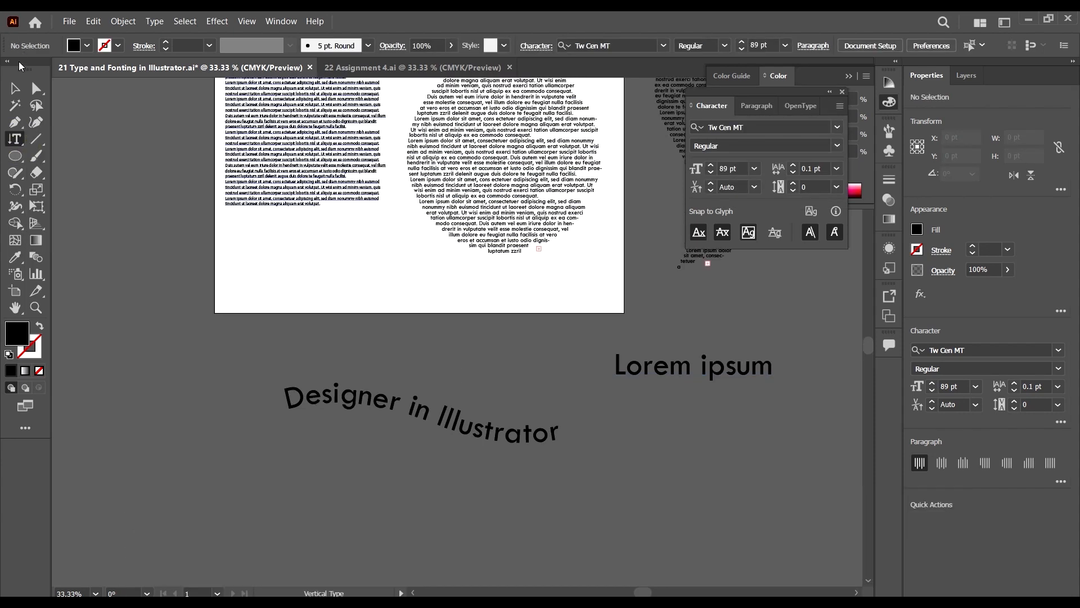
pyautogui.click(15, 89)
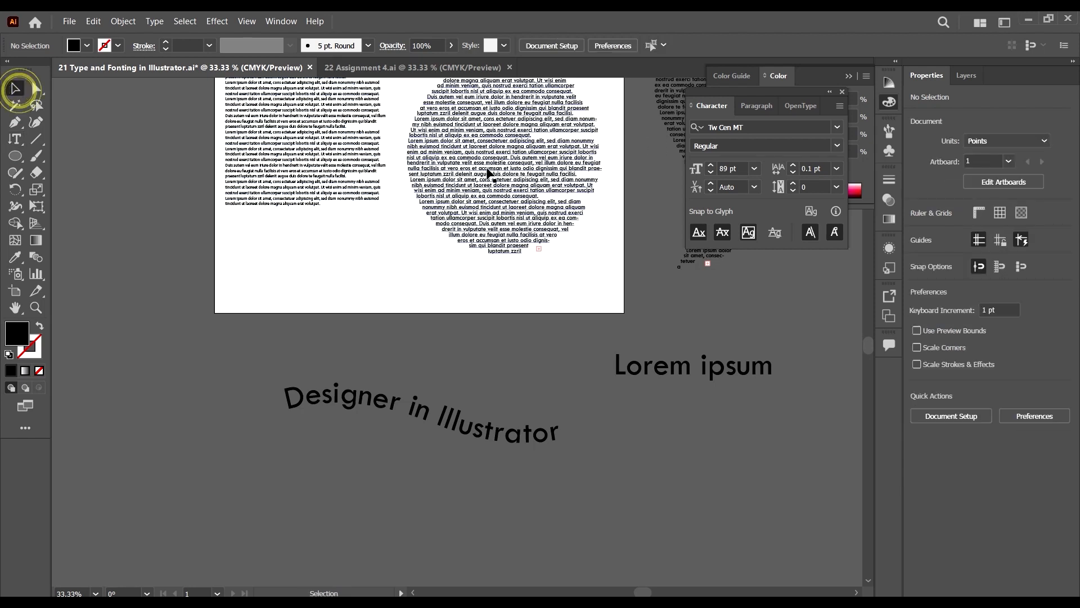
pyautogui.scroll(1, 488, 173)
pyautogui.click(511, 184)
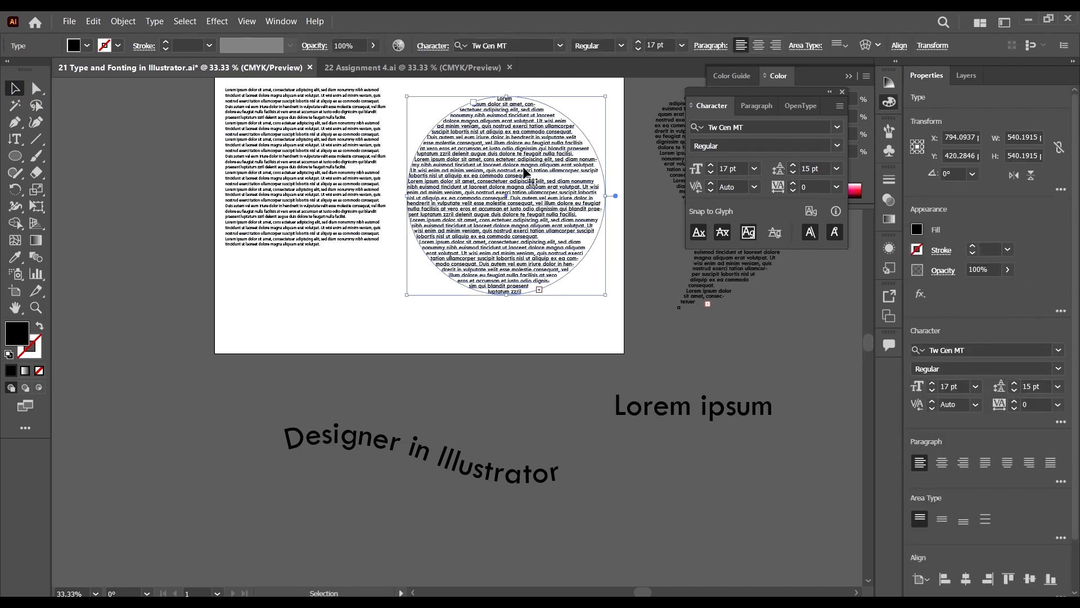
pyautogui.scroll(-1, 490, 200)
pyautogui.scroll(1, 403, 211)
pyautogui.scroll(-1, 422, 309)
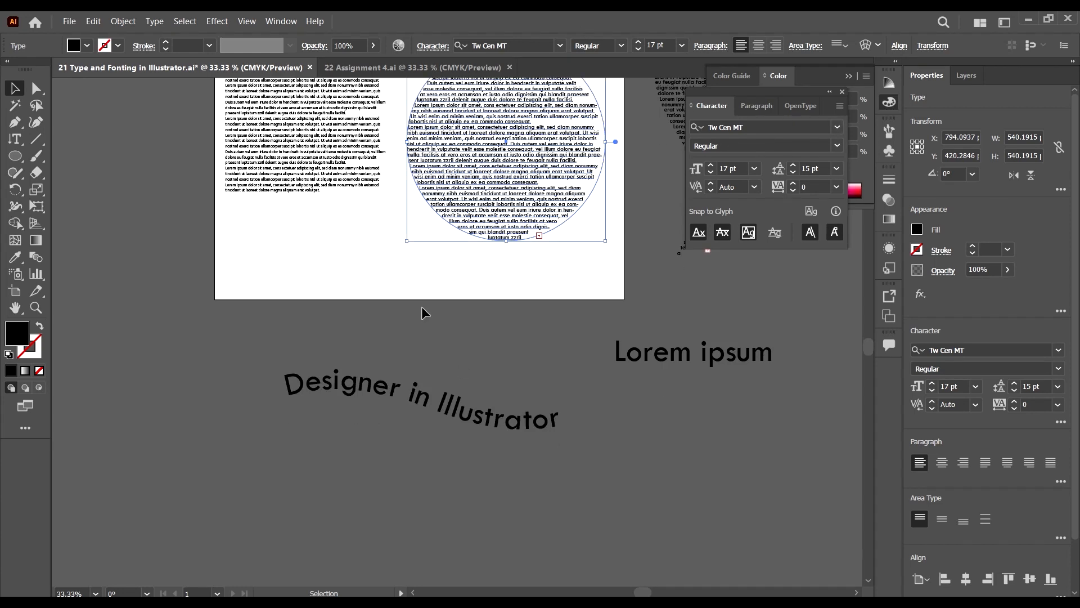
# Draw a black circle about 436 pt in diameter and place it beside the artboard's lower-left corner, at about X -288 pt, Y 939 pt
pyautogui.hscroll(-1, 212, 313)
pyautogui.scroll(-1, 169, 270)
pyautogui.click(17, 157)
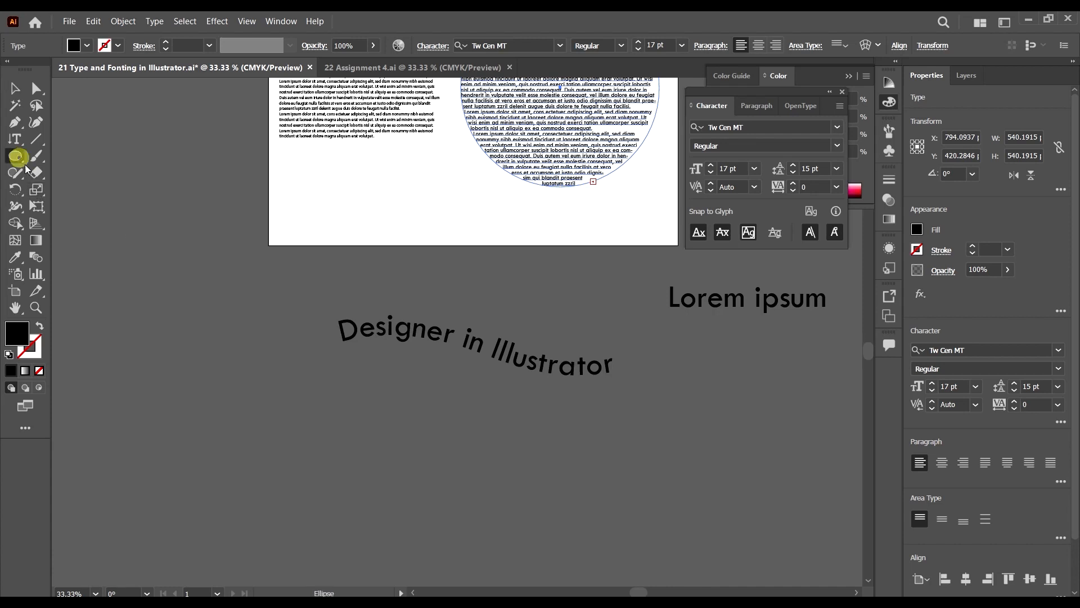
pyautogui.moveTo(119, 230); pyautogui.dragTo(278, 388)
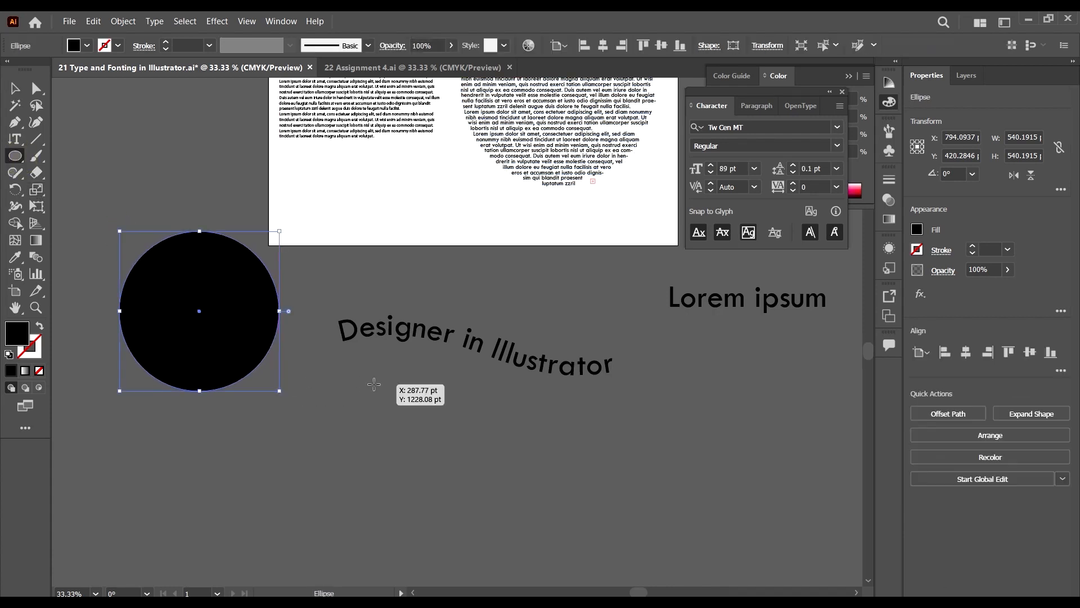
pyautogui.press('v')
pyautogui.moveTo(196, 307); pyautogui.dragTo(162, 283)
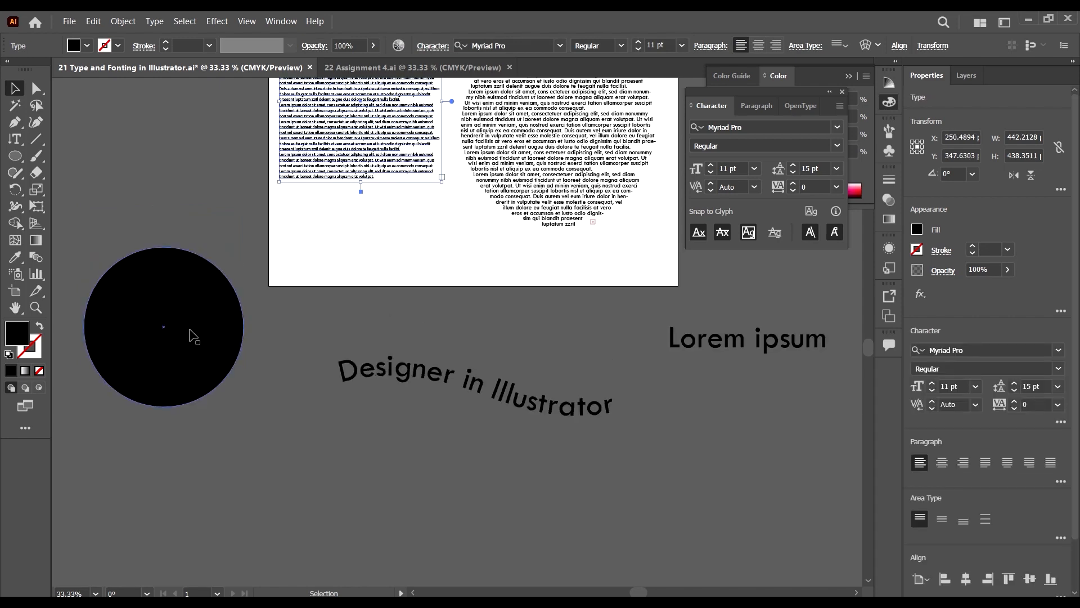
pyautogui.moveTo(193, 328)
pyautogui.mouseDown()
pyautogui.moveTo(221, 326)
pyautogui.moveTo(198, 320)
pyautogui.mouseUp()
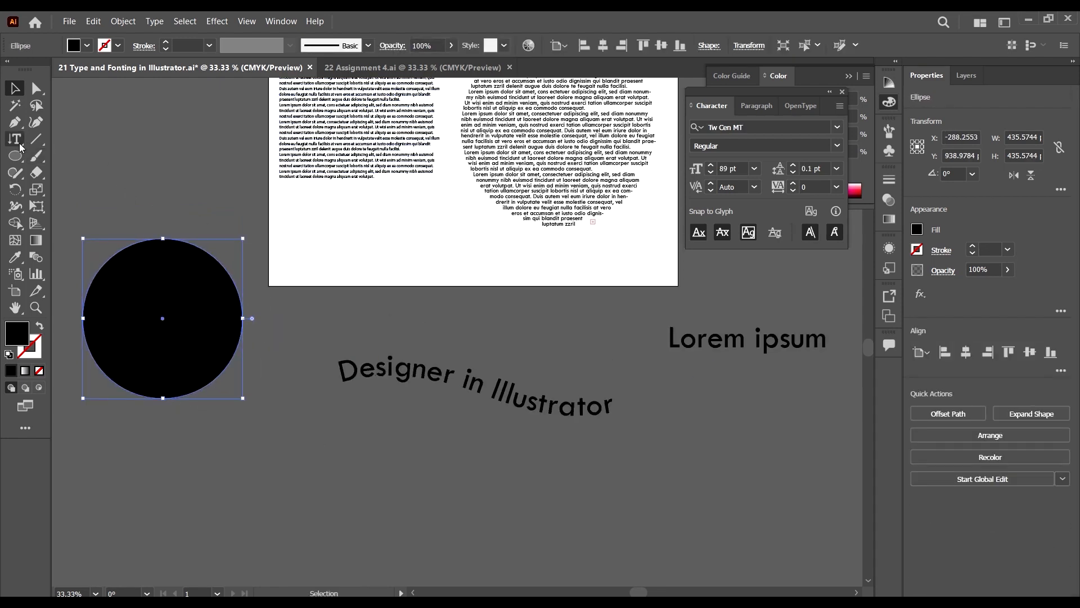
# Convert the black circle into a text area with the Vertical Area Type Tool and fill it with repeated "d" and "r" letters
pyautogui.moveTo(15, 139); pyautogui.dragTo(61, 193)
pyautogui.click(67, 207)
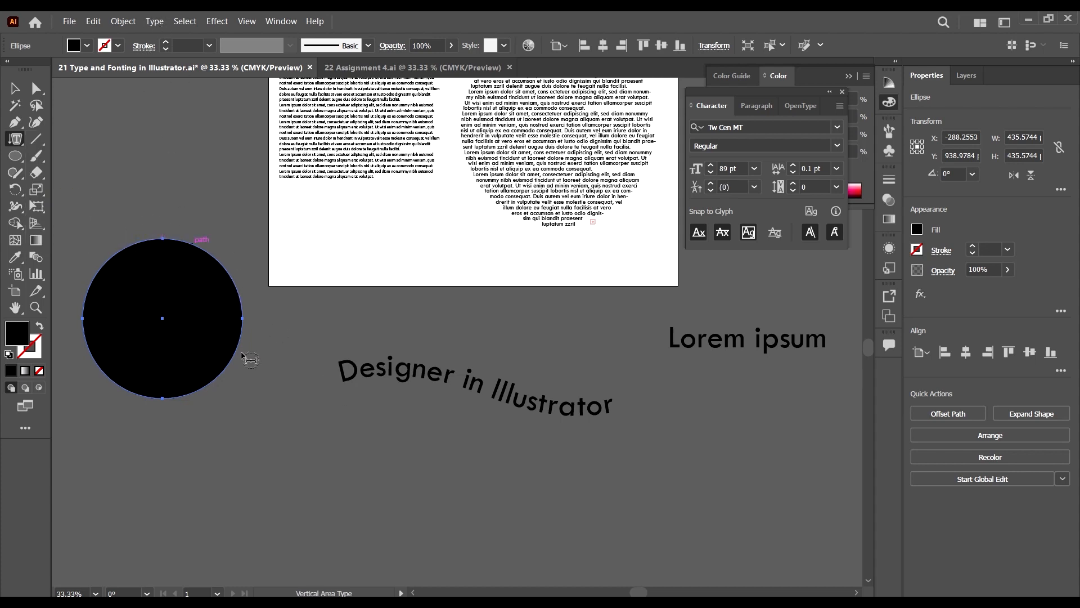
pyautogui.click(192, 321)
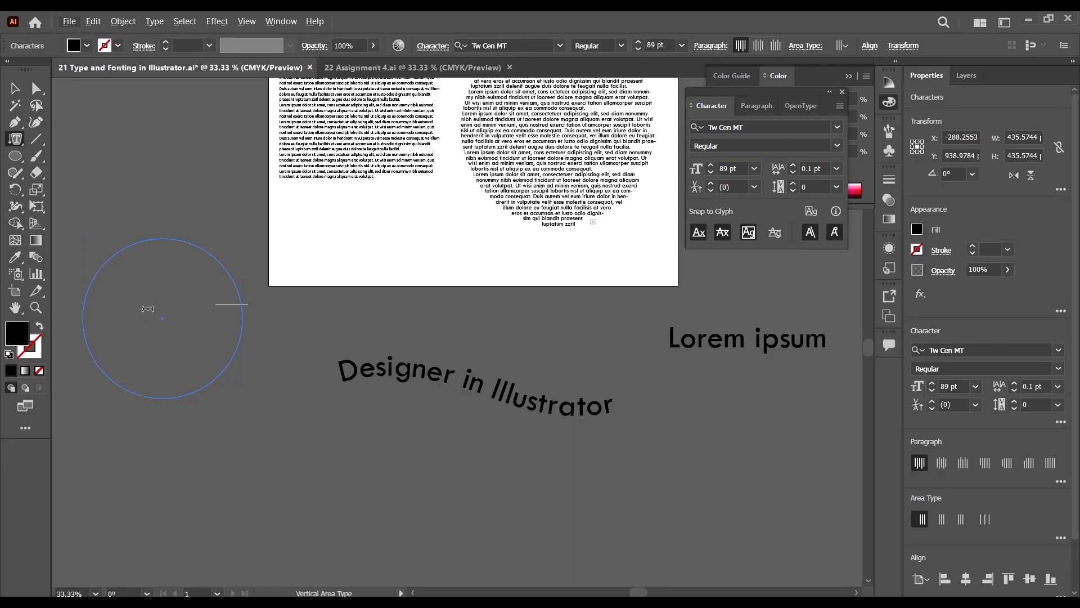
pyautogui.hscroll(-3, 147, 308)
pyautogui.write('ddddddrr')
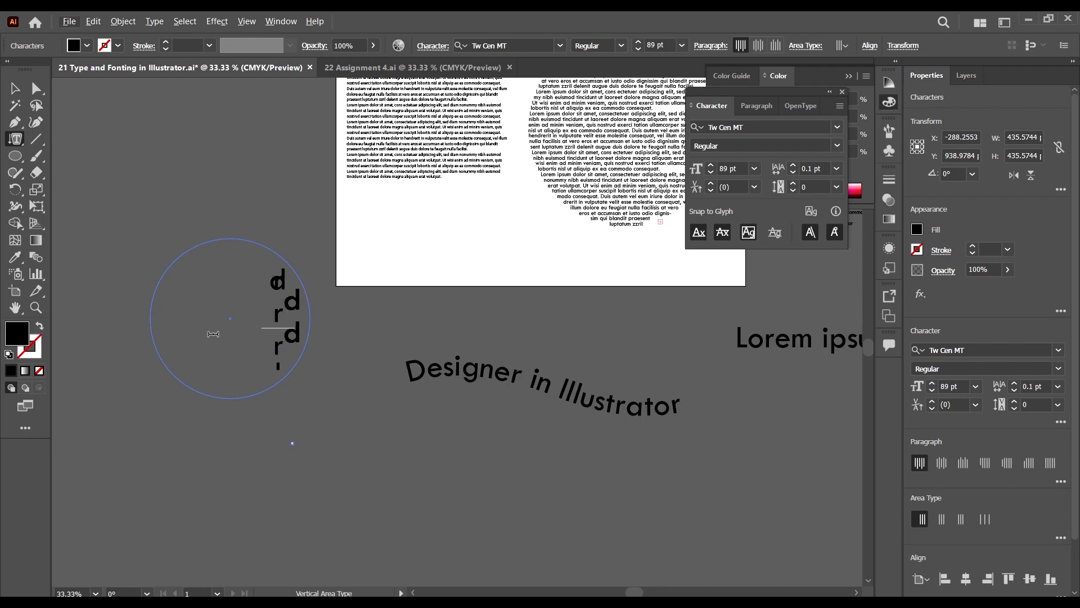
# Extend the circle's vertical area text with repeated "y" and "t" letters
pyautogui.scroll(-3, 277, 347)
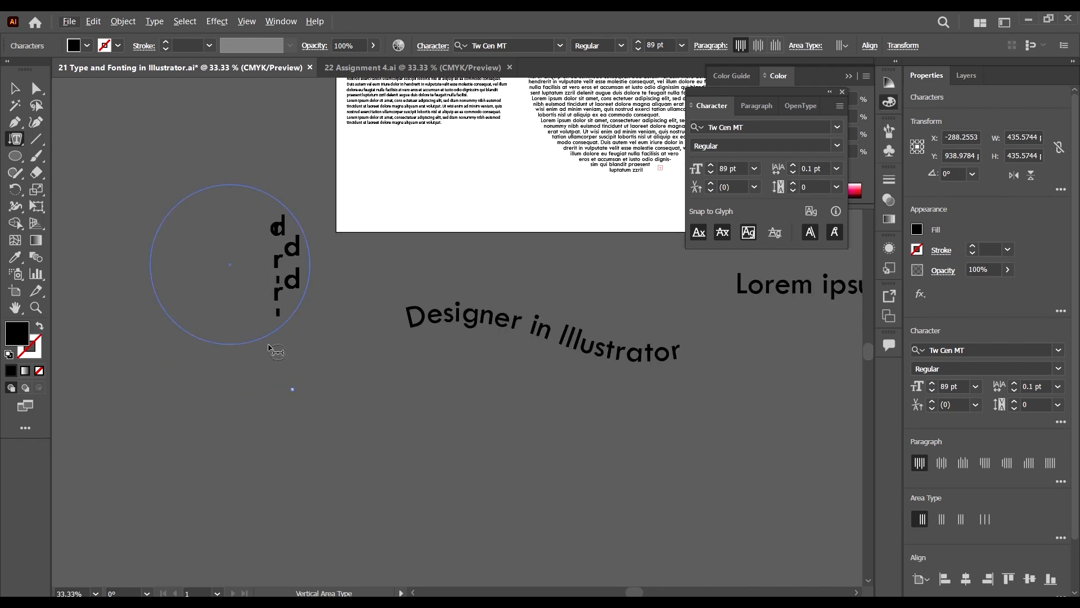
pyautogui.scroll(4, 277, 347)
pyautogui.hscroll(-4, 236, 353)
pyautogui.scroll(2, 329, 348)
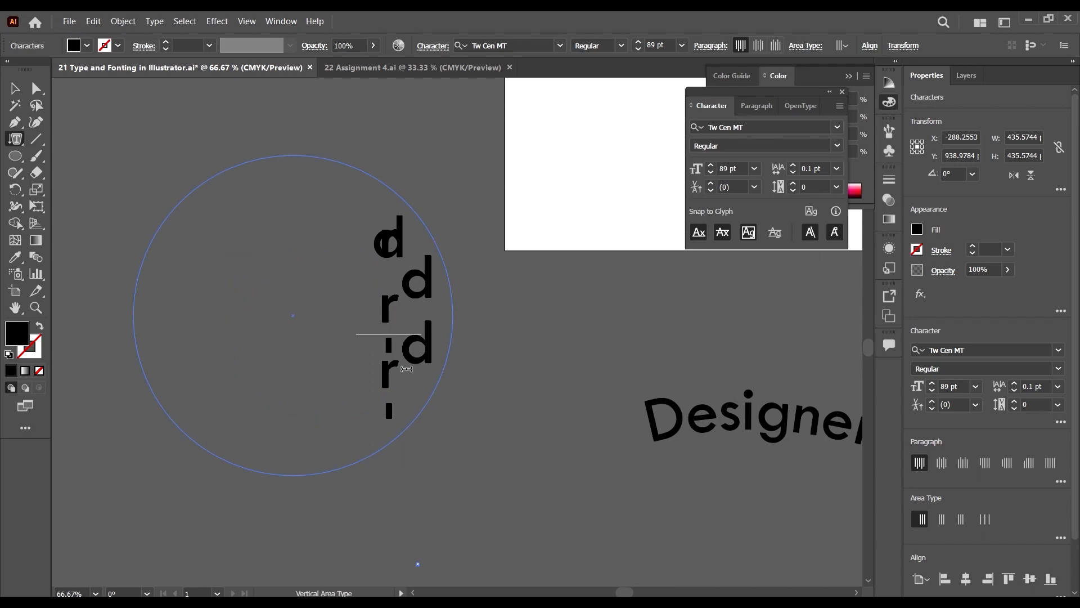
pyautogui.scroll(2, 404, 366)
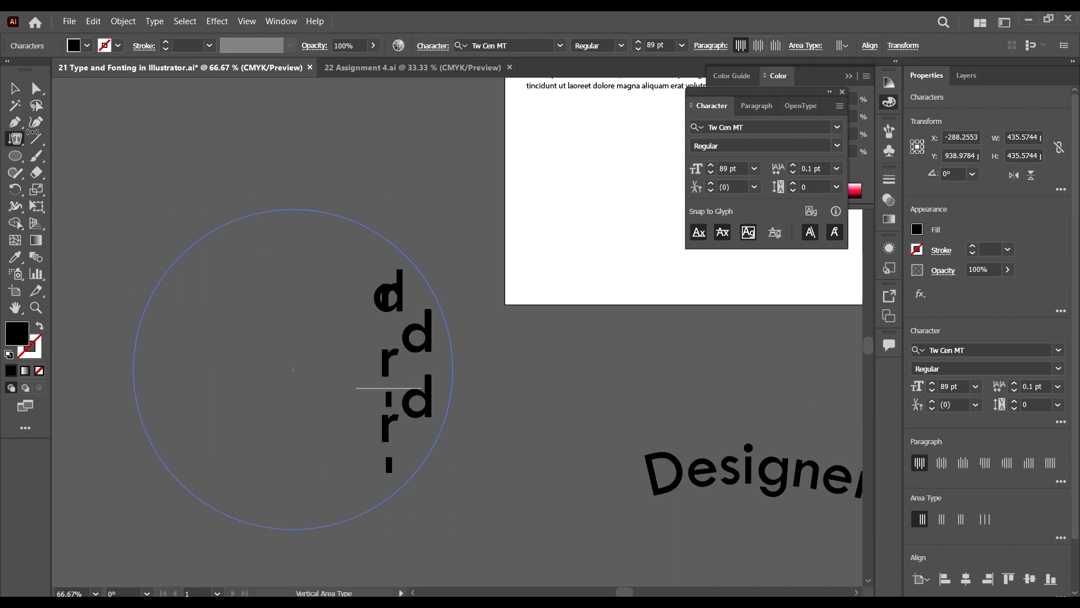
pyautogui.write('yyy')
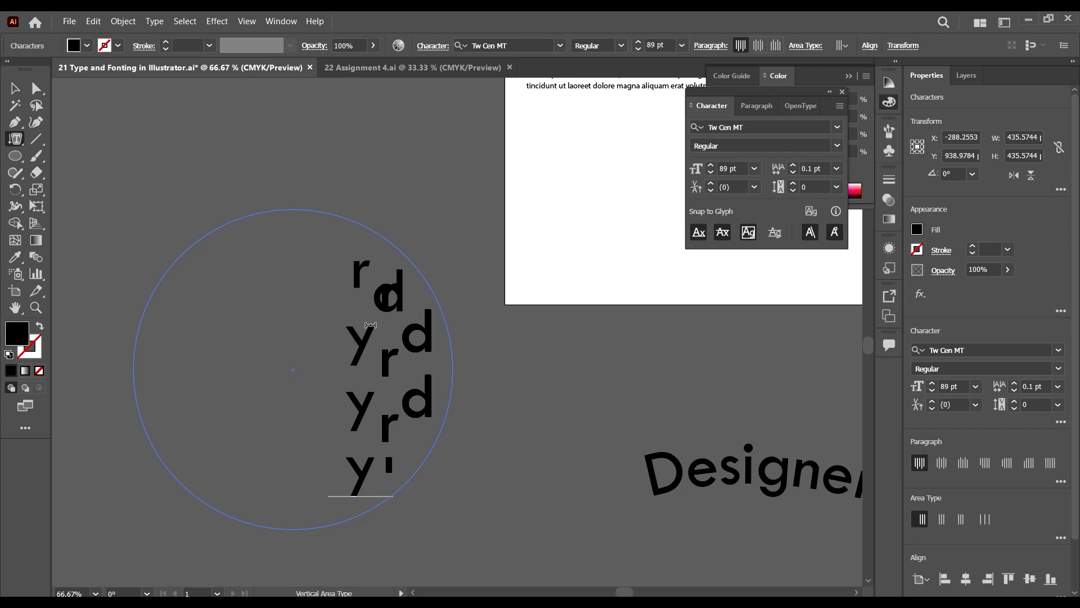
pyautogui.write('t')
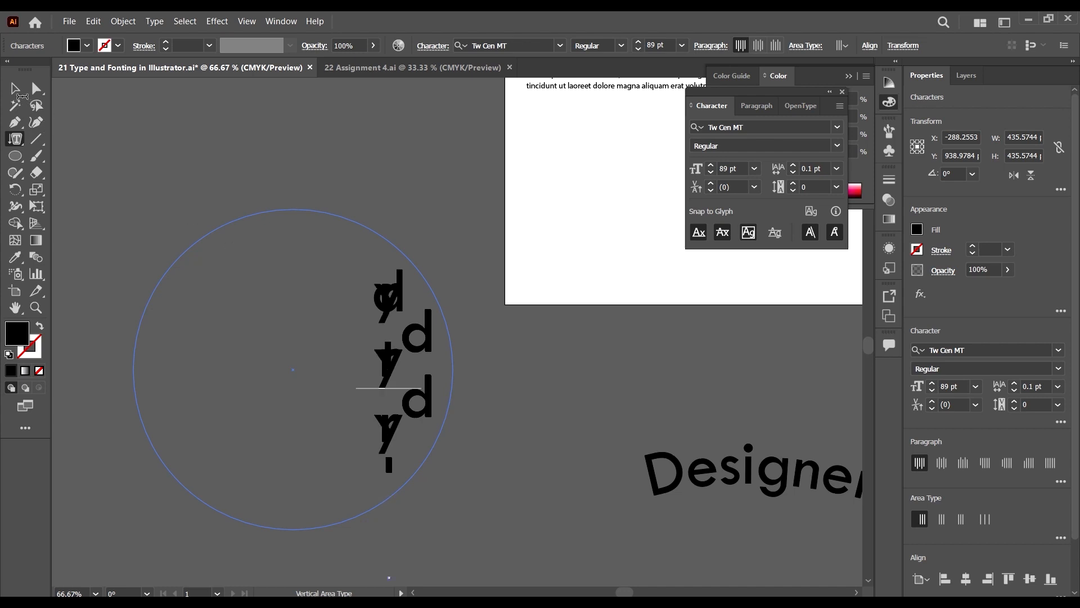
# Select the circle's vertical area text as an object and set its leading to 24 pt
pyautogui.click(15, 88)
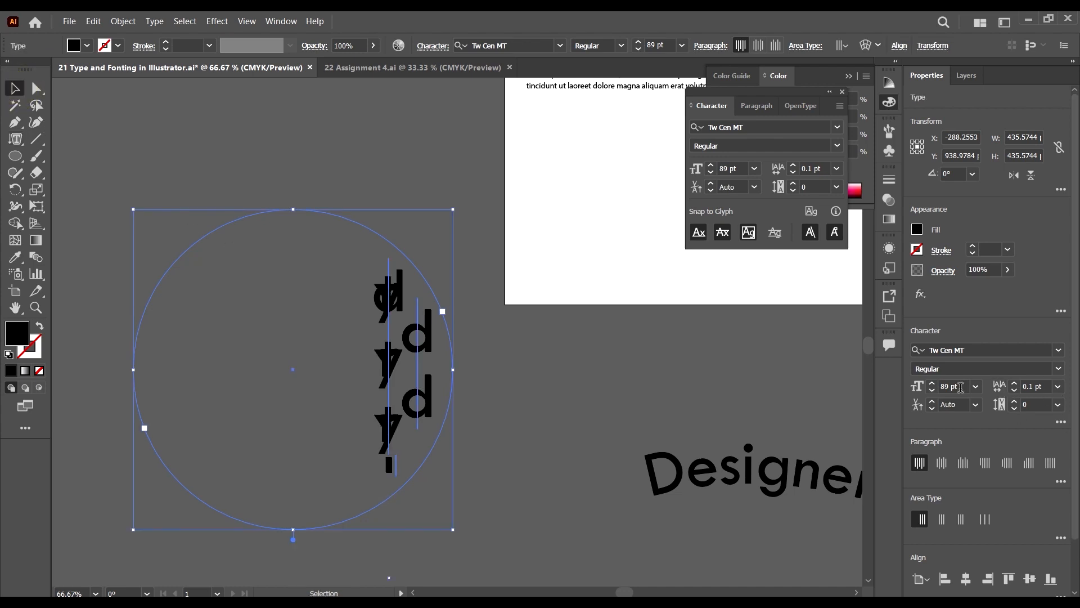
pyautogui.click(1057, 387)
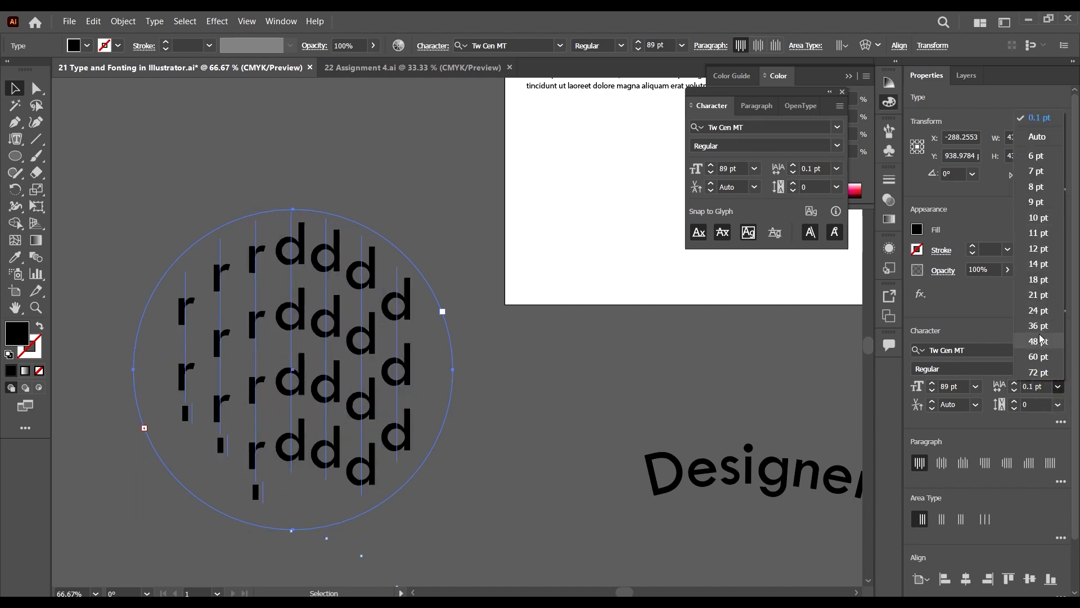
pyautogui.click(1038, 310)
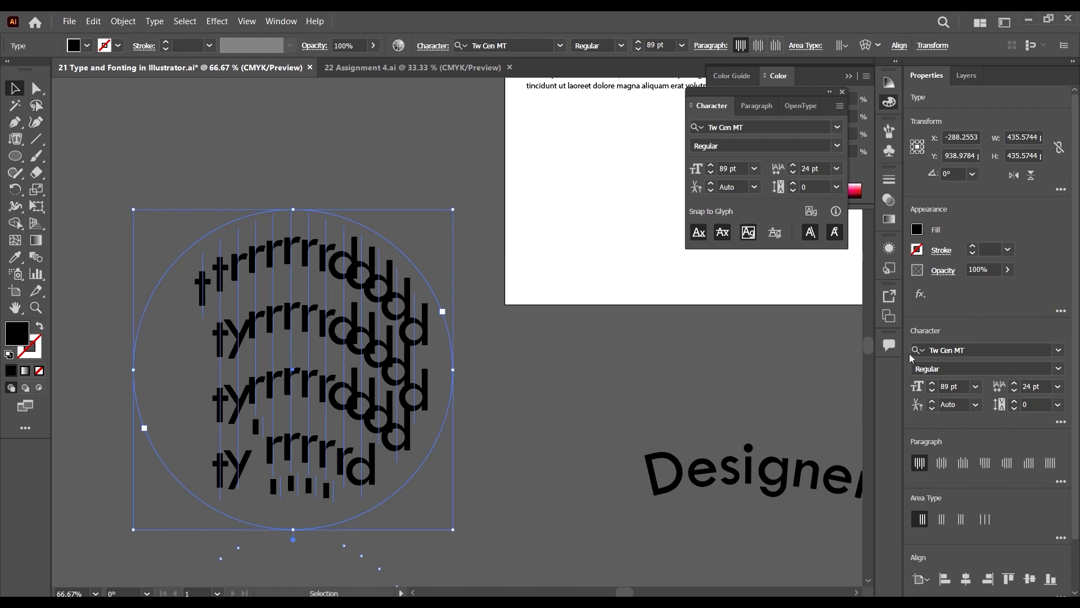
pyautogui.click(1057, 389)
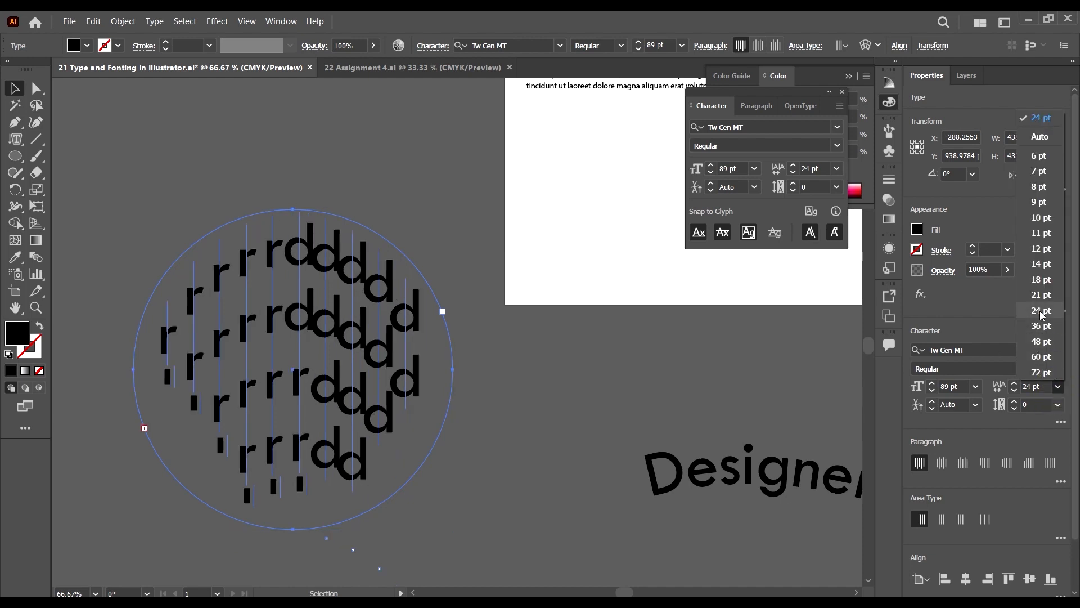
pyautogui.click(1039, 312)
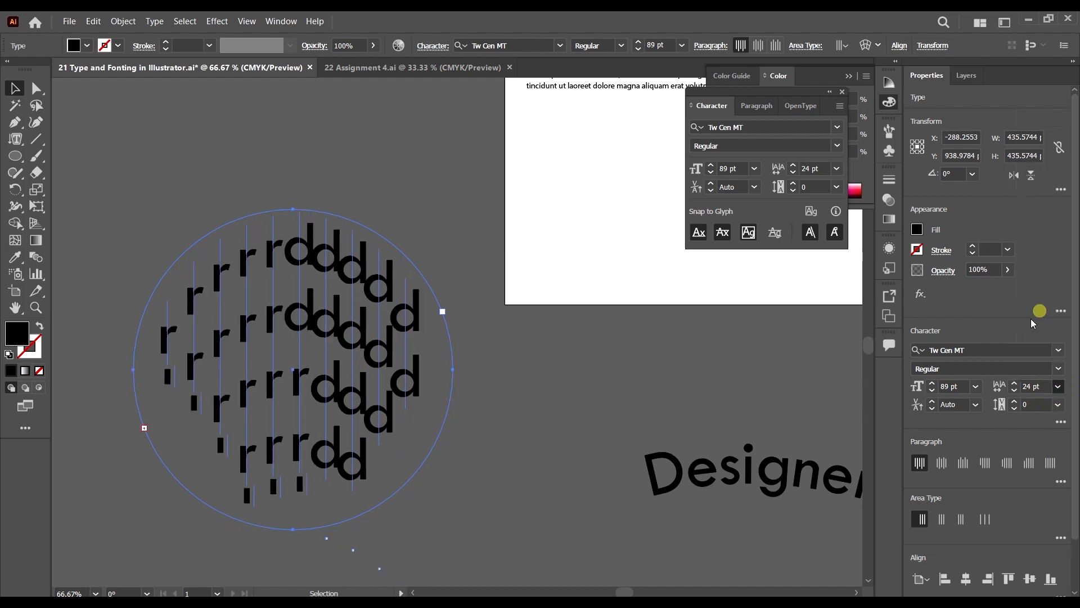
# Set the font size of the circle's vertical area text to 48 pt
pyautogui.click(1057, 409)
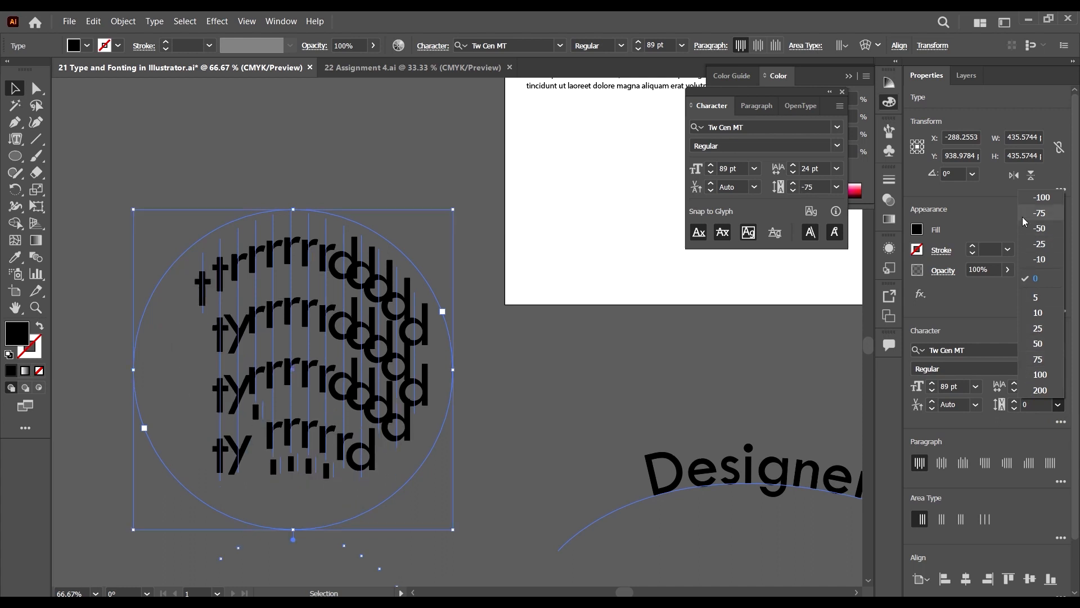
pyautogui.click(976, 386)
pyautogui.click(975, 387)
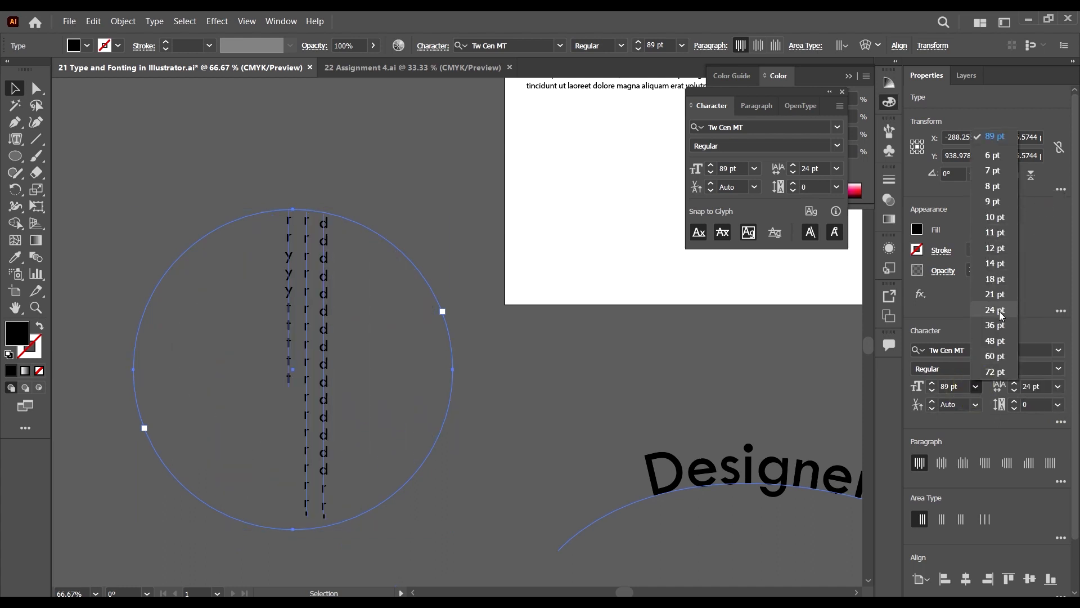
pyautogui.click(995, 340)
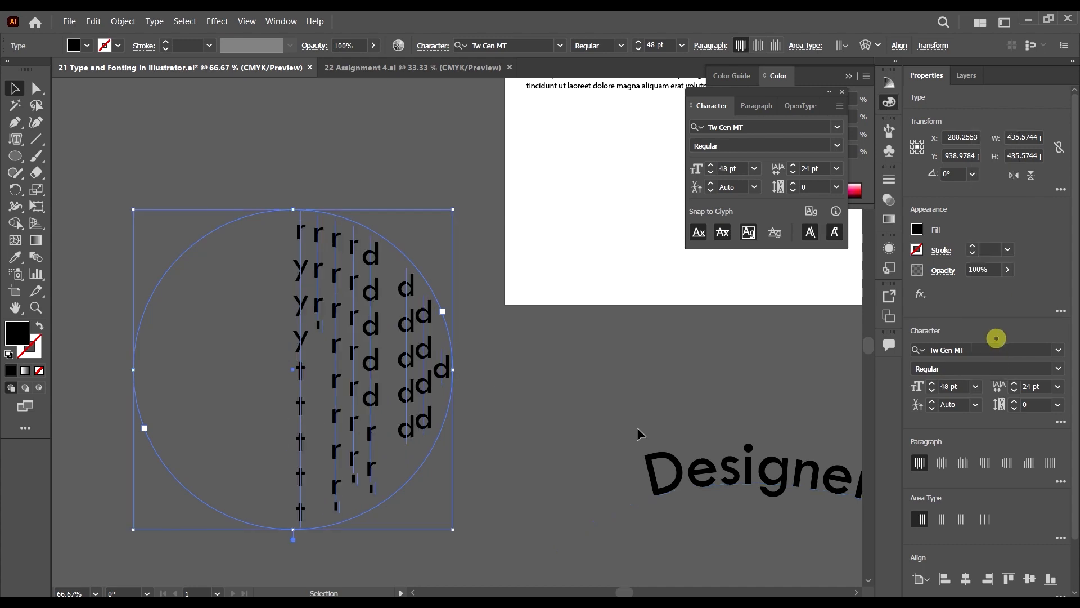
pyautogui.scroll(-3, 288, 343)
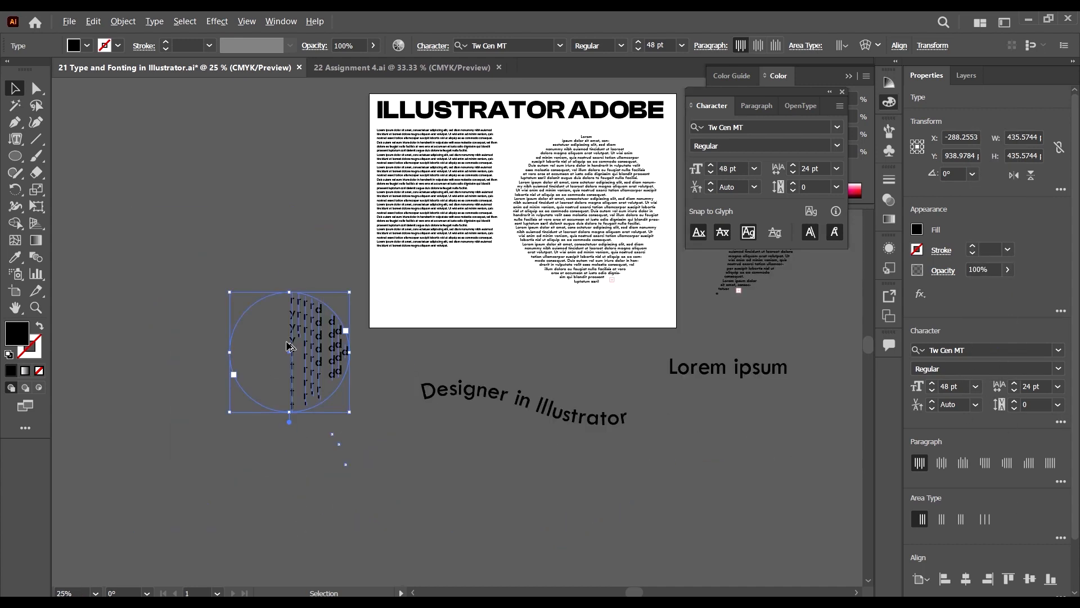
# Delete the circle of vertical area text beside the artboard
pyautogui.scroll(1, 343, 380)
pyautogui.click(378, 361)
pyautogui.click(331, 335)
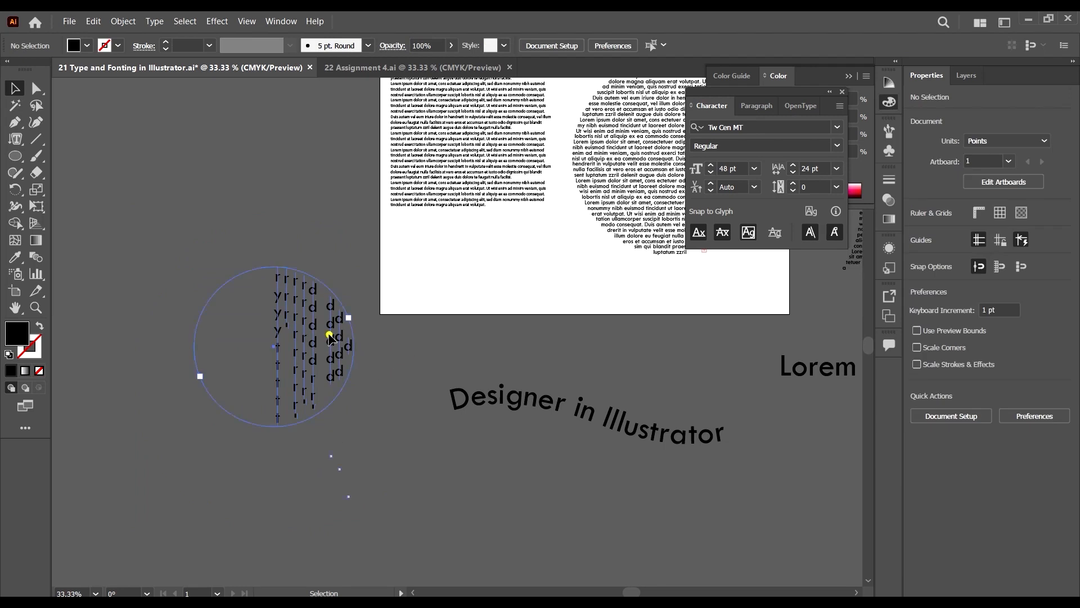
pyautogui.press('Delete')
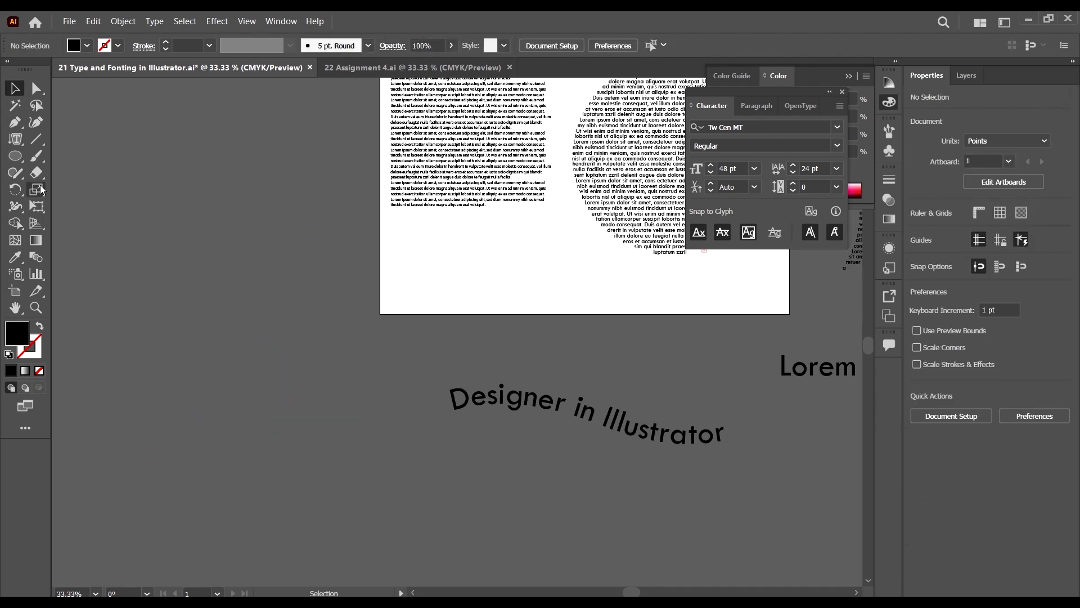
pyautogui.click(16, 139)
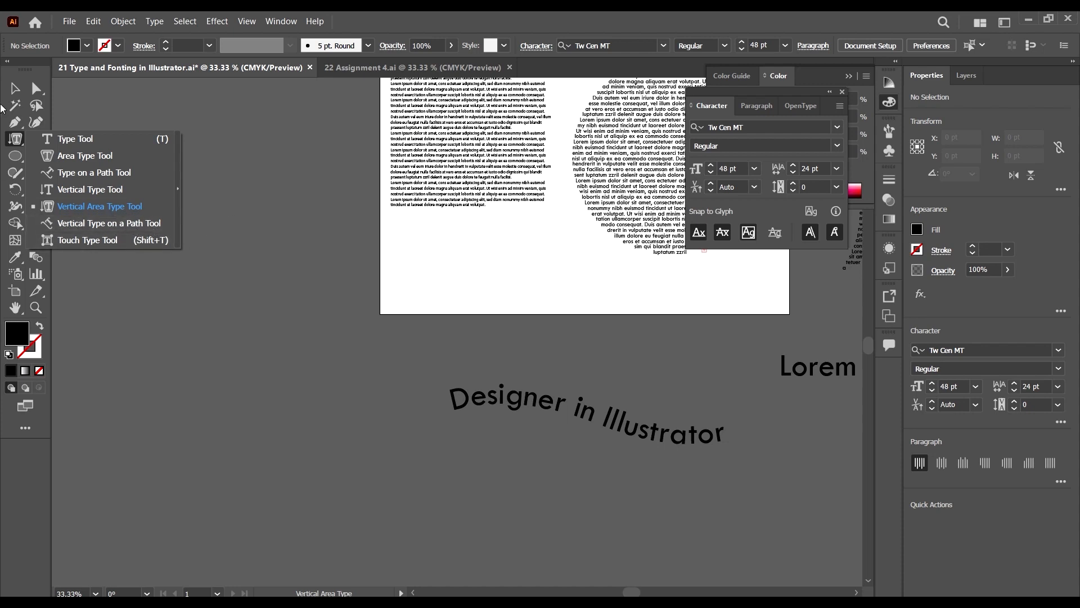
pyautogui.click(17, 88)
pyautogui.scroll(-2, 470, 412)
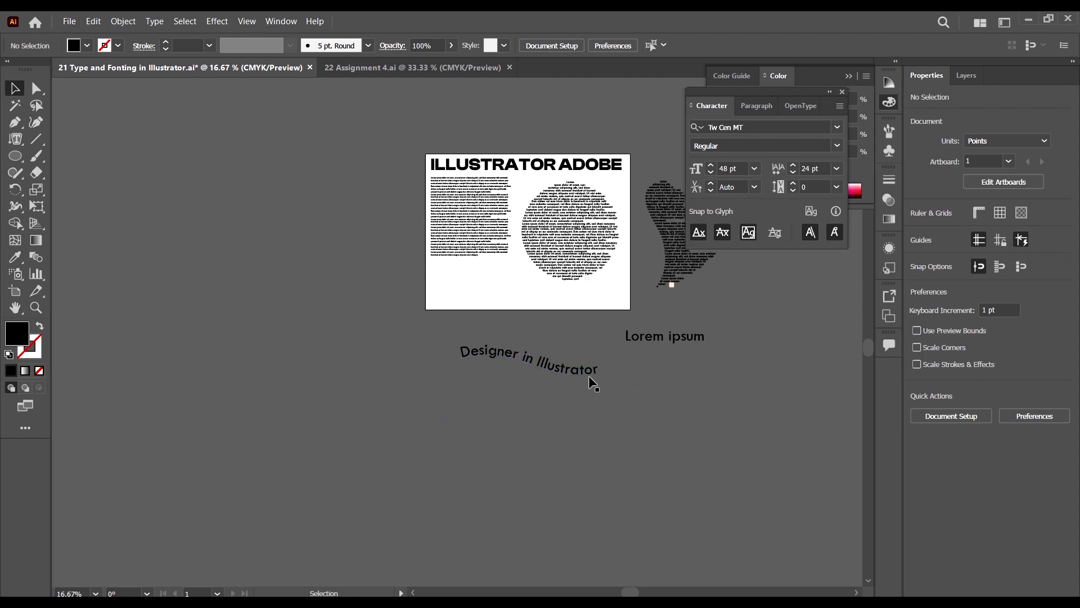
pyautogui.scroll(2, 569, 445)
pyautogui.hscroll(-2, 394, 362)
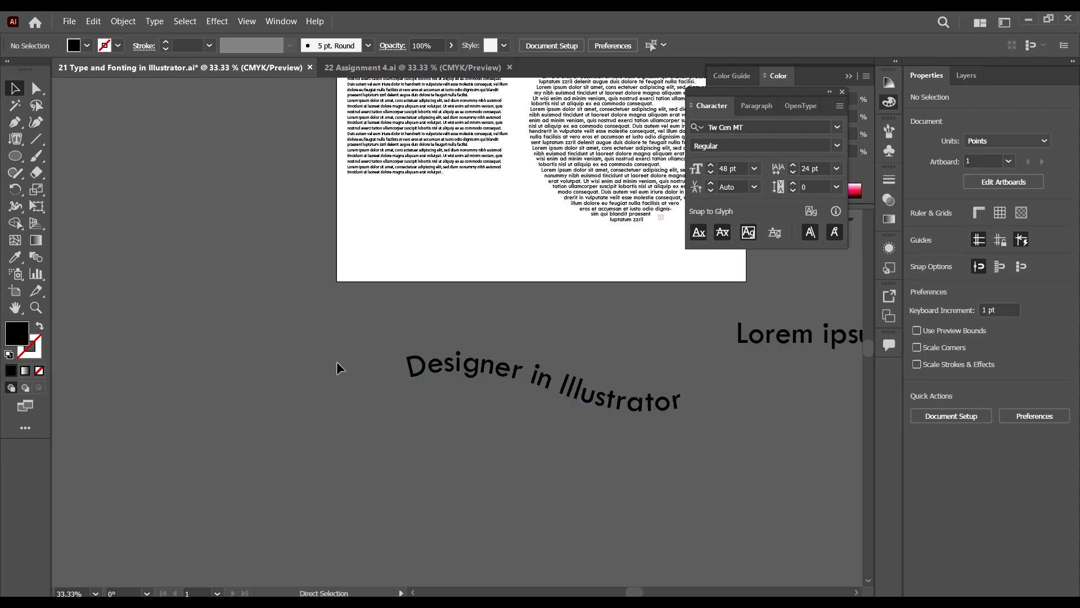
pyautogui.scroll(2, 335, 401)
pyautogui.scroll(-1, 335, 402)
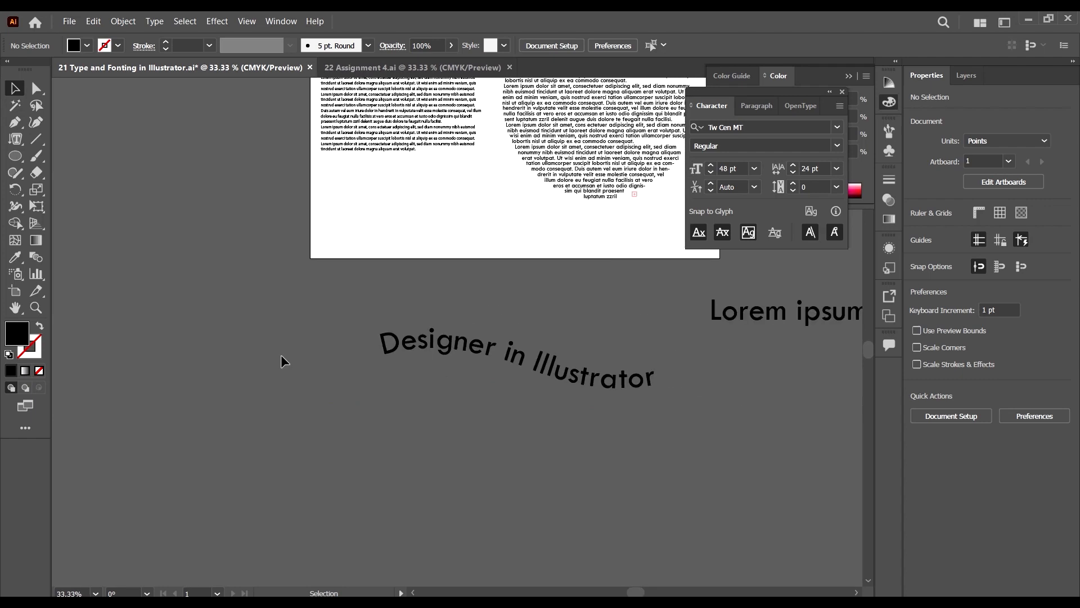
# Move the "Lorem ipsum" text to the empty canvas on the other side of the artboard
pyautogui.hscroll(2, 282, 362)
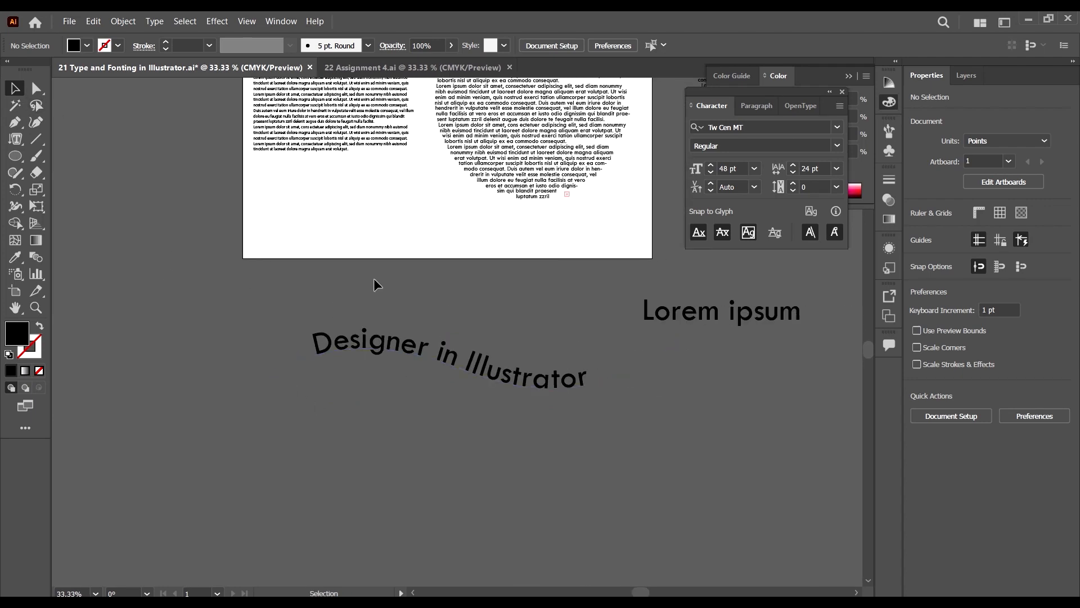
pyautogui.scroll(1, 374, 278)
pyautogui.moveTo(740, 337); pyautogui.dragTo(164, 270)
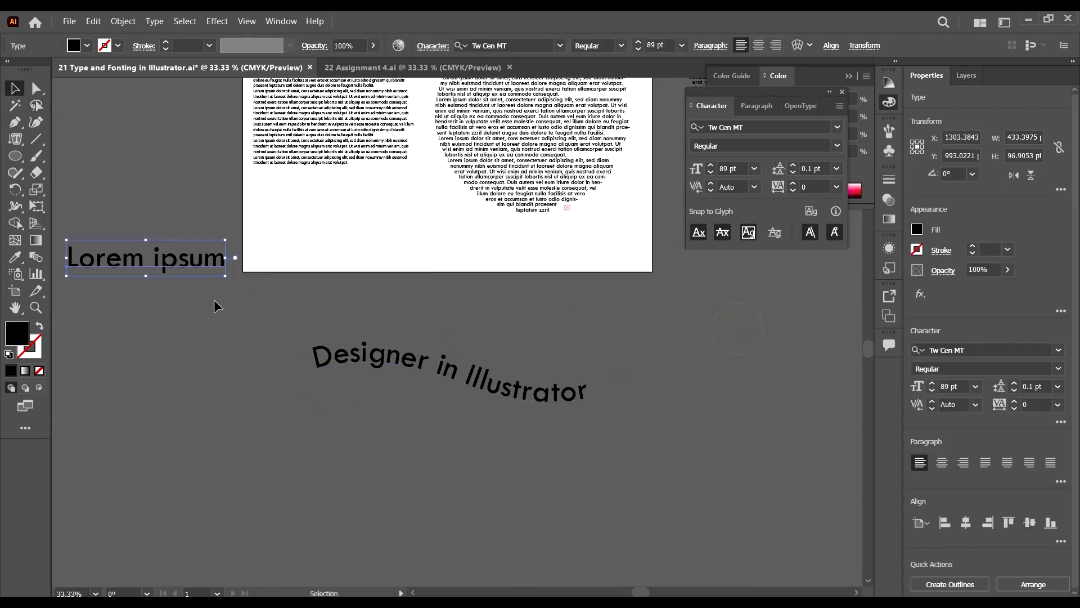
pyautogui.moveTo(294, 323); pyautogui.dragTo(671, 396)
pyautogui.moveTo(567, 336); pyautogui.dragTo(450, 336)
pyautogui.scroll(1, 421, 326)
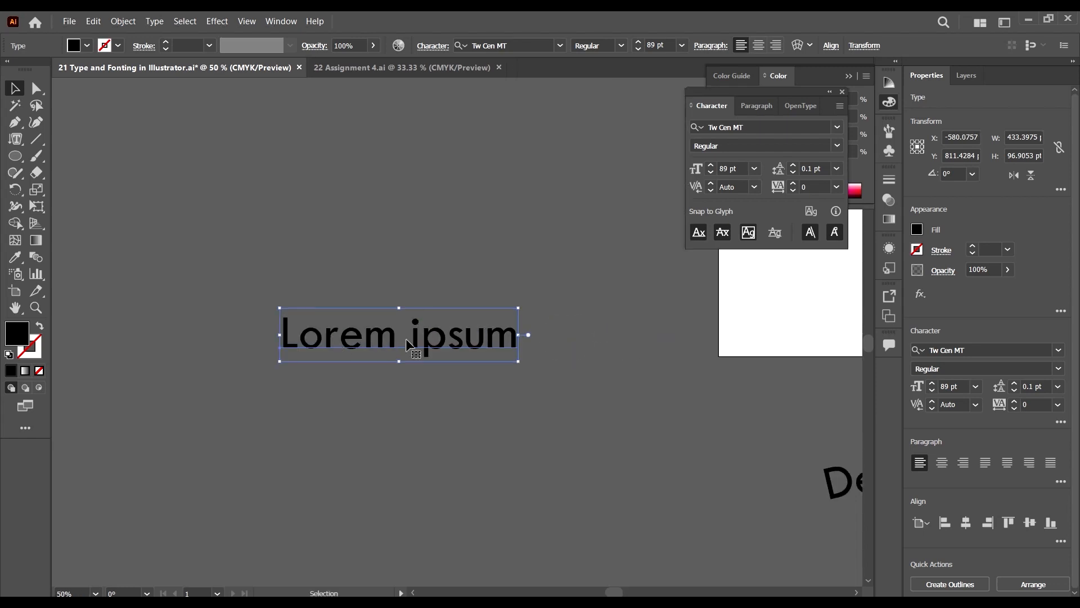
# Change the case of the "Lorem ipsum" text to uppercase
pyautogui.click(184, 21)
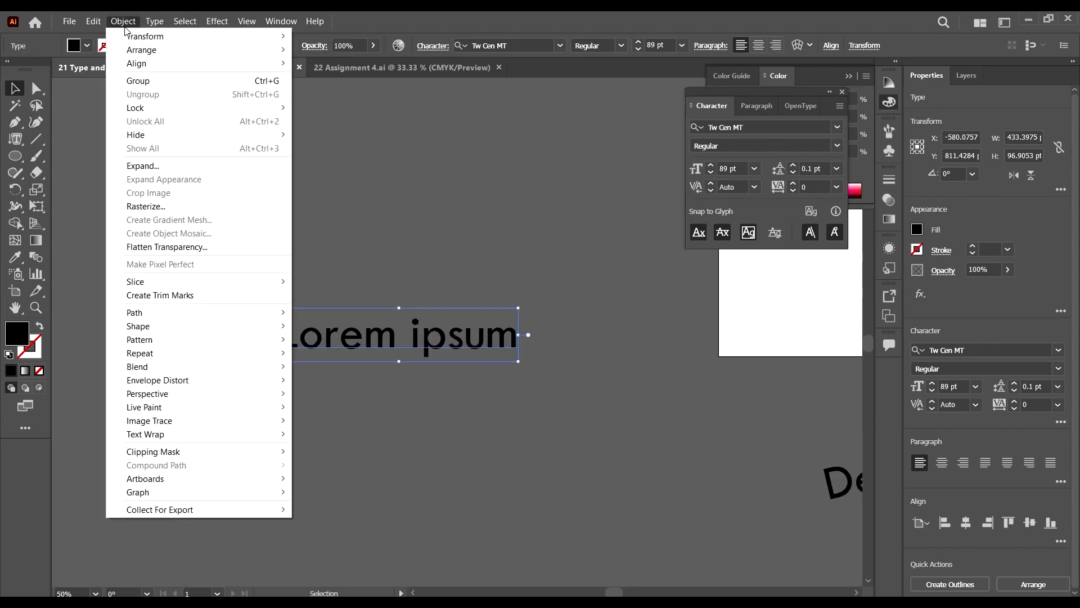
pyautogui.moveTo(162, 19)
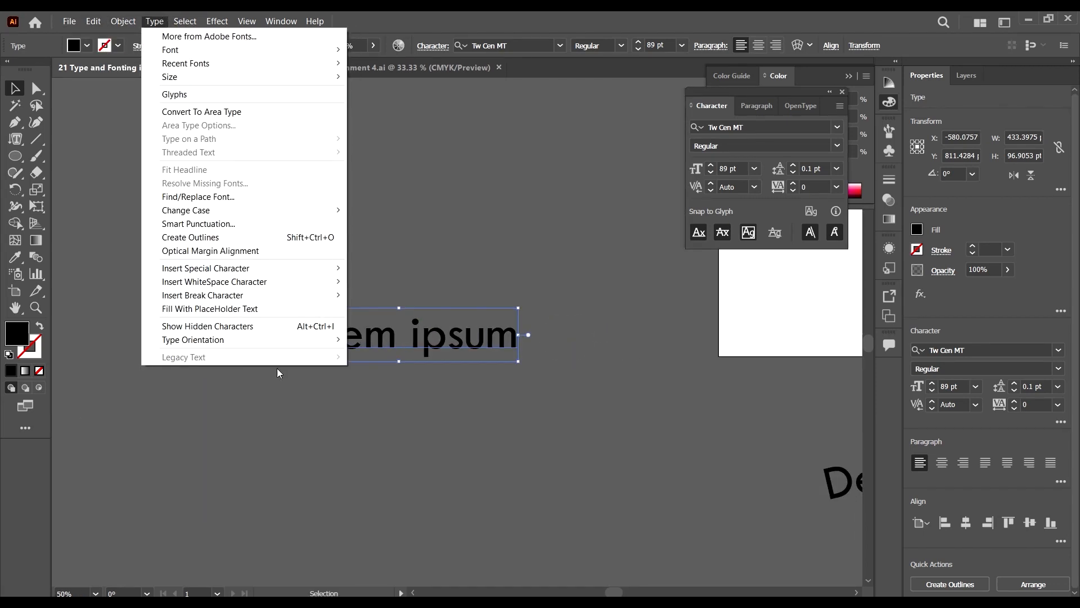
pyautogui.moveTo(277, 210)
pyautogui.click(408, 213)
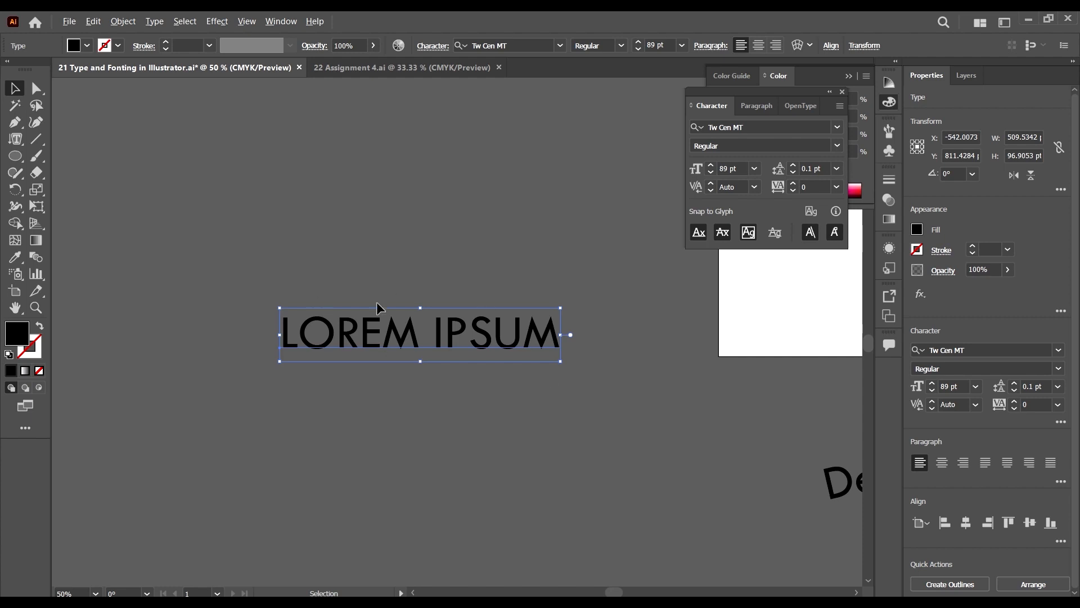
# Shrink the letter O of "LOREM" proportionally with the Touch Type Tool
pyautogui.scroll(2, 397, 335)
pyautogui.click(15, 139)
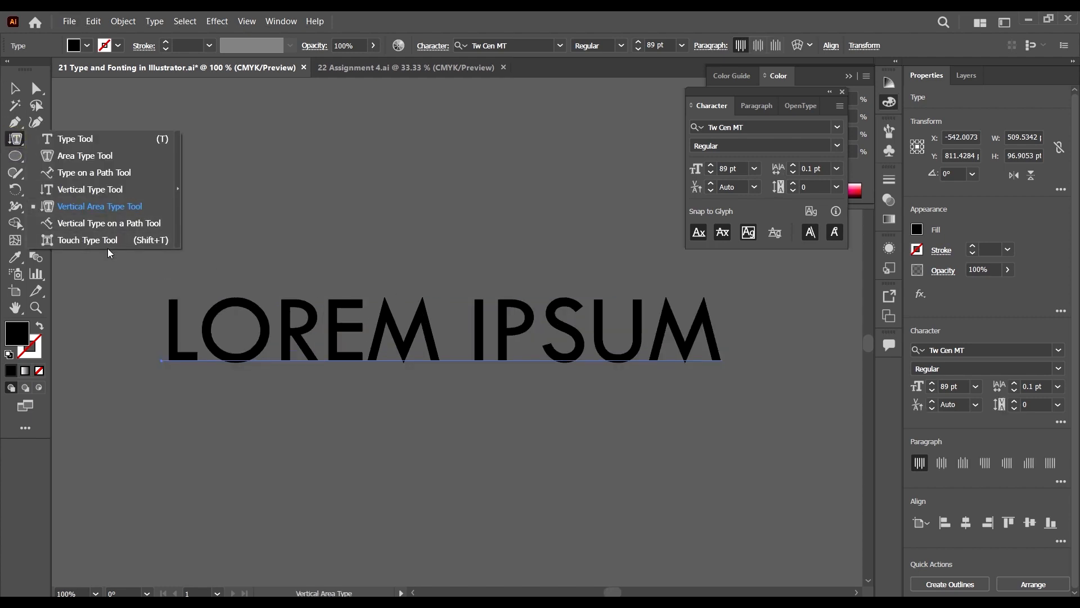
pyautogui.click(87, 240)
pyautogui.scroll(1, 134, 356)
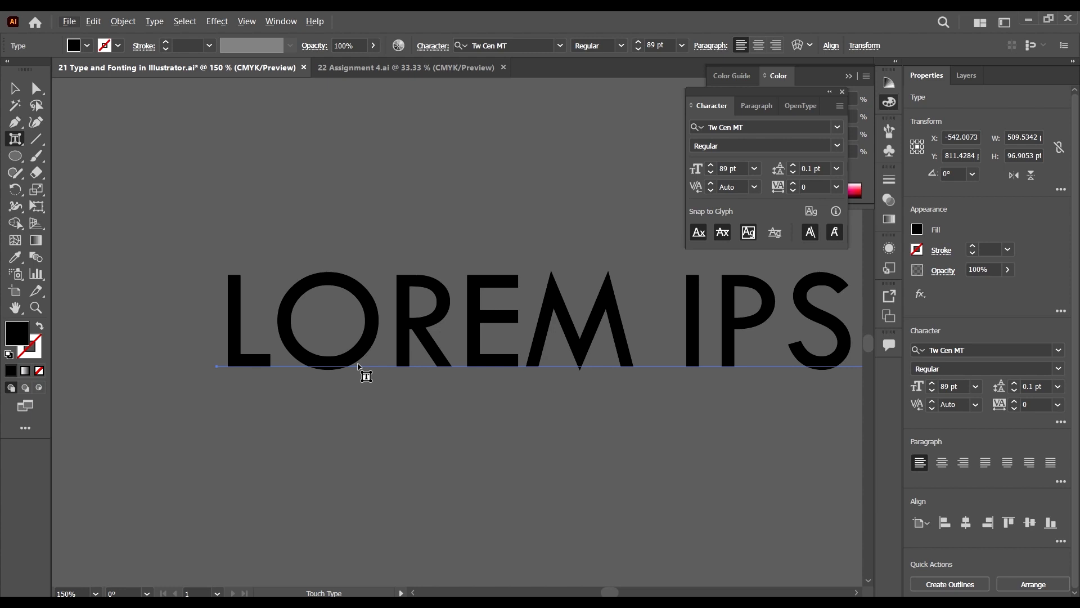
pyautogui.click(354, 285)
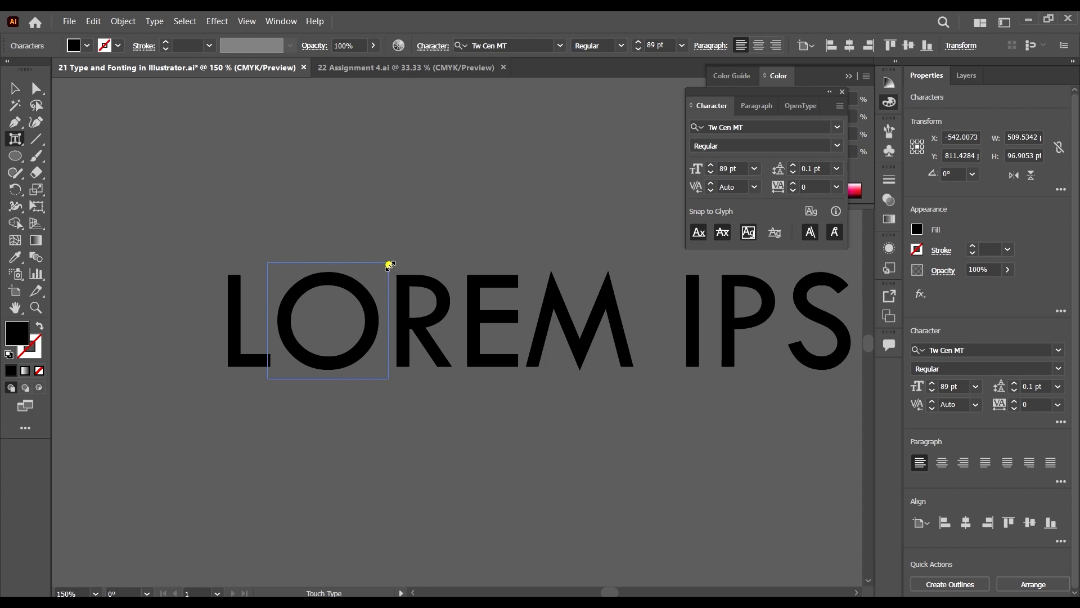
pyautogui.moveTo(390, 264); pyautogui.dragTo(355, 294)
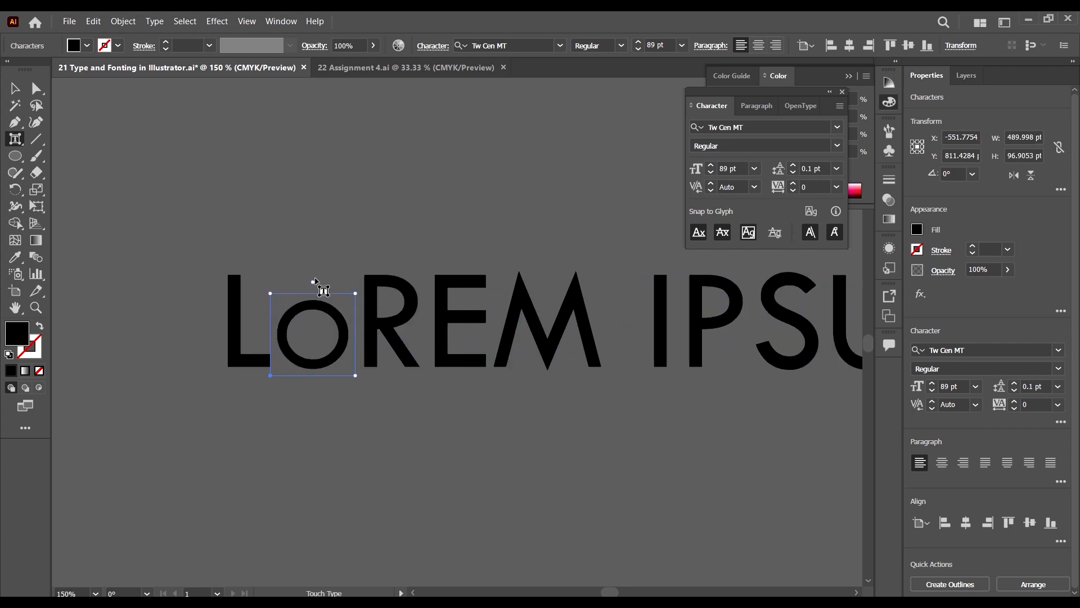
# Try rotating the shrunken letter O counterclockwise, and undo the rotation
pyautogui.moveTo(315, 281); pyautogui.dragTo(292, 294)
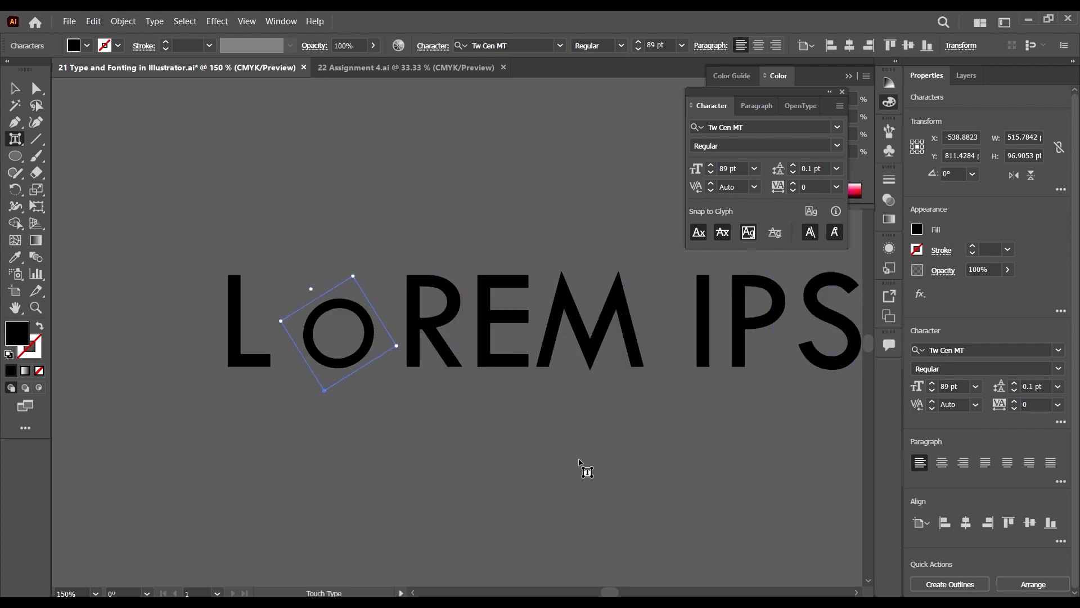
pyautogui.press('ctrl')
pyautogui.hotkey('ctrl', 'z')
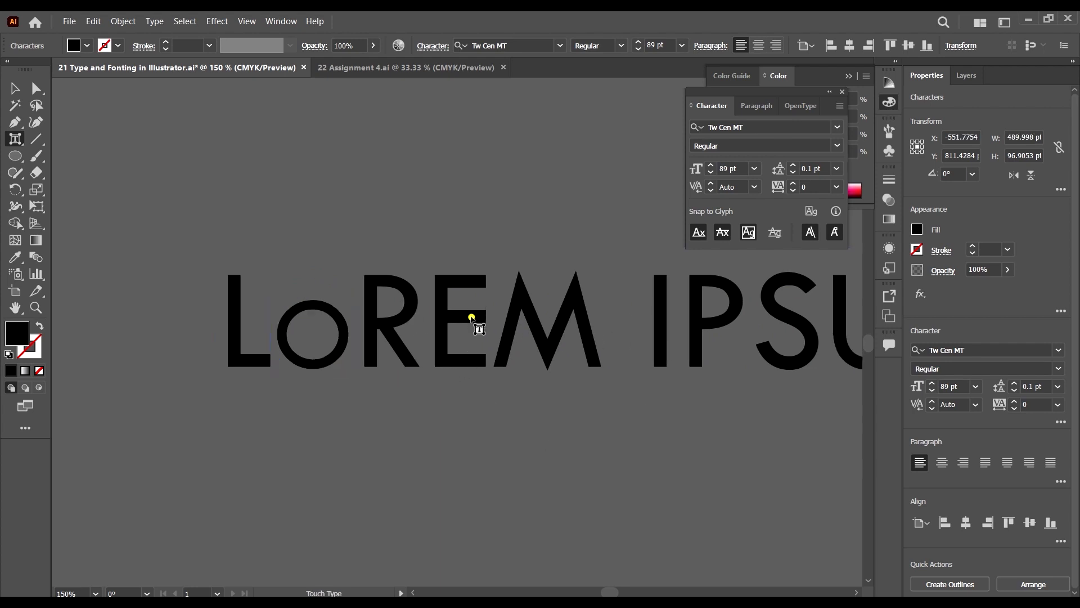
# Shrink the letter E of "LOREM" and tilt it clockwise with the Touch Type Tool
pyautogui.click(471, 313)
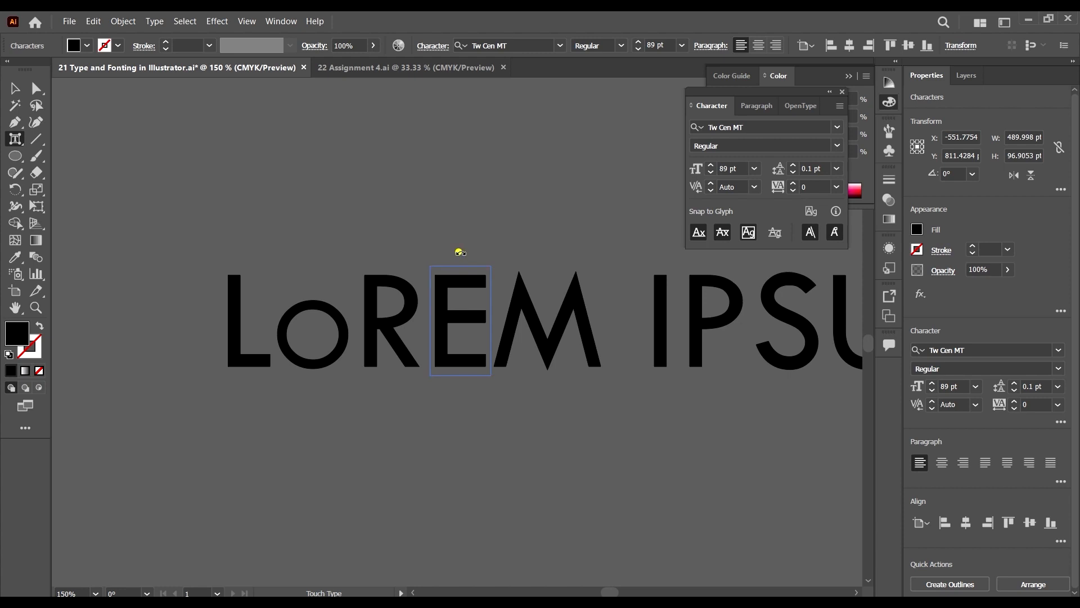
pyautogui.moveTo(460, 251); pyautogui.dragTo(491, 315)
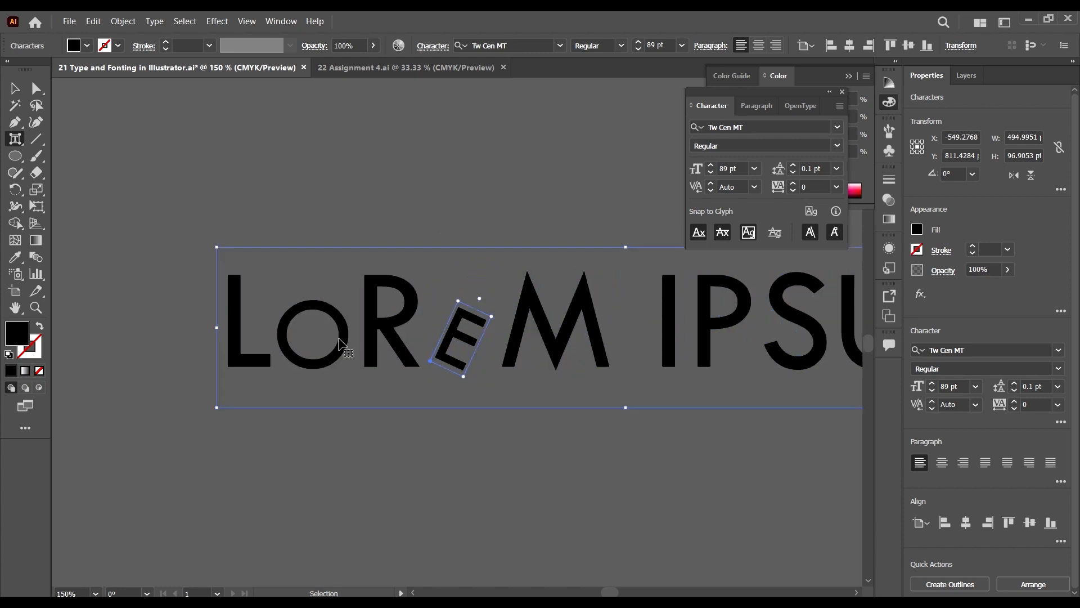
pyautogui.hscroll(2, 339, 343)
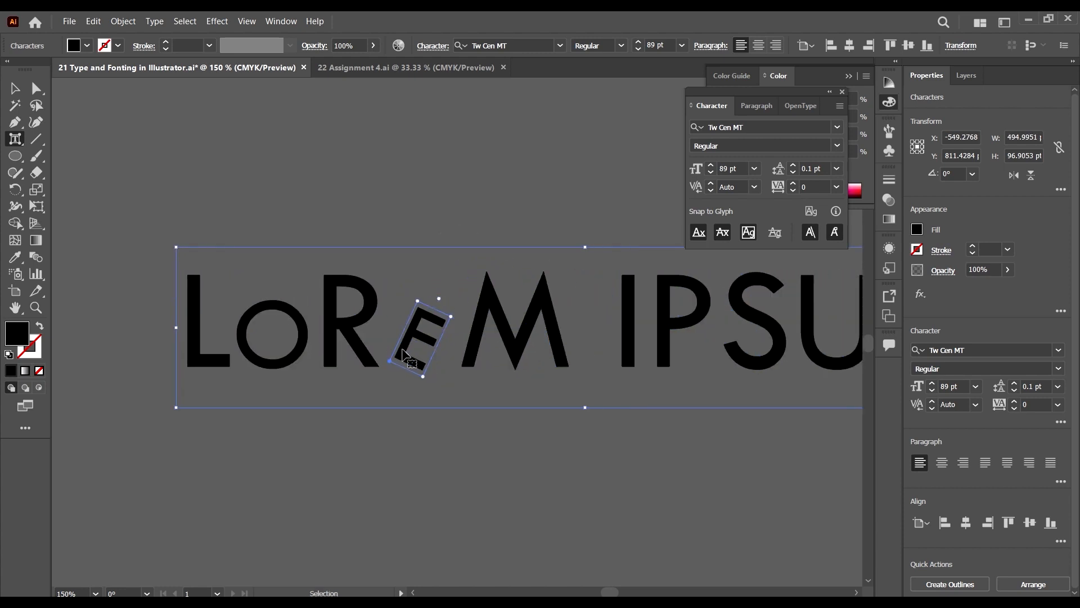
# Tilt the M of "LOREM" slightly counterclockwise and shift the M and E closer to the R
pyautogui.click(521, 296)
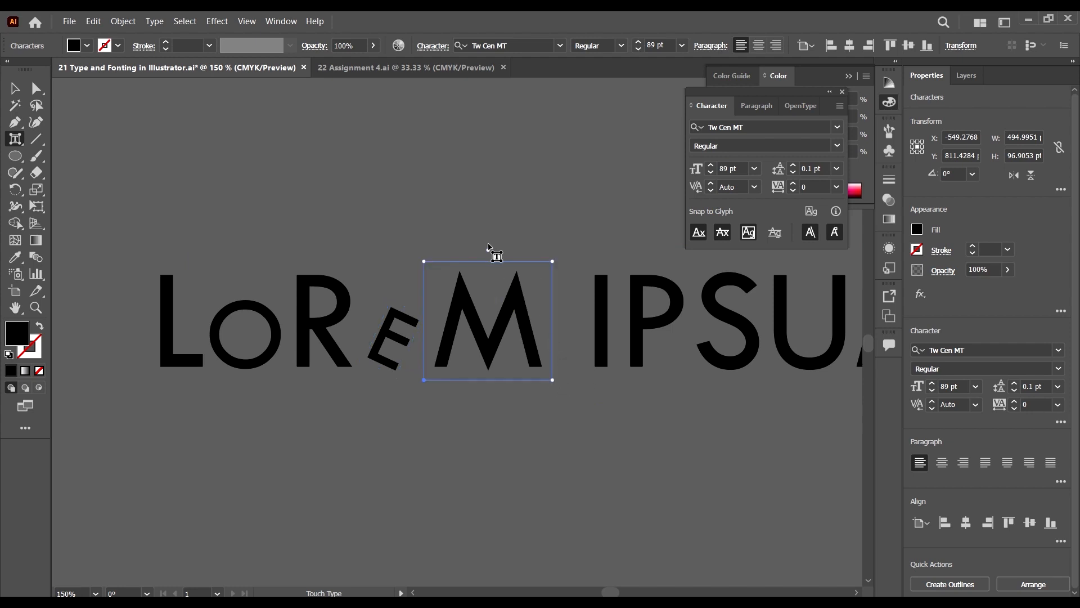
pyautogui.moveTo(490, 249); pyautogui.dragTo(495, 251)
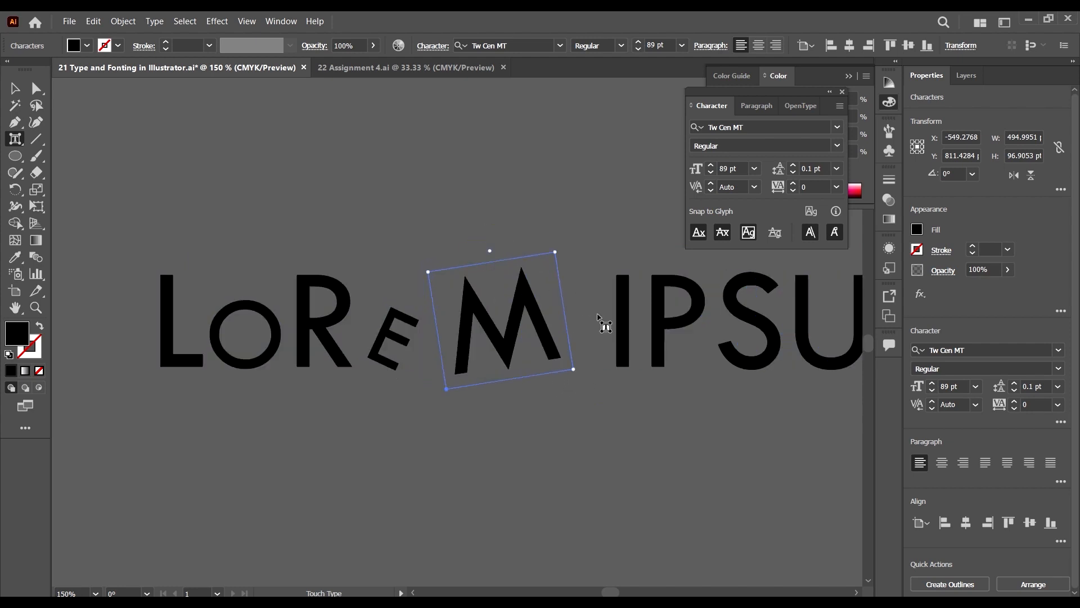
pyautogui.moveTo(504, 341); pyautogui.dragTo(388, 343)
pyautogui.click(394, 338)
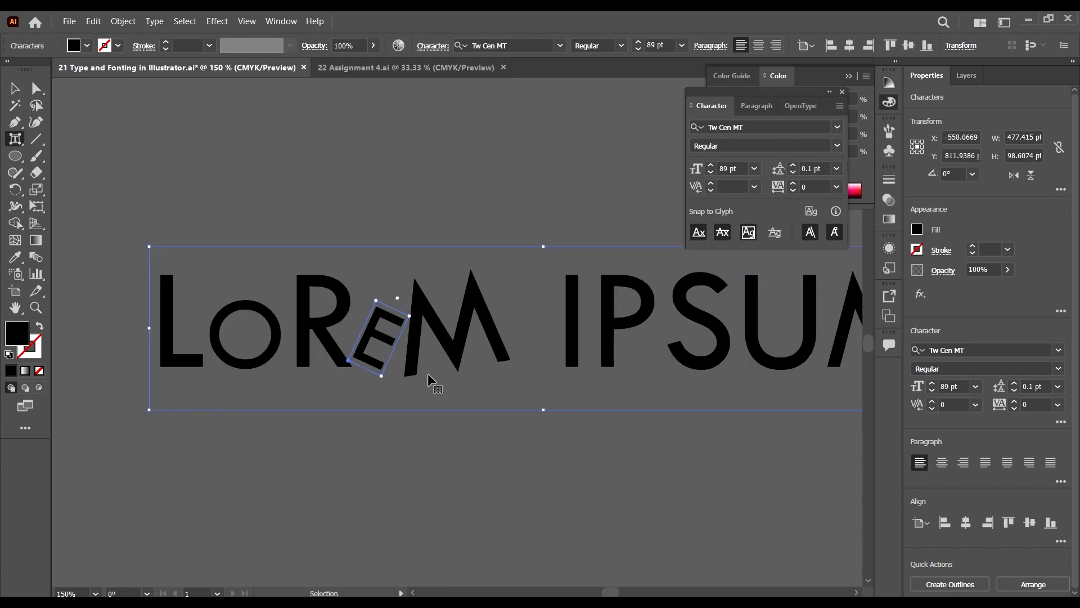
# Enlarge the letter L of "LOREM" and tilt it clockwise with the Touch Type Tool
pyautogui.hscroll(1, 428, 373)
pyautogui.click(139, 301)
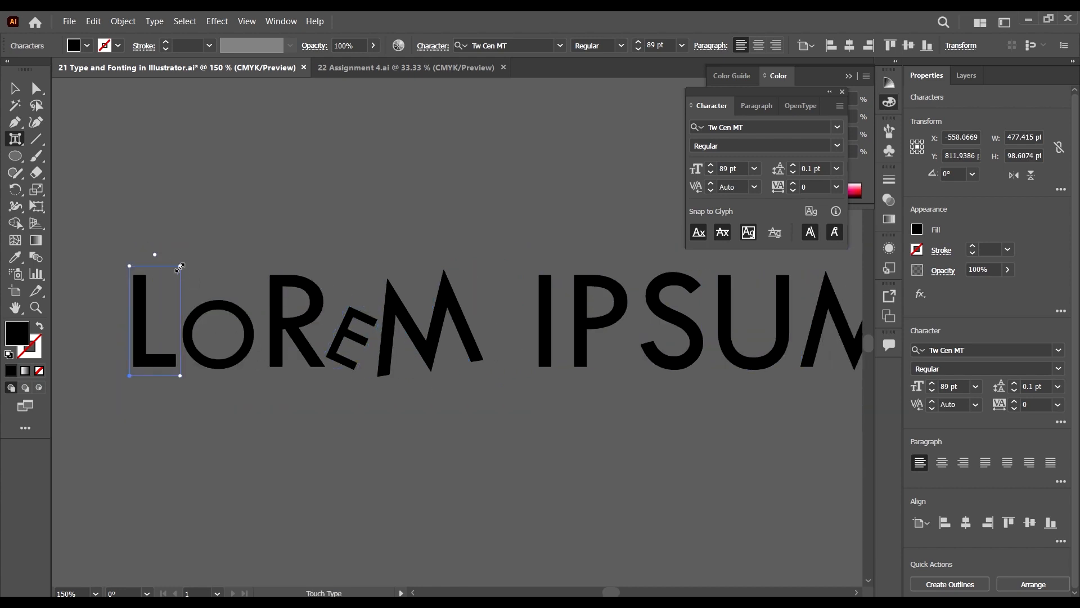
pyautogui.moveTo(180, 266); pyautogui.dragTo(186, 238)
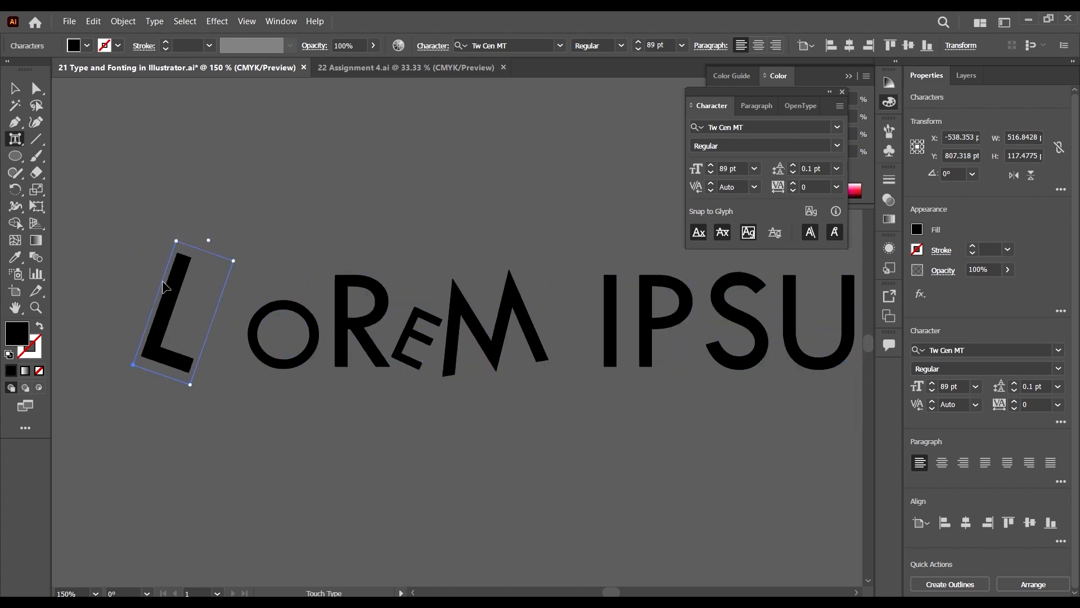
# Move the tilted L and the small O together to close the gap between them
pyautogui.moveTo(149, 292); pyautogui.dragTo(226, 314)
pyautogui.click(360, 355)
pyautogui.moveTo(360, 356); pyautogui.dragTo(309, 360)
pyautogui.hscroll(1, 332, 377)
pyautogui.scroll(-4, 345, 382)
pyautogui.scroll(4, 343, 370)
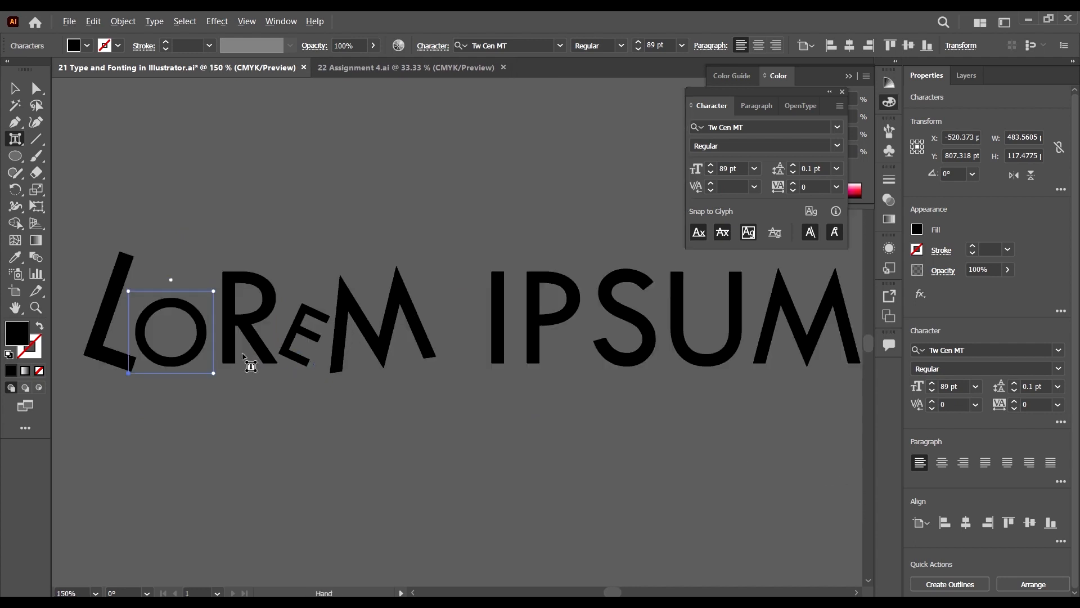
# Shrink the letter P of "IPSUM" and tilt it clockwise with the Touch Type Tool
pyautogui.hscroll(-1, 304, 353)
pyautogui.scroll(-1, 301, 345)
pyautogui.scroll(2, 513, 370)
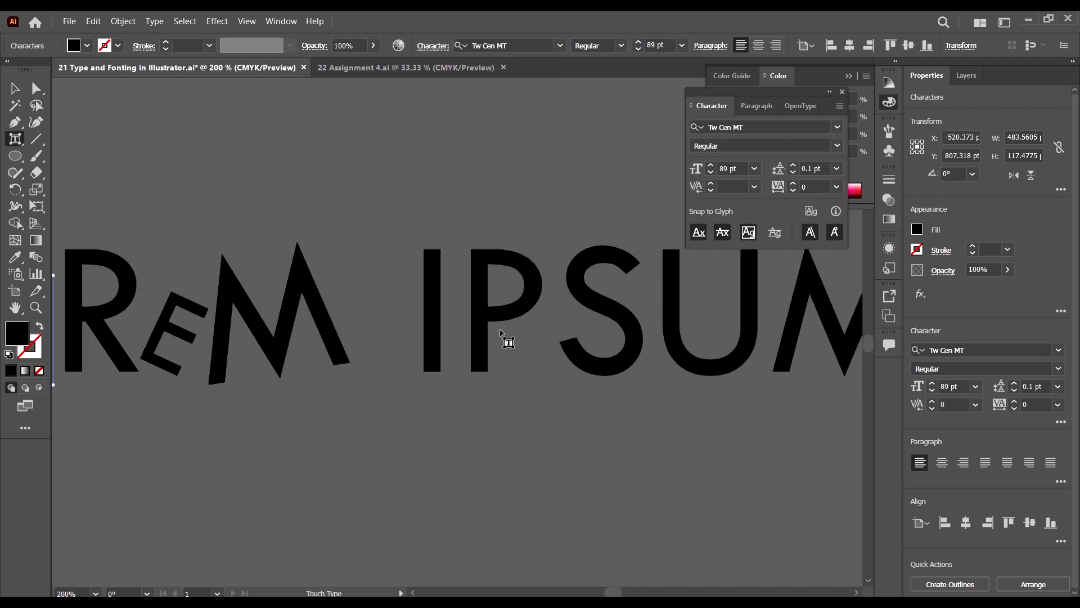
pyautogui.click(497, 313)
pyautogui.moveTo(549, 237); pyautogui.dragTo(559, 284)
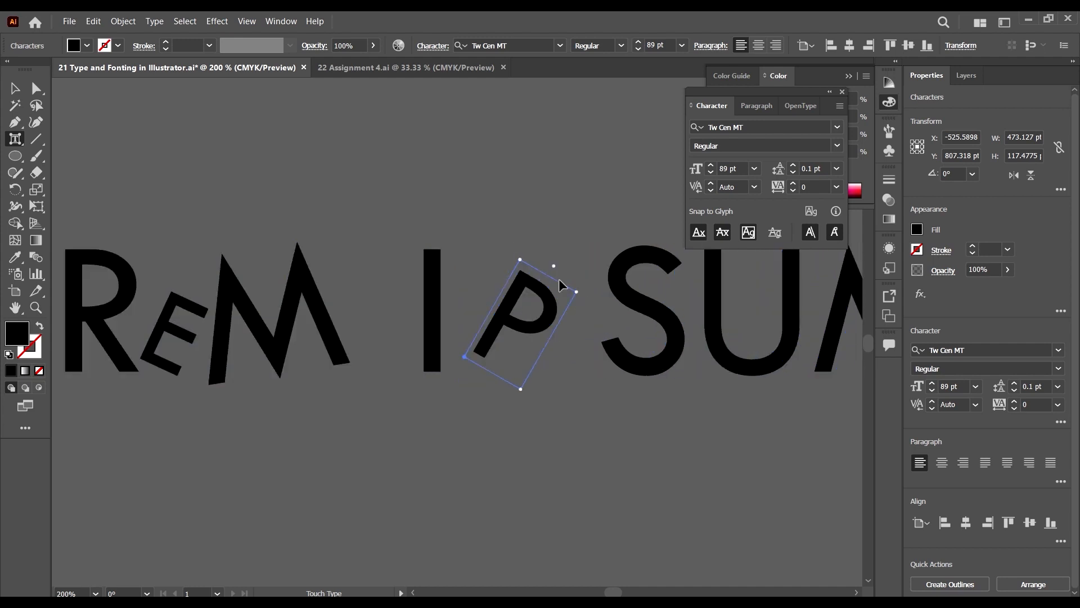
# Move the S of "IPSUM" against the P, tilt it slightly counterclockwise, and deselect the text
pyautogui.click(644, 315)
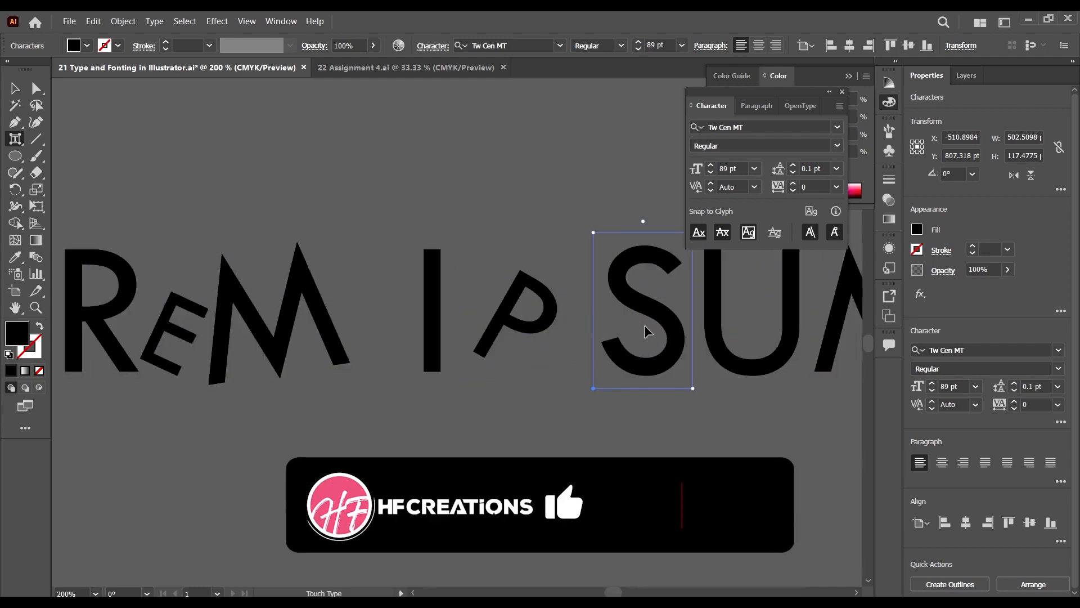
pyautogui.moveTo(654, 317); pyautogui.dragTo(607, 307)
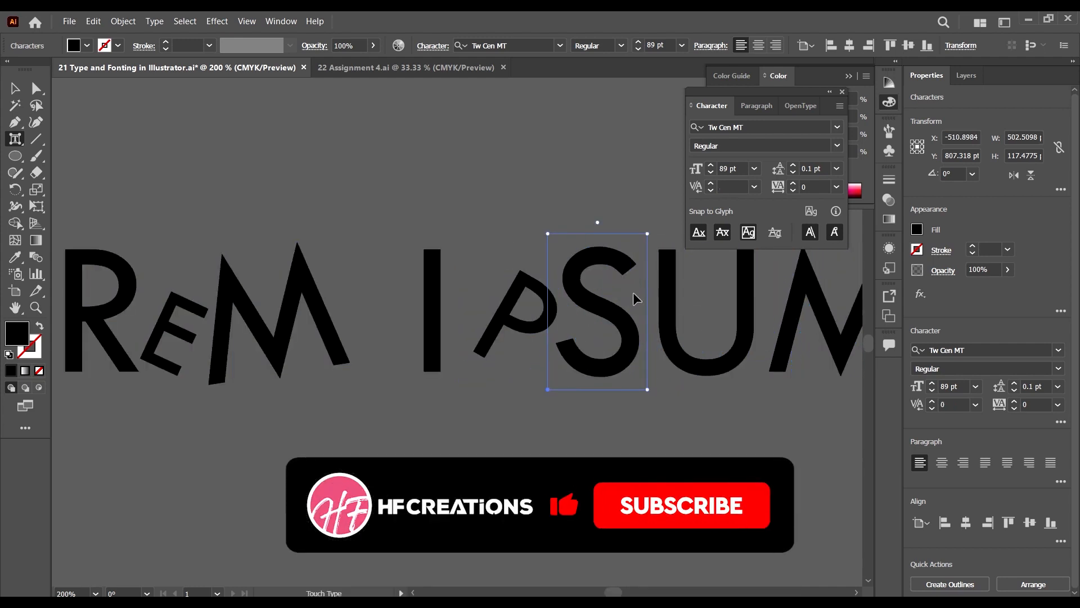
pyautogui.moveTo(597, 223); pyautogui.dragTo(590, 235)
pyautogui.scroll(-3, 386, 343)
pyautogui.scroll(1, 422, 360)
pyautogui.moveTo(422, 363); pyautogui.dragTo(494, 383)
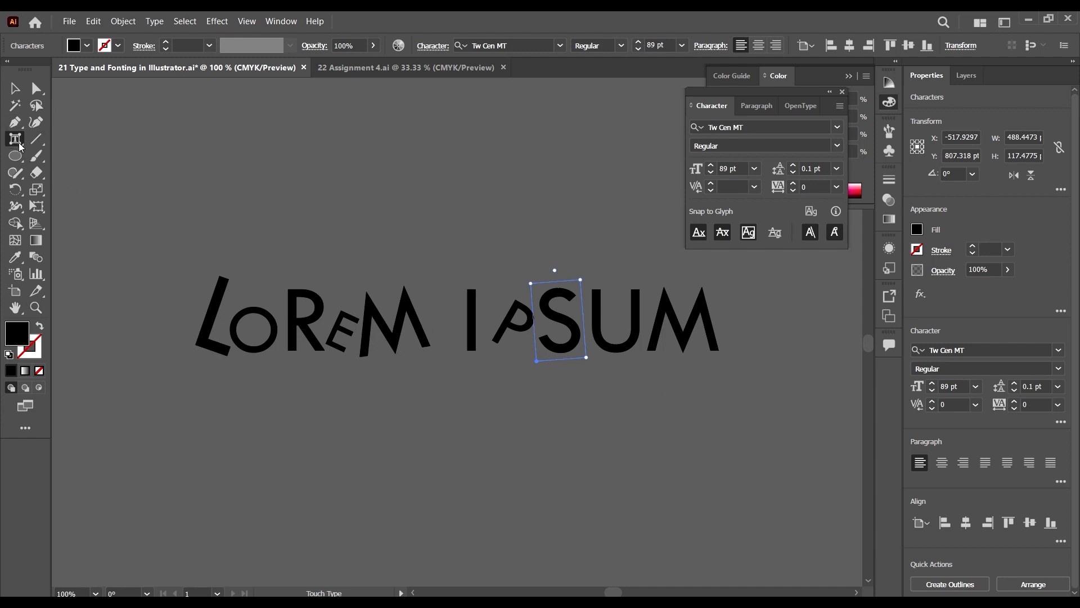
pyautogui.rightClick(19, 143)
pyautogui.click(15, 89)
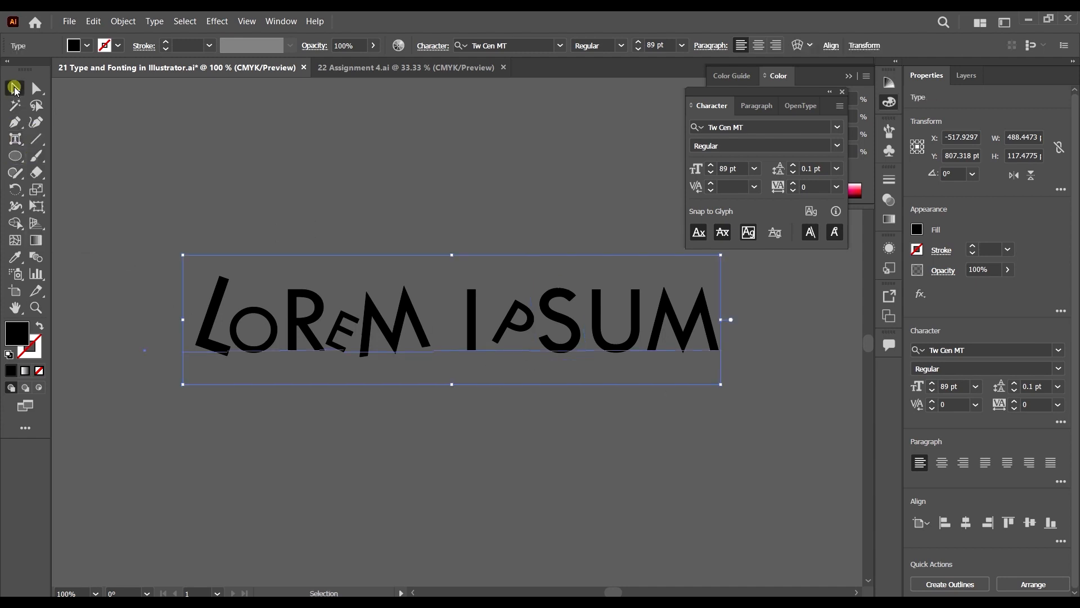
pyautogui.click(369, 219)
pyautogui.scroll(-2, 419, 309)
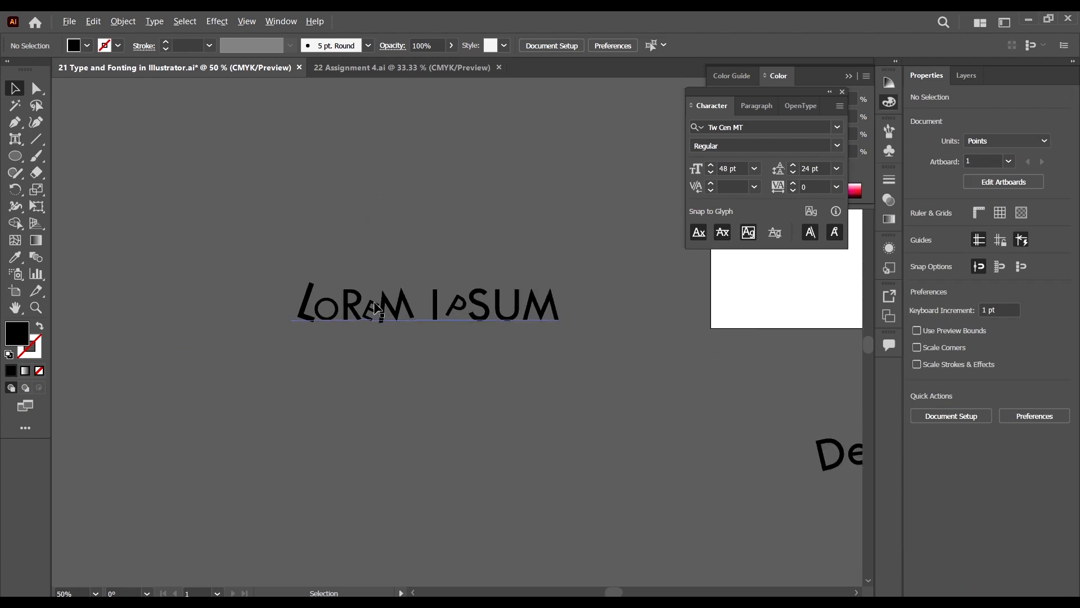
pyautogui.scroll(-3, 393, 321)
pyautogui.scroll(3, 635, 383)
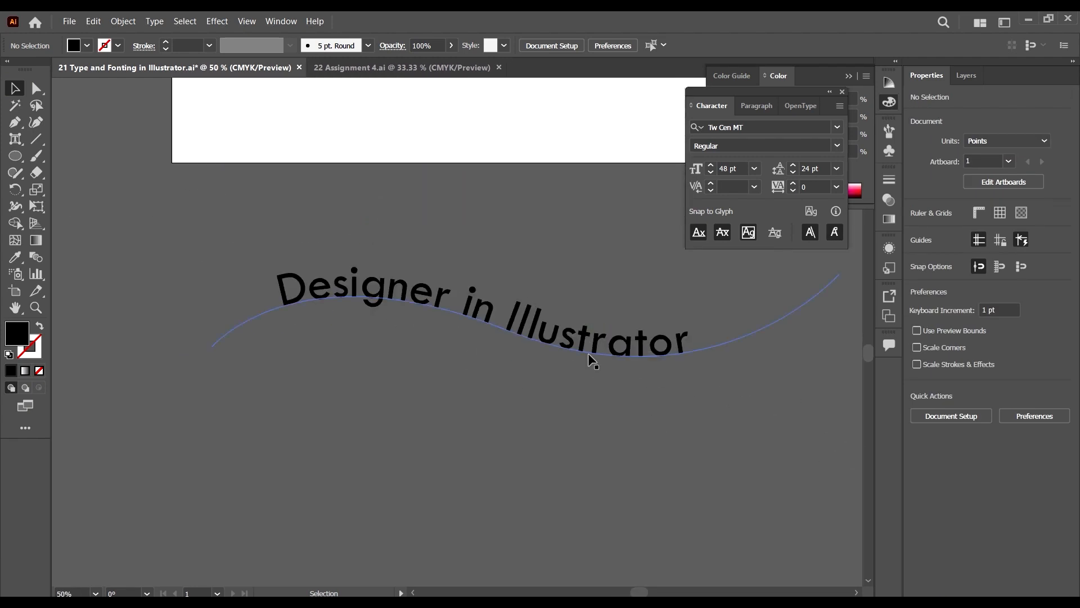
# Open the Type on a Path Options for the wavy "Designer in Illustrator" text and turn on the preview
pyautogui.click(562, 338)
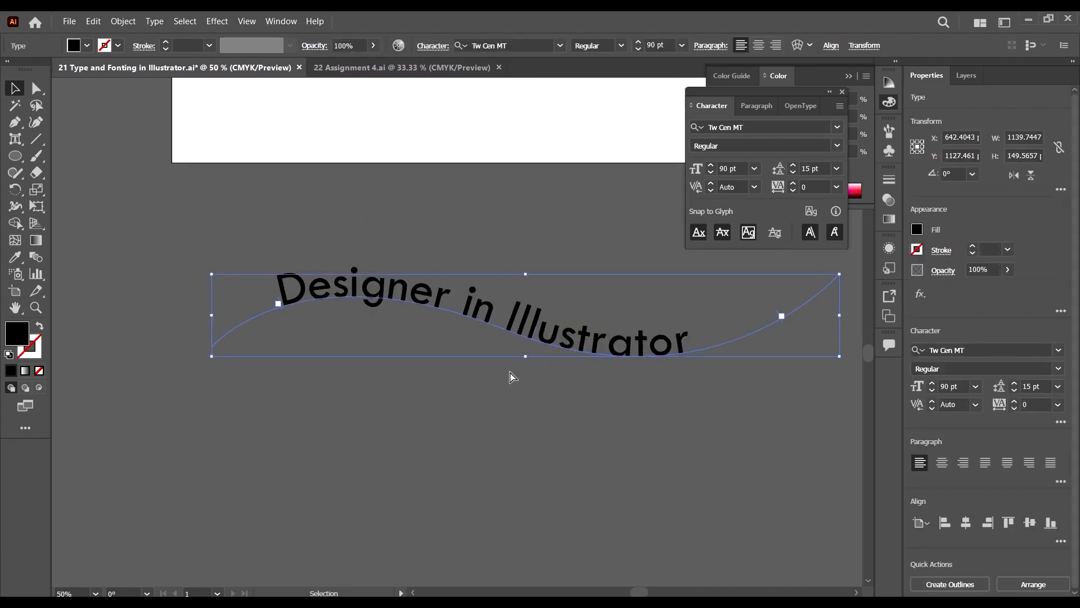
pyautogui.hscroll(2, 476, 332)
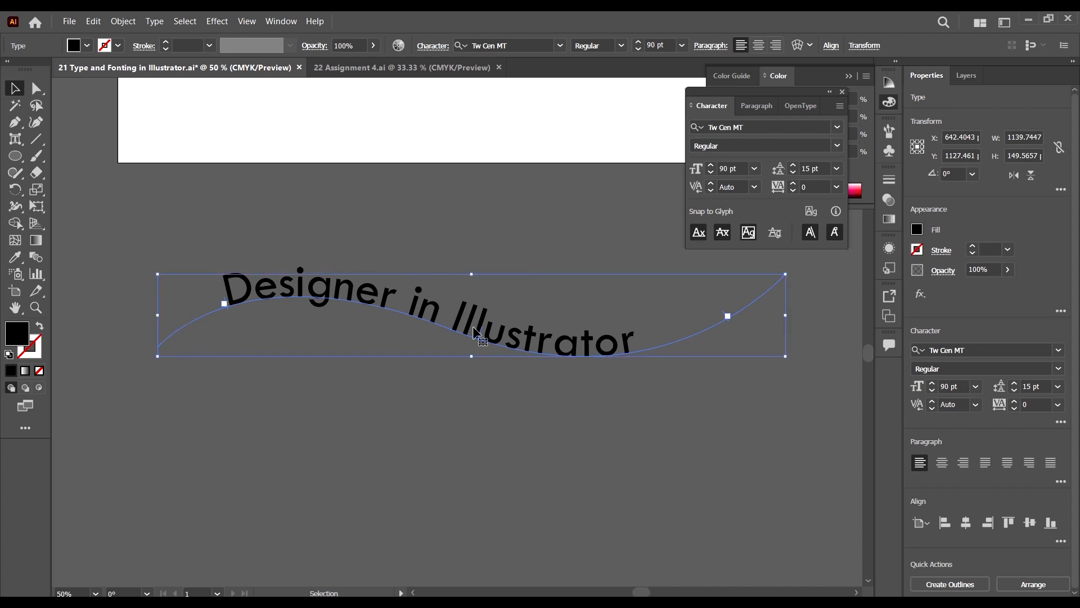
pyautogui.click(148, 23)
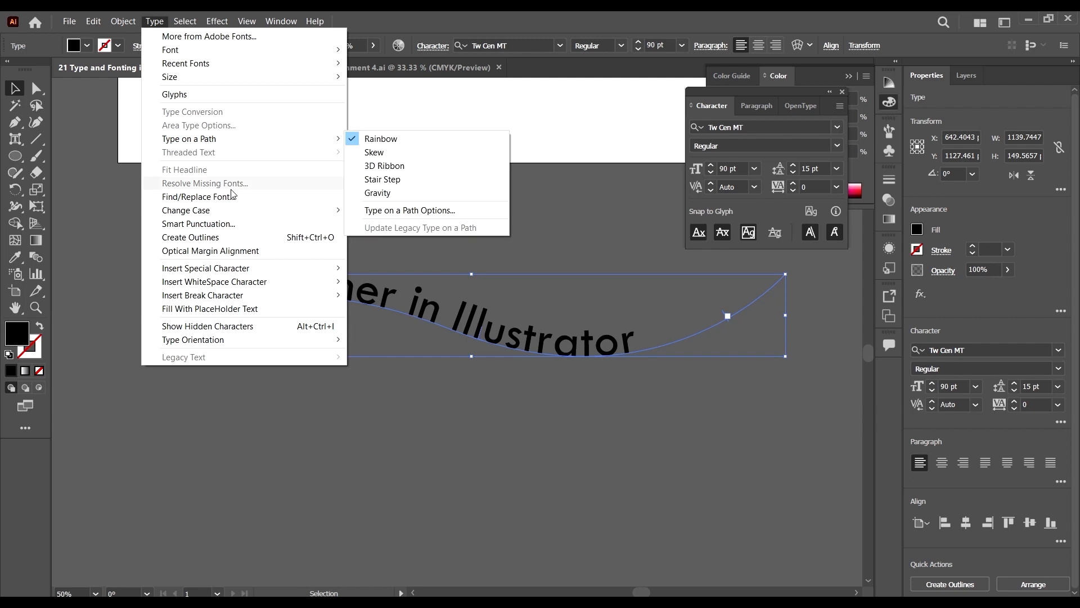
pyautogui.moveTo(237, 146)
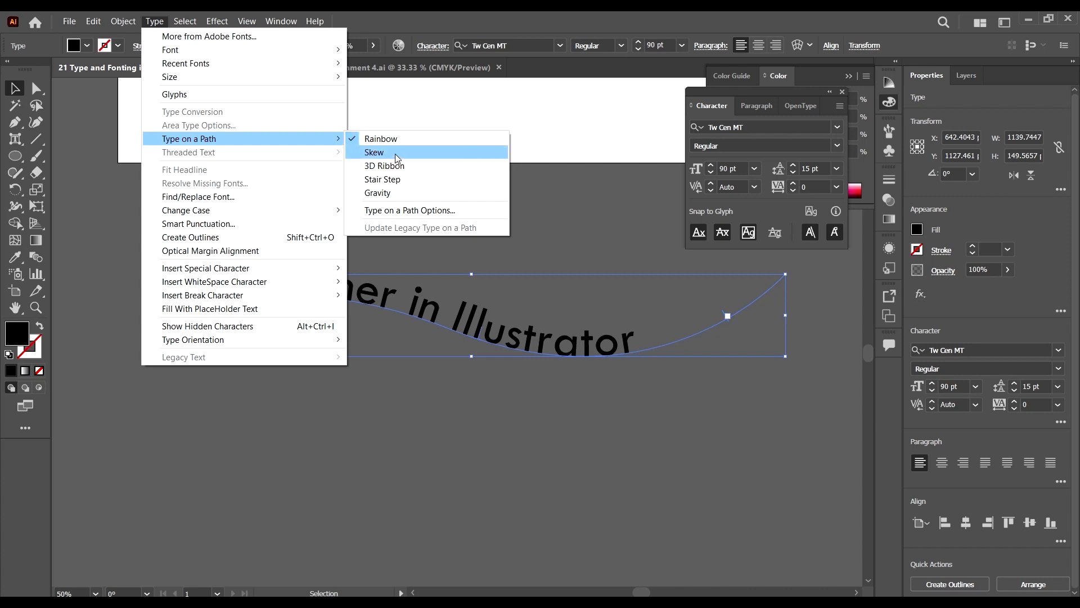
pyautogui.click(434, 213)
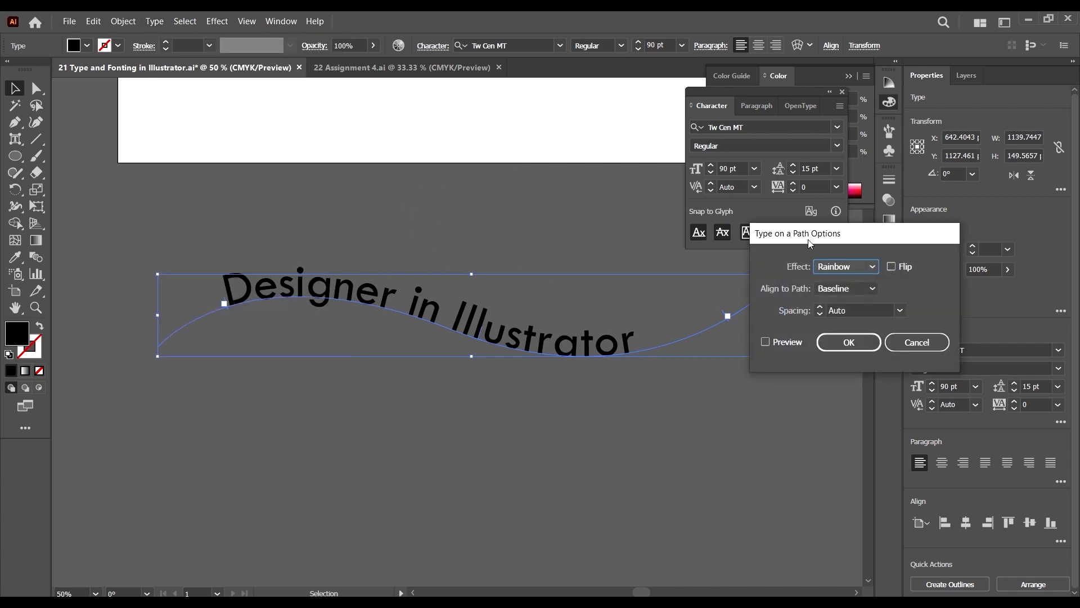
pyautogui.moveTo(810, 244); pyautogui.dragTo(751, 117)
pyautogui.click(721, 216)
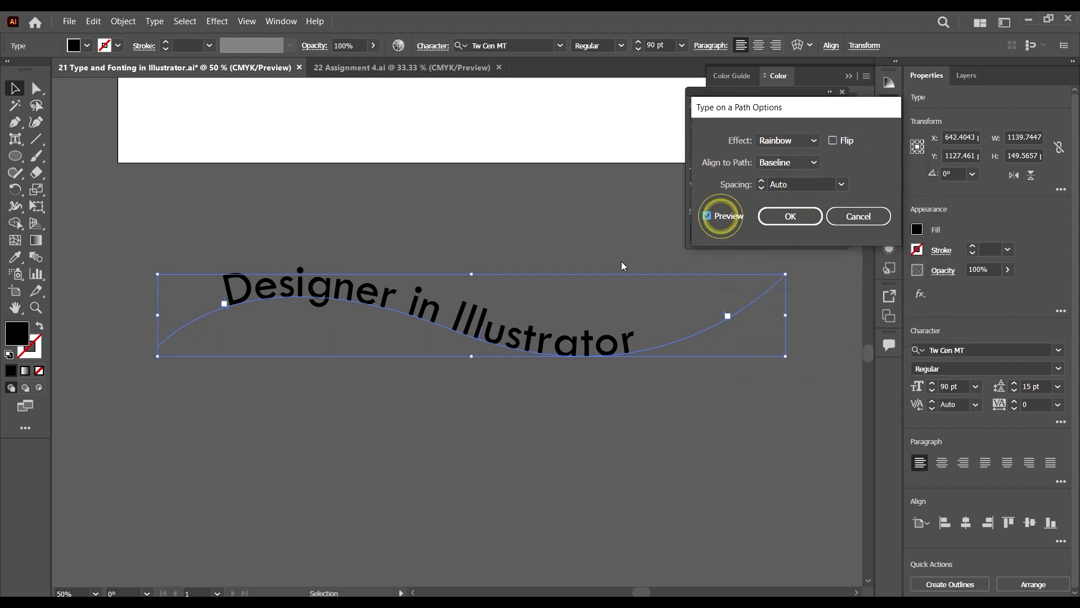
# Try the Skew path effect on the wavy "Designer in Illustrator" text, cancel the options and deselect the text
pyautogui.click(809, 144)
pyautogui.click(796, 147)
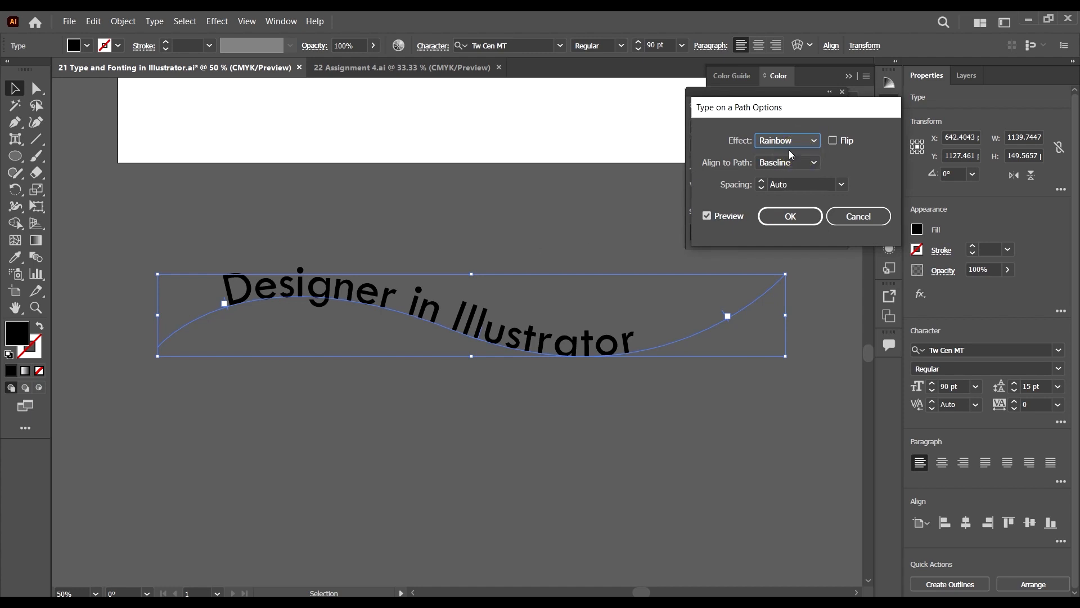
pyautogui.click(782, 145)
pyautogui.click(782, 170)
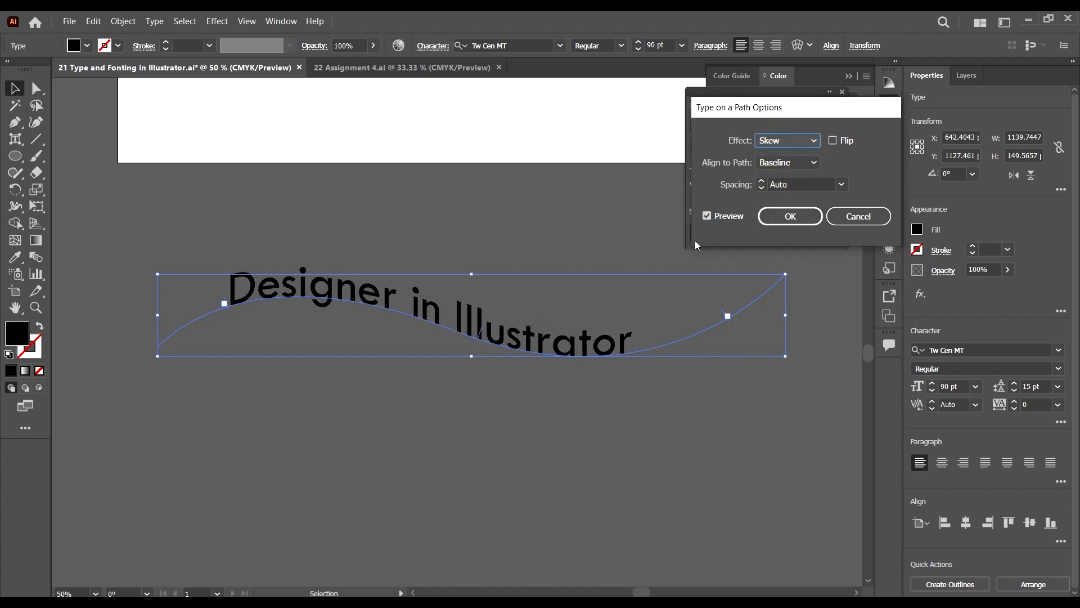
pyautogui.click(858, 216)
pyautogui.scroll(-2, 383, 284)
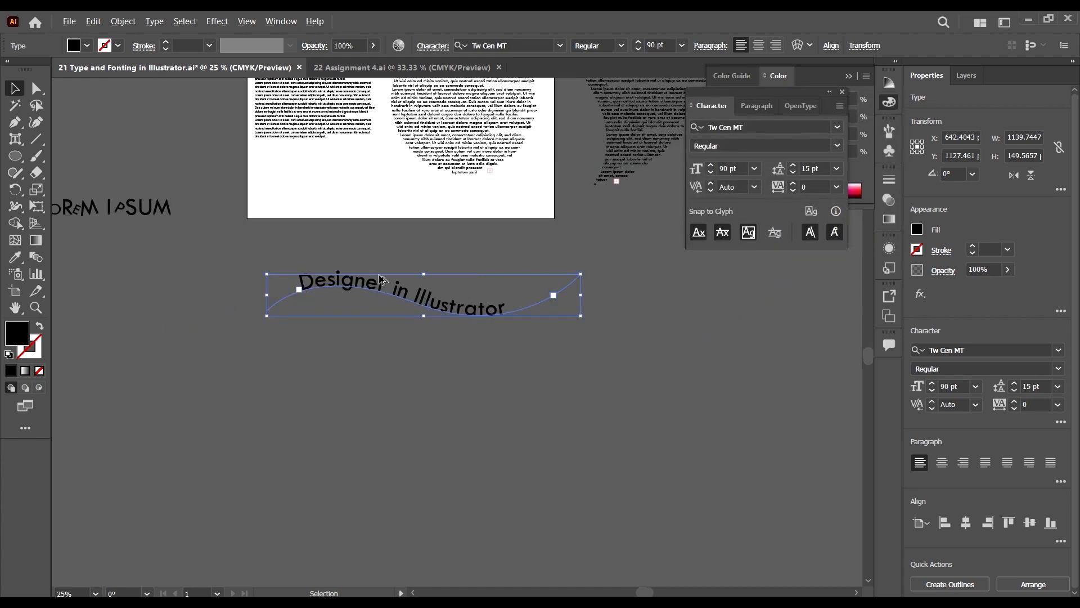
pyautogui.click(450, 388)
# Draw a black-filled circle about 401 pt in diameter below the wavy "Designer in Illustrator" text
pyautogui.scroll(1, 365, 343)
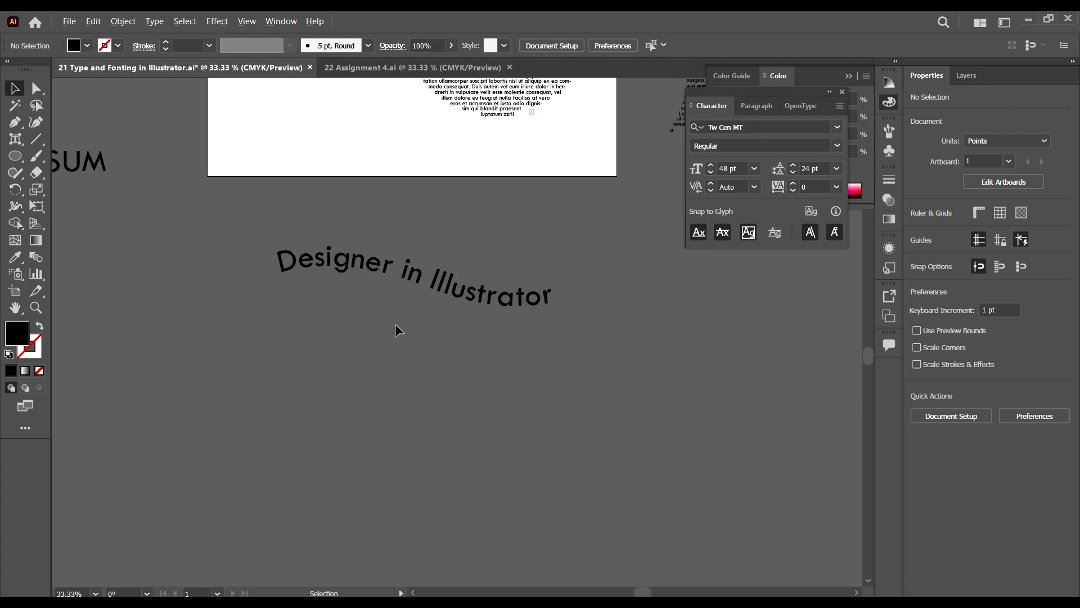
pyautogui.scroll(1, 395, 325)
pyautogui.click(16, 156)
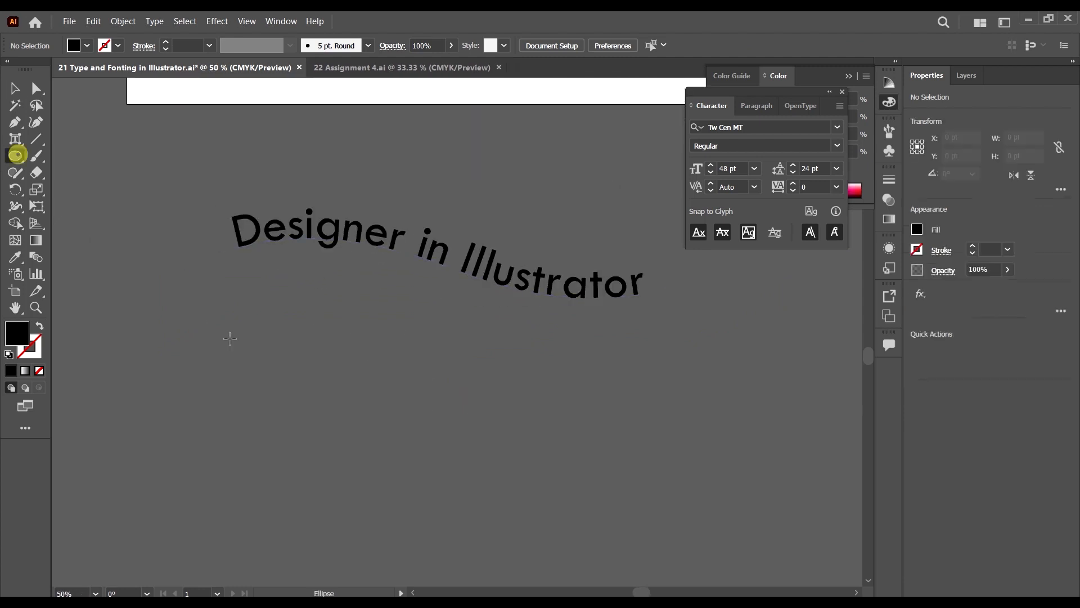
pyautogui.scroll(-2, 228, 339)
pyautogui.moveTo(216, 343); pyautogui.dragTo(437, 487)
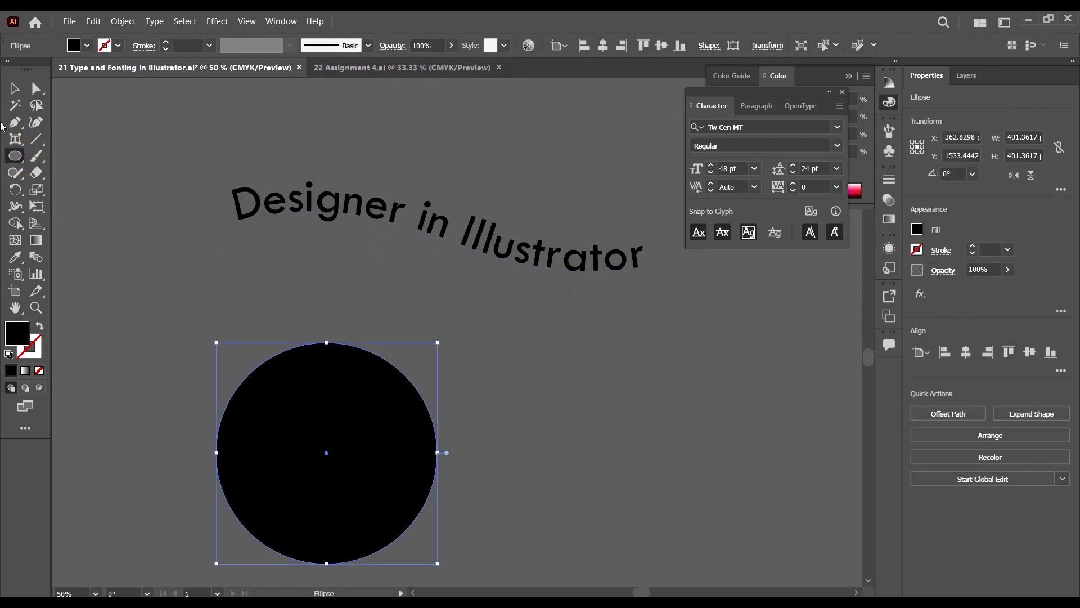
# Move the circle up closer to the wavy text and shrink it to about 318 pt in diameter
pyautogui.press('v')
pyautogui.moveTo(345, 470); pyautogui.dragTo(345, 421)
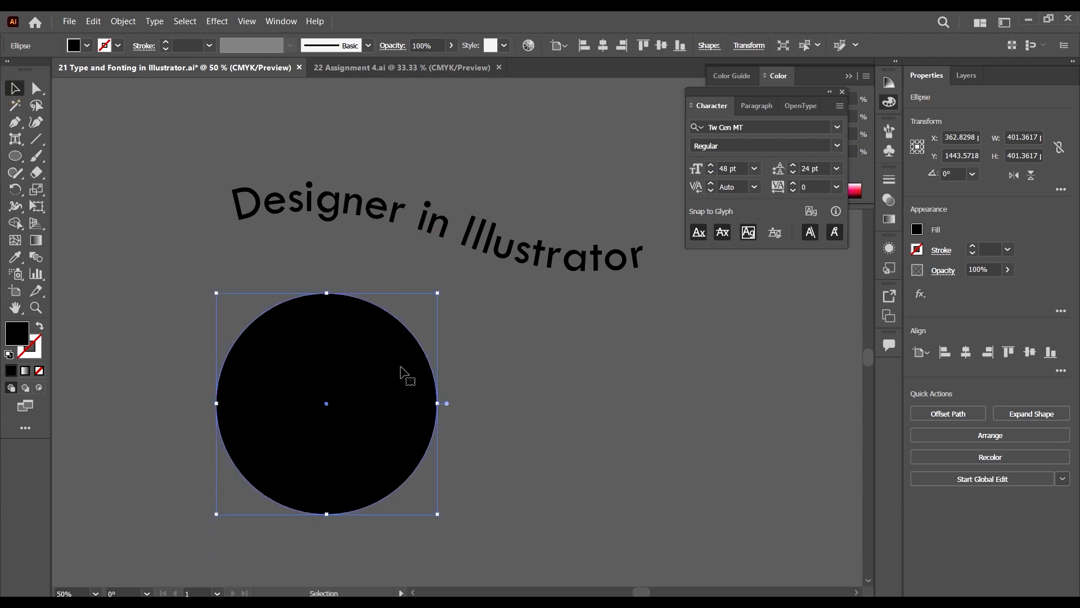
pyautogui.moveTo(438, 293); pyautogui.dragTo(430, 317)
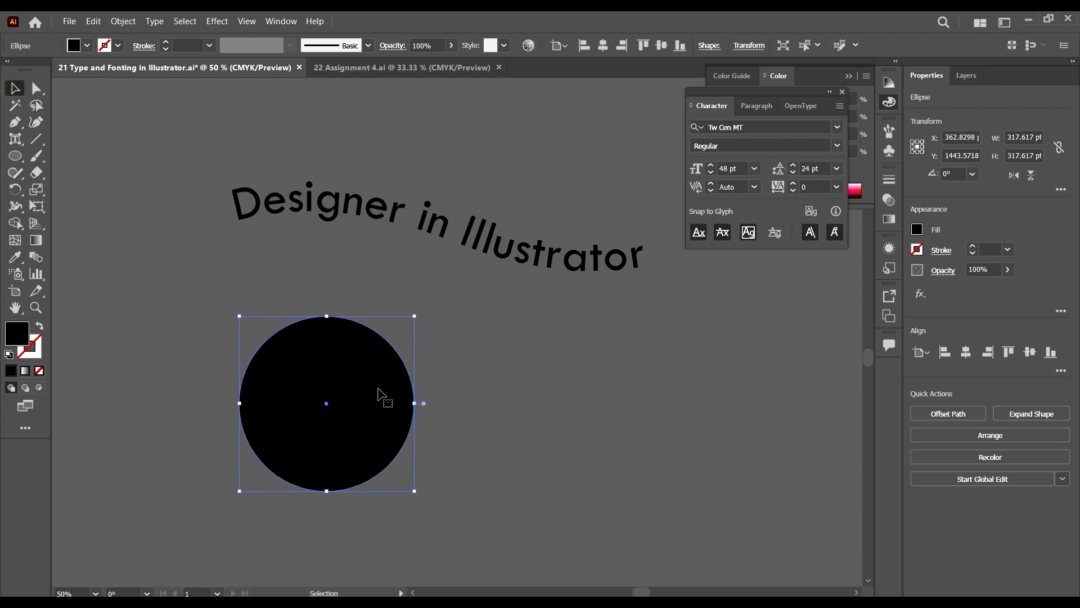
# Add the text "DESIGNER FOR LIFE" along the circle's outline with the Type on a Path Tool
pyautogui.click(15, 139)
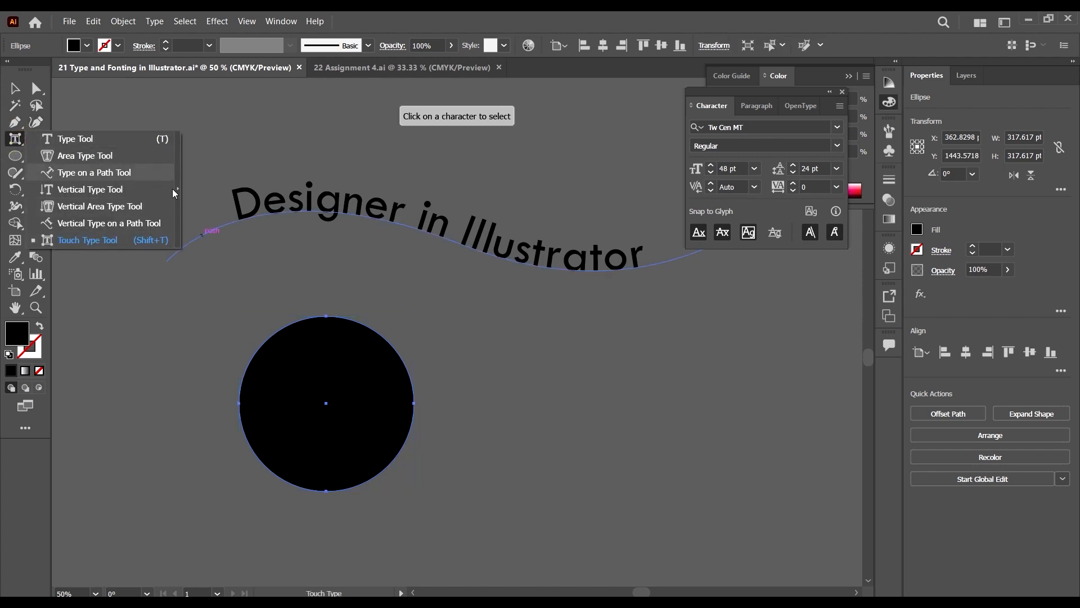
pyautogui.click(86, 172)
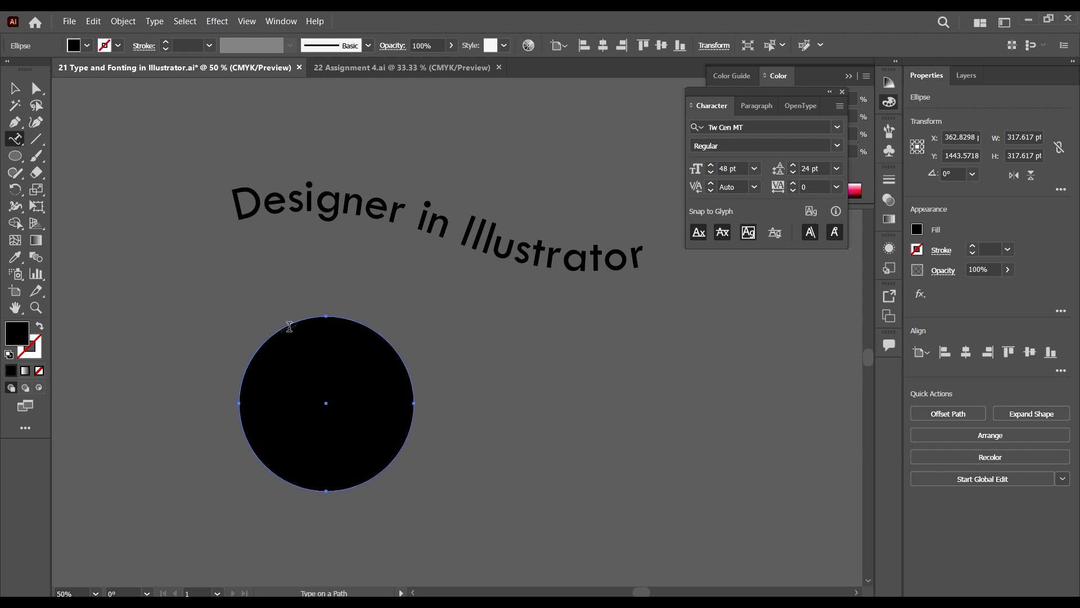
pyautogui.click(290, 326)
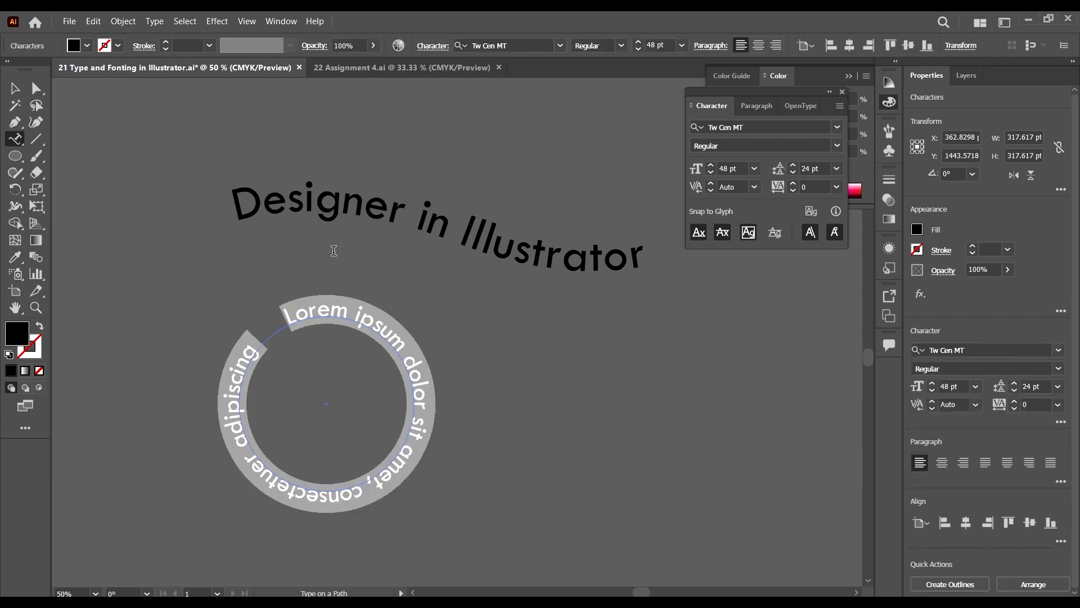
pyautogui.write('DESI')
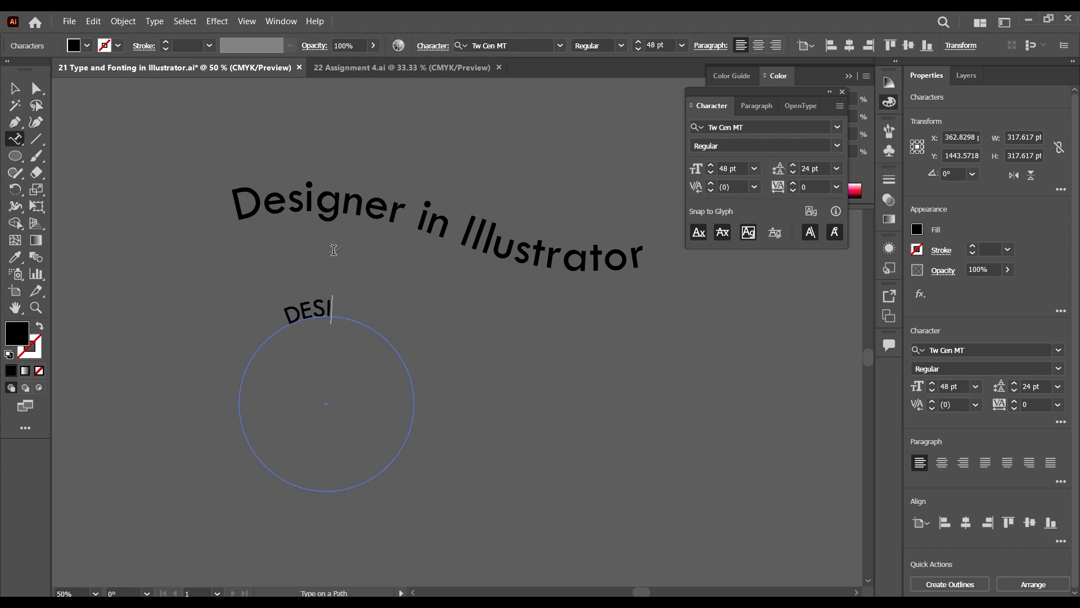
pyautogui.write('GNER FO')
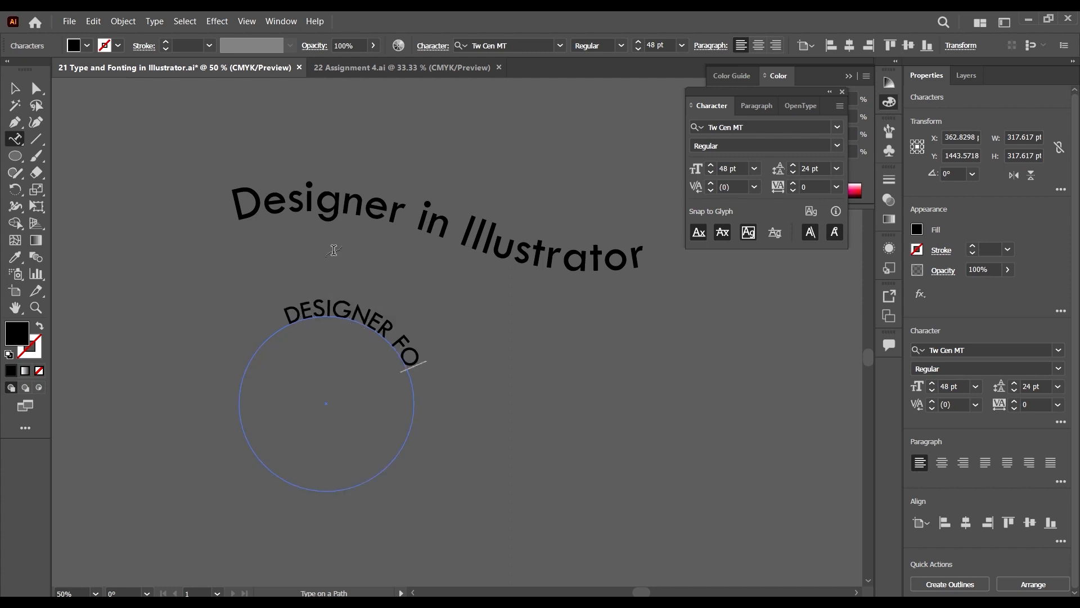
pyautogui.write('R LIFE')
pyautogui.click(15, 88)
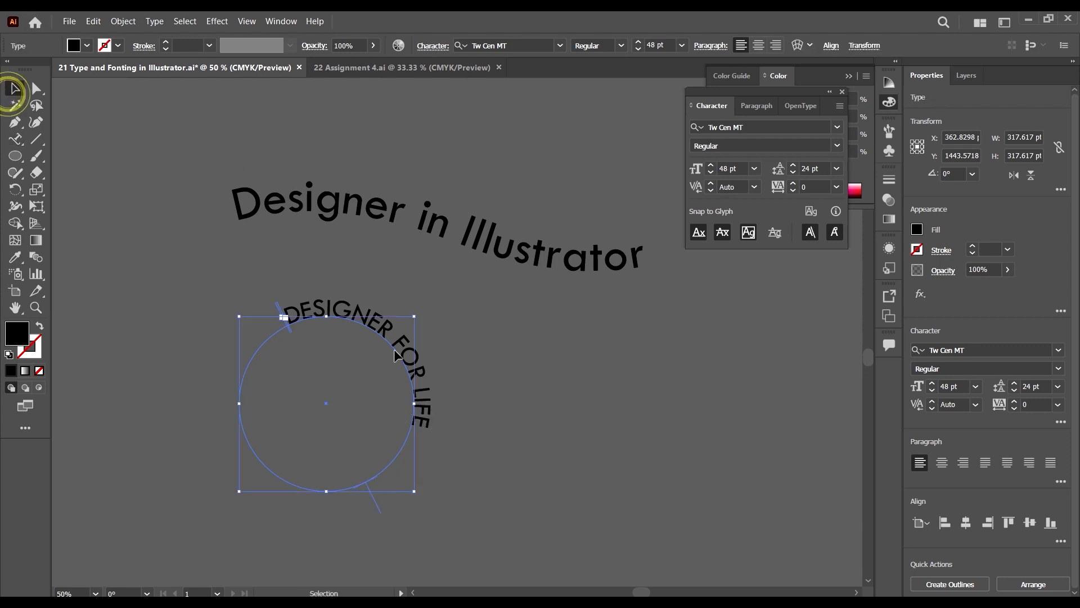
# Slide "DESIGNER FOR LIFE" around the circle so it arcs over the top, and set its tracking to -50
pyautogui.scroll(-2, 382, 322)
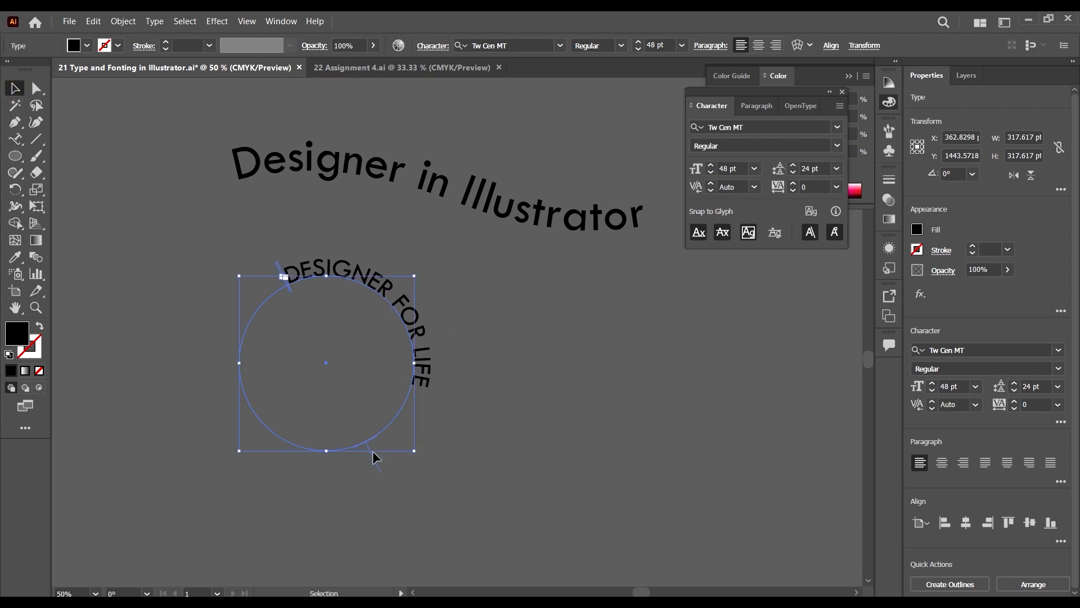
pyautogui.moveTo(371, 453); pyautogui.dragTo(410, 400)
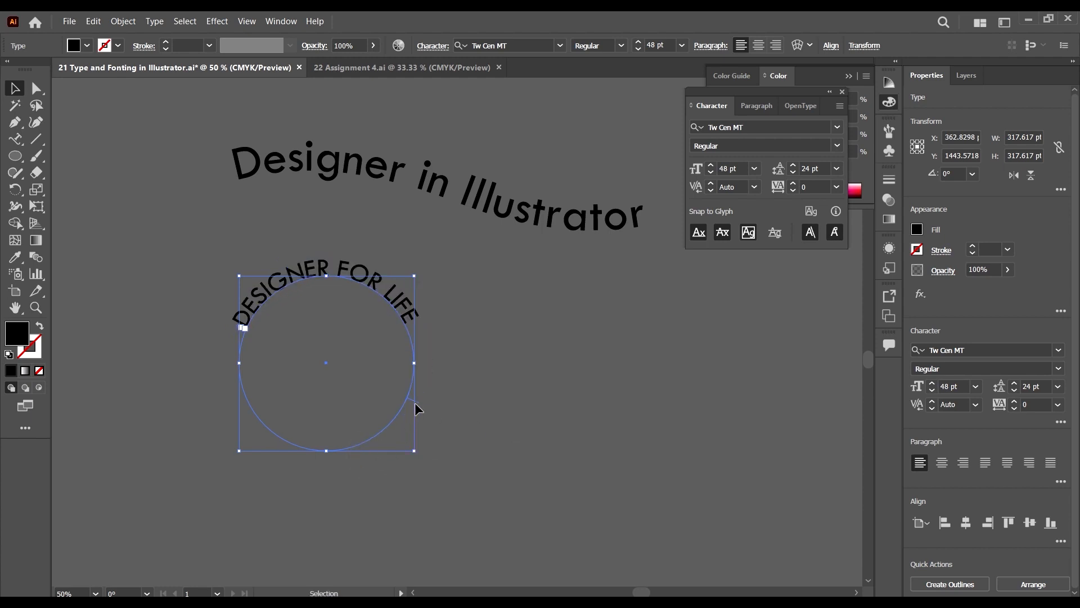
pyautogui.moveTo(415, 400); pyautogui.dragTo(416, 406)
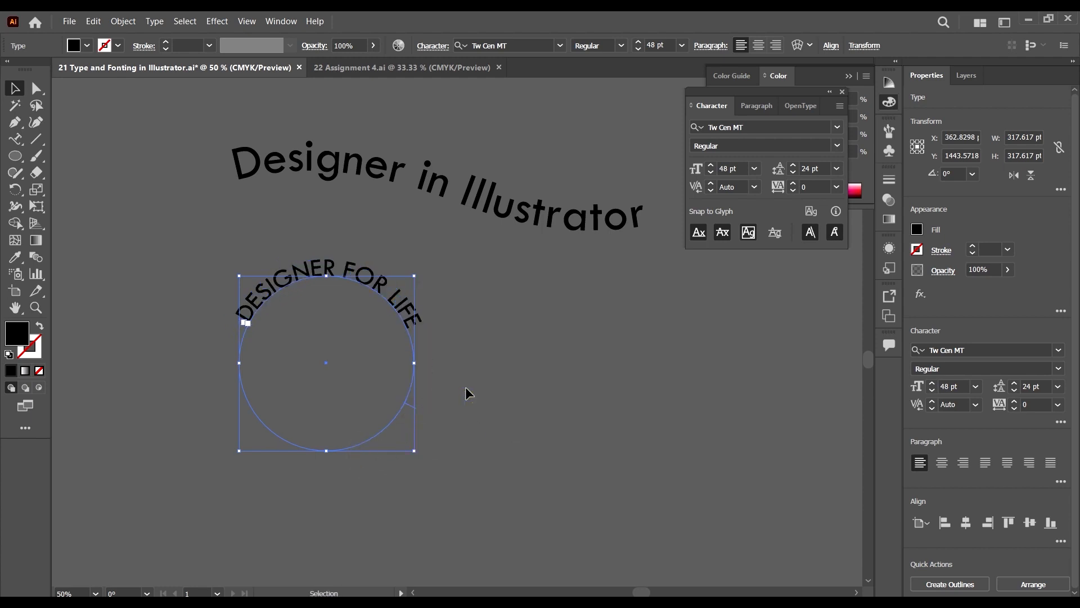
pyautogui.click(841, 189)
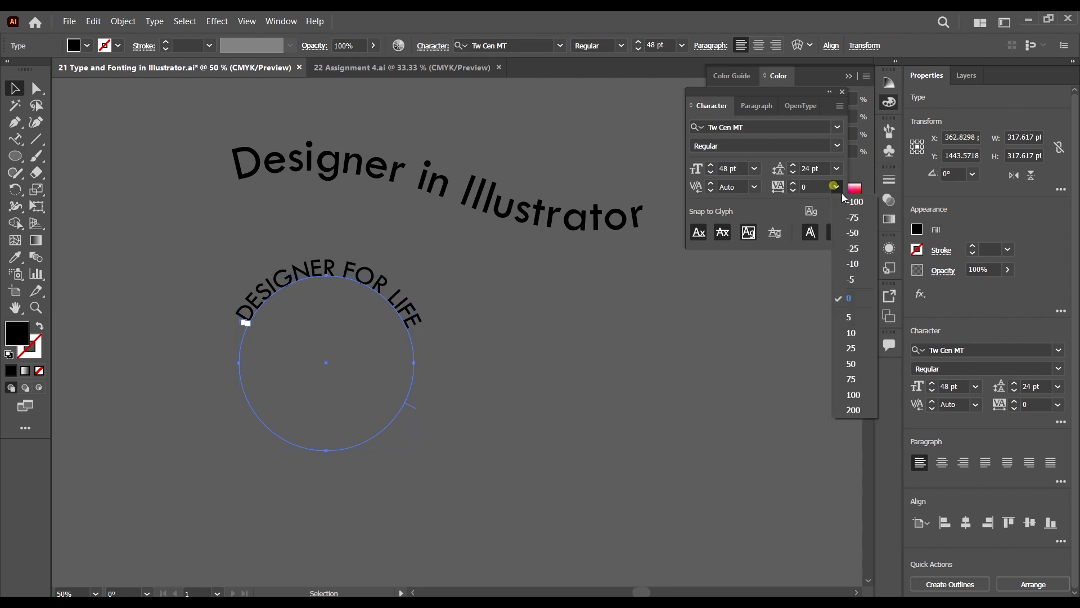
pyautogui.click(853, 233)
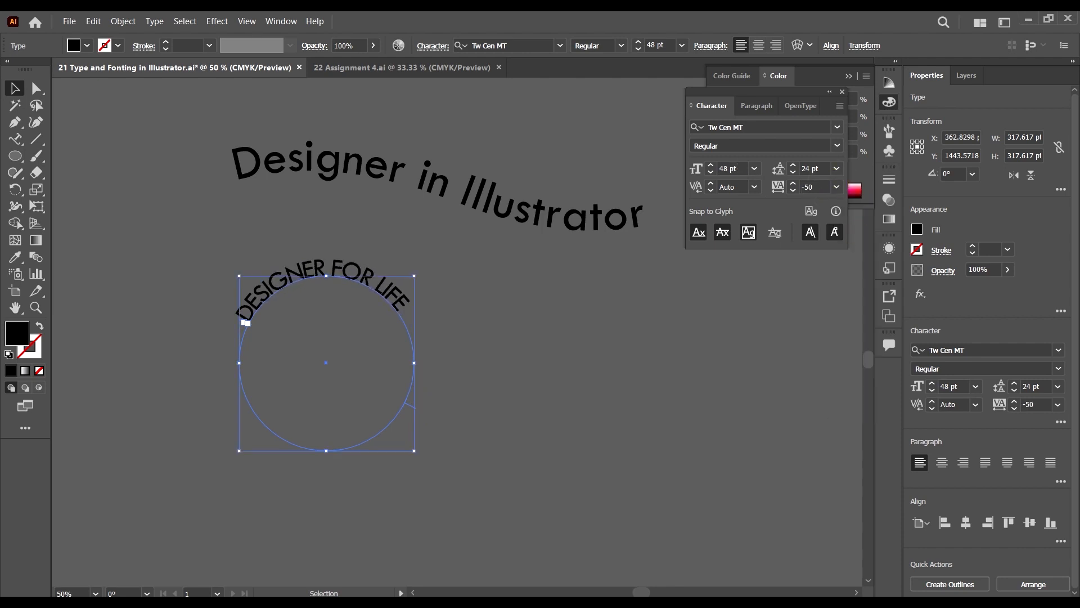
# Center-align the circular text and move its end bracket to the circle's right side so the text arcs over the top
pyautogui.click(942, 462)
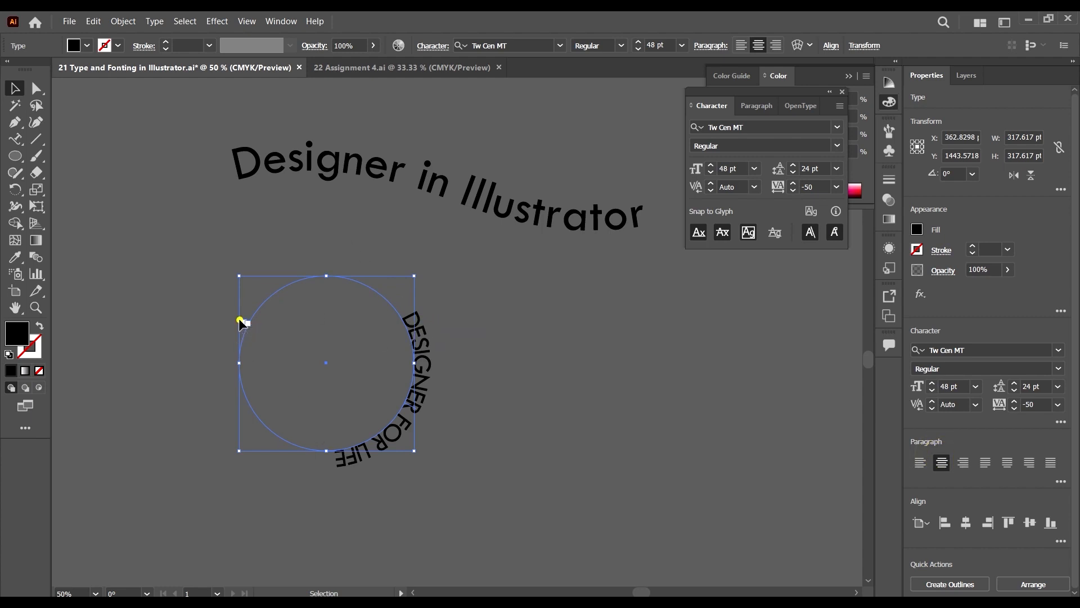
pyautogui.moveTo(241, 323); pyautogui.dragTo(495, 308)
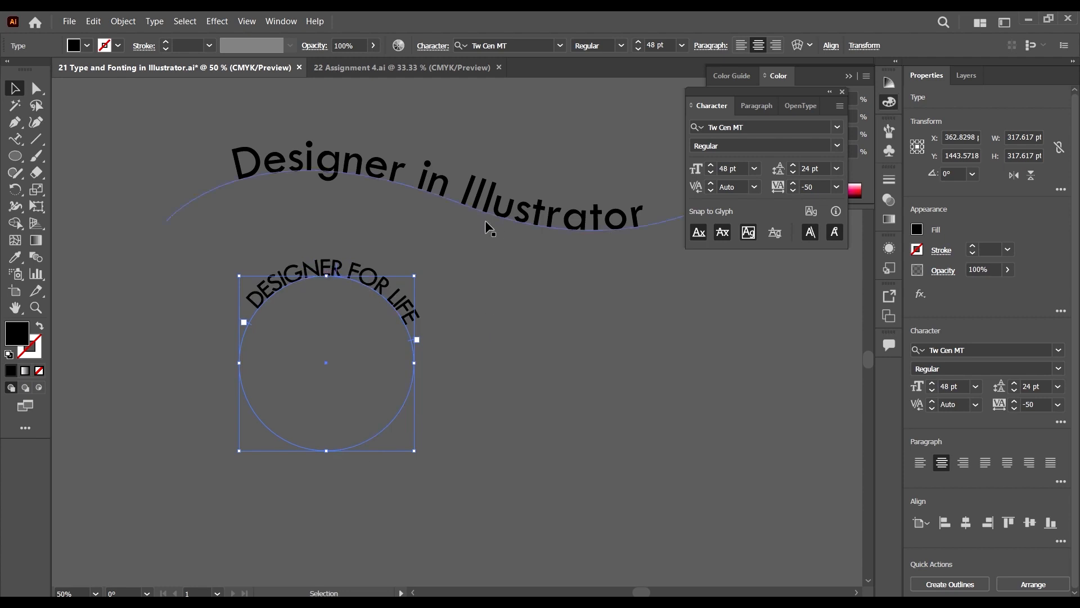
# Set the font style of the circular "DESIGNER FOR LIFE" text to Bold
pyautogui.scroll(1, 233, 289)
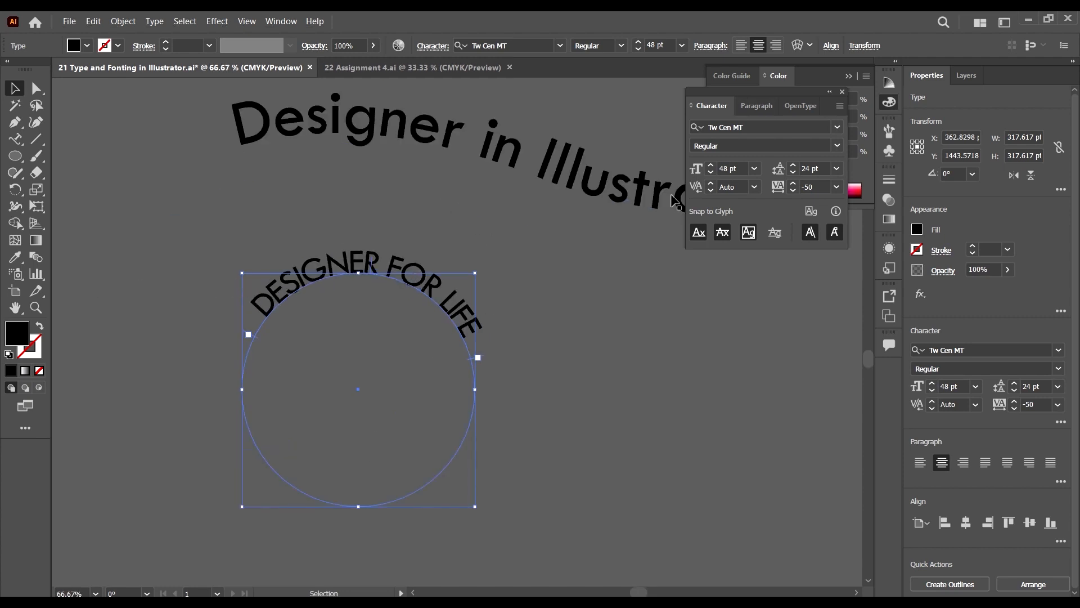
pyautogui.click(838, 147)
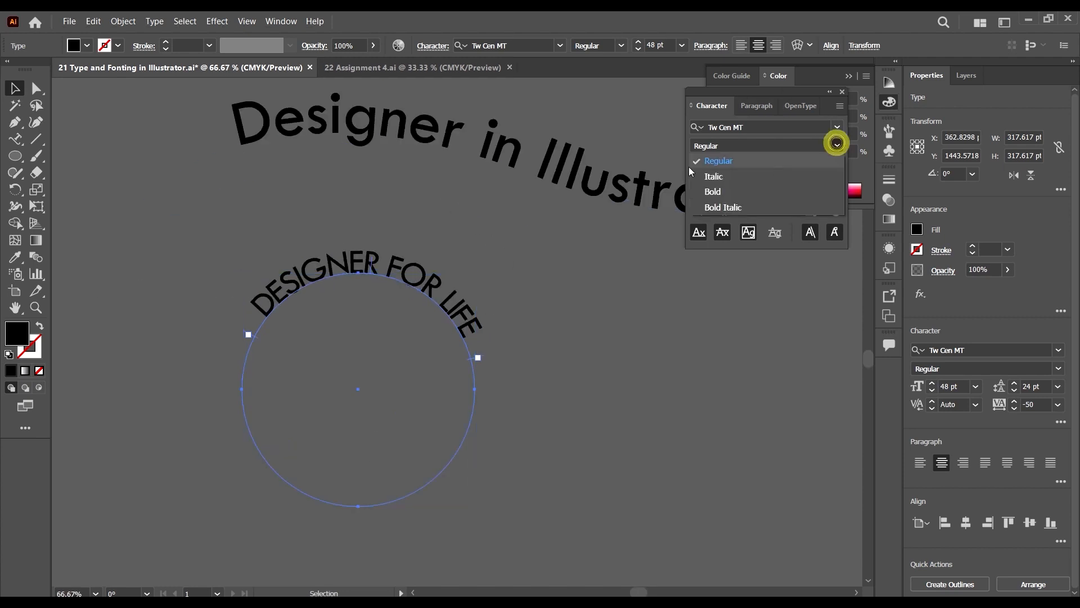
pyautogui.click(721, 191)
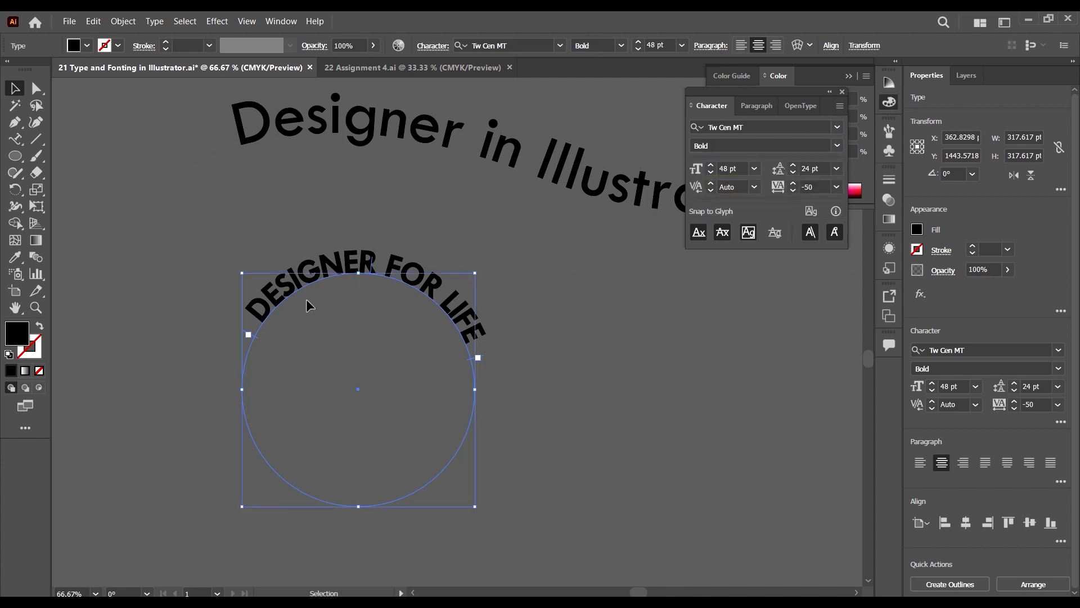
# Open the Type on a Path options for the circular "DESIGNER FOR LIFE" text and turn on the live preview with the Rainbow effect
pyautogui.hscroll(-1, 308, 304)
pyautogui.click(131, 22)
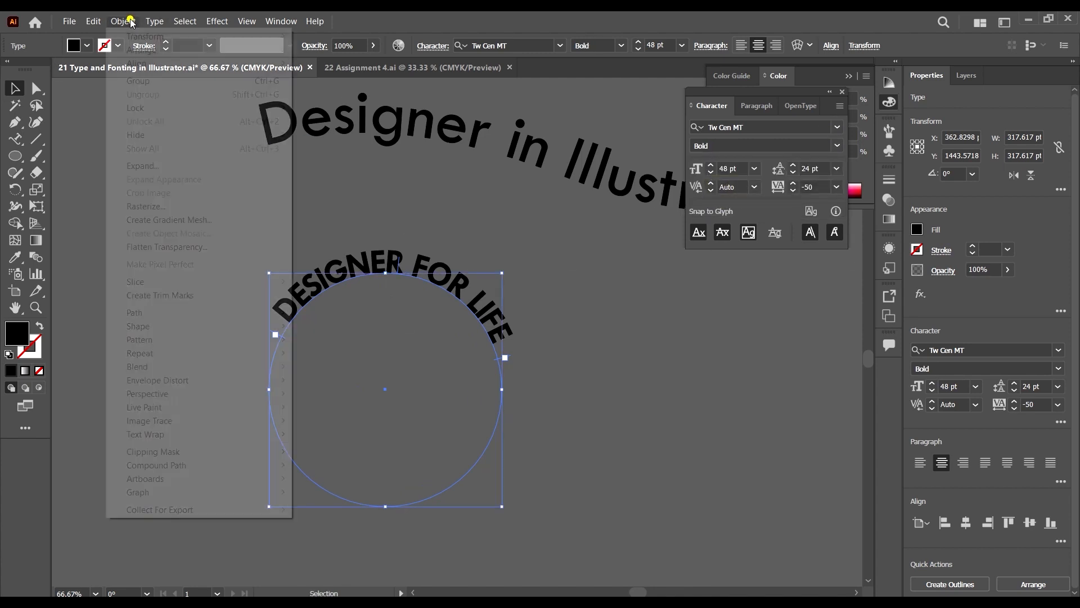
pyautogui.moveTo(158, 22)
pyautogui.click(251, 143)
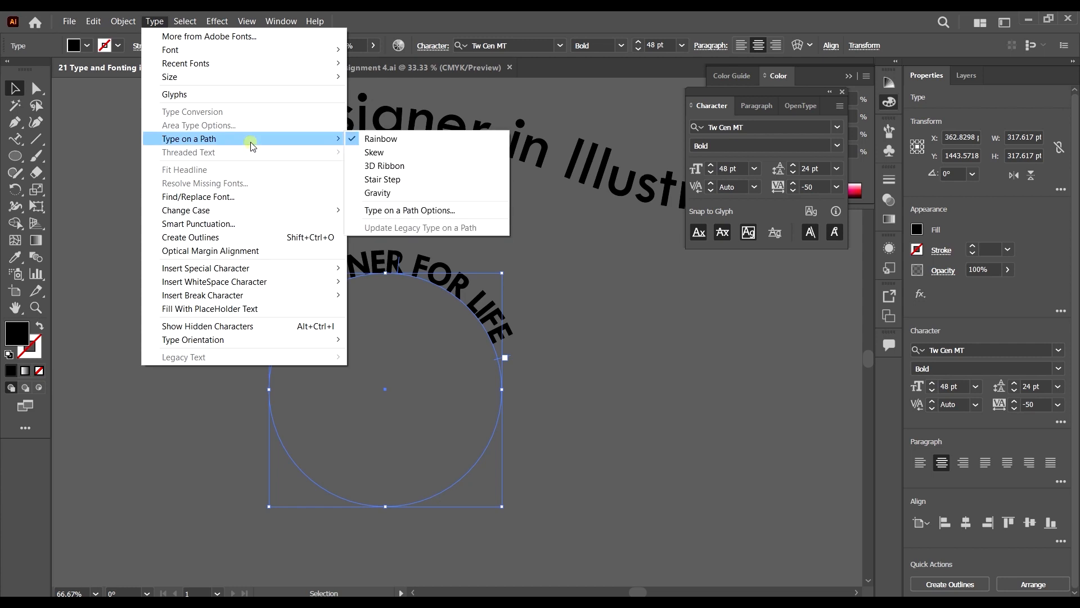
pyautogui.click(415, 211)
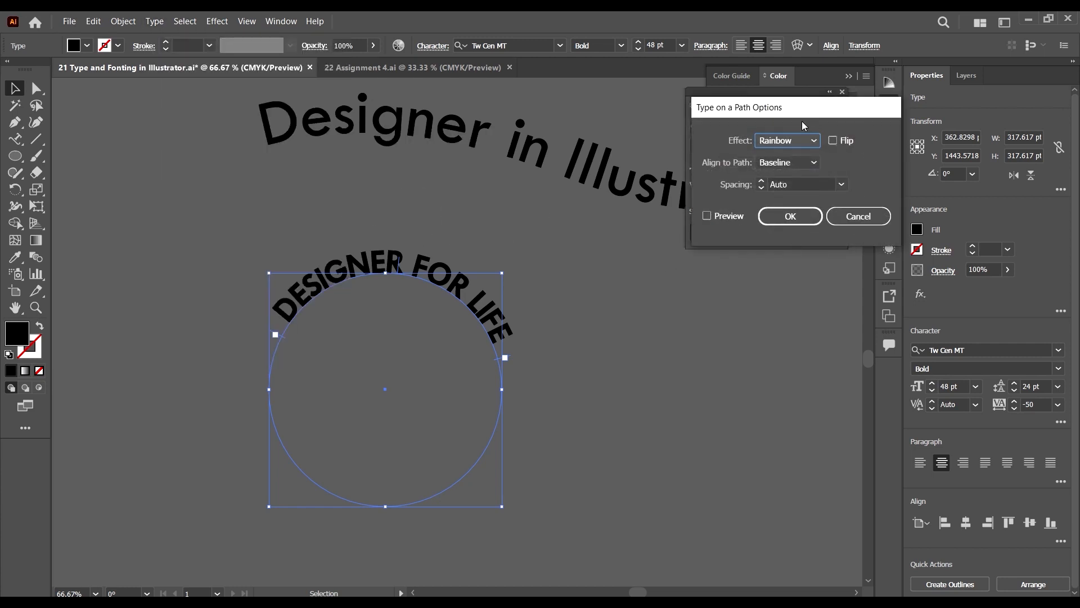
pyautogui.moveTo(806, 106); pyautogui.dragTo(764, 139)
pyautogui.click(728, 166)
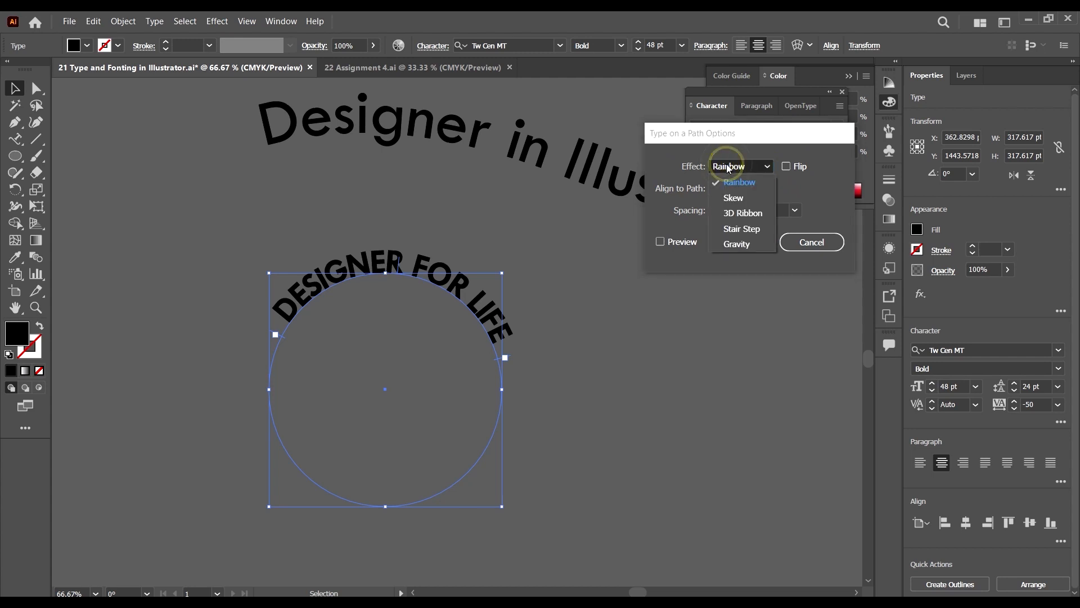
pyautogui.click(746, 203)
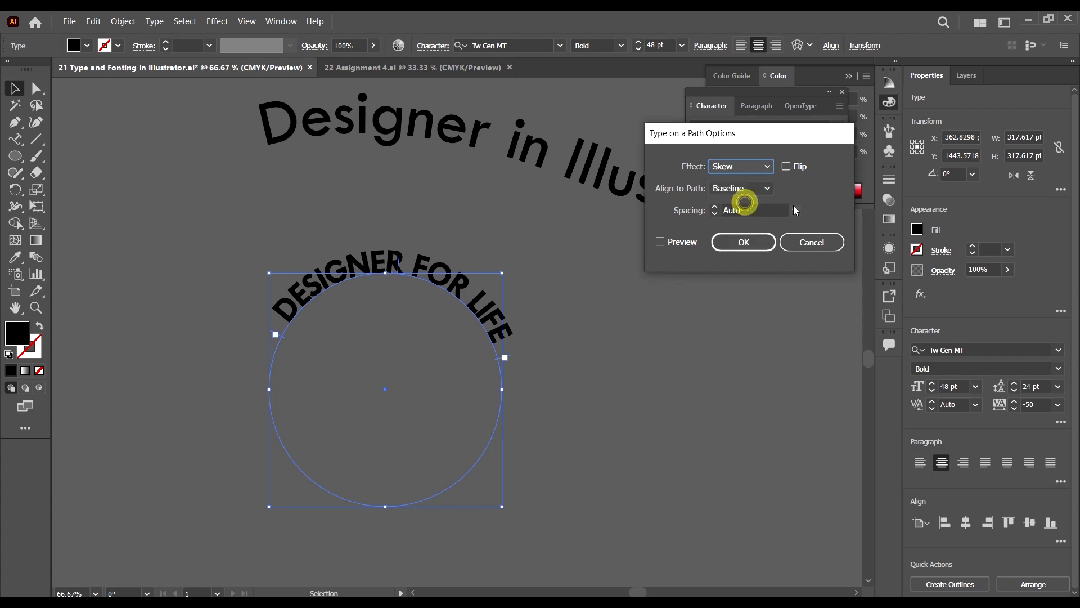
pyautogui.click(744, 162)
pyautogui.click(744, 178)
pyautogui.click(660, 242)
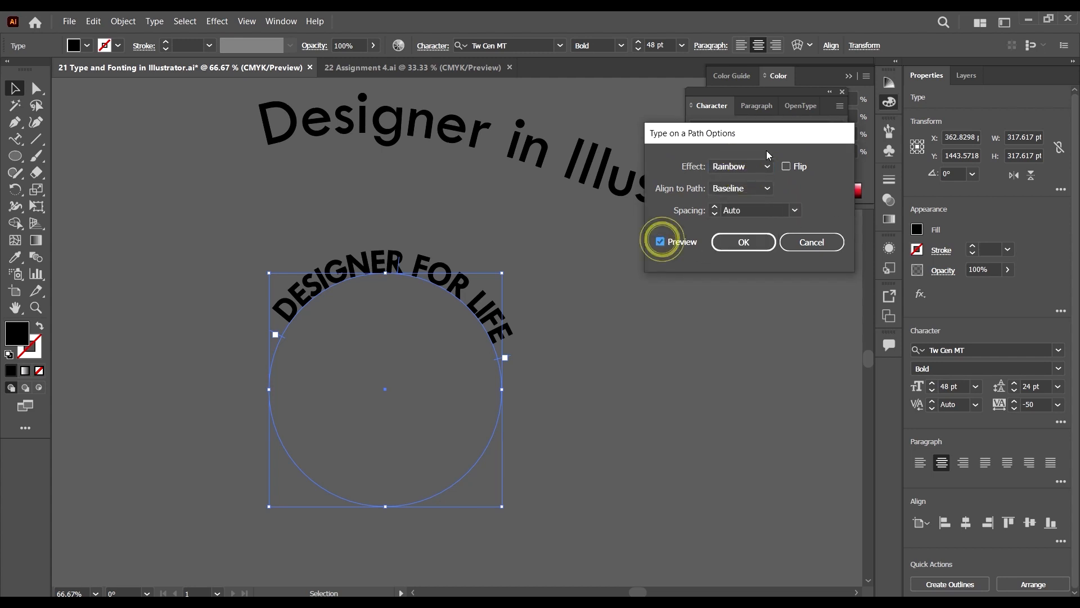
# Preview the Skew effect on the circular text with Baseline path alignment and Auto spacing
pyautogui.click(731, 165)
pyautogui.click(739, 199)
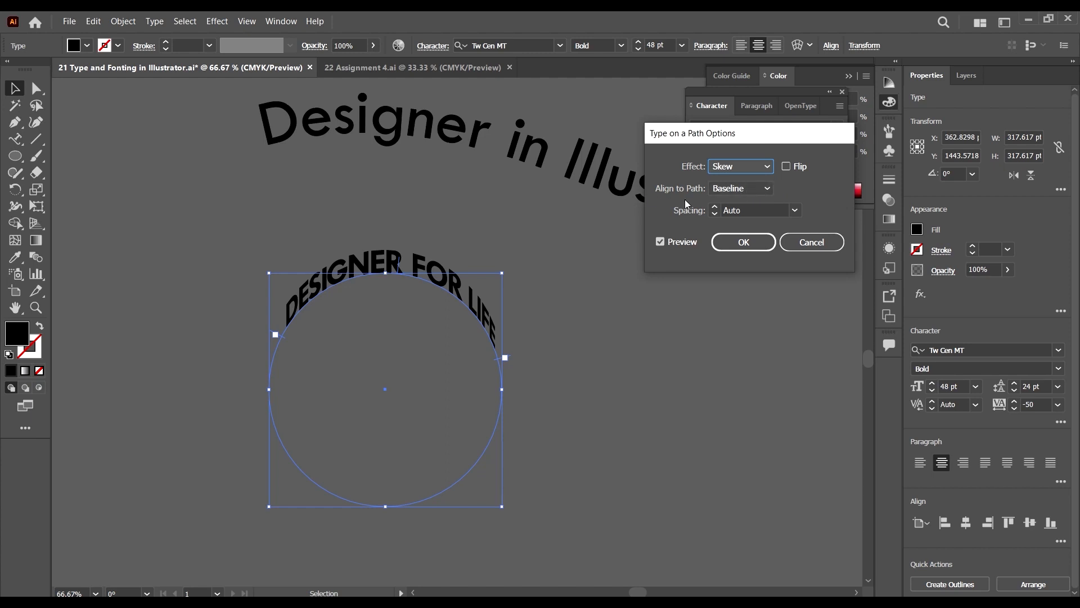
pyautogui.click(752, 192)
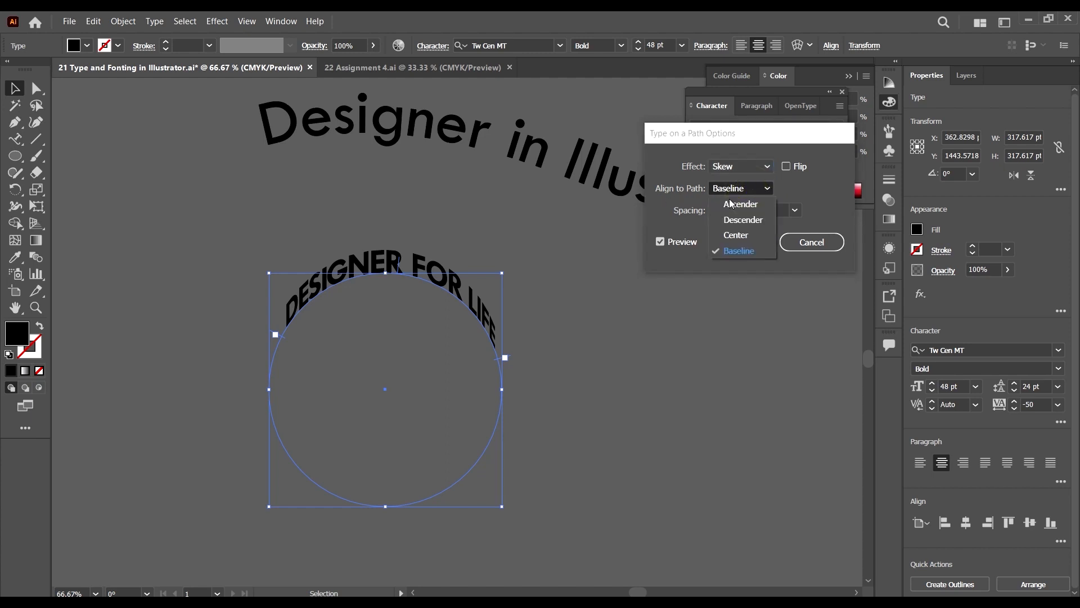
pyautogui.click(738, 249)
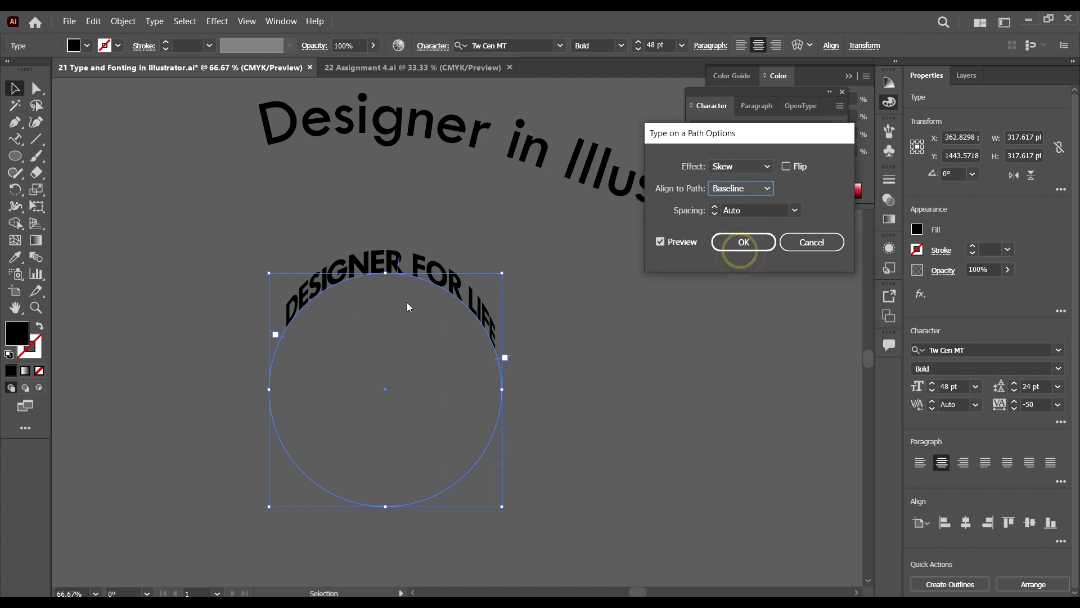
pyautogui.click(724, 211)
pyautogui.click(795, 209)
pyautogui.click(775, 194)
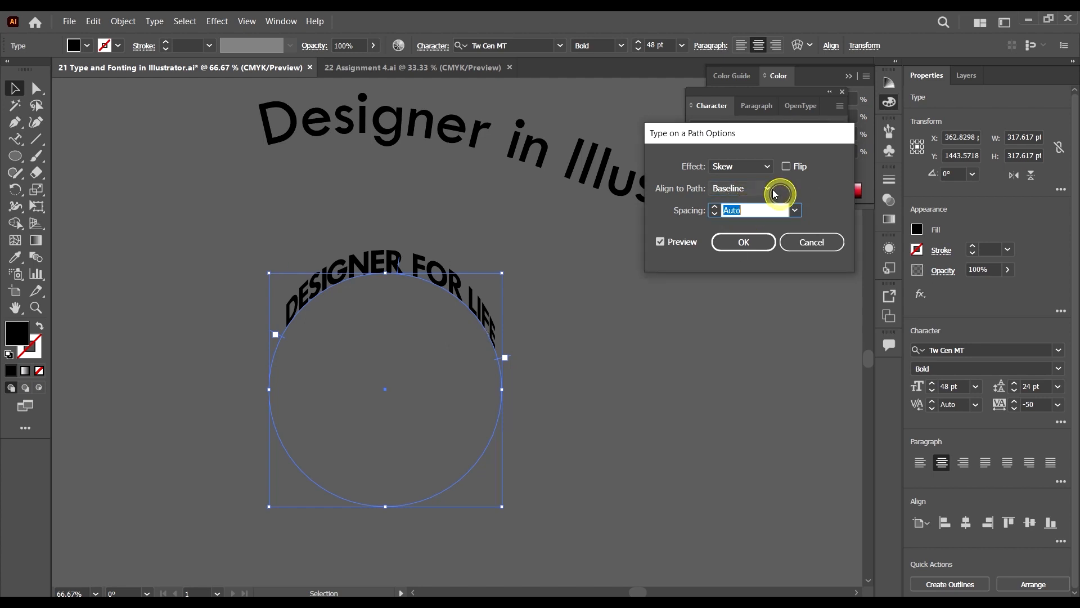
# Preview the Center, Descender and Ascender path alignments on the skewed circular text, and return the alignment to Baseline
pyautogui.click(767, 189)
pyautogui.click(751, 237)
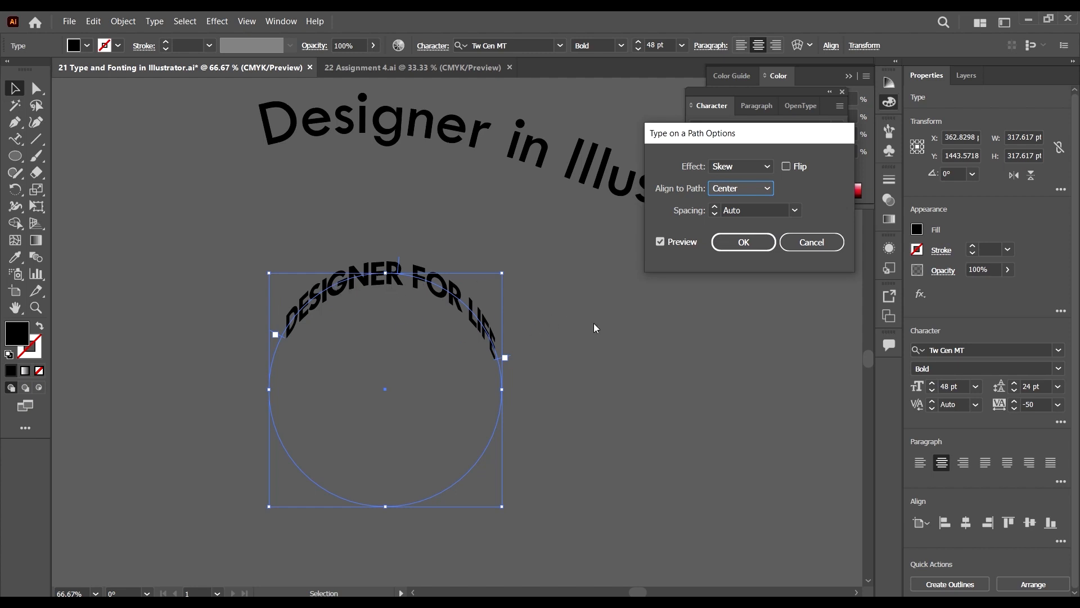
pyautogui.click(733, 188)
pyautogui.click(743, 215)
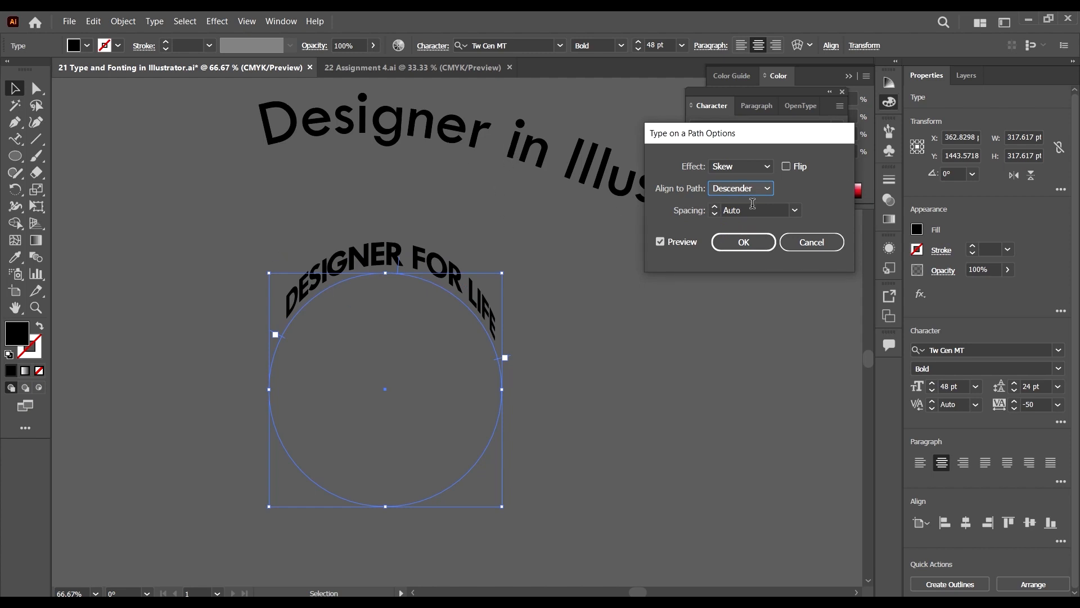
pyautogui.click(756, 194)
pyautogui.click(751, 207)
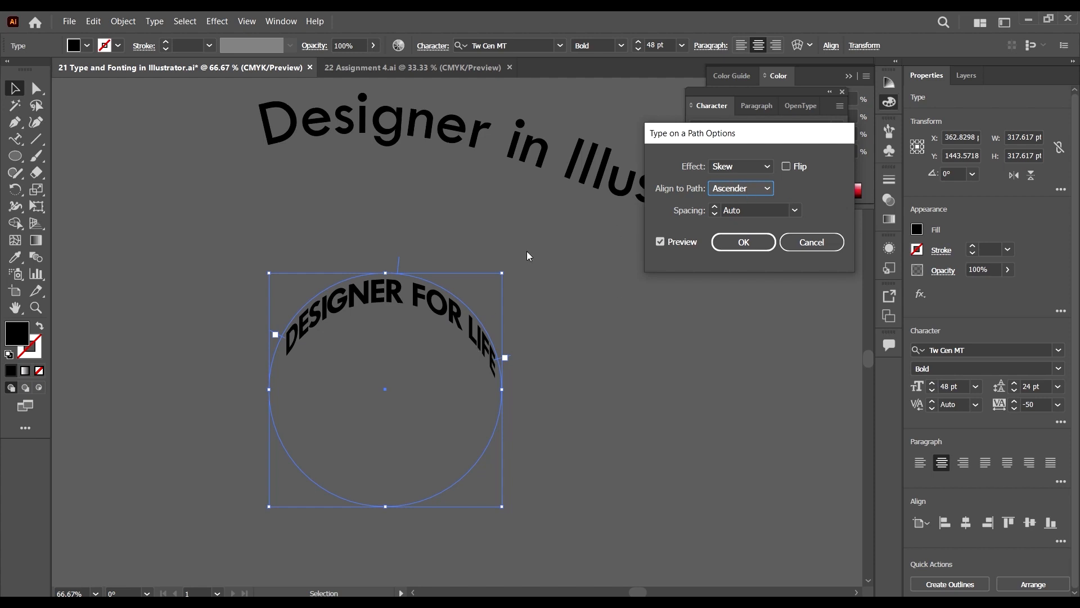
pyautogui.click(739, 189)
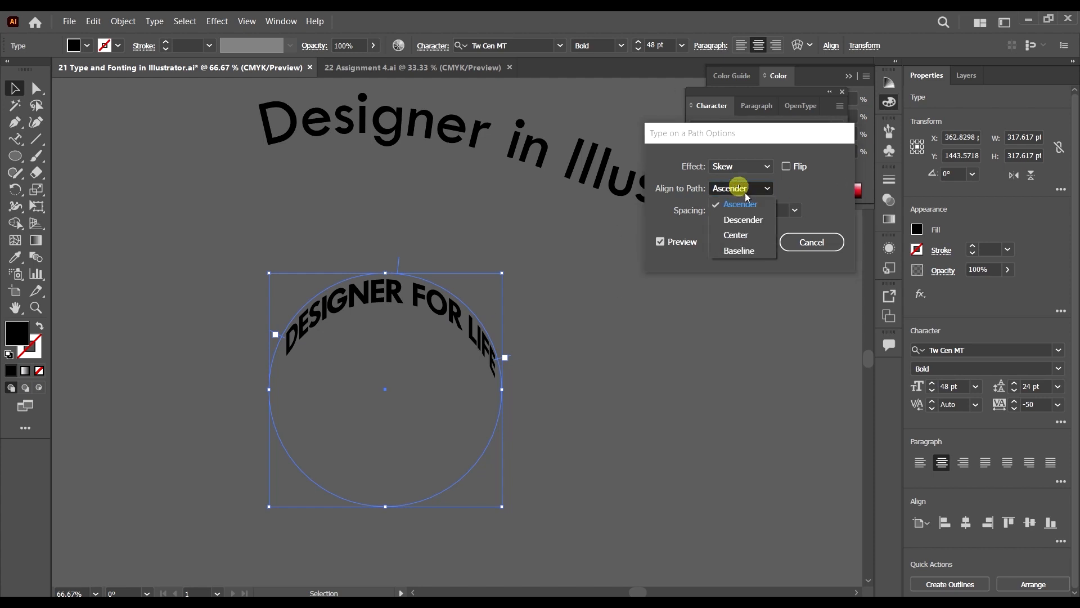
pyautogui.click(743, 251)
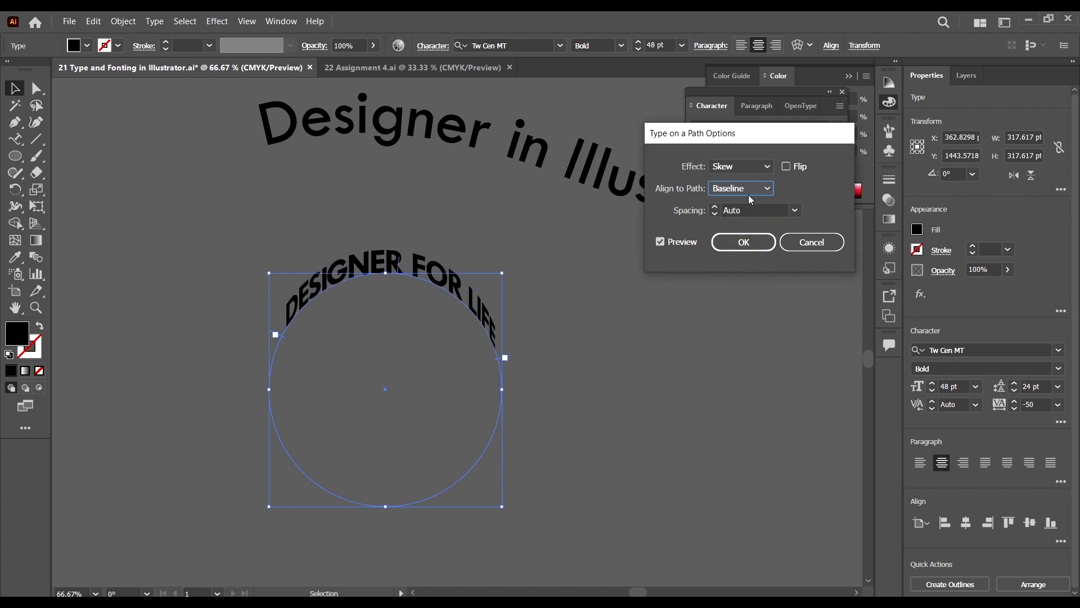
# Compare the Rainbow, Skew and 3D Ribbon effects on the circular text, ending with the Stair Step effect
pyautogui.click(763, 169)
pyautogui.click(734, 198)
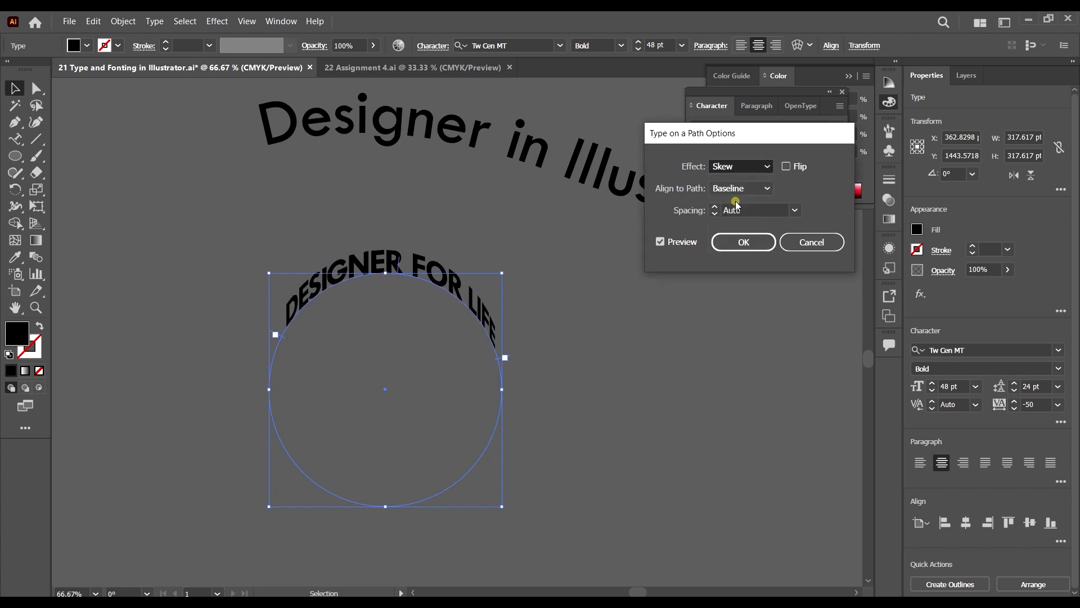
pyautogui.click(749, 169)
pyautogui.click(750, 182)
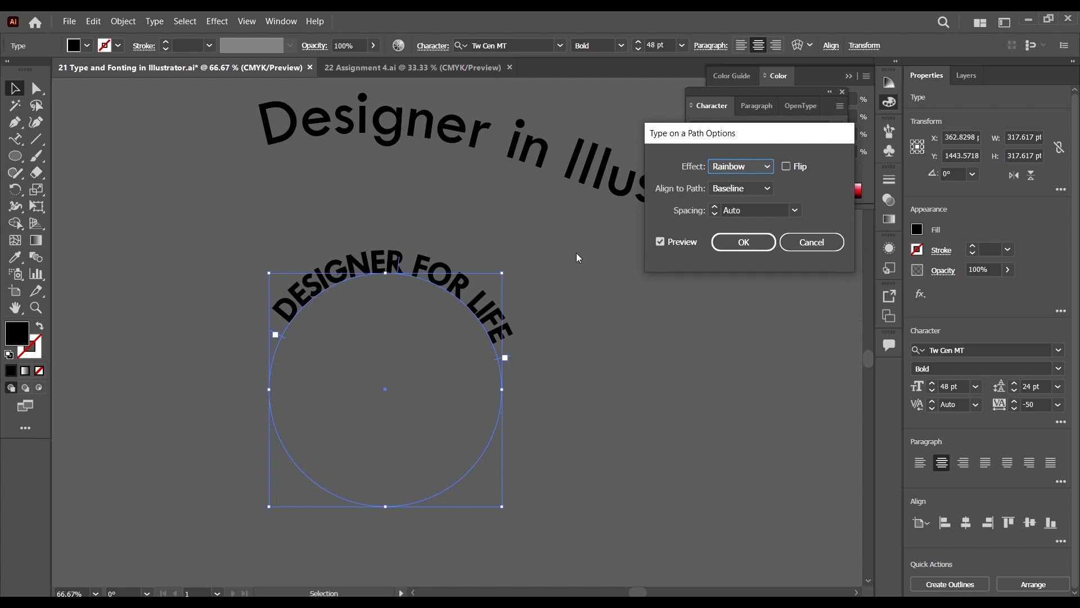
pyautogui.click(754, 166)
pyautogui.click(748, 197)
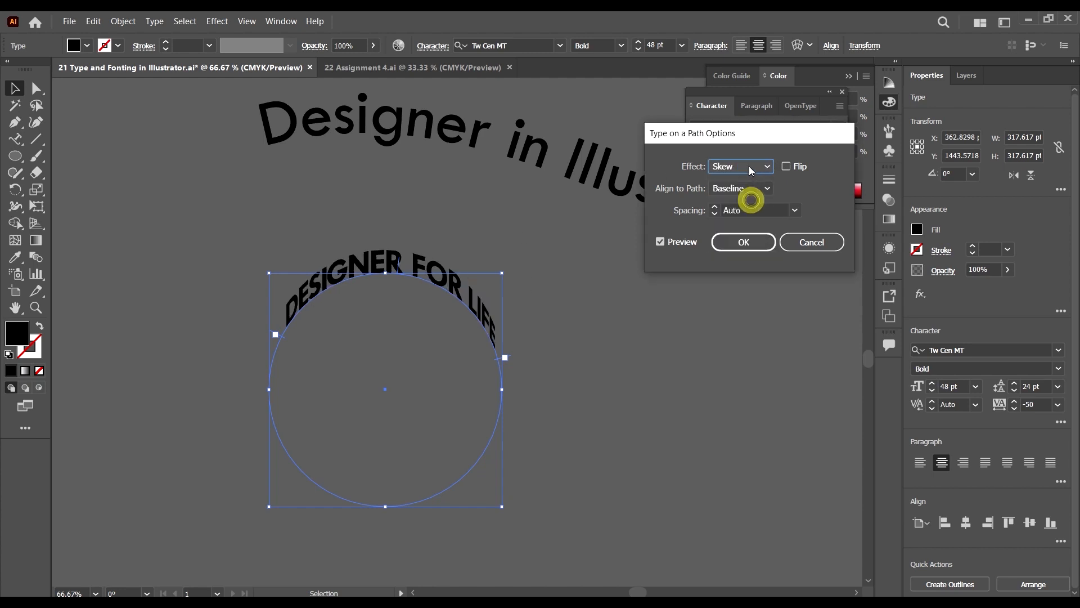
pyautogui.click(748, 166)
pyautogui.click(744, 213)
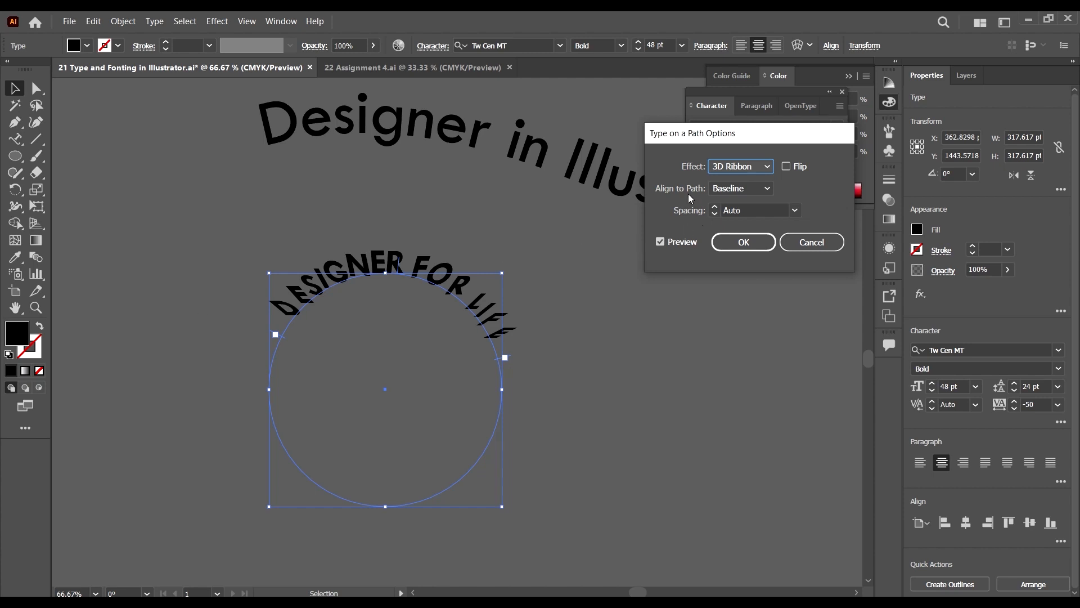
pyautogui.click(737, 167)
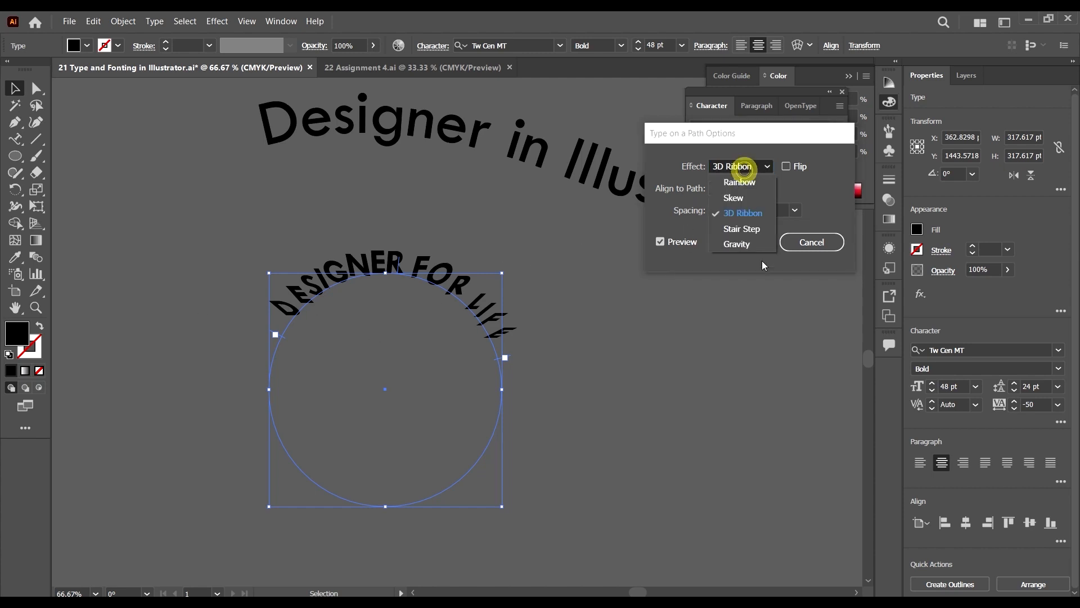
pyautogui.click(741, 229)
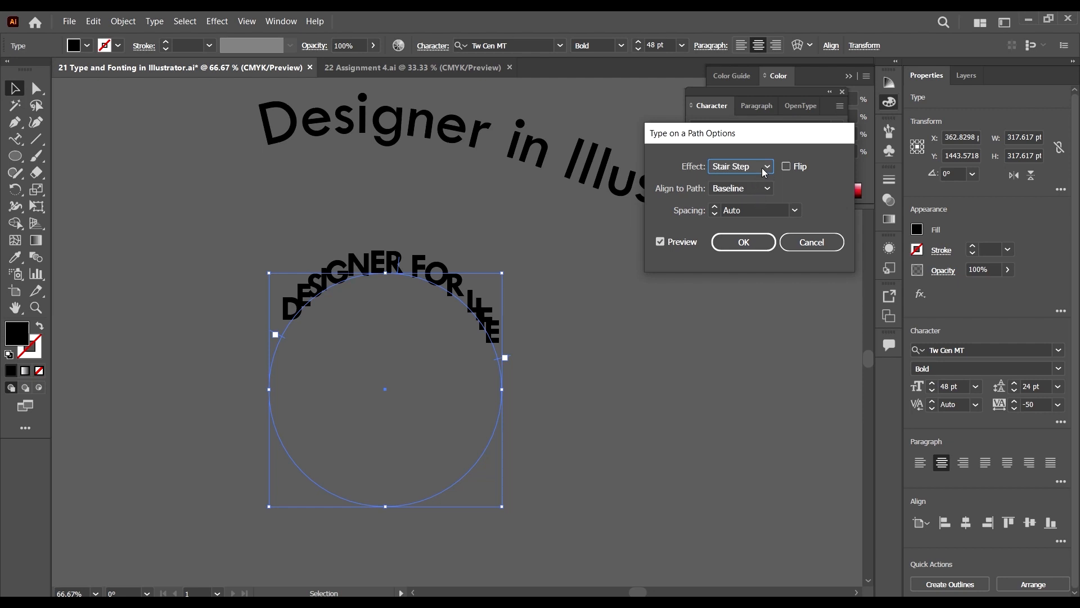
# Try spacing values of 7 pt, 30 pt and -36 pt on the Stair Step circular text
pyautogui.click(795, 210)
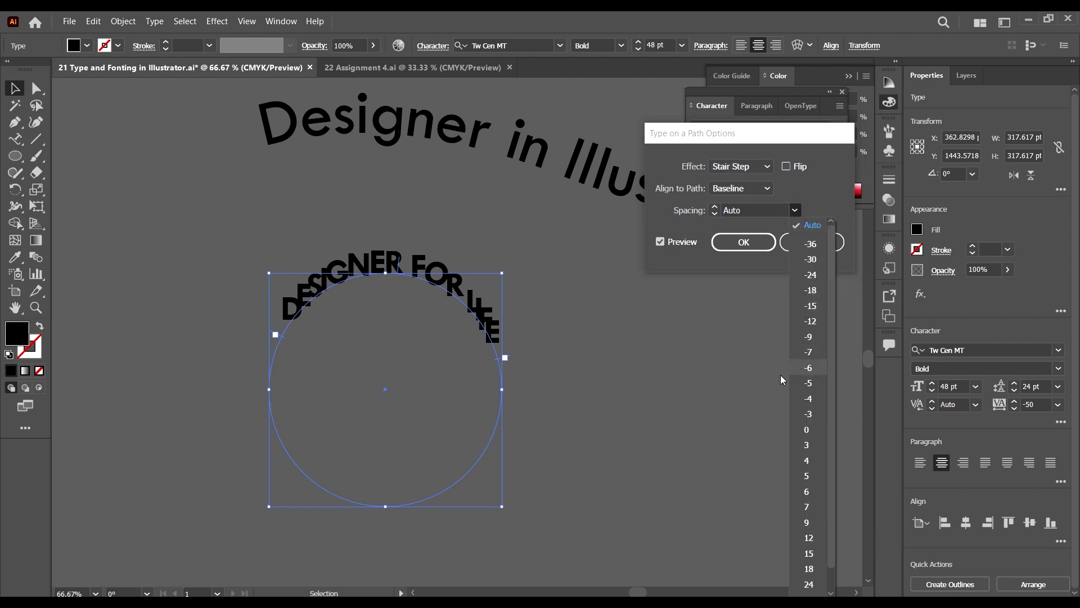
pyautogui.click(808, 506)
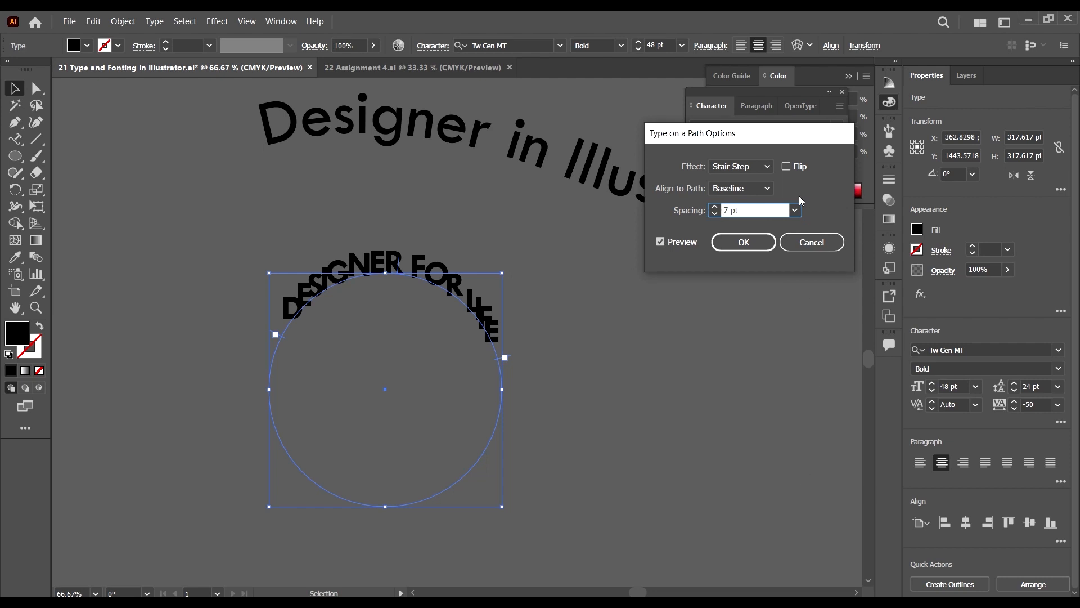
pyautogui.click(793, 214)
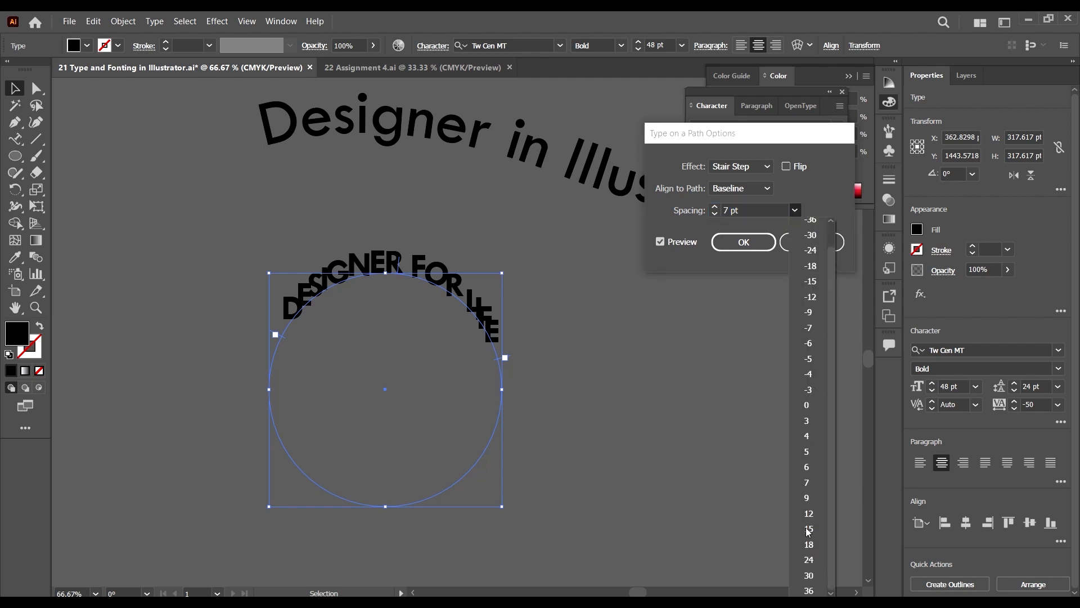
pyautogui.click(808, 575)
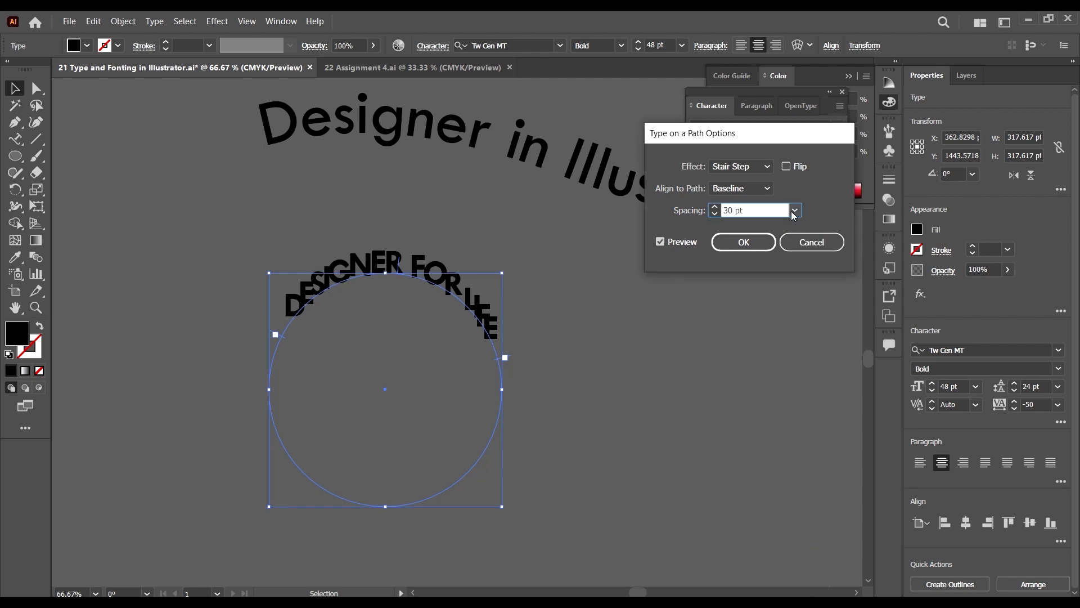
pyautogui.click(792, 212)
pyautogui.click(793, 210)
pyautogui.click(797, 210)
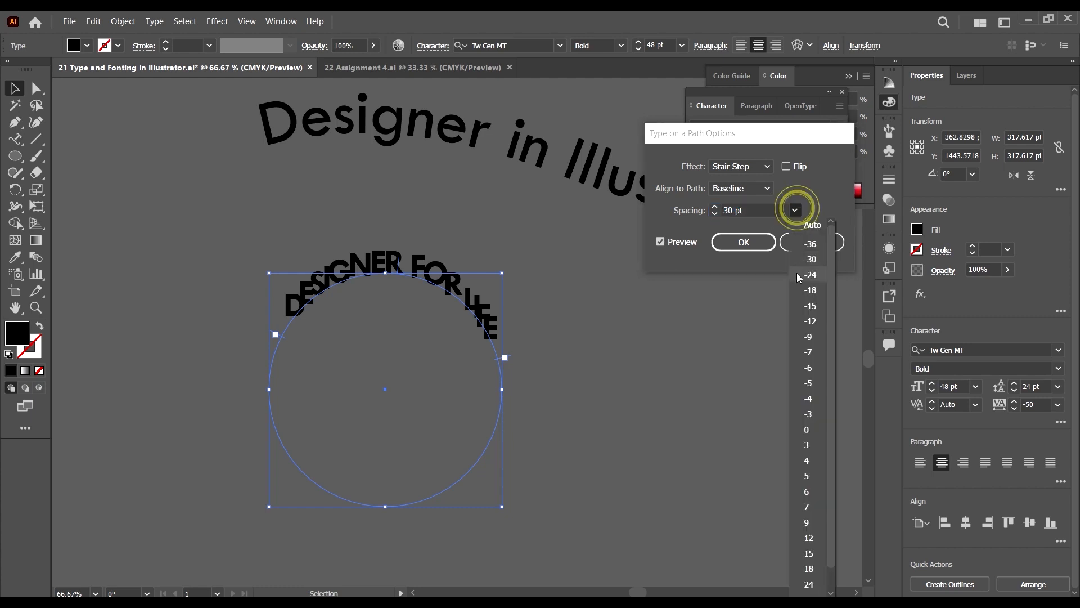
pyautogui.click(810, 246)
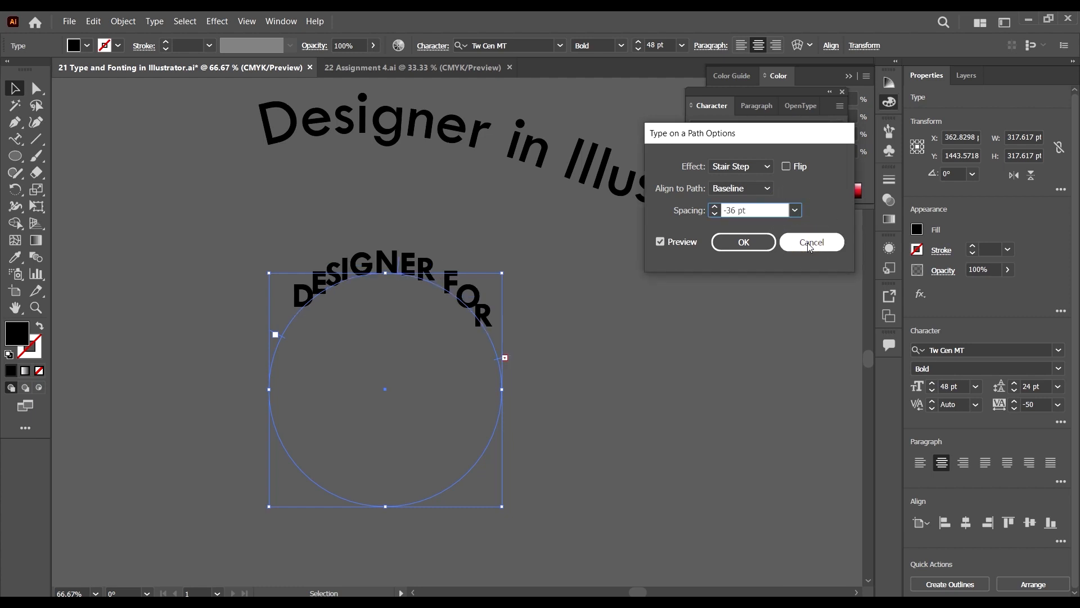
# Try spacing values of -9 pt, -15 pt and -30 pt on the Stair Step circular text
pyautogui.click(795, 210)
pyautogui.click(810, 340)
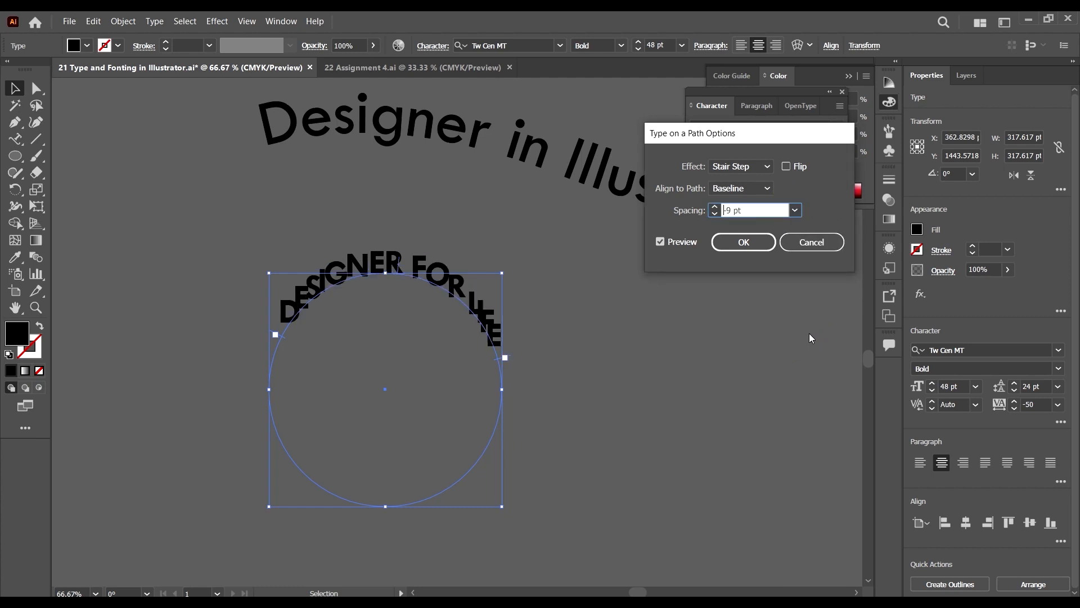
pyautogui.click(794, 210)
pyautogui.click(814, 304)
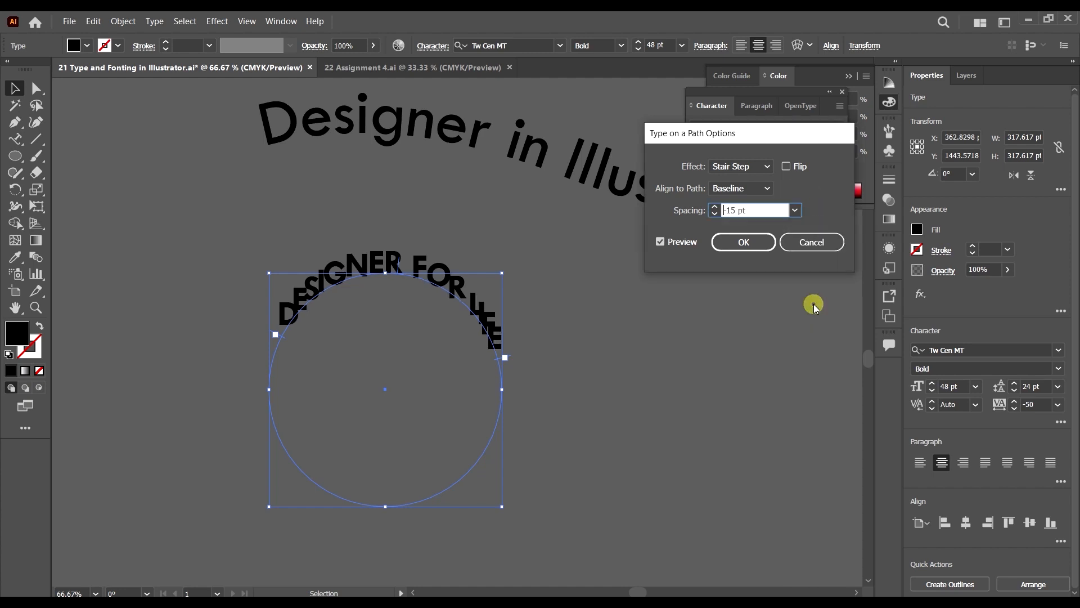
pyautogui.click(795, 210)
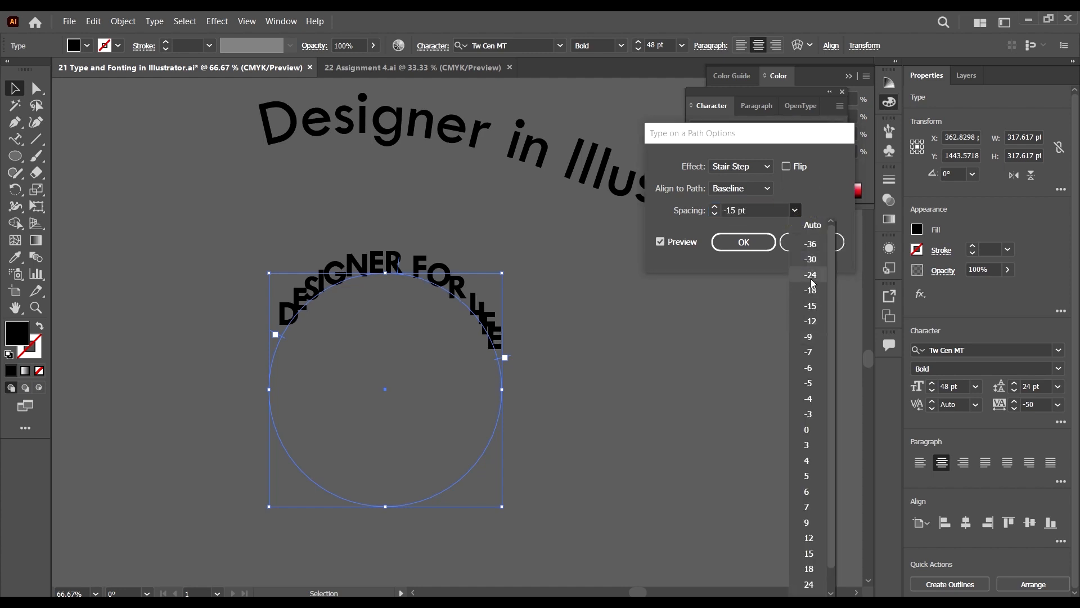
pyautogui.click(811, 259)
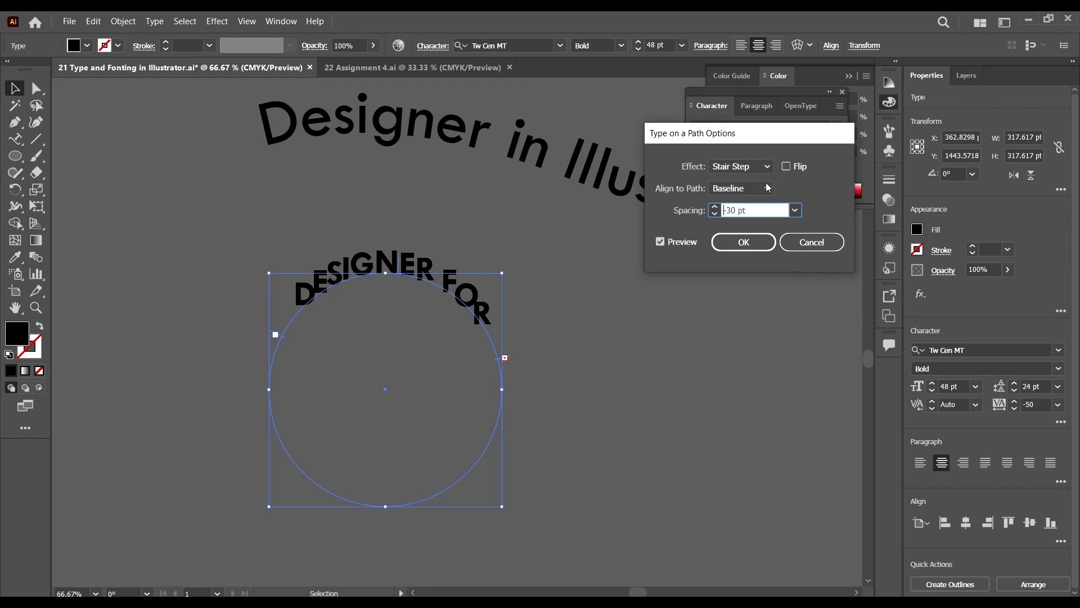
# Switch the circular text's path effect to Gravity and set its spacing to 0 pt
pyautogui.click(768, 187)
pyautogui.click(768, 187)
pyautogui.click(769, 167)
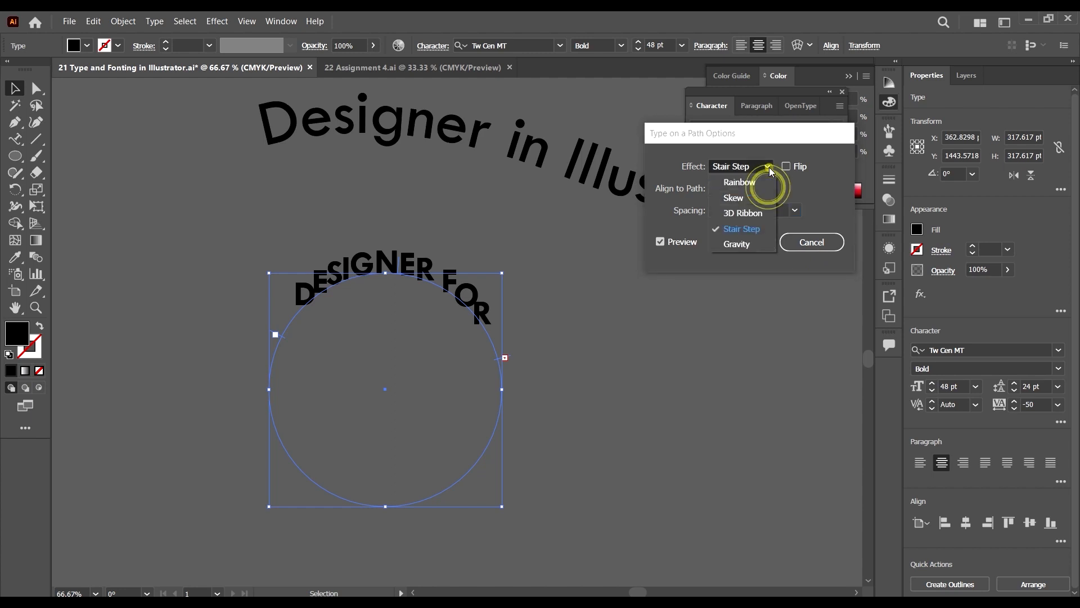
pyautogui.click(744, 243)
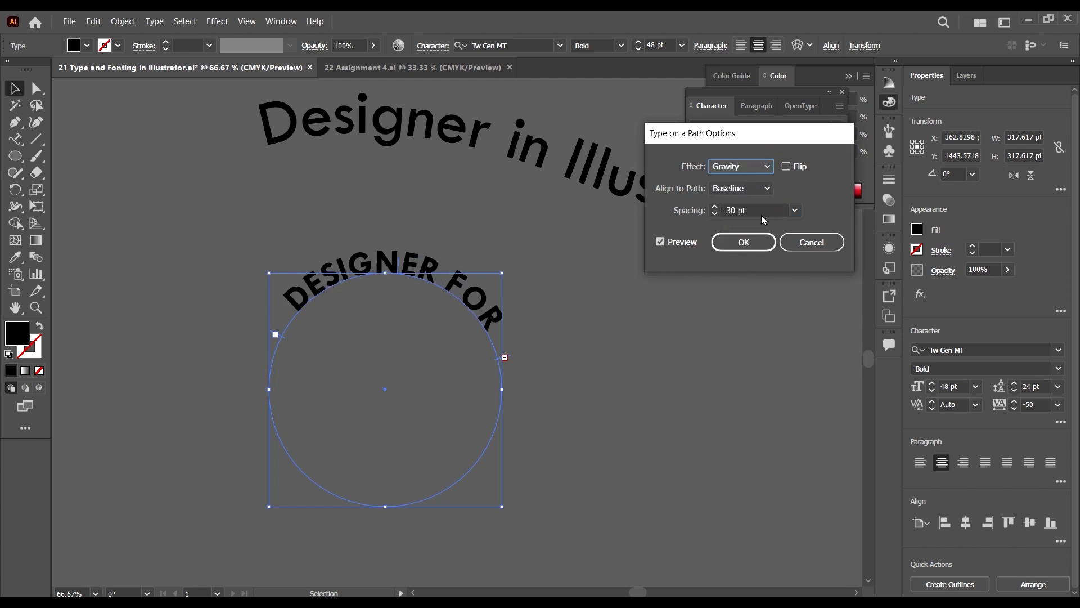
pyautogui.click(794, 210)
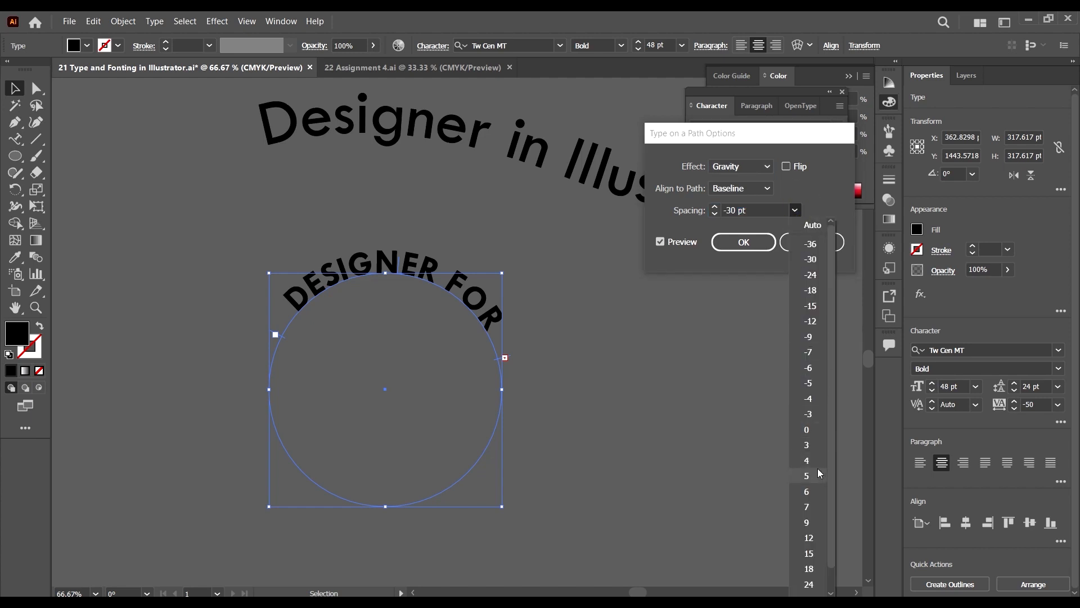
pyautogui.click(810, 429)
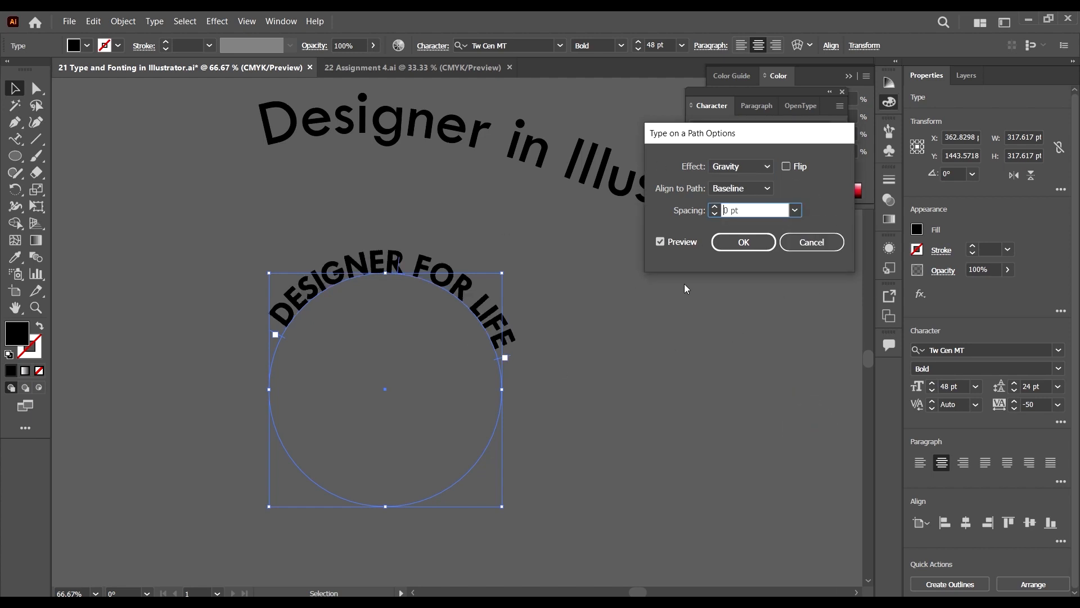
# Apply the Type on a Path options to the circular text
pyautogui.moveTo(692, 138); pyautogui.dragTo(686, 128)
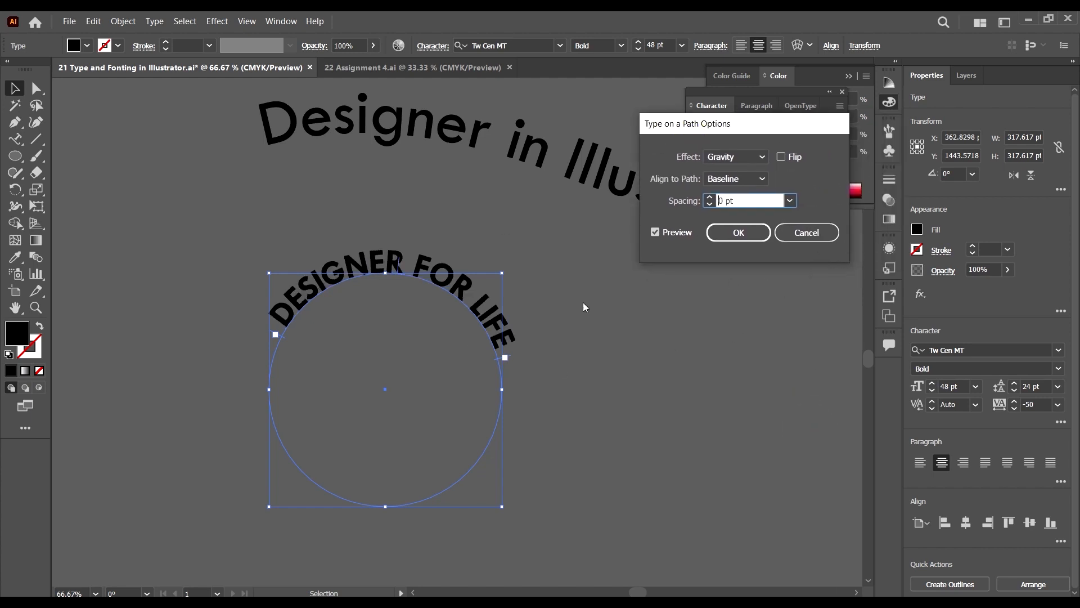
pyautogui.click(730, 233)
pyautogui.hotkey('ctrl', '+')
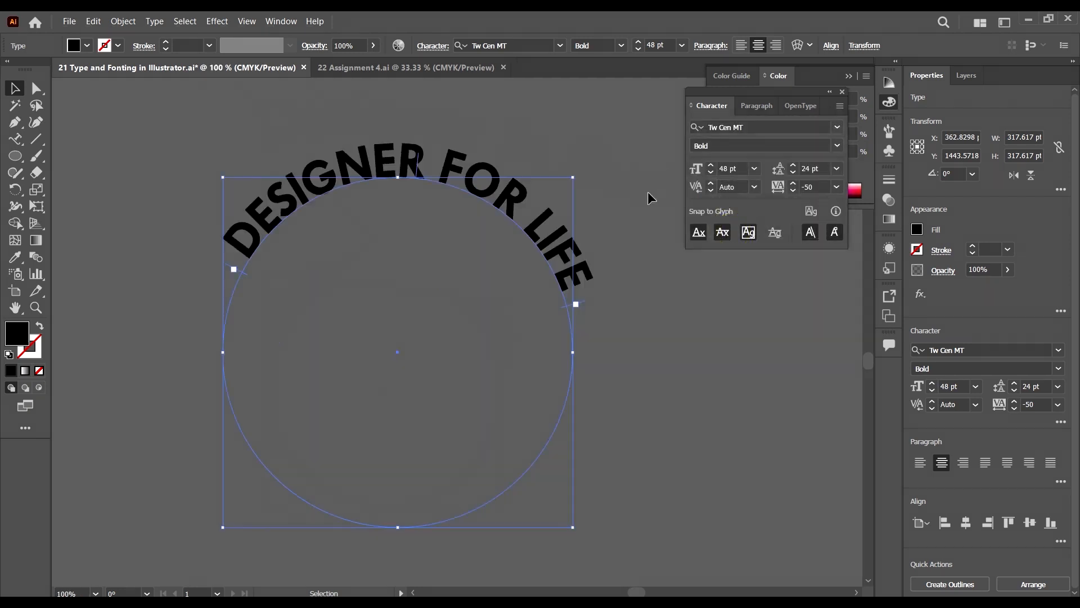
# Select the whole Splendiferous badge and move it to about X 2575 pt, Y 473 pt
pyautogui.hotkey('ctrl', '-')
pyautogui.hotkey('ctrl', '-')
pyautogui.hotkey('ctrl', '-')
pyautogui.hotkey('ctrl', '-')
pyautogui.hotkey('ctrl', '-')
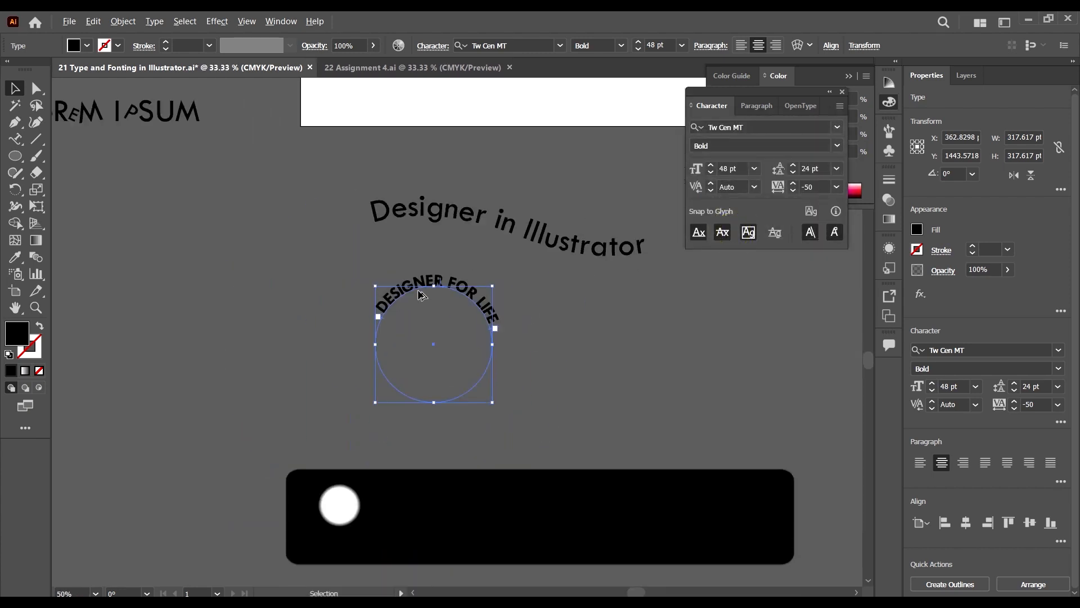
pyautogui.scroll(2, 563, 333)
pyautogui.moveTo(783, 316); pyautogui.dragTo(537, 347)
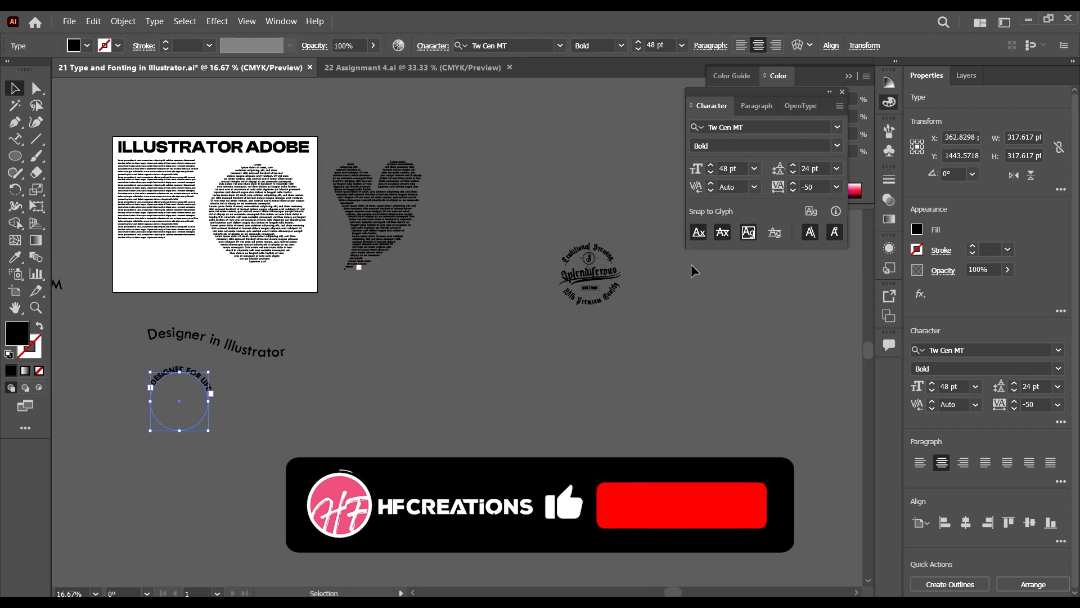
pyautogui.scroll(4, 626, 272)
pyautogui.scroll(-1, 585, 278)
pyautogui.moveTo(591, 394); pyautogui.dragTo(450, 209)
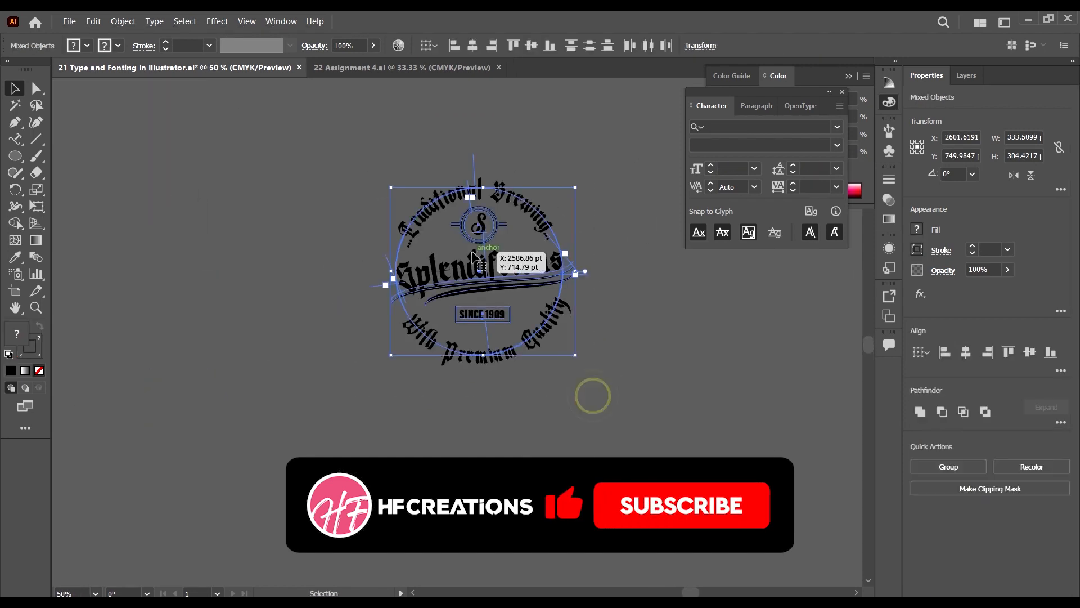
pyautogui.moveTo(501, 256); pyautogui.dragTo(332, 244)
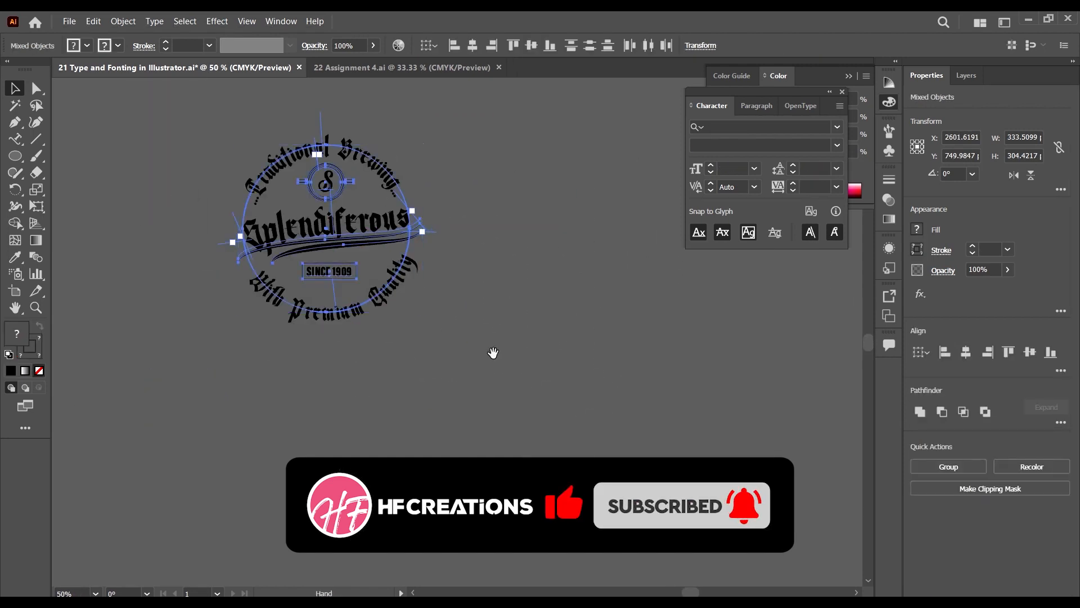
pyautogui.moveTo(498, 353); pyautogui.dragTo(750, 391)
pyautogui.moveTo(585, 282); pyautogui.dragTo(735, 293)
pyautogui.moveTo(664, 393); pyautogui.dragTo(524, 429)
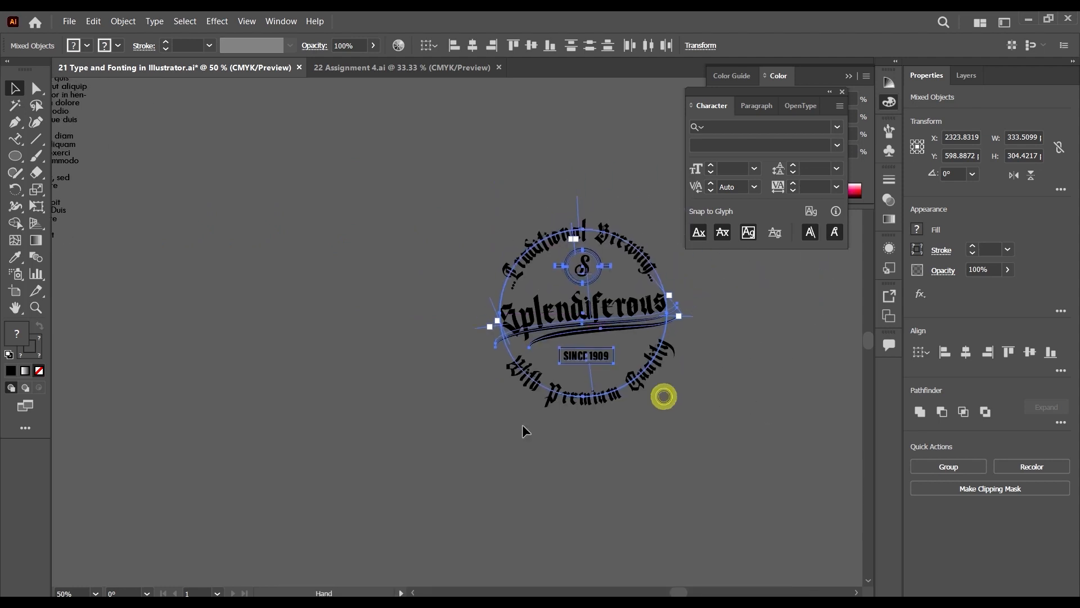
pyautogui.moveTo(595, 340); pyautogui.dragTo(587, 307)
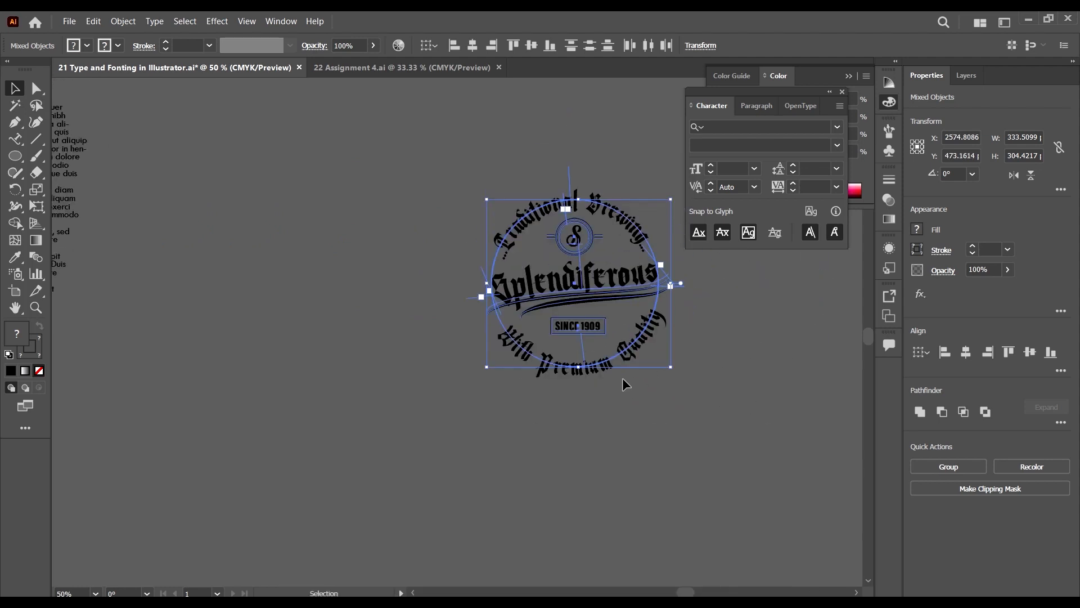
# Deselect the Splendiferous badge and save the document
pyautogui.hscroll(1, 625, 304)
pyautogui.scroll(1, 567, 264)
pyautogui.click(682, 371)
pyautogui.hscroll(-1, 548, 256)
pyautogui.hotkey('ctrl', 's')
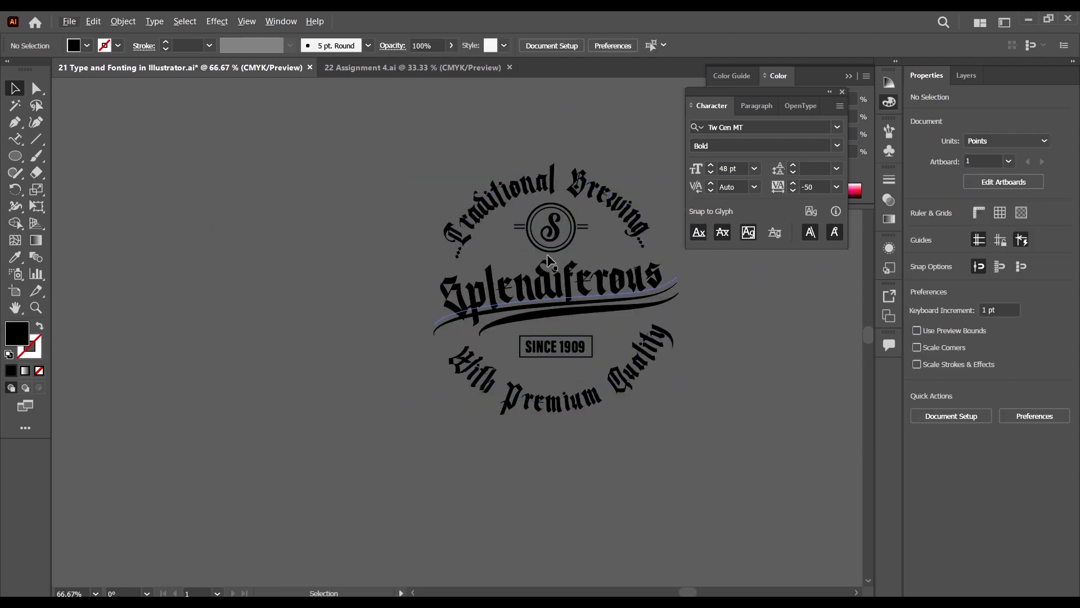
# Draw a shallow S-shaped open path about 309 pt wide below the badge and tilt it about 3.6°
pyautogui.scroll(2, 560, 205)
pyautogui.scroll(-7, 429, 252)
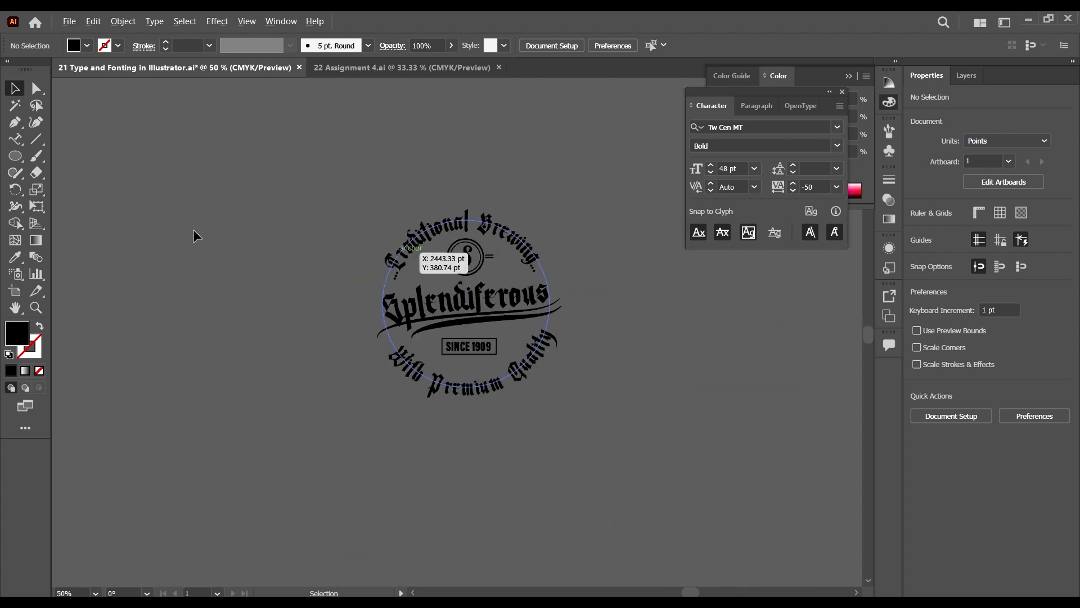
pyautogui.scroll(4, 577, 374)
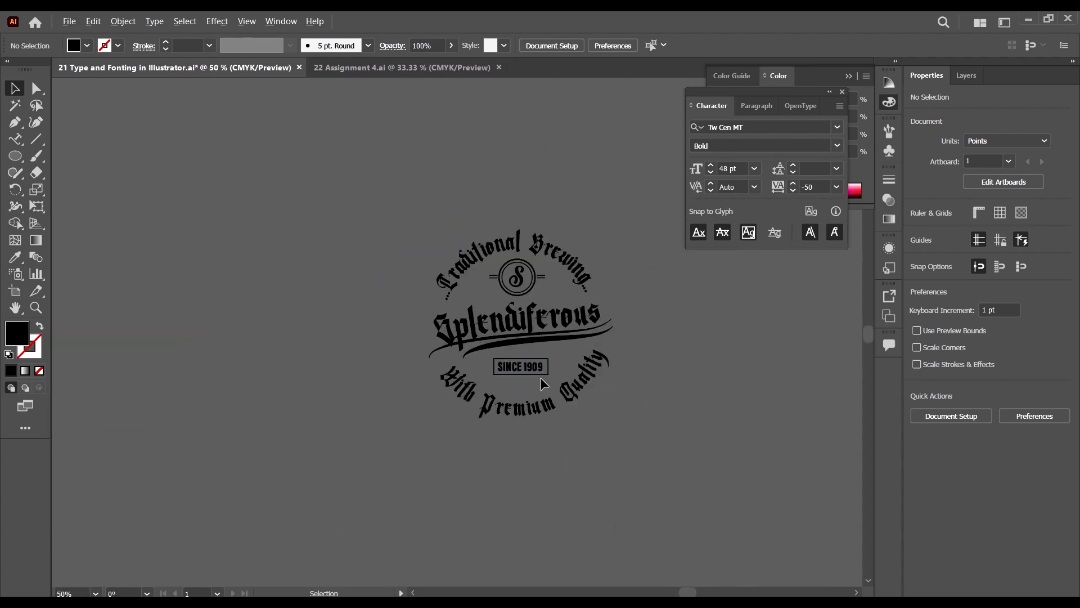
pyautogui.scroll(-1, 575, 384)
pyautogui.click(16, 122)
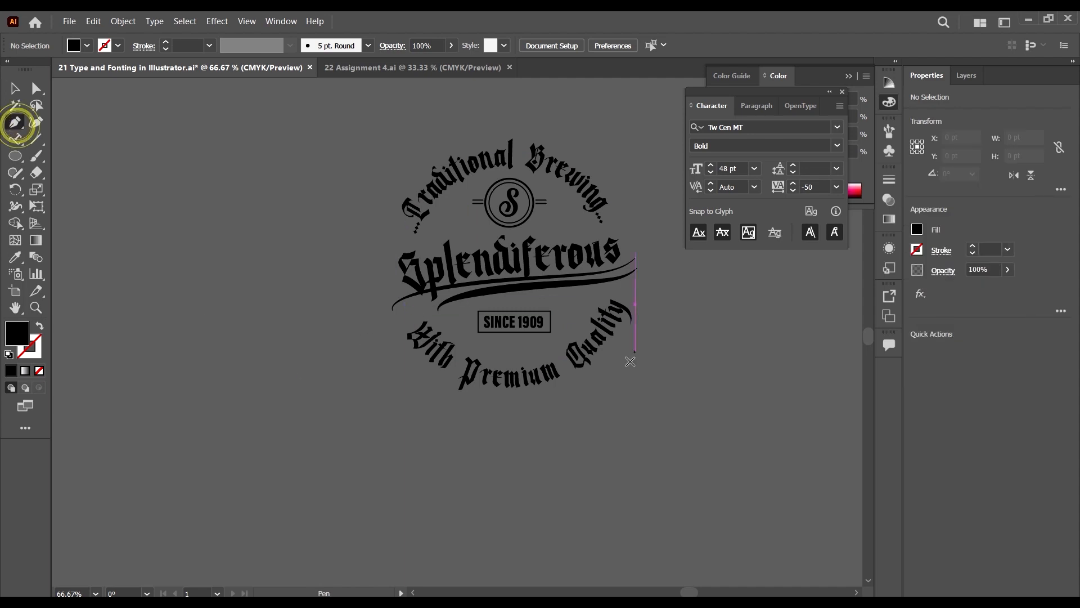
pyautogui.scroll(-2, 424, 444)
pyautogui.scroll(-2, 394, 448)
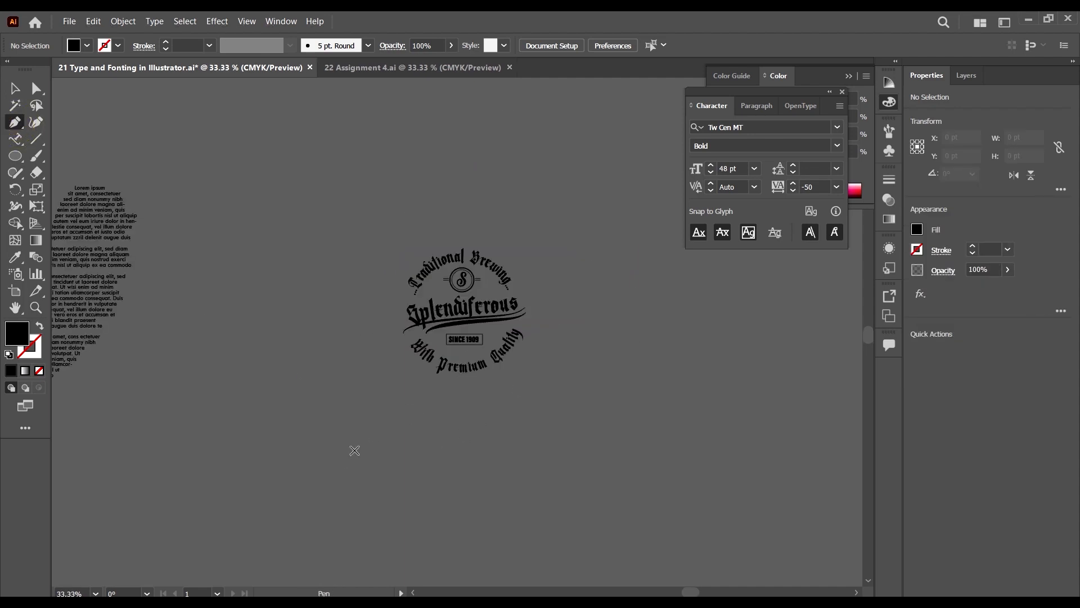
pyautogui.click(343, 480)
pyautogui.moveTo(446, 477); pyautogui.dragTo(504, 492)
pyautogui.click(519, 470)
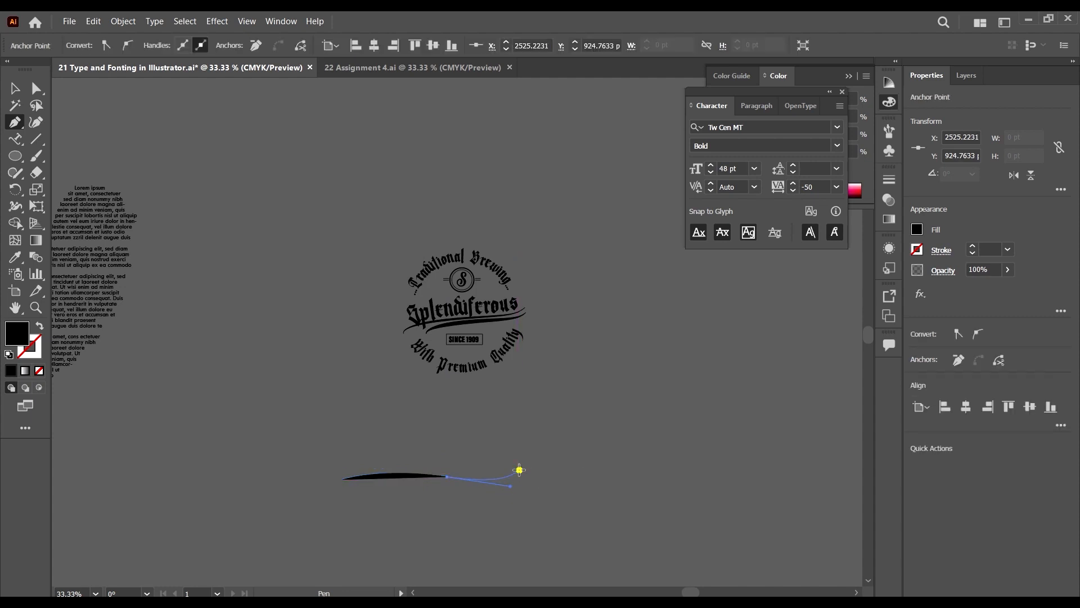
pyautogui.press('v')
pyautogui.moveTo(520, 470); pyautogui.dragTo(494, 478)
pyautogui.scroll(1, 403, 484)
pyautogui.scroll(1, 471, 487)
pyautogui.scroll(2, 489, 513)
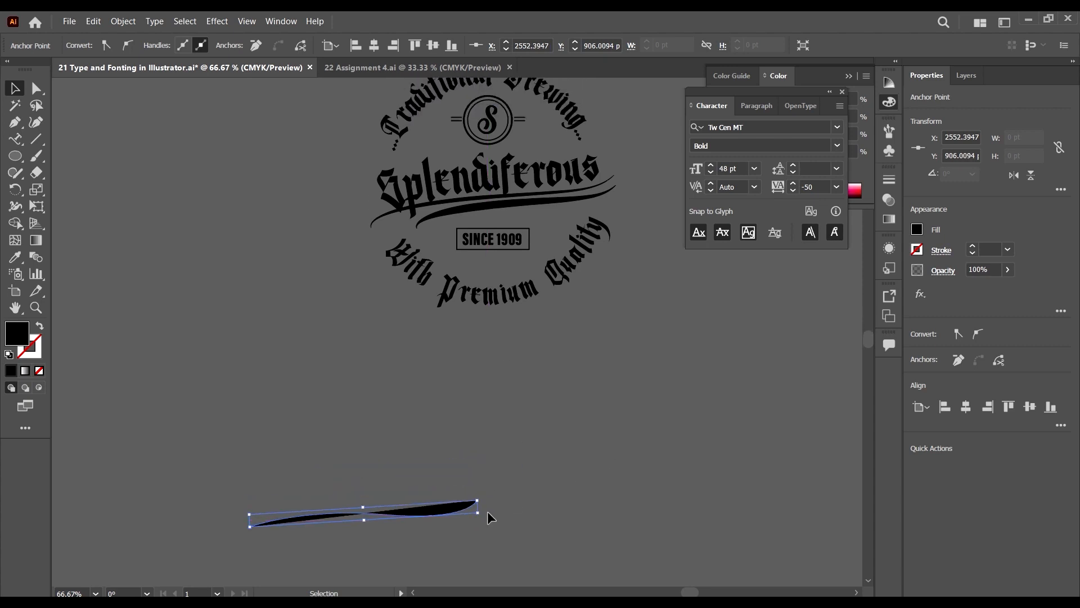
# Remove the new curve's fill and give it a black stroke
pyautogui.click(555, 492)
pyautogui.click(388, 514)
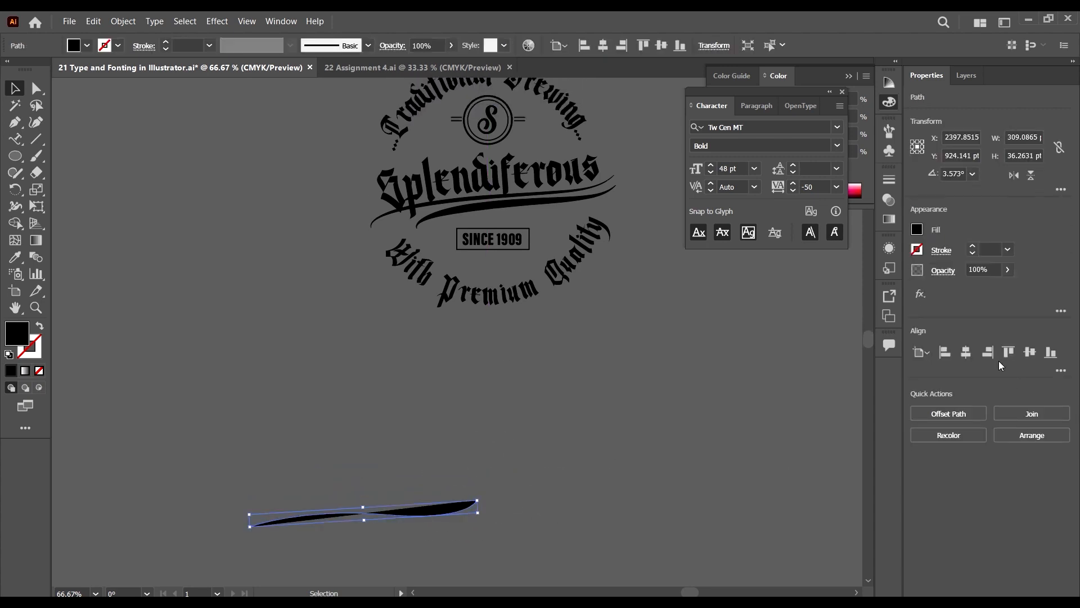
pyautogui.click(895, 179)
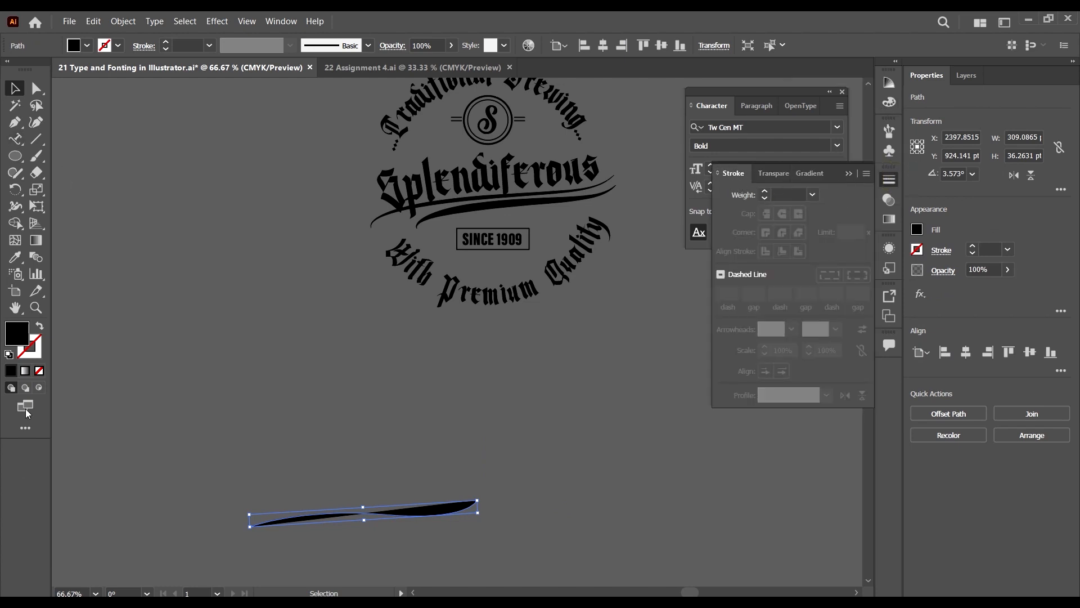
pyautogui.click(39, 374)
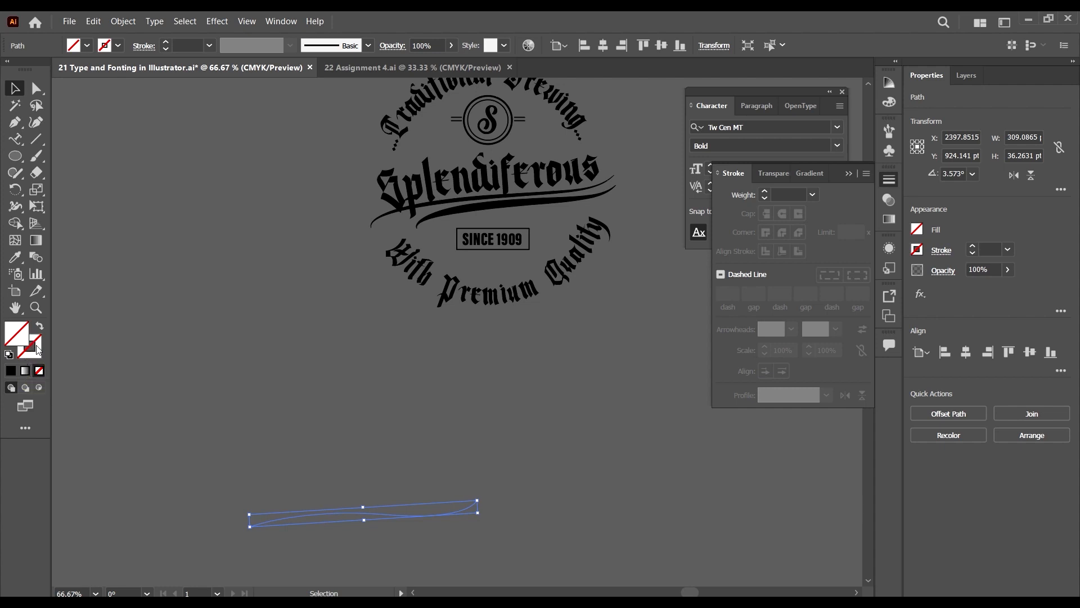
pyautogui.click(36, 347)
pyautogui.click(12, 371)
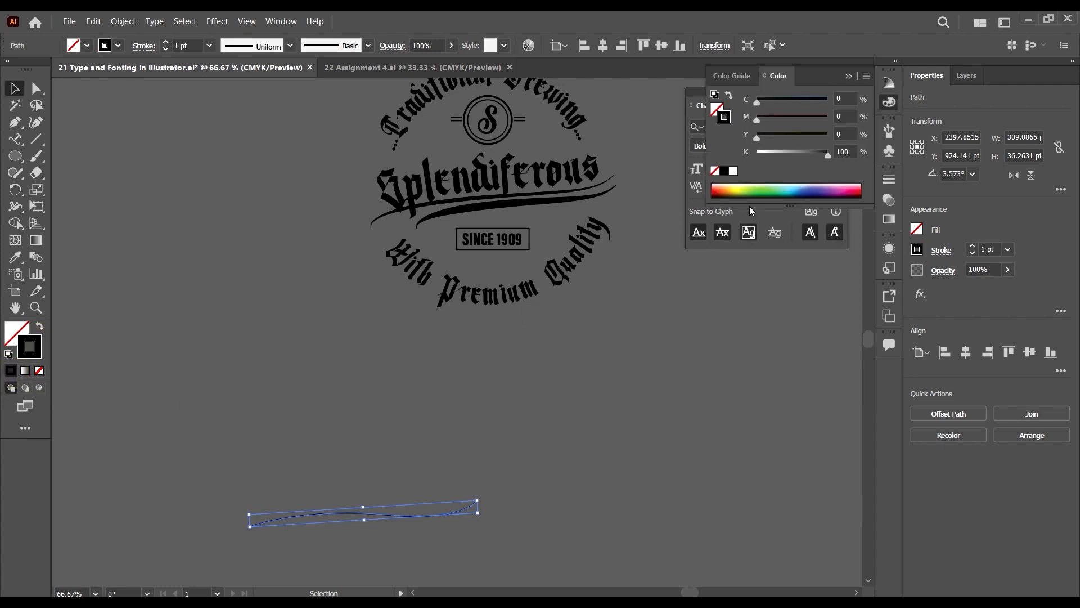
# Give the curve the elliptical width profile that tapers at both ends and set its stroke weight to 4 pt
pyautogui.click(891, 181)
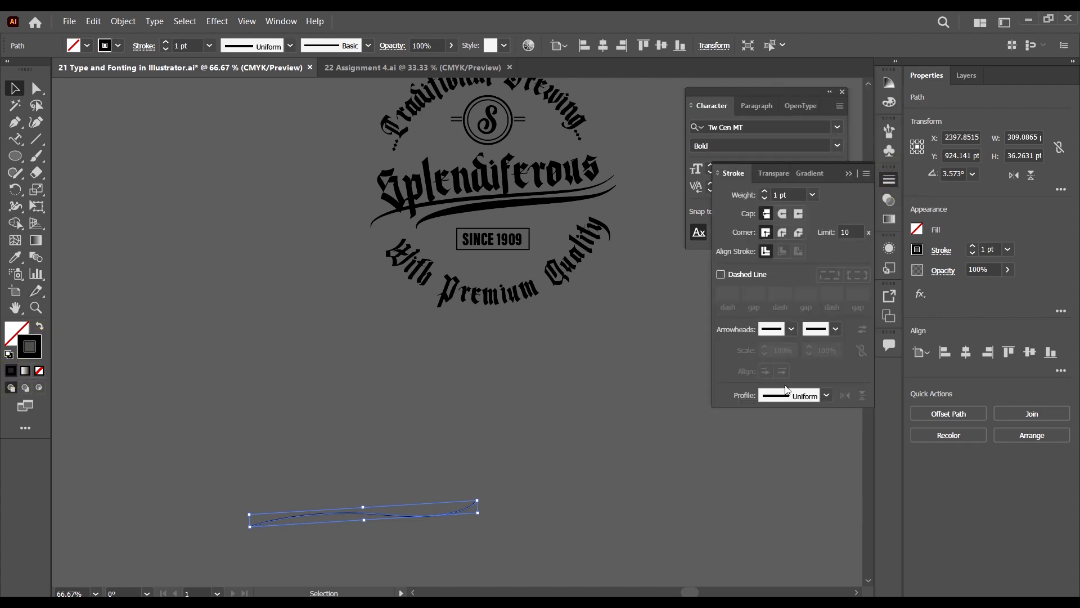
pyautogui.click(826, 396)
pyautogui.click(776, 437)
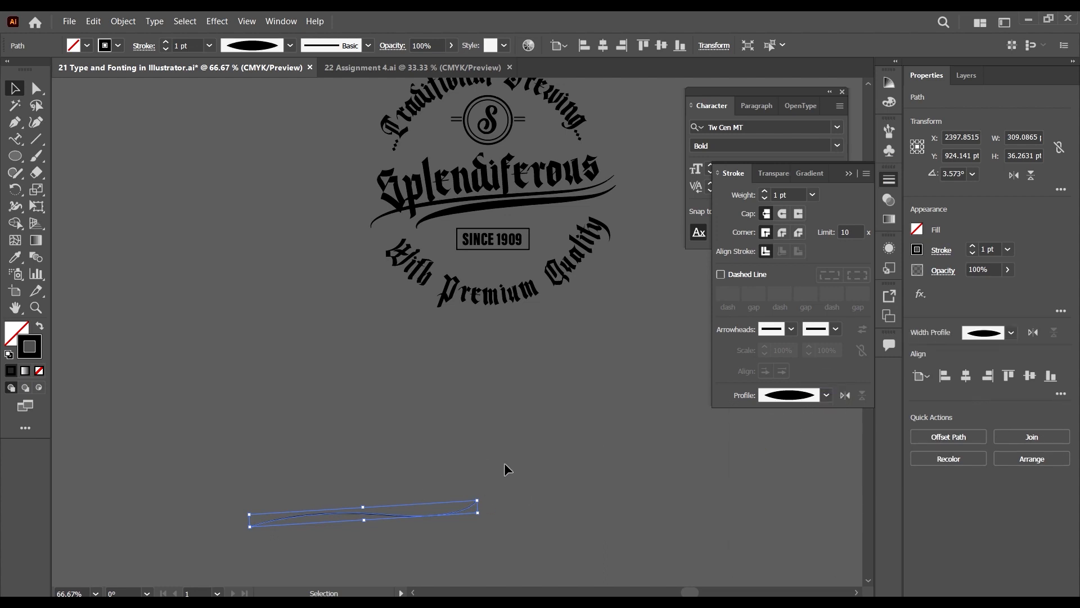
pyautogui.click(166, 42)
pyautogui.click(167, 41)
pyautogui.click(166, 42)
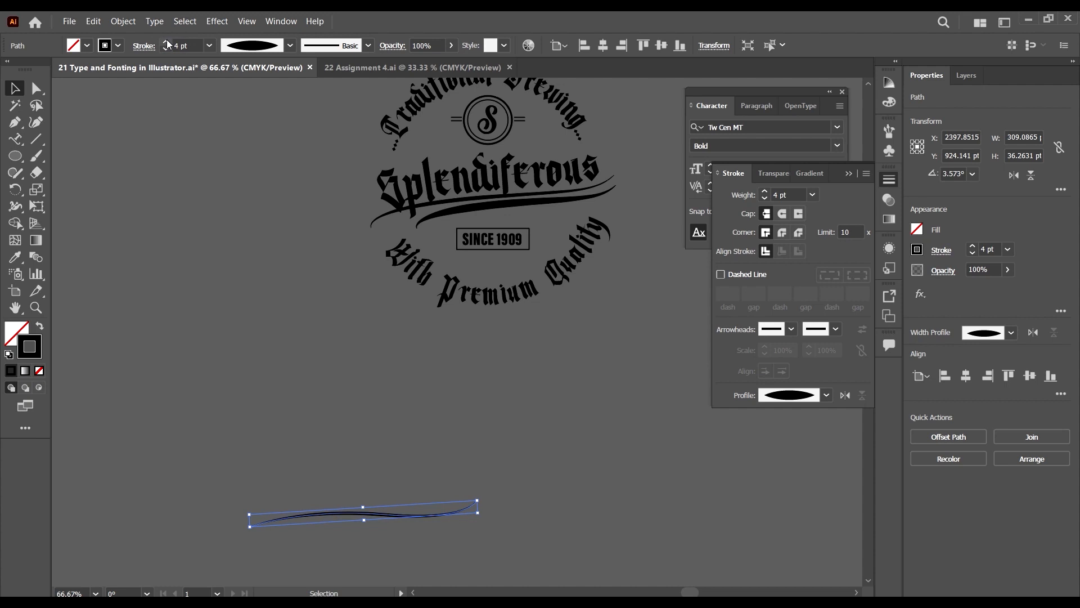
# Move the tapered curve closer beneath the badge and select its left end anchor point
pyautogui.click(349, 301)
pyautogui.scroll(-2, 361, 437)
pyautogui.moveTo(369, 458); pyautogui.dragTo(395, 407)
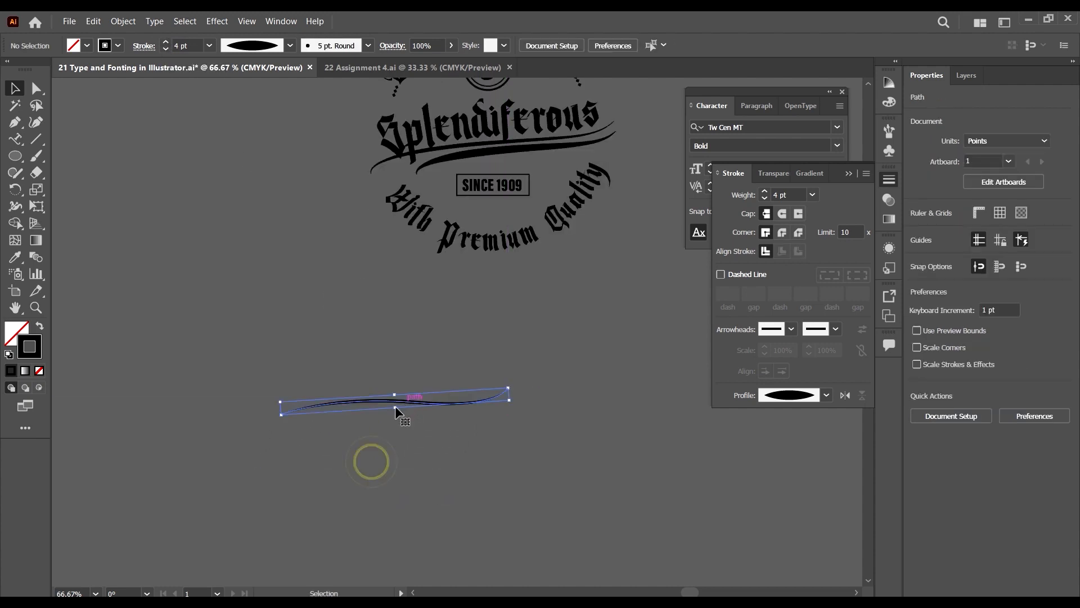
pyautogui.click(36, 89)
pyautogui.moveTo(292, 456); pyautogui.dragTo(246, 383)
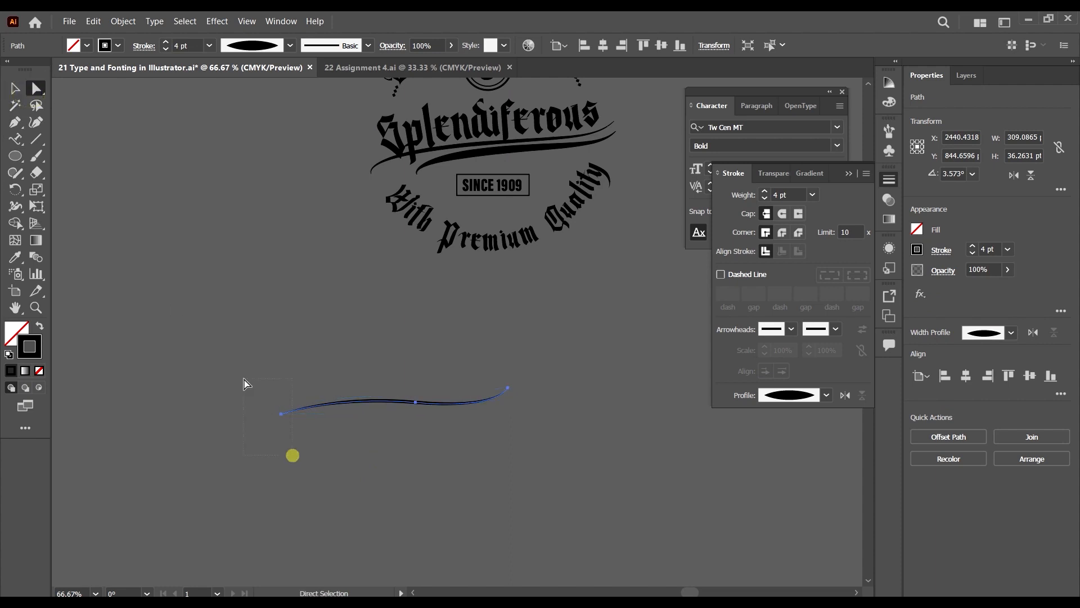
pyautogui.scroll(1, 332, 416)
pyautogui.moveTo(333, 386); pyautogui.dragTo(247, 386)
pyautogui.press('v')
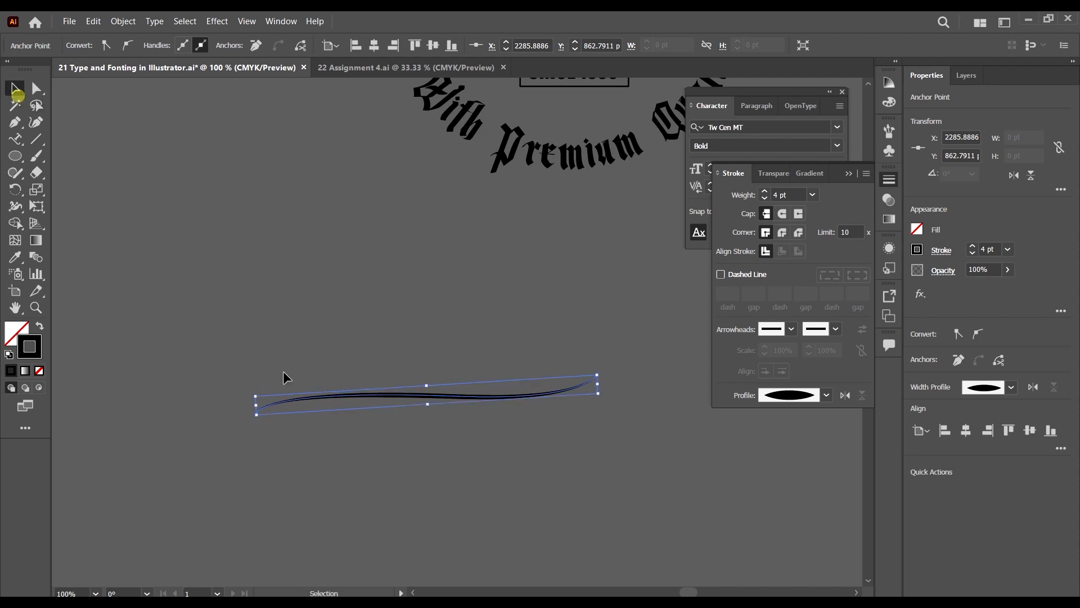
# Reposition the tapered curve below the badge, enlarge it to about 339 pt wide and tilt it to about 6.2°
pyautogui.scroll(-1, 340, 405)
pyautogui.scroll(1, 405, 434)
pyautogui.moveTo(421, 429); pyautogui.dragTo(433, 464)
pyautogui.moveTo(528, 467); pyautogui.dragTo(547, 458)
pyautogui.click(566, 497)
pyautogui.scroll(1, 569, 509)
pyautogui.moveTo(571, 509); pyautogui.dragTo(522, 450)
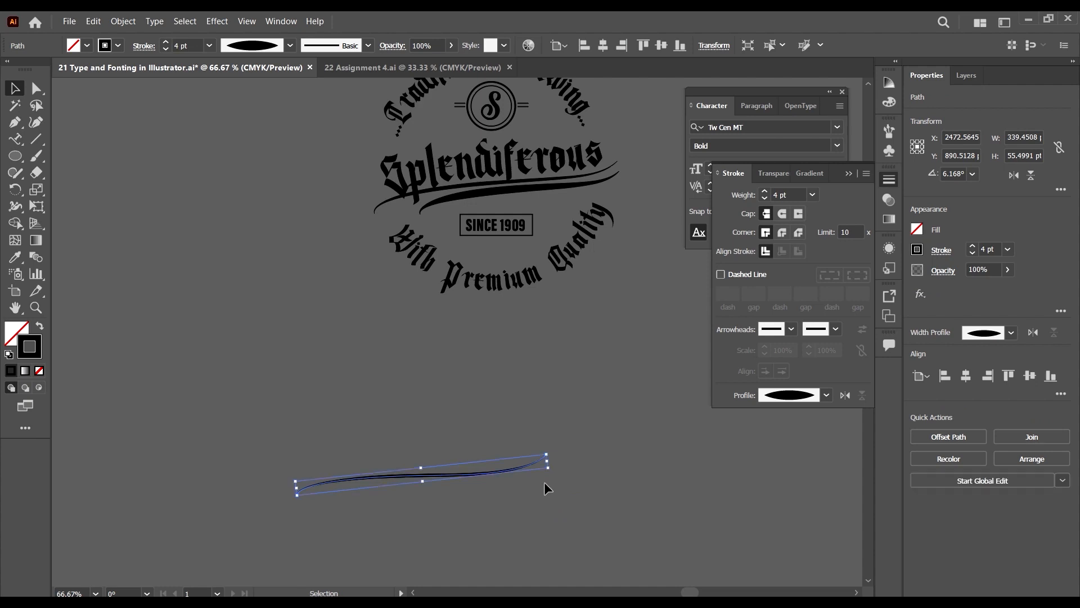
# Duplicate the curve just below itself, shorten the copy to about 272 pt wide and tilt it to about 7.4°
pyautogui.moveTo(481, 470); pyautogui.dragTo(484, 482)
pyautogui.moveTo(292, 514); pyautogui.dragTo(345, 497)
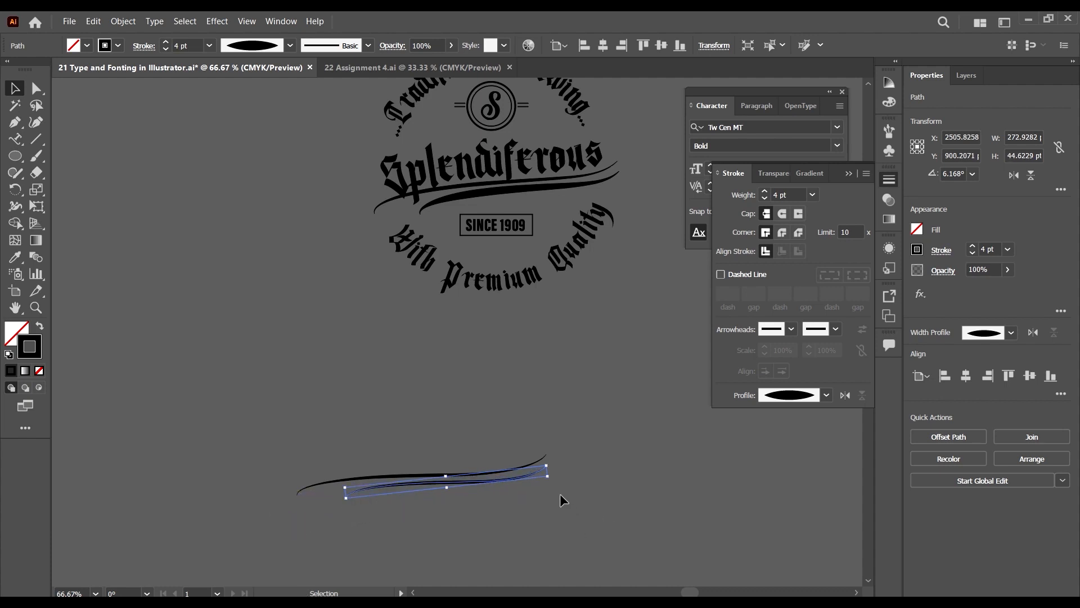
pyautogui.moveTo(552, 476); pyautogui.dragTo(550, 473)
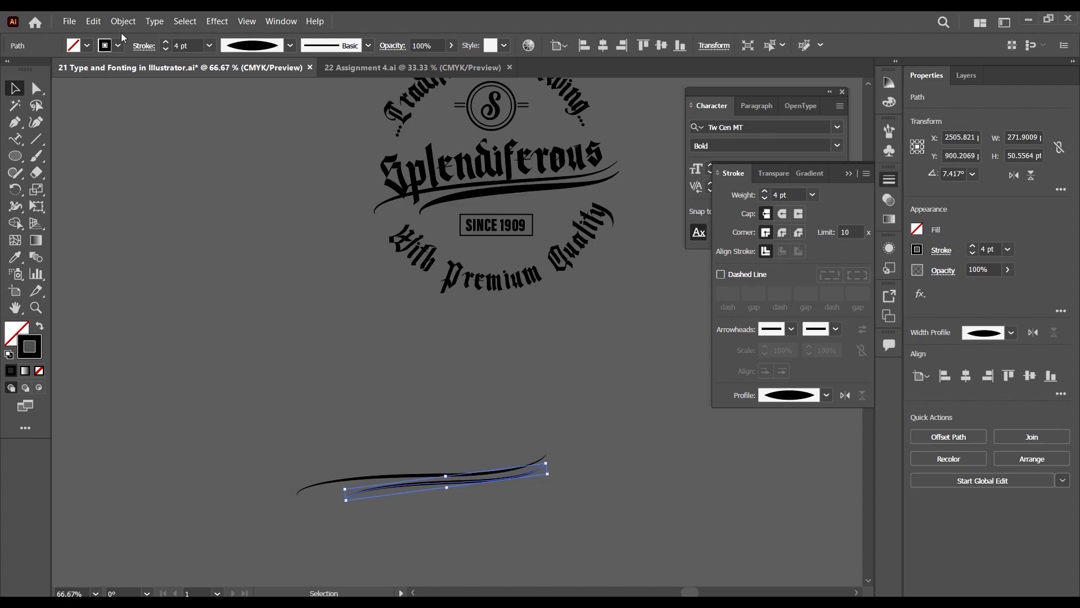
# Set the lower, shorter curve's stroke weight to 13 pt
pyautogui.click(167, 43)
pyautogui.click(168, 43)
pyautogui.click(167, 43)
pyautogui.click(168, 42)
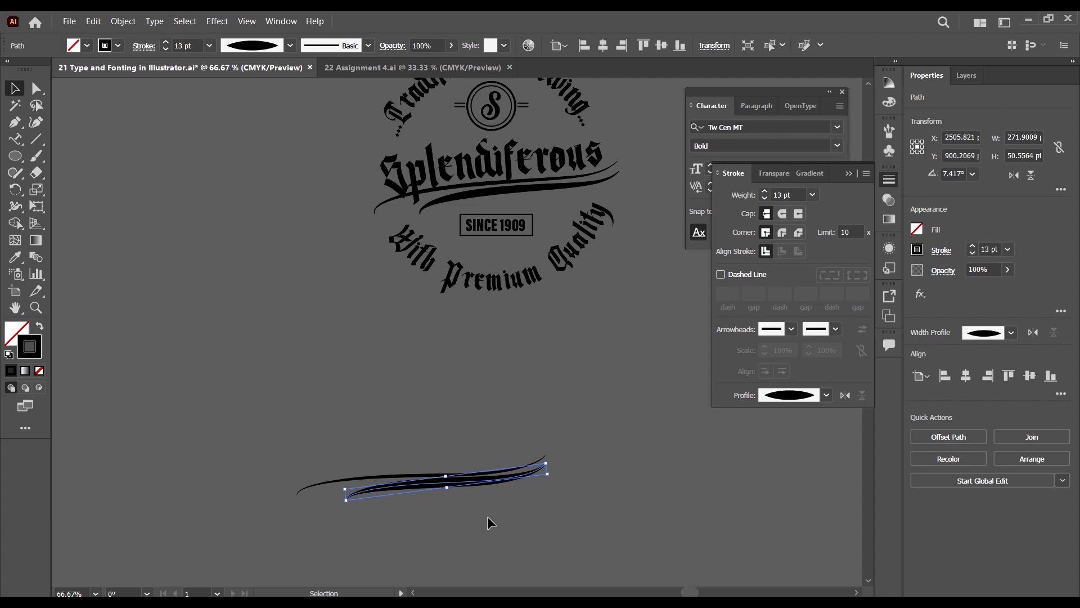
# Nudge the thick lower curve down 3 pt and deselect it
pyautogui.press('Down')
pyautogui.press('Down')
pyautogui.press('Down')
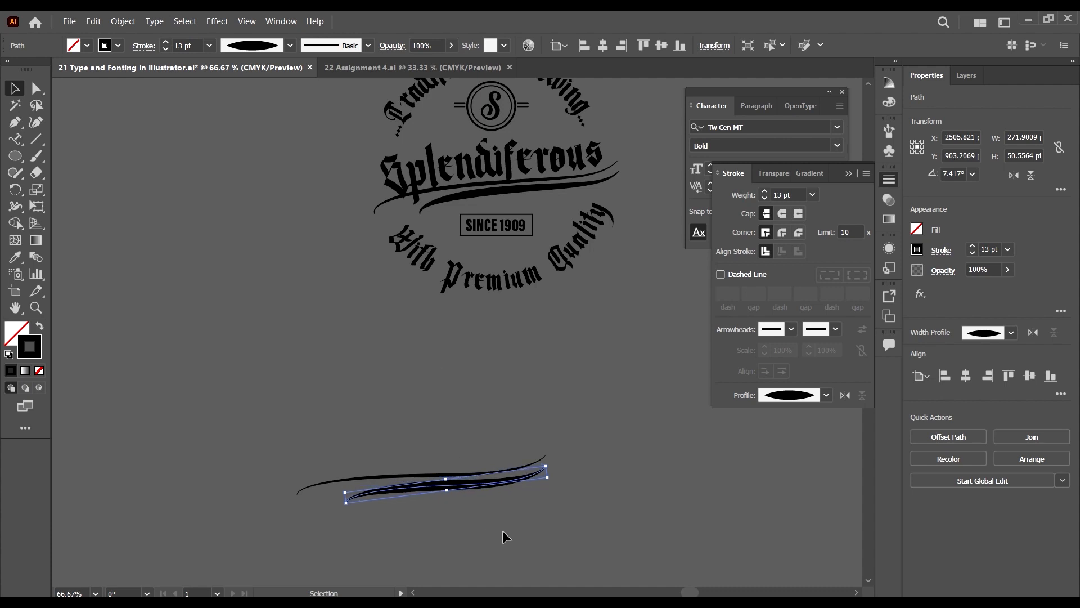
pyautogui.click(505, 530)
pyautogui.click(519, 477)
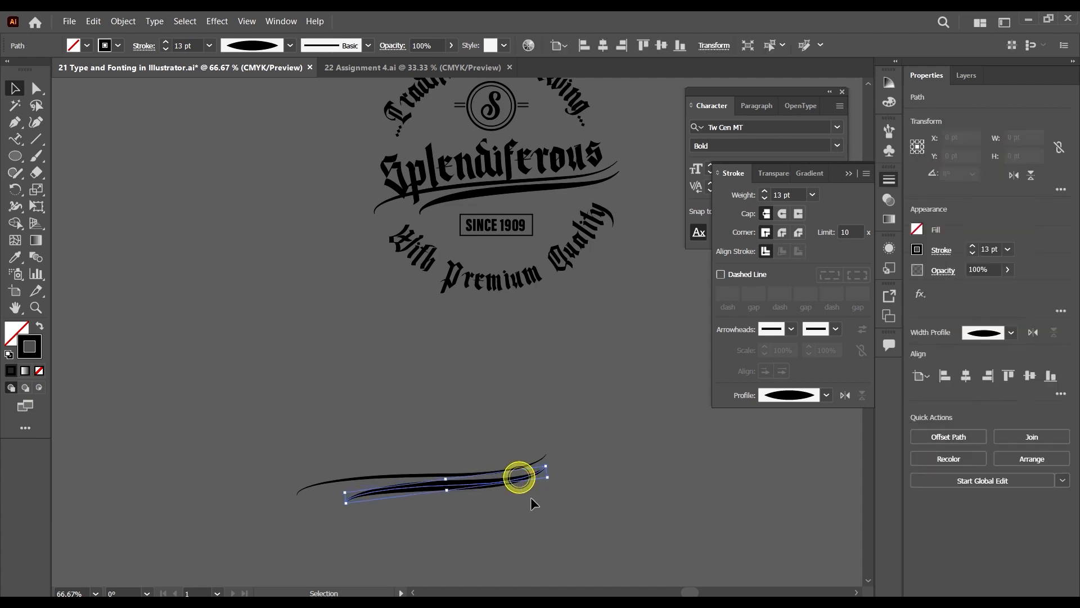
pyautogui.click(436, 377)
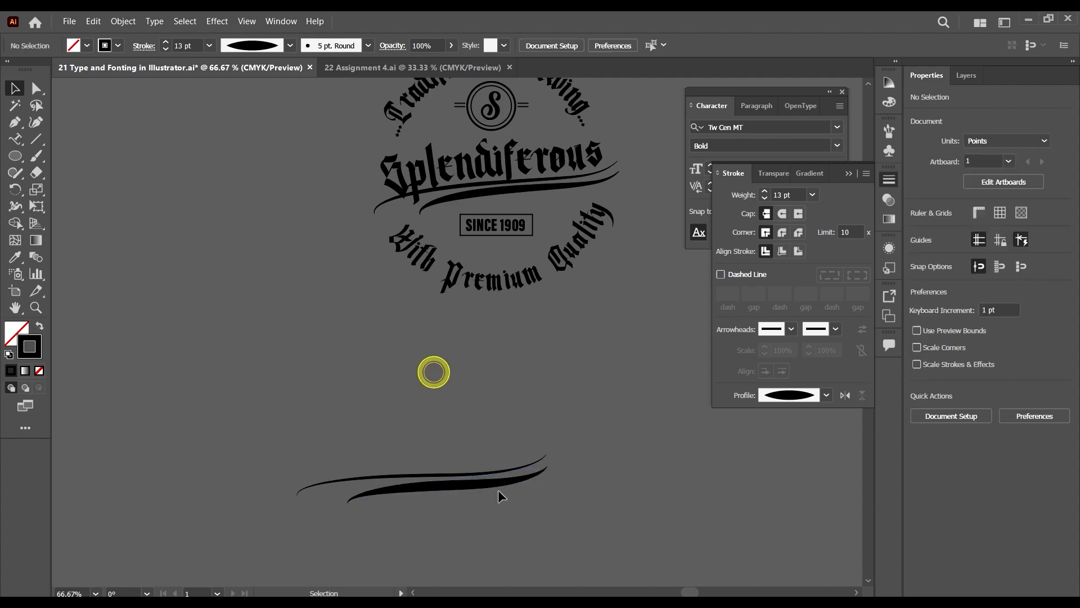
# Duplicate the thin upper curve and nudge the copy upward until it sits 13 pt above the original
pyautogui.click(494, 472)
pyautogui.press('a')
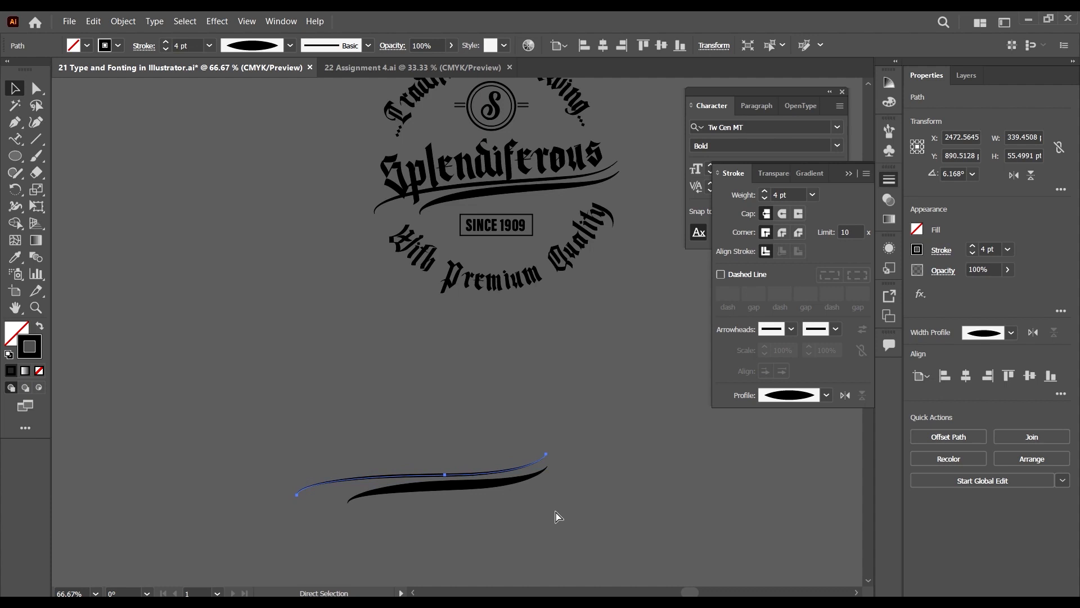
pyautogui.press('v')
pyautogui.hotkey('alt', 'Up')
pyautogui.press('Up')
pyautogui.press('Up')
pyautogui.press('Up')
pyautogui.press('Up')
pyautogui.press('Up')
pyautogui.press('Up')
pyautogui.press('Up')
pyautogui.press('Up')
pyautogui.press('Up')
pyautogui.press('Up')
pyautogui.press('Up')
pyautogui.press('Up')
pyautogui.press('Up')
pyautogui.press('Up')
pyautogui.press('Up')
pyautogui.press('Up')
pyautogui.press('Up')
pyautogui.press('Up')
pyautogui.press('Up')
pyautogui.press('Up')
pyautogui.press('Up')
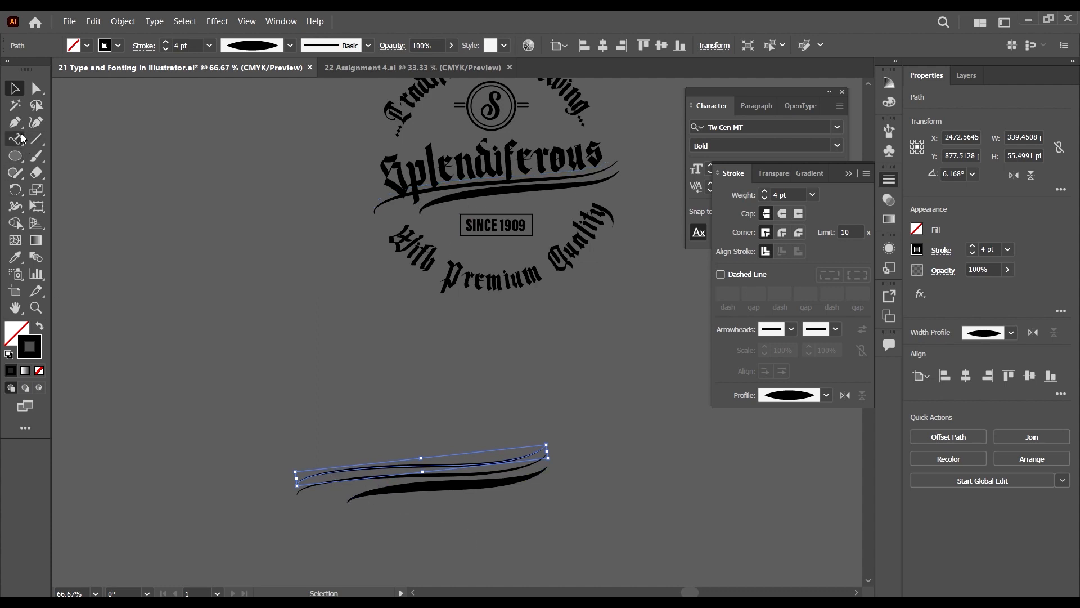
# Turn the topmost thin curve into a text path with the Type on a Path tool
pyautogui.click(17, 139)
pyautogui.click(16, 141)
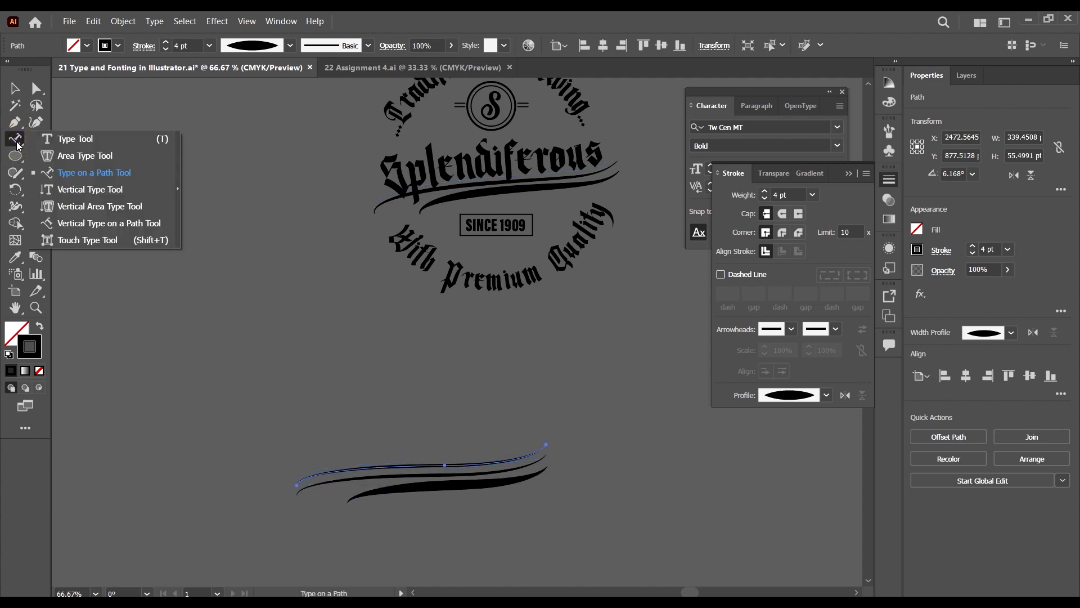
pyautogui.click(16, 140)
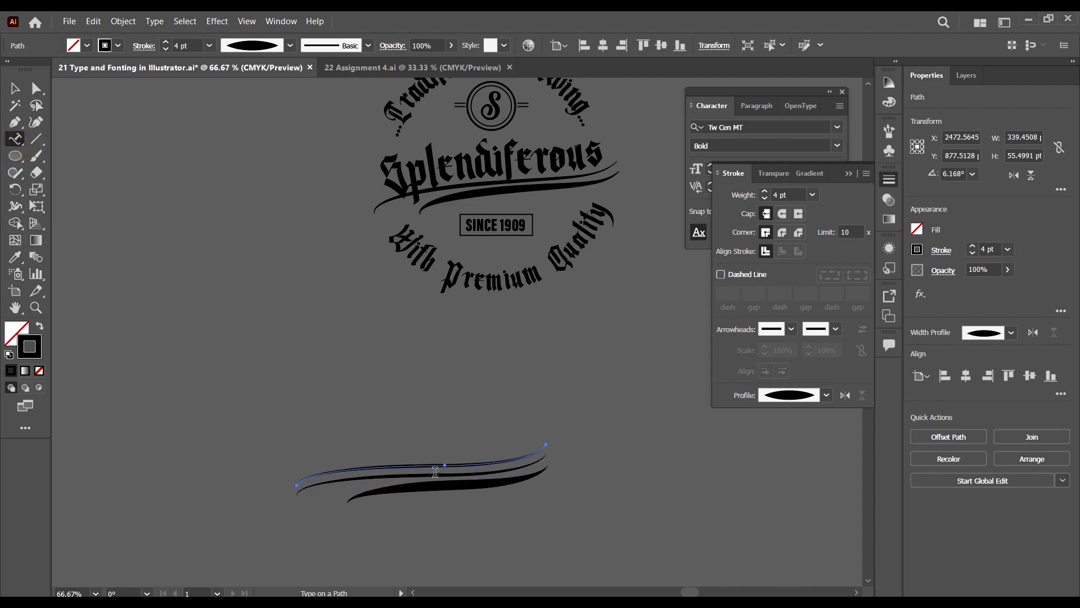
pyautogui.click(402, 463)
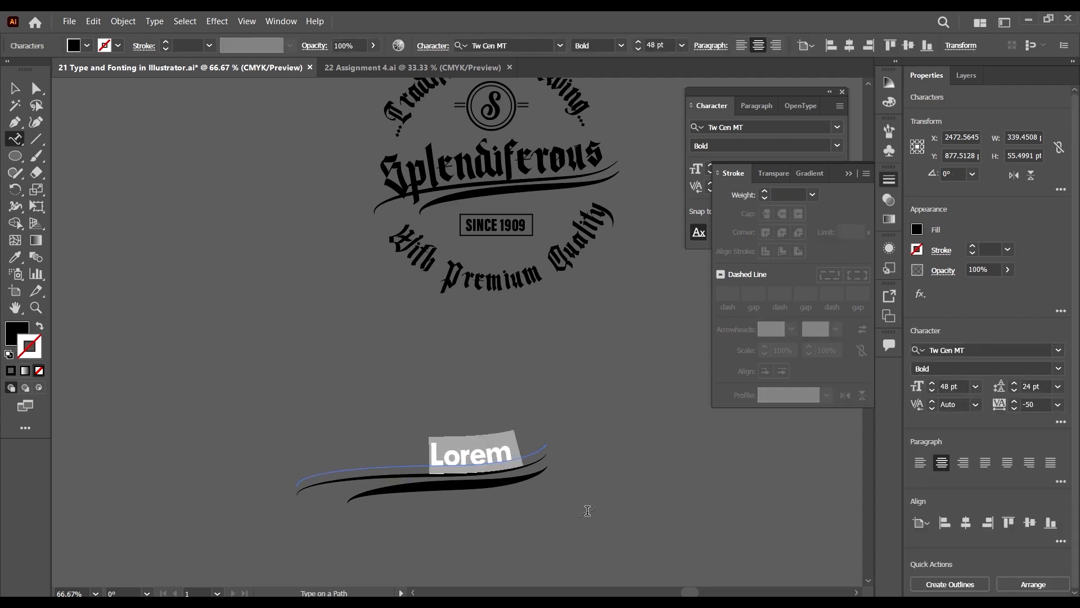
# Replace the placeholder text on the curve with the word Splendiferous
pyautogui.write('sP')
pyautogui.press('BackSpace')
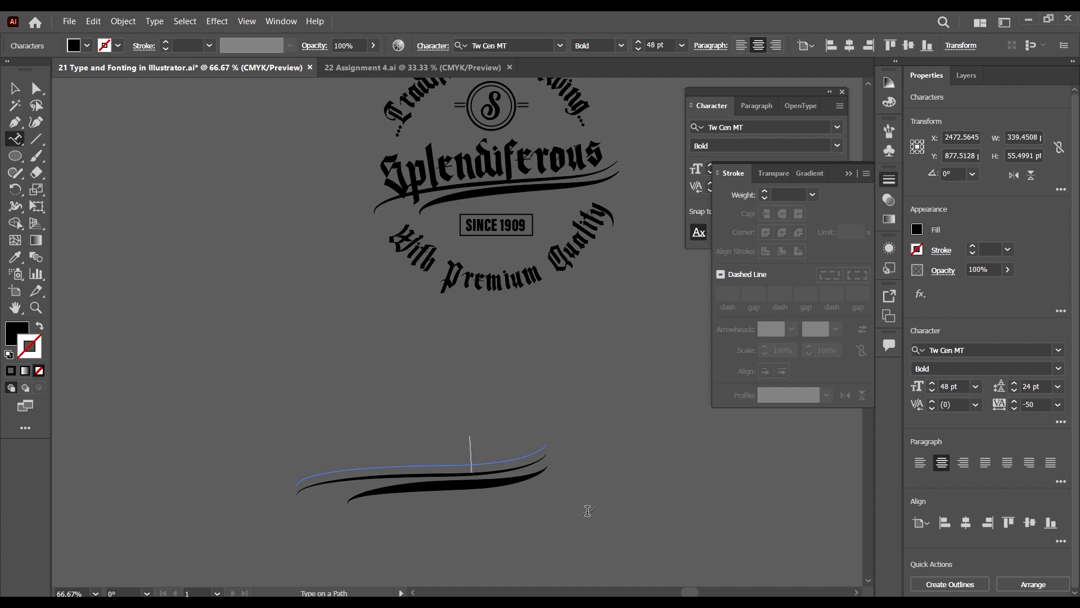
pyautogui.write('=S==')
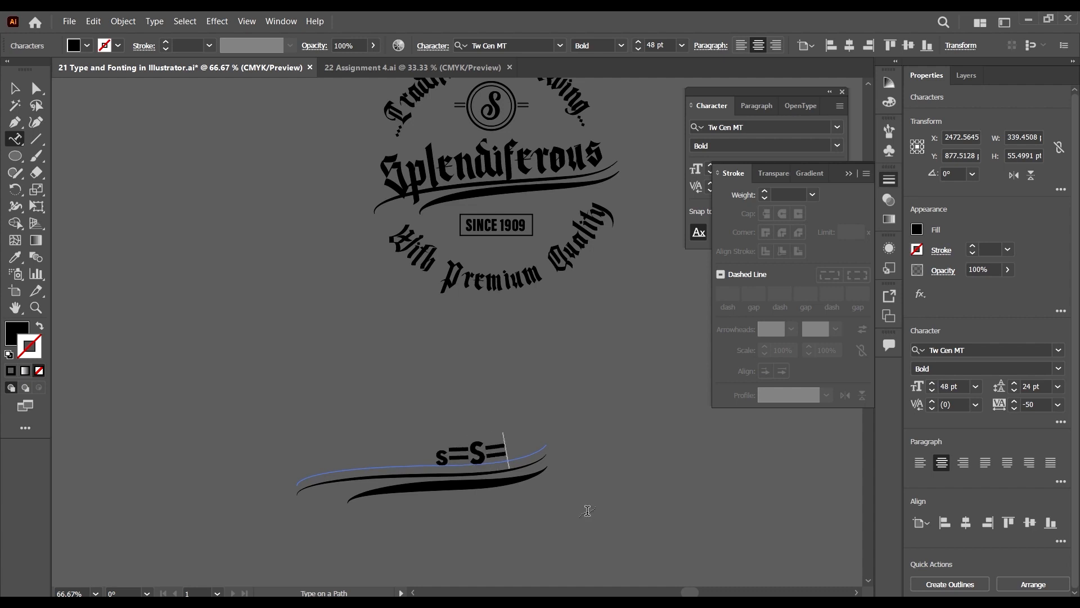
pyautogui.press('BackSpace')
pyautogui.press('BackSpace')
pyautogui.press('BackSpace')
pyautogui.press('BackSpace')
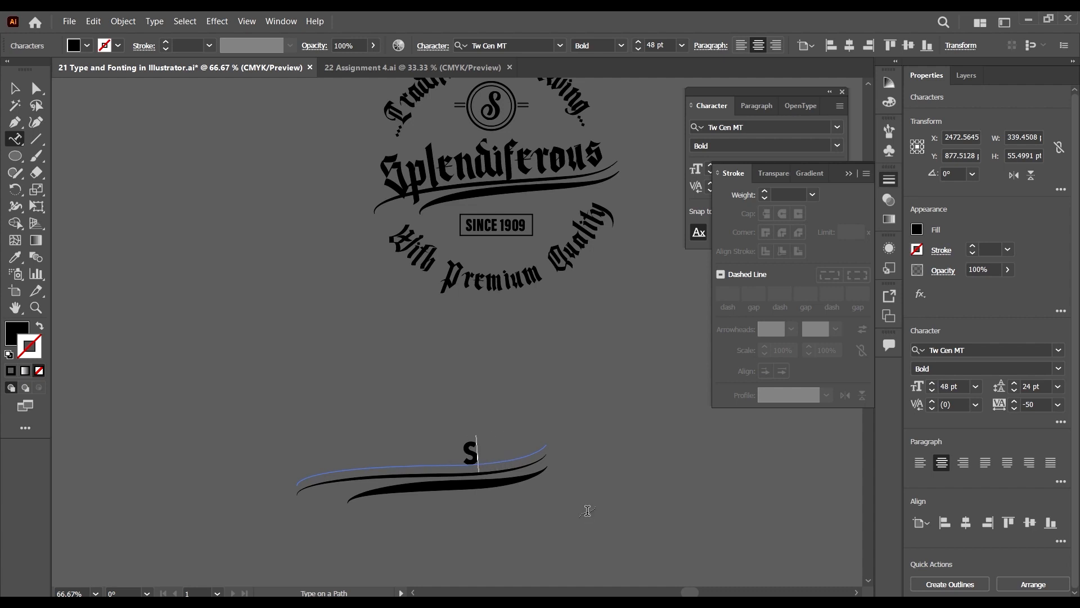
pyautogui.write('plendi')
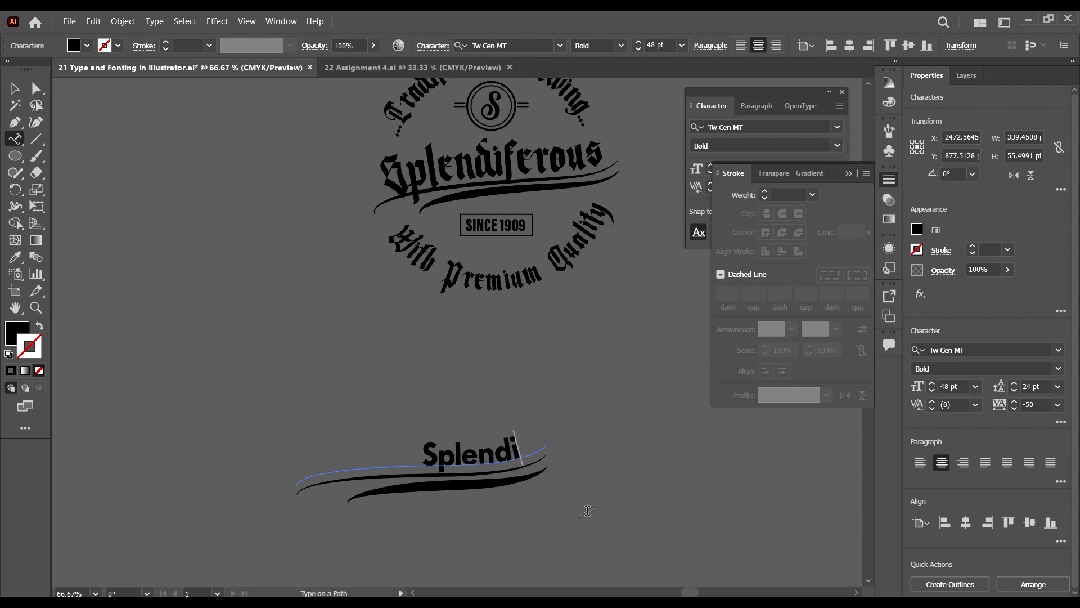
pyautogui.write('fer')
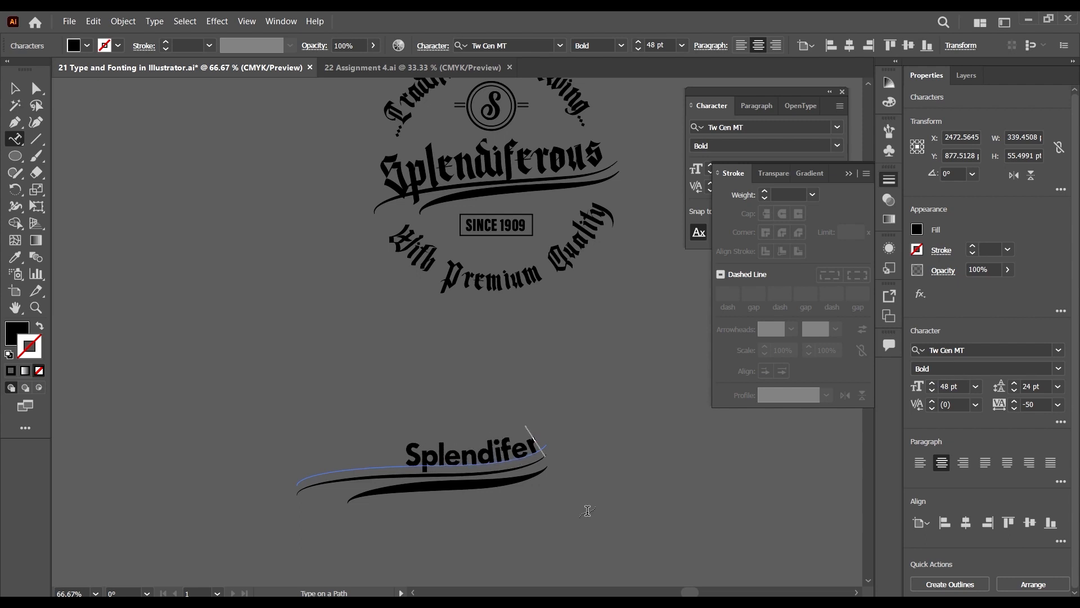
pyautogui.press('Escape')
pyautogui.hotkey('ctrl', 'z')
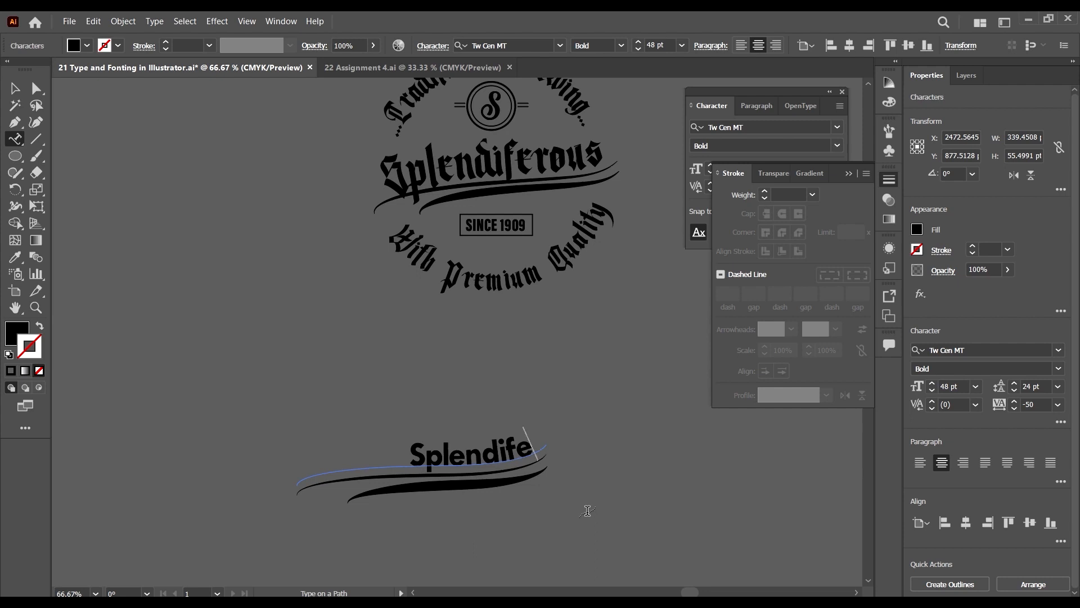
pyautogui.write('r')
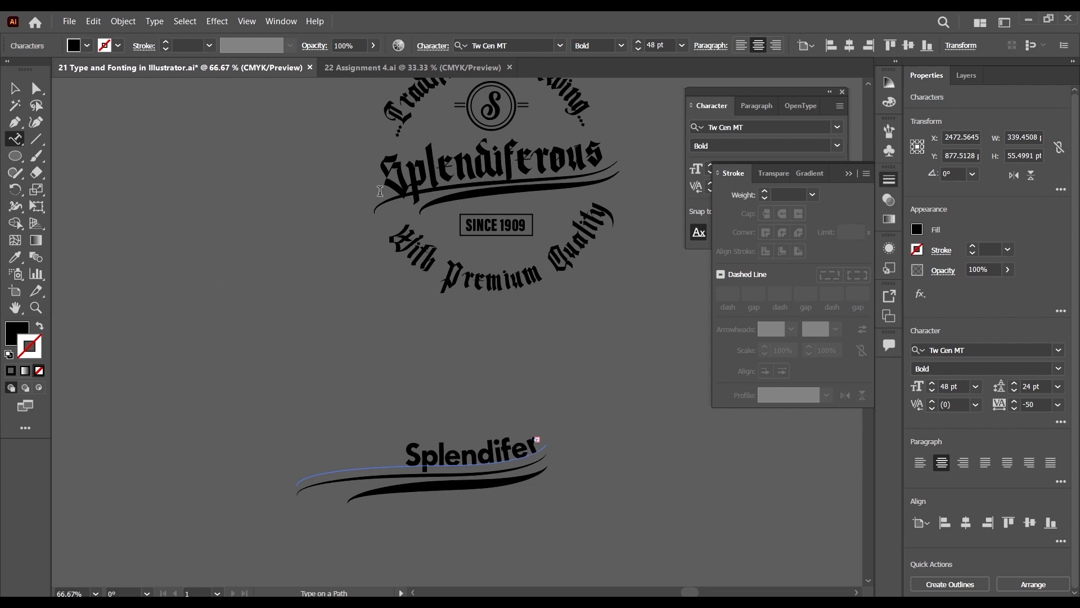
pyautogui.click(15, 88)
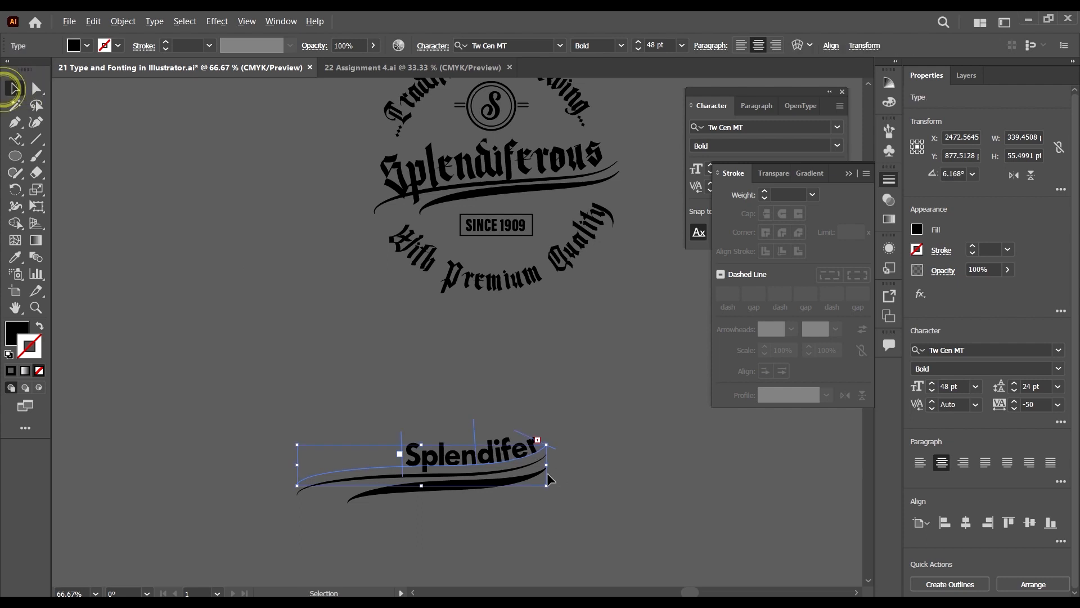
# Slide the path text back along the curve and extend its end bracket so the whole word Splendiferous fits, centred above the swooshes
pyautogui.scroll(1, 546, 473)
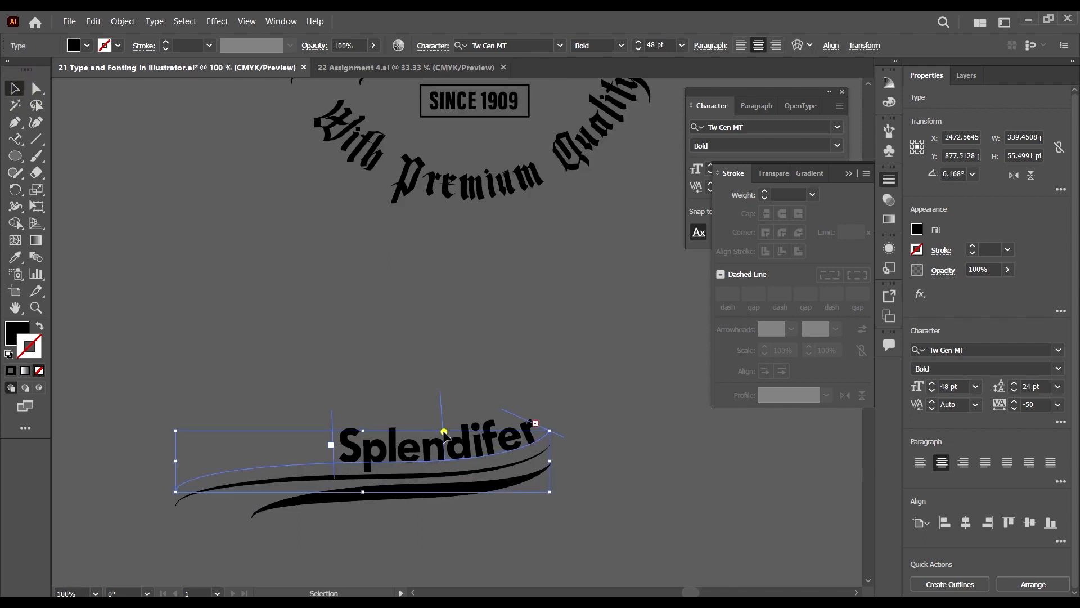
pyautogui.moveTo(444, 433); pyautogui.dragTo(360, 449)
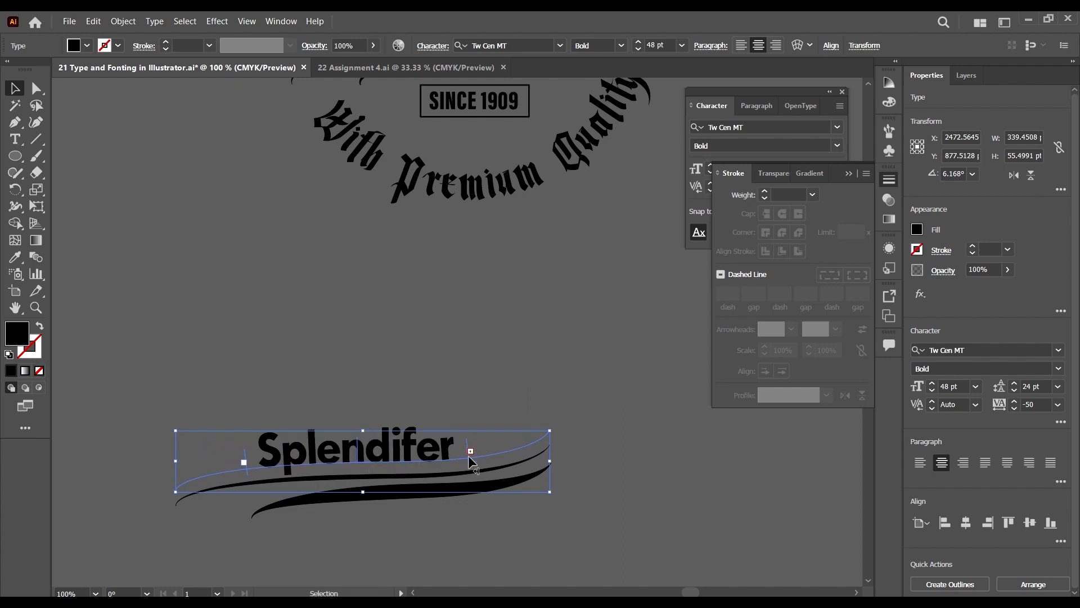
pyautogui.moveTo(467, 455); pyautogui.dragTo(546, 428)
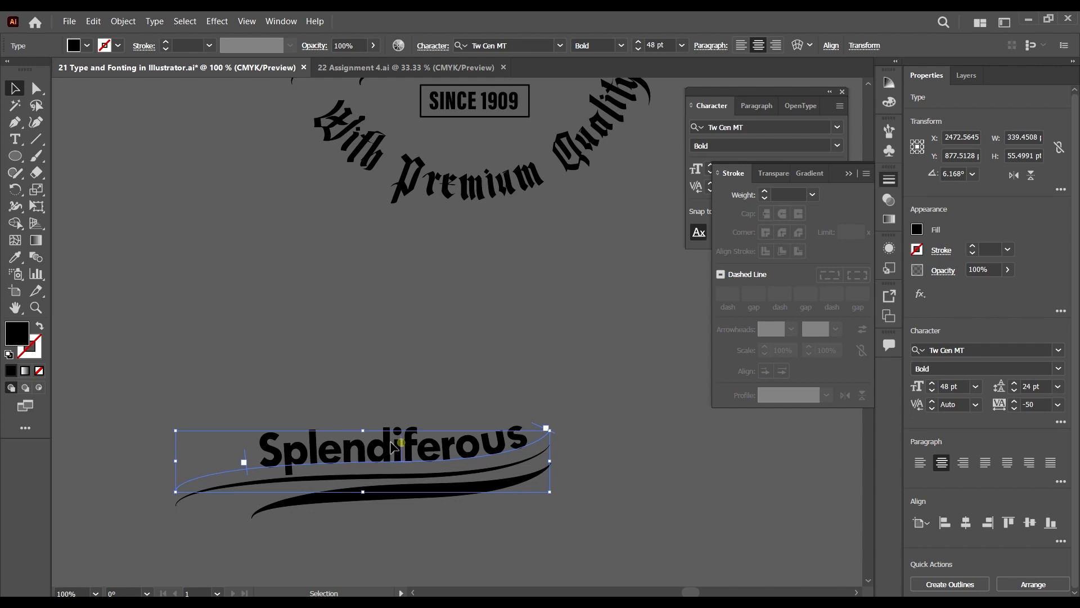
pyautogui.moveTo(392, 447); pyautogui.dragTo(361, 450)
# Check the font of the original badge's Splendiferous lettering and apply the same Abuse font to the new path text
pyautogui.scroll(3, 557, 248)
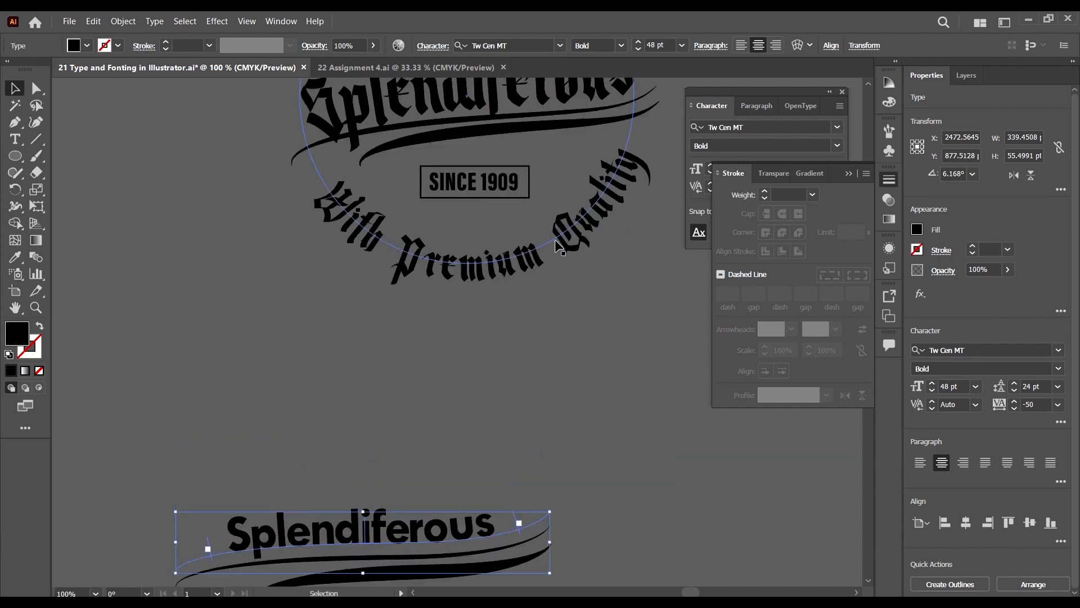
pyautogui.click(512, 96)
pyautogui.click(702, 128)
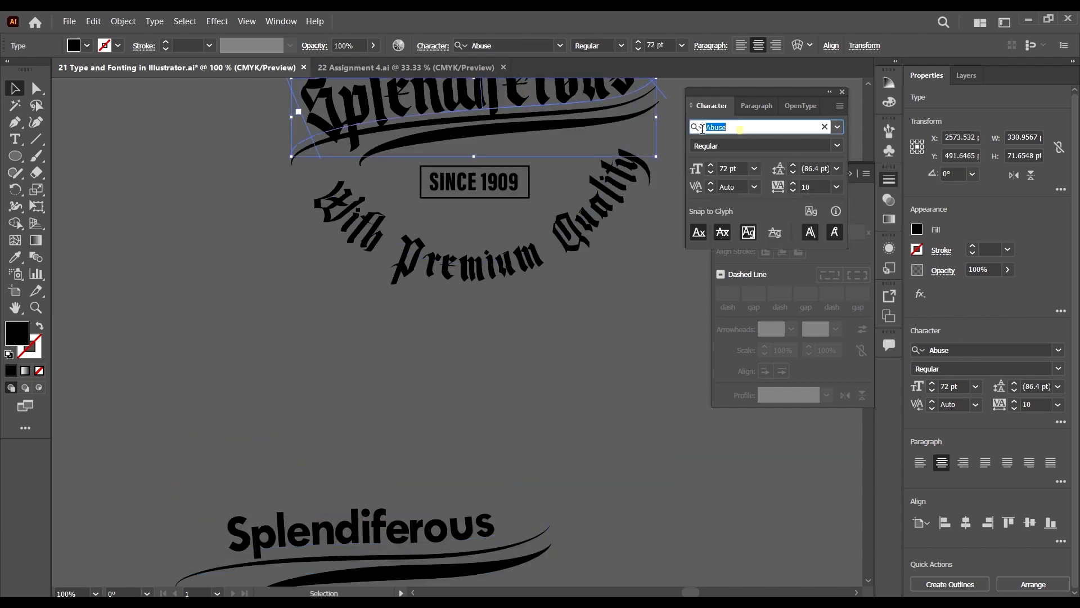
pyautogui.scroll(-2, 415, 386)
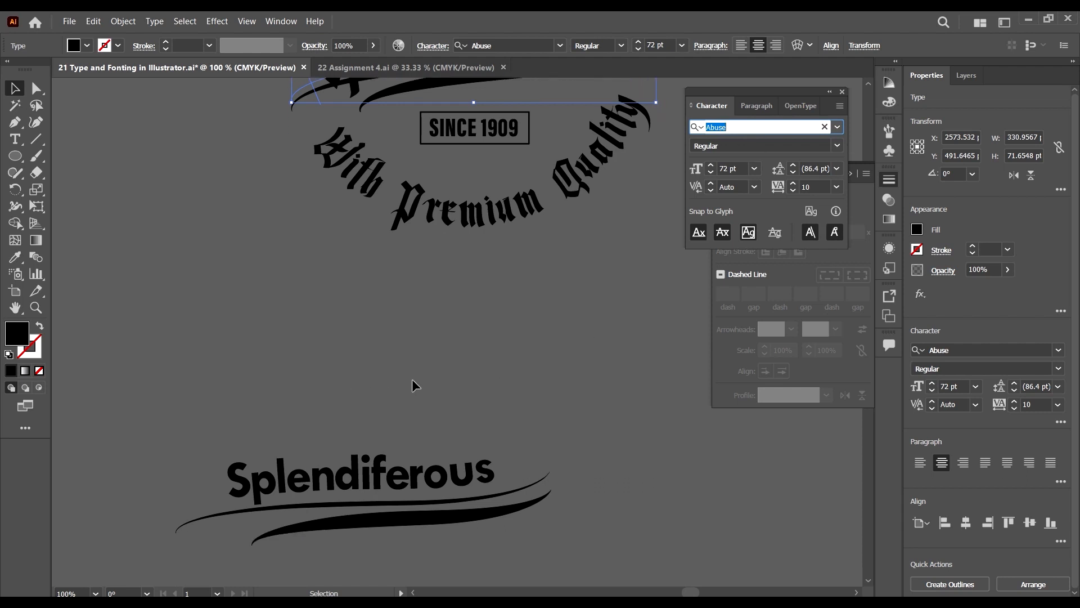
pyautogui.click(398, 483)
pyautogui.click(756, 126)
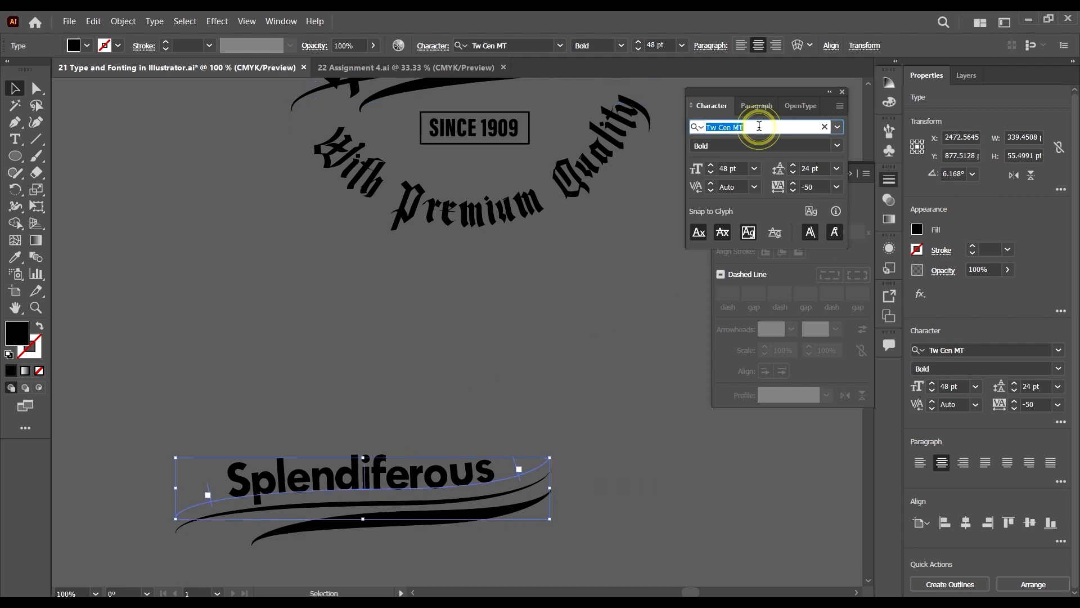
pyautogui.write('Abuse')
pyautogui.click(938, 198)
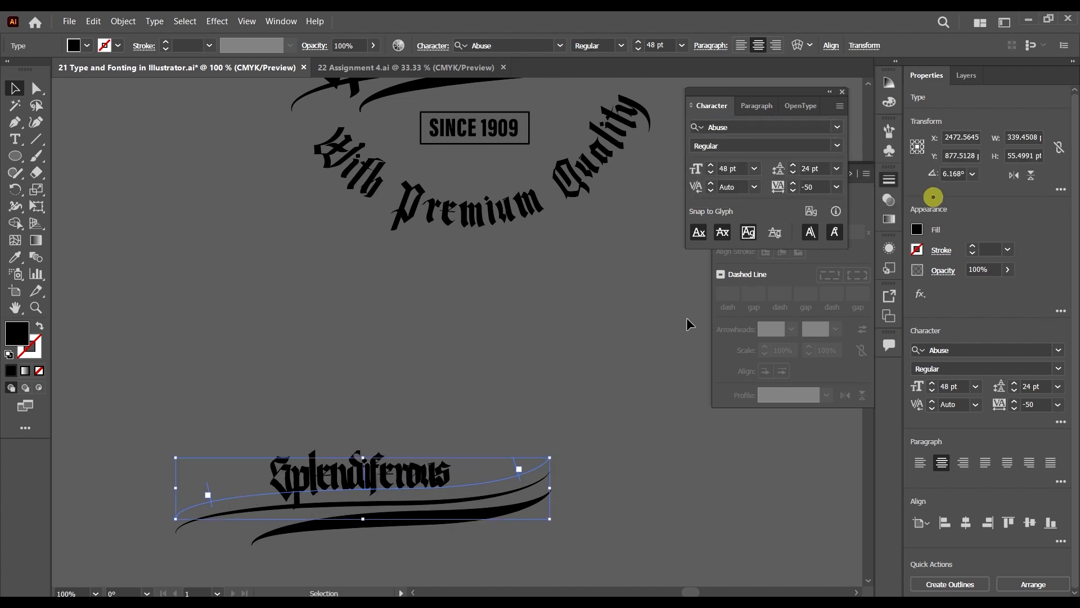
# Set the new Splendiferous text's font size to 68 pt and its tracking to 0, and deselect it
pyautogui.scroll(-2, 559, 277)
pyautogui.scroll(1, 587, 350)
pyautogui.scroll(1, 588, 351)
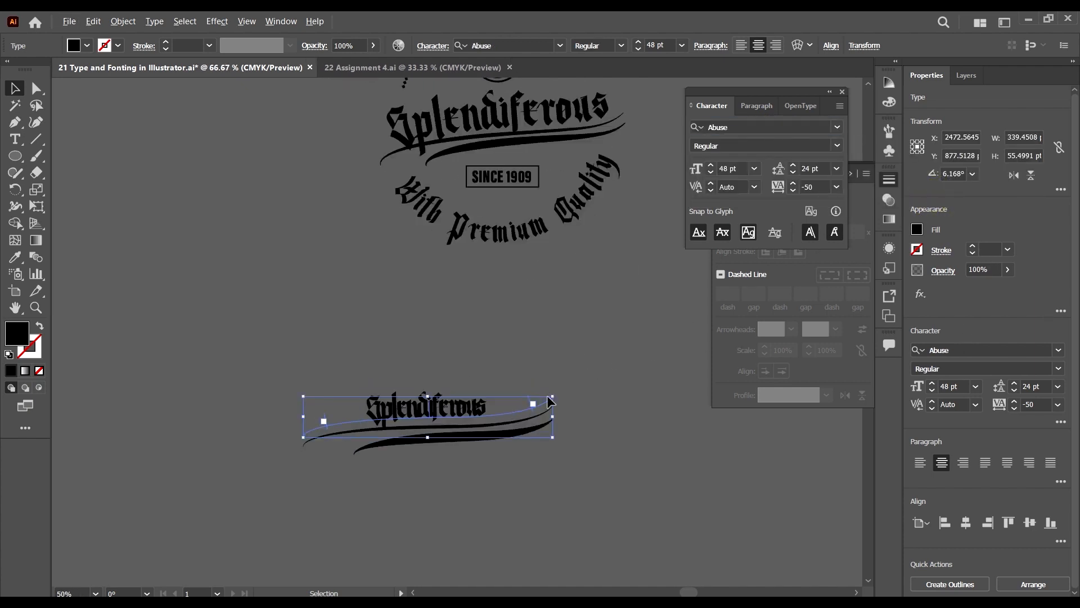
pyautogui.scroll(18, 961, 386)
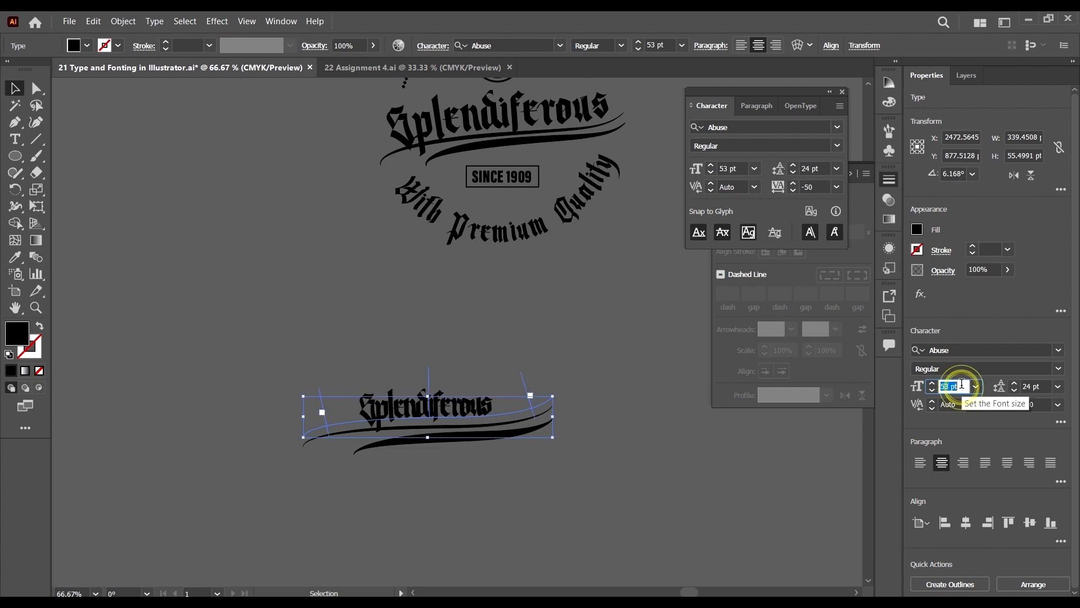
pyautogui.click(1057, 404)
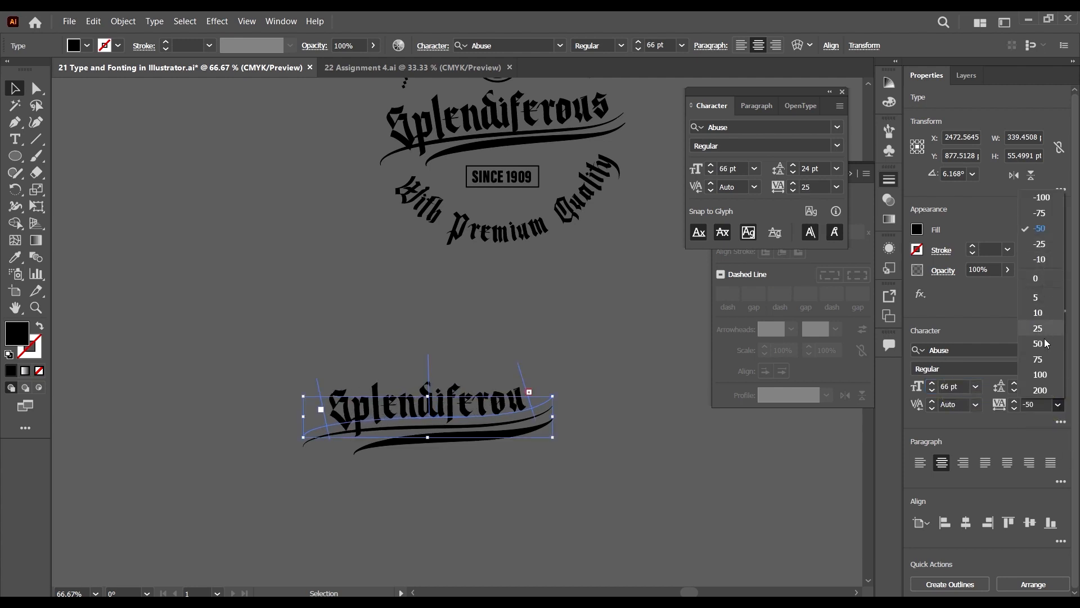
pyautogui.click(1037, 278)
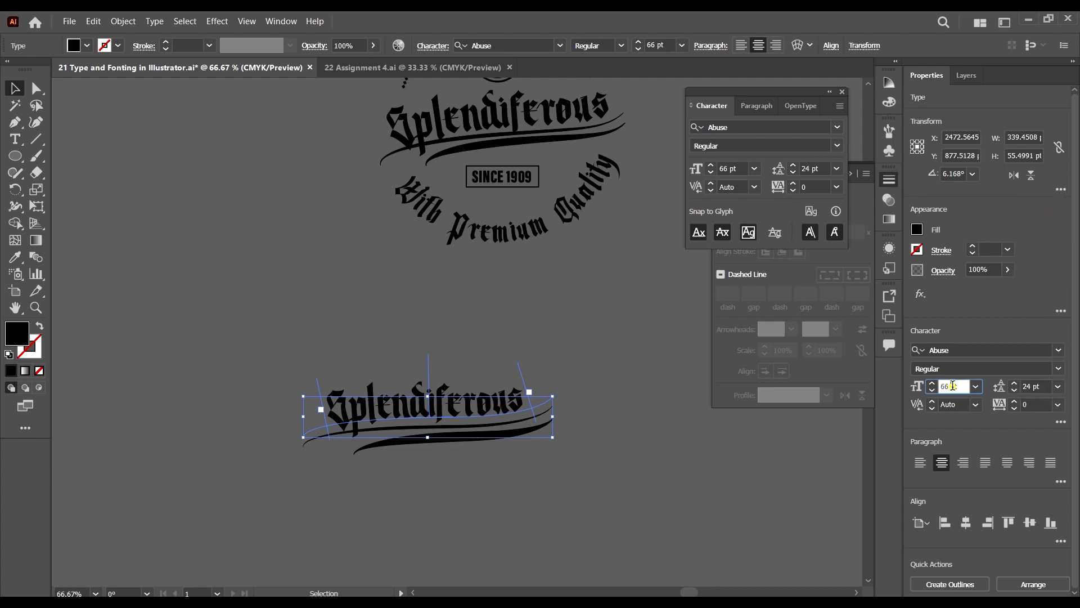
pyautogui.scroll(7, 952, 385)
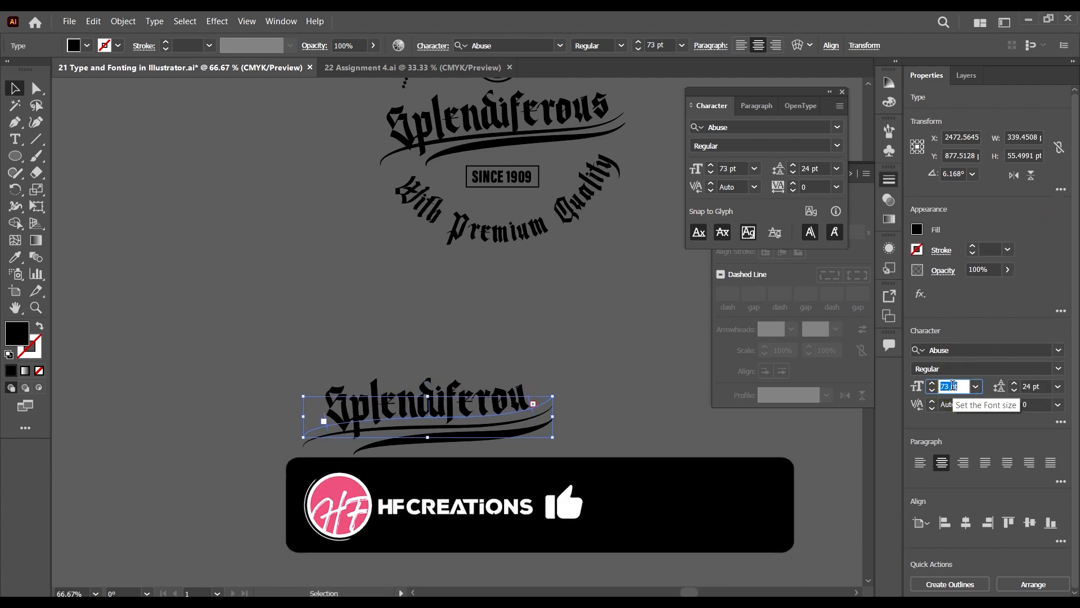
pyautogui.scroll(-5, 952, 386)
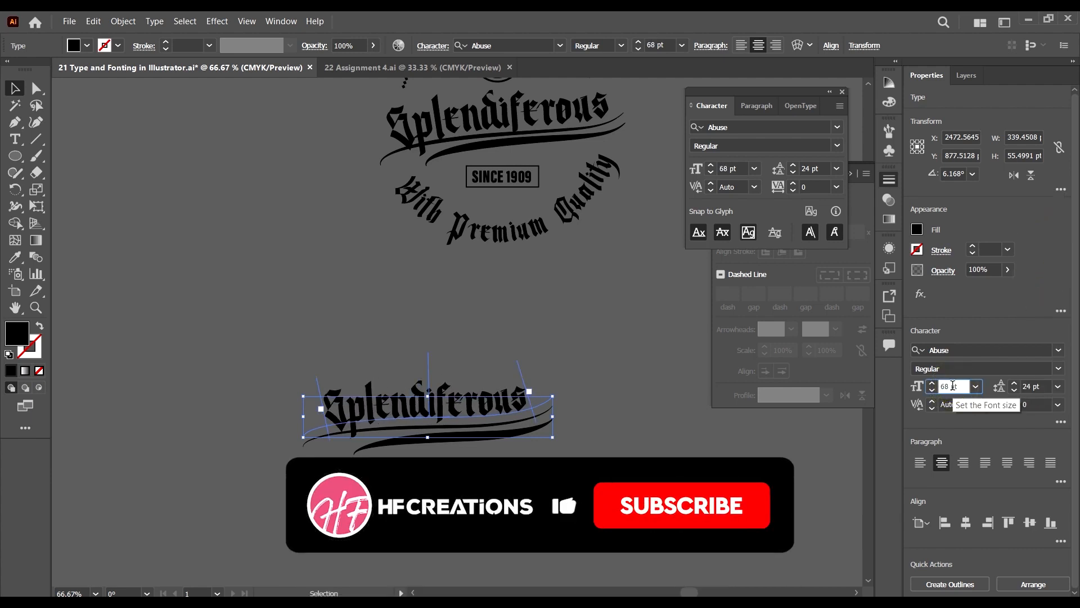
pyautogui.click(613, 441)
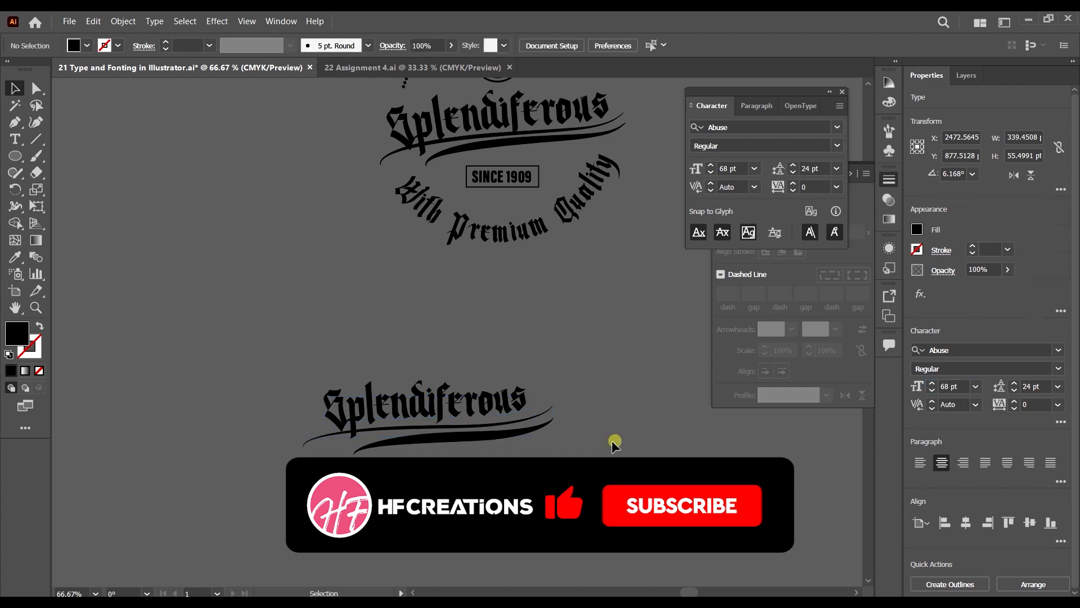
# Scale the new Splendiferous path text to about 365 pt wide and nudge it 7 pt down and 4 pt right over the swooshes
pyautogui.click(382, 406)
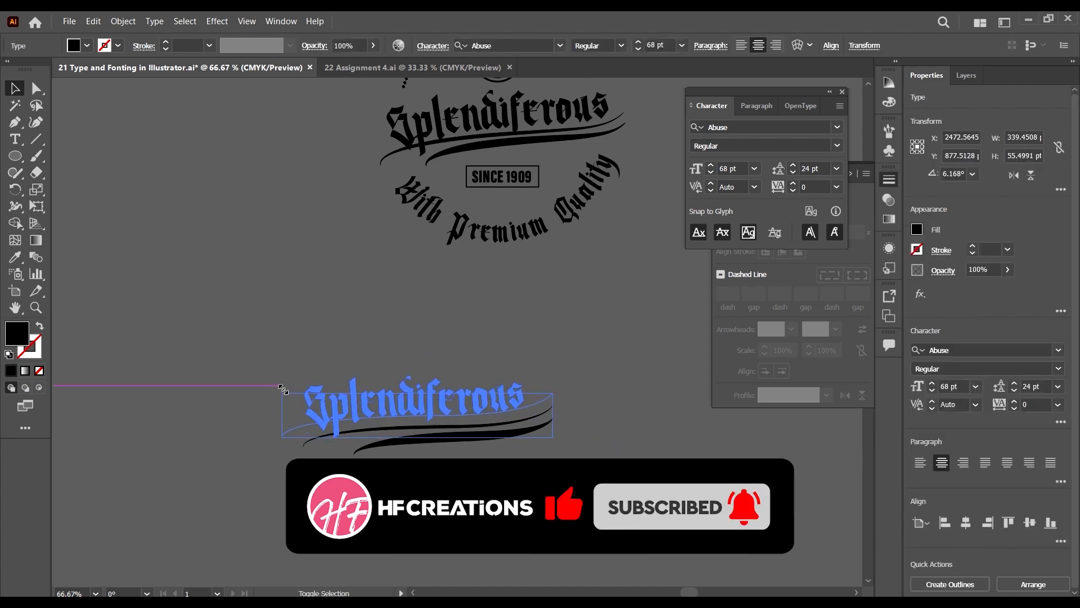
pyautogui.moveTo(283, 389); pyautogui.dragTo(284, 392)
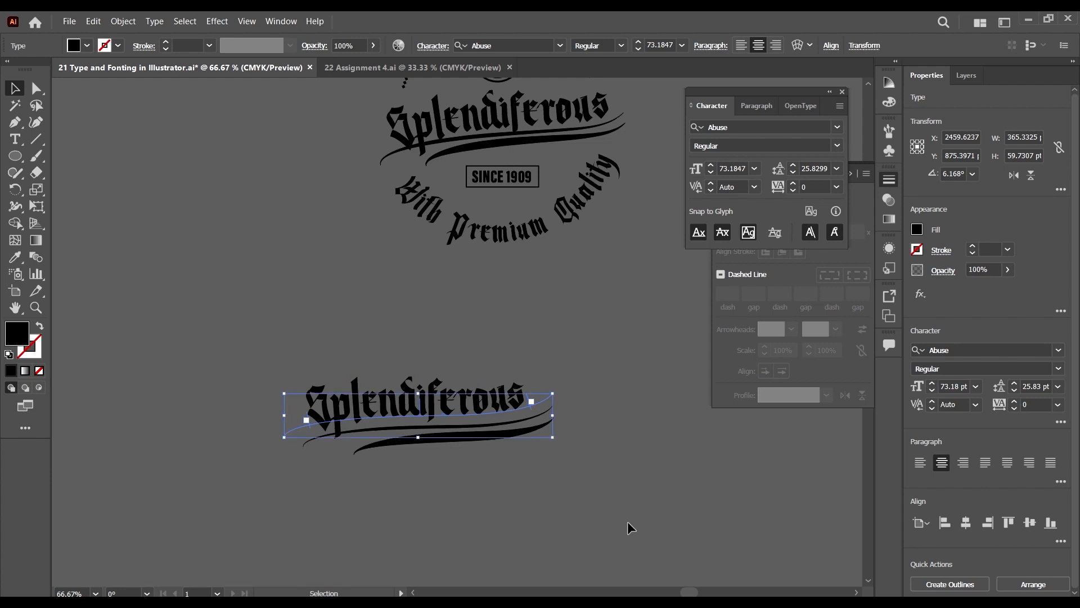
pyautogui.press('Down')
pyautogui.press('Down')
pyautogui.press('Down')
pyautogui.press('Down')
pyautogui.press('Down')
pyautogui.press('Down')
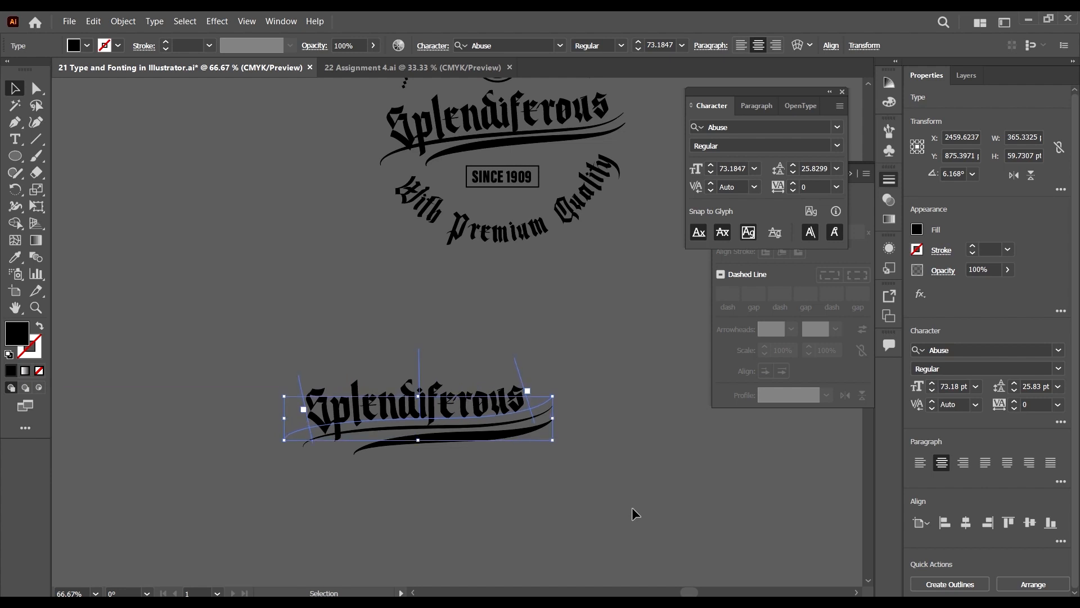
pyautogui.press('Right')
pyautogui.press('Right')
pyautogui.press('Right')
pyautogui.press('Right')
pyautogui.press('Right')
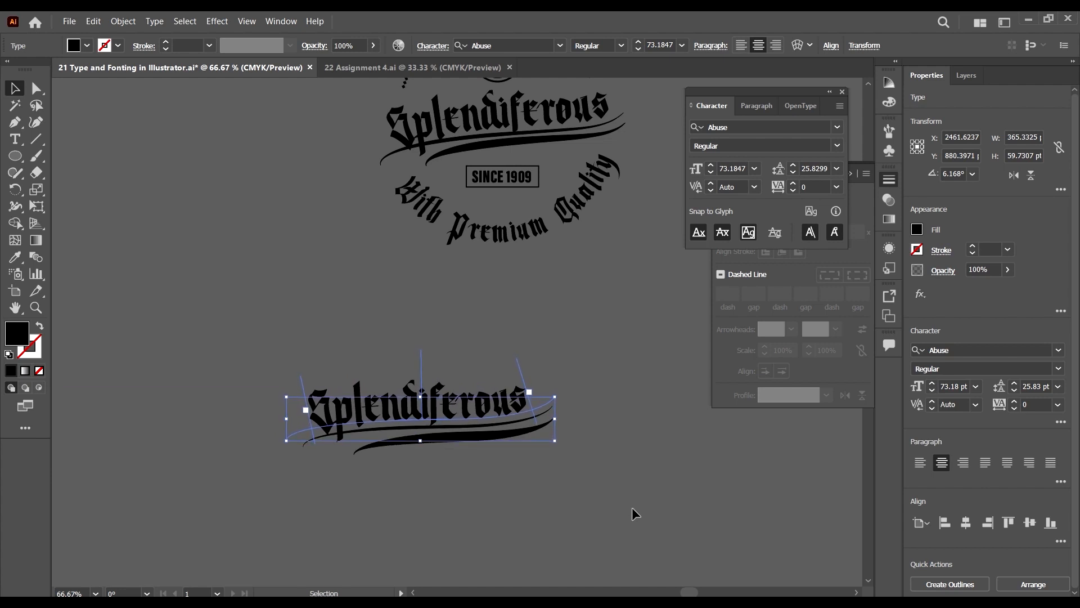
pyautogui.press('Left')
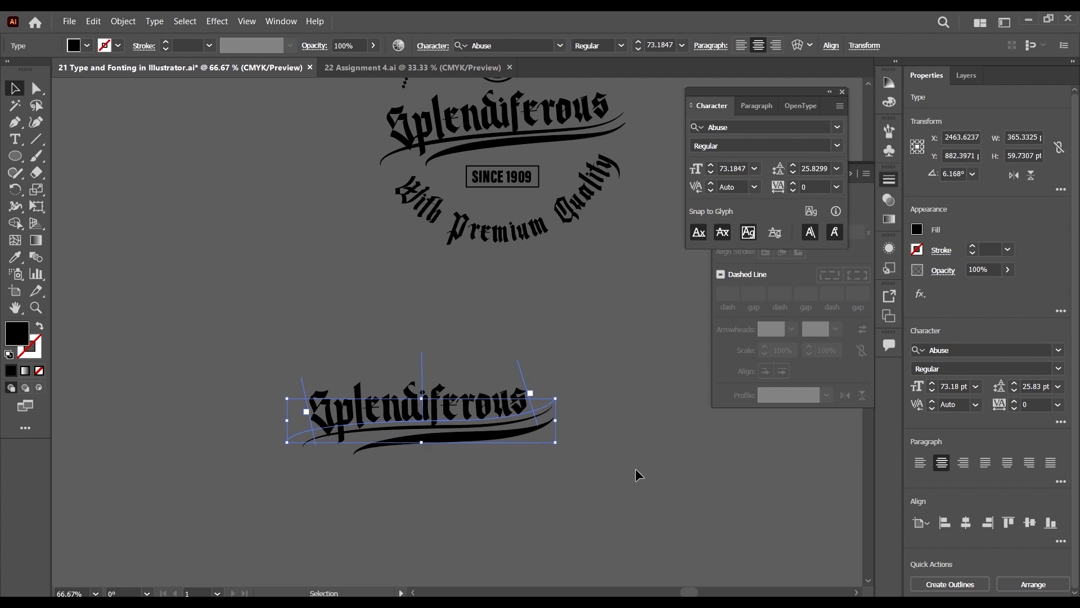
pyautogui.click(635, 469)
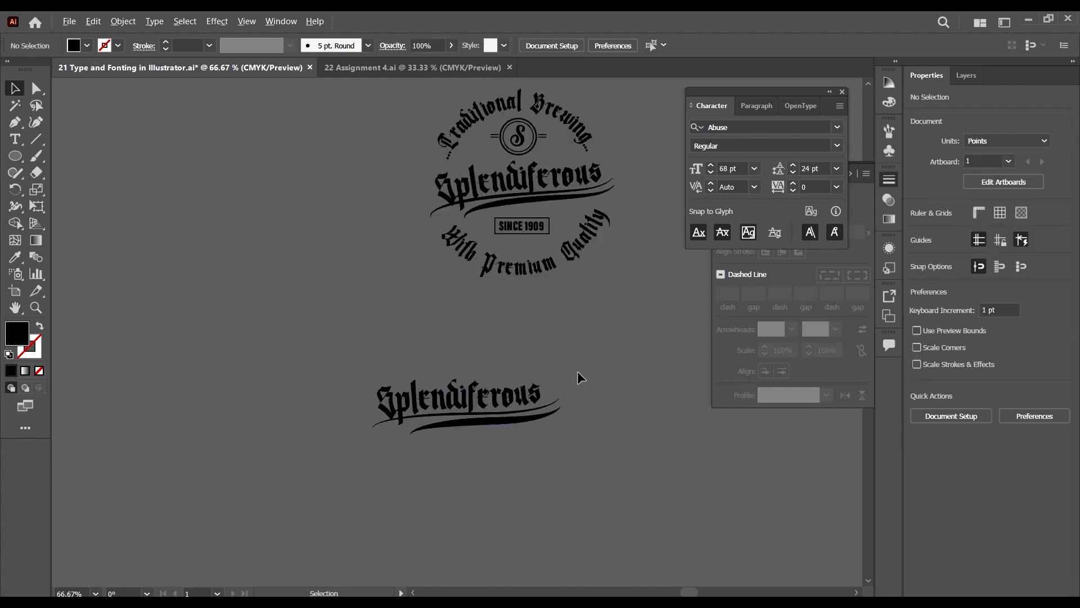
pyautogui.scroll(-1, 577, 370)
pyautogui.moveTo(585, 460); pyautogui.dragTo(504, 412)
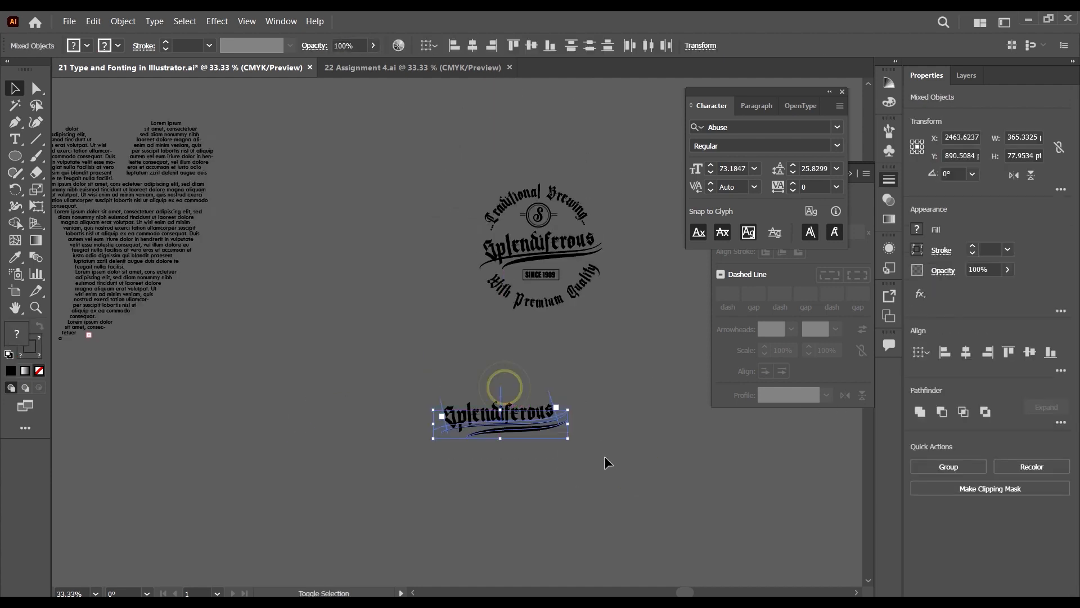
pyautogui.click(604, 457)
pyautogui.scroll(1, 540, 430)
pyautogui.scroll(-1, 550, 416)
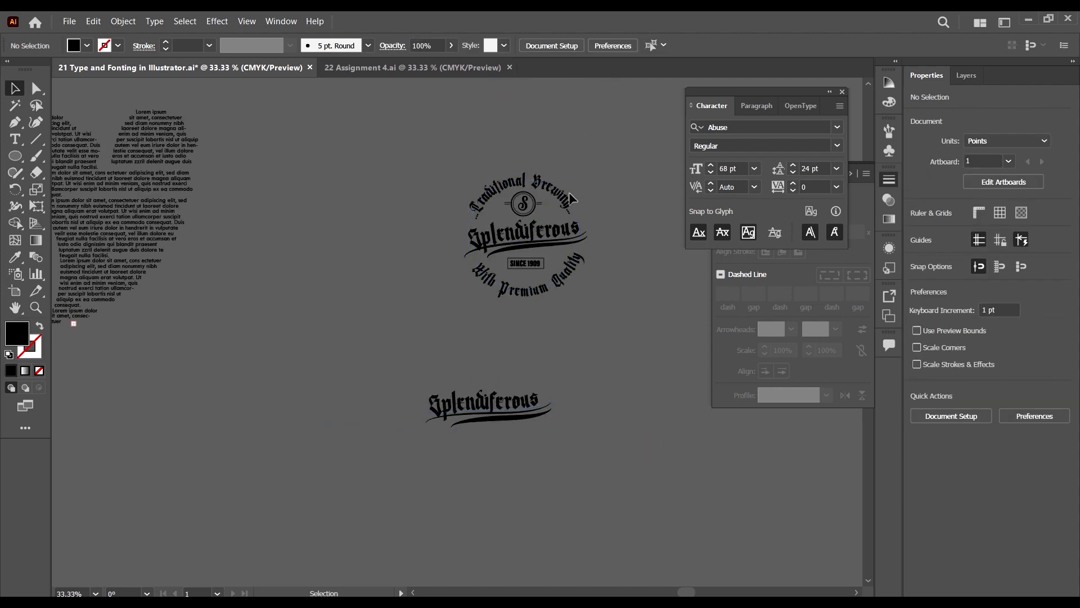
pyautogui.scroll(1, 433, 372)
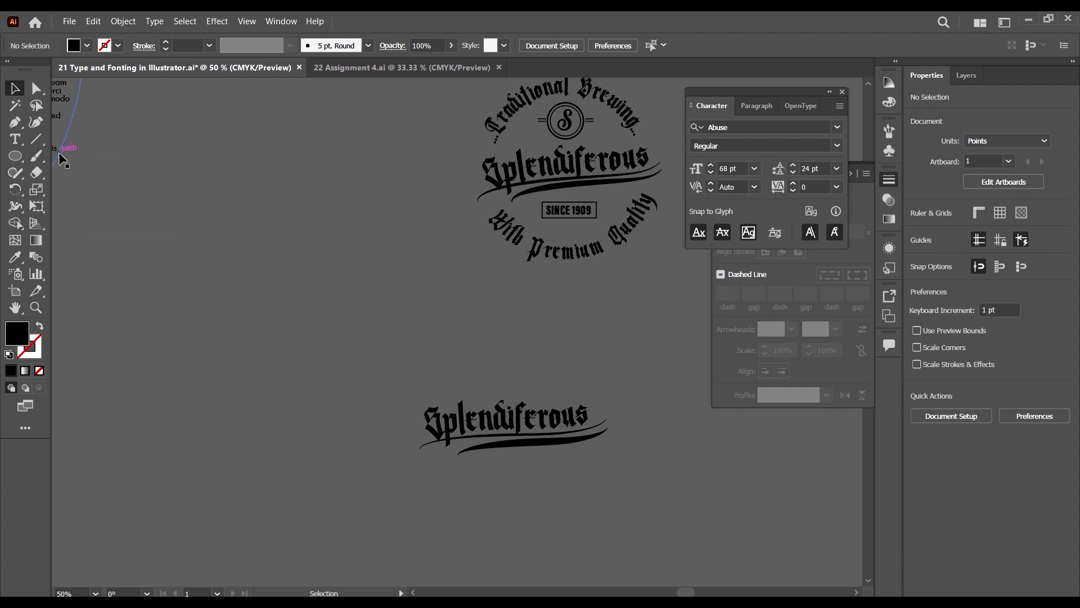
# Draw an unfilled, black-outlined circle about 367 pt in diameter from the middle of the new Splendiferous lettering and nudge it 7 pt left
pyautogui.click(23, 152)
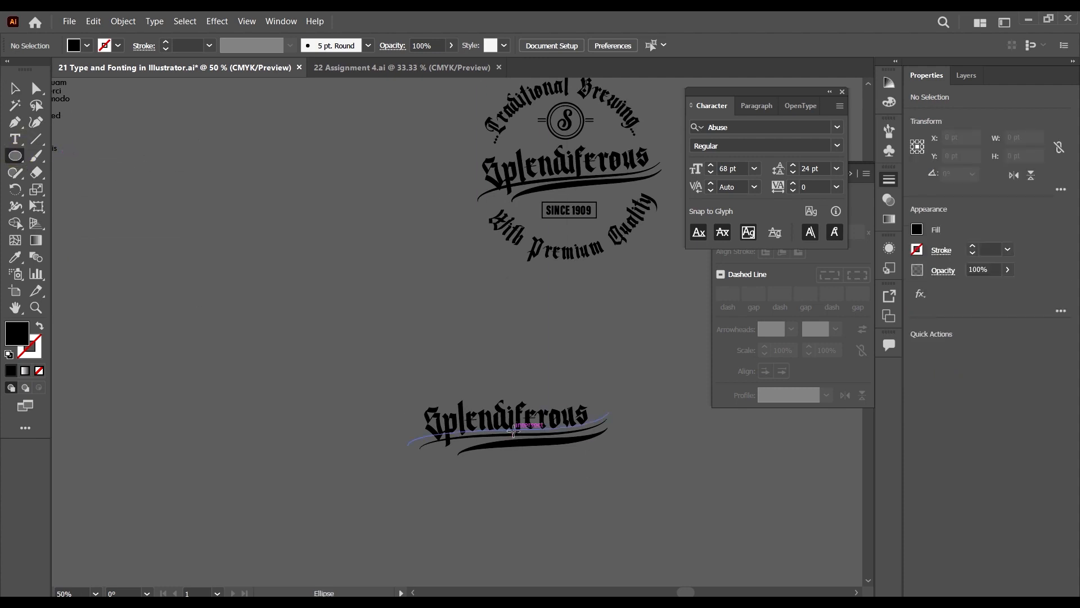
pyautogui.moveTo(513, 431); pyautogui.dragTo(615, 530)
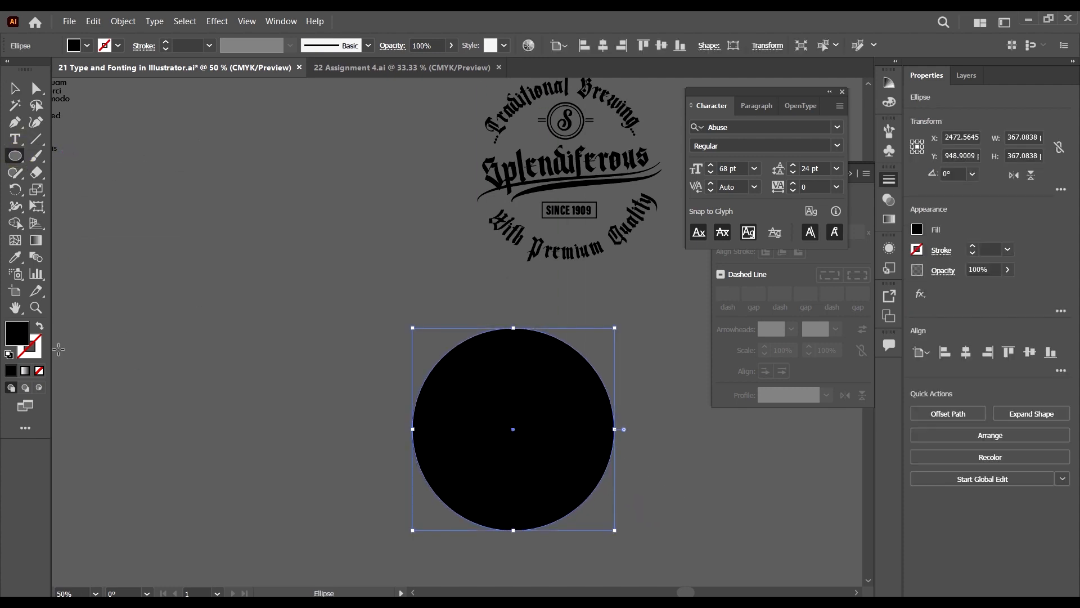
pyautogui.click(40, 326)
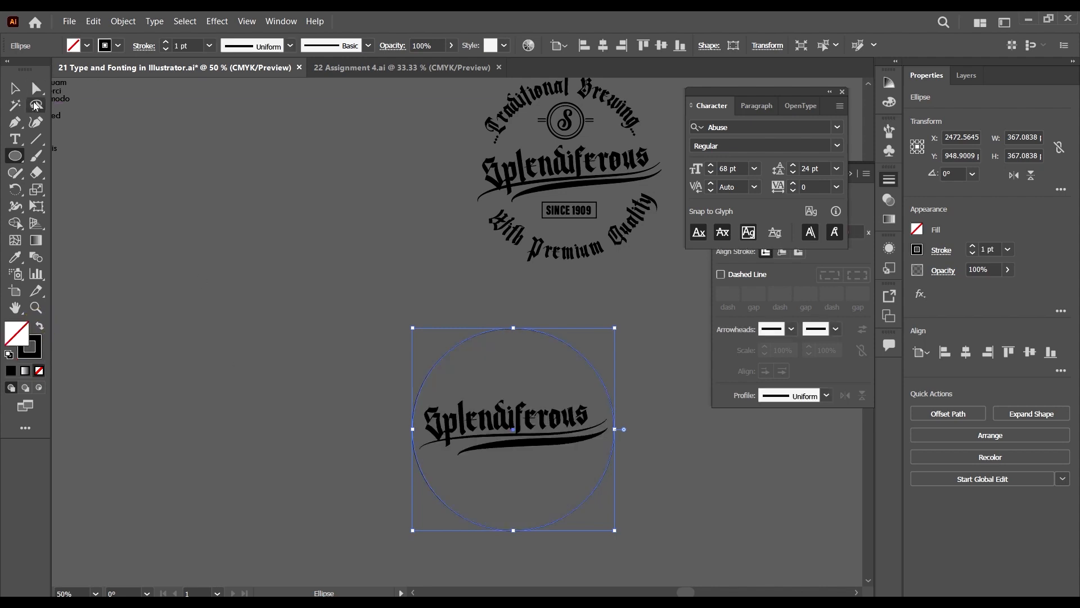
pyautogui.click(15, 88)
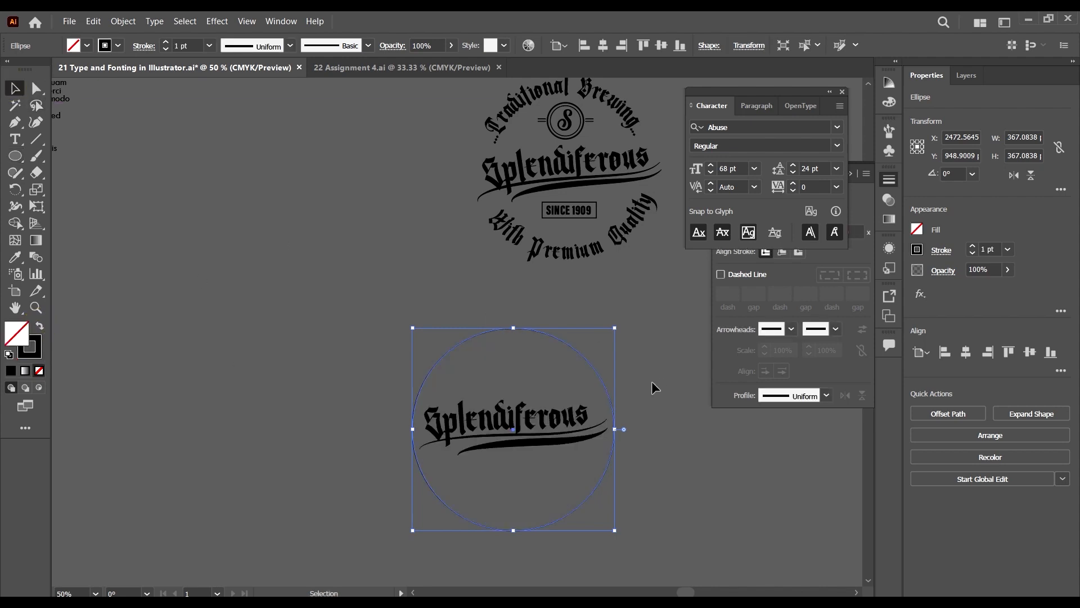
pyautogui.press('Left')
pyautogui.press('Left')
pyautogui.press('Left')
pyautogui.press('Left')
pyautogui.press('Left')
pyautogui.press('Left')
pyautogui.press('Left')
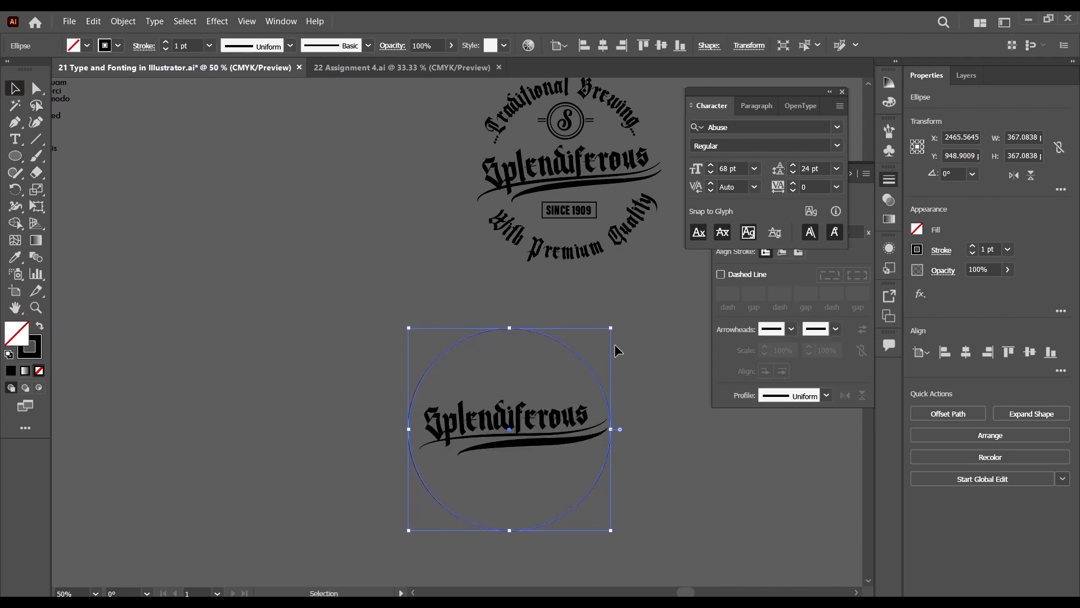
# Scale the circle around Splendiferous down to about 334 pt and place a duplicate about 466 pt to its left
pyautogui.moveTo(610, 327); pyautogui.dragTo(312, 358)
pyautogui.click(532, 341)
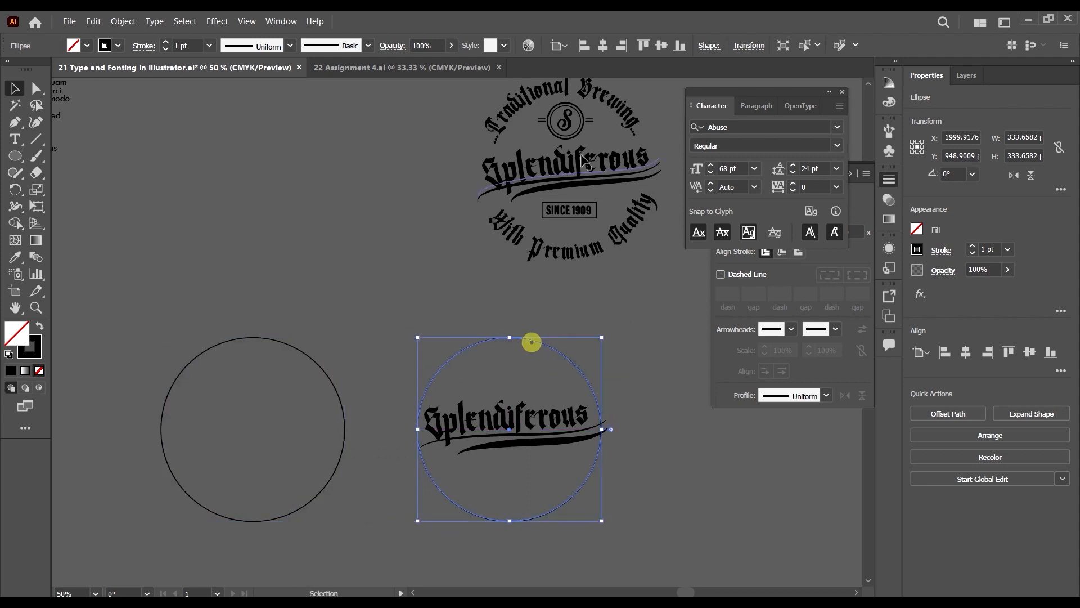
# Copy the whole Traditional Brewing arc text from the original badge
pyautogui.click(521, 98)
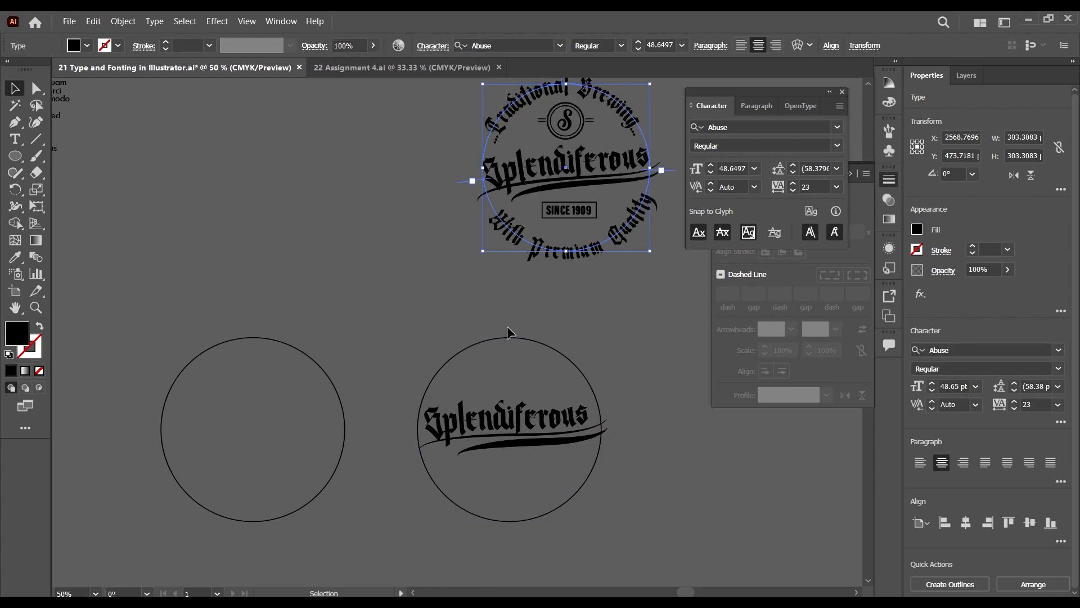
pyautogui.click(593, 338)
pyautogui.press('p')
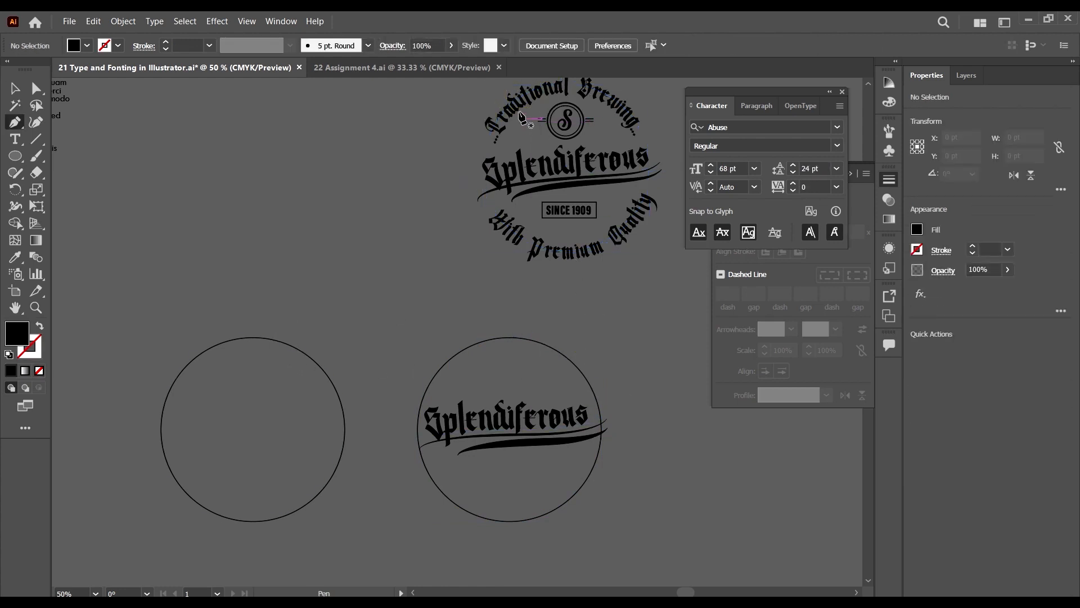
pyautogui.scroll(3, 569, 107)
pyautogui.scroll(3, 610, 127)
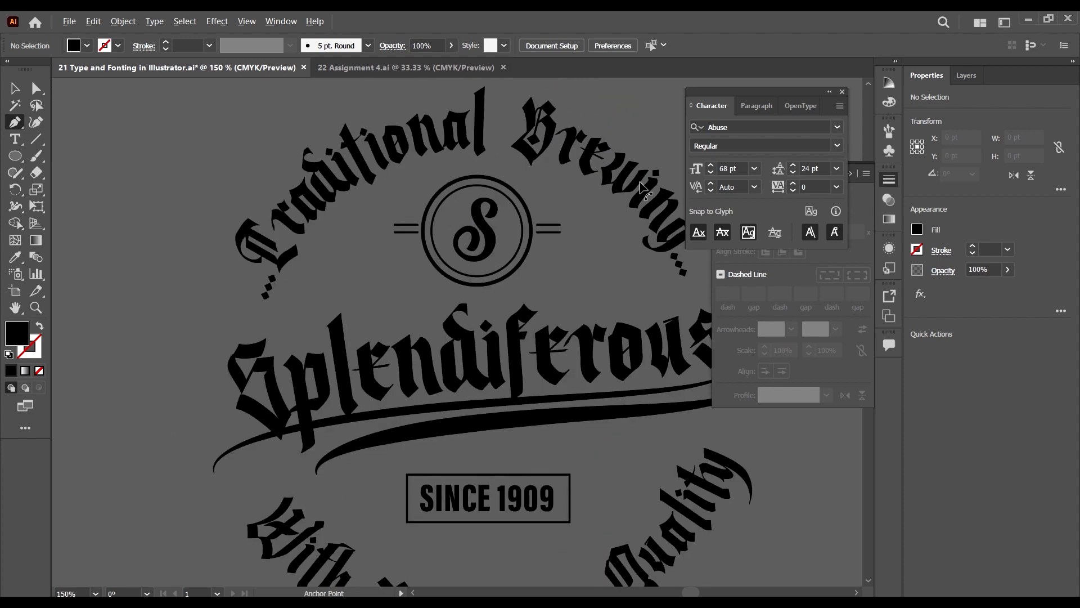
pyautogui.click(16, 140)
pyautogui.click(377, 150)
pyautogui.hotkey('ctrl', 'a')
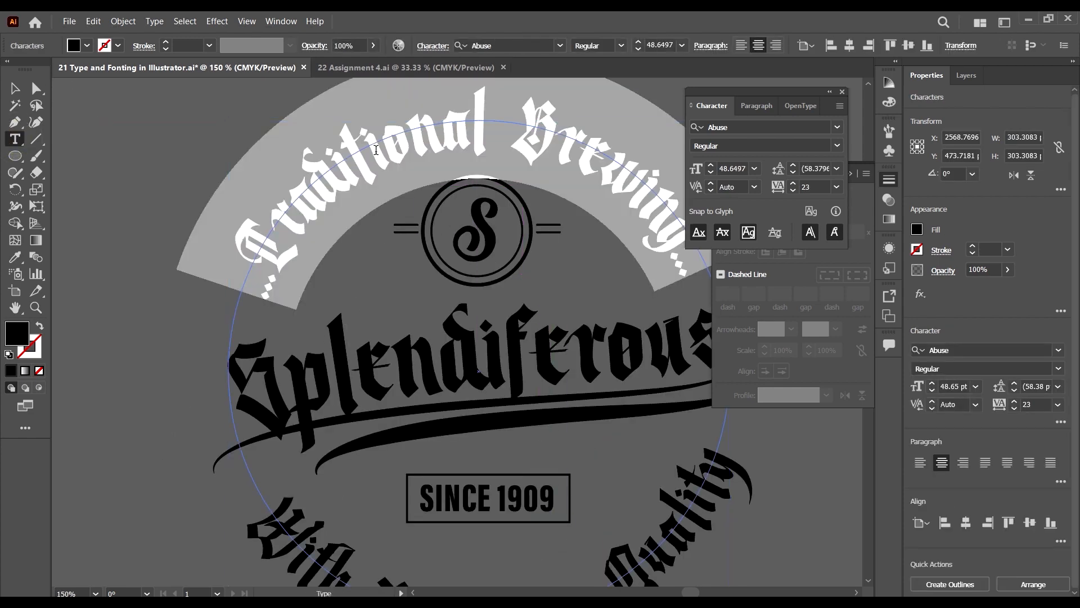
pyautogui.hotkey('ctrl', 'c')
# Turn the circle around the new Splendiferous lettering into a type path and paste the Traditional Brewing text onto it
pyautogui.scroll(-4, 376, 150)
pyautogui.scroll(-2, 378, 276)
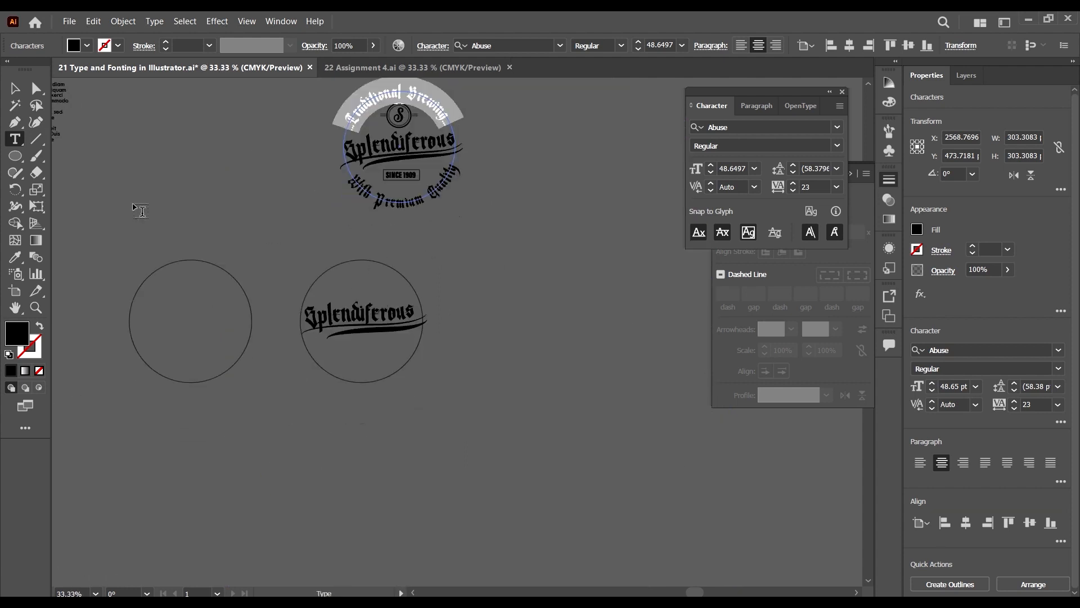
pyautogui.scroll(2, 243, 238)
pyautogui.click(15, 88)
pyautogui.click(15, 139)
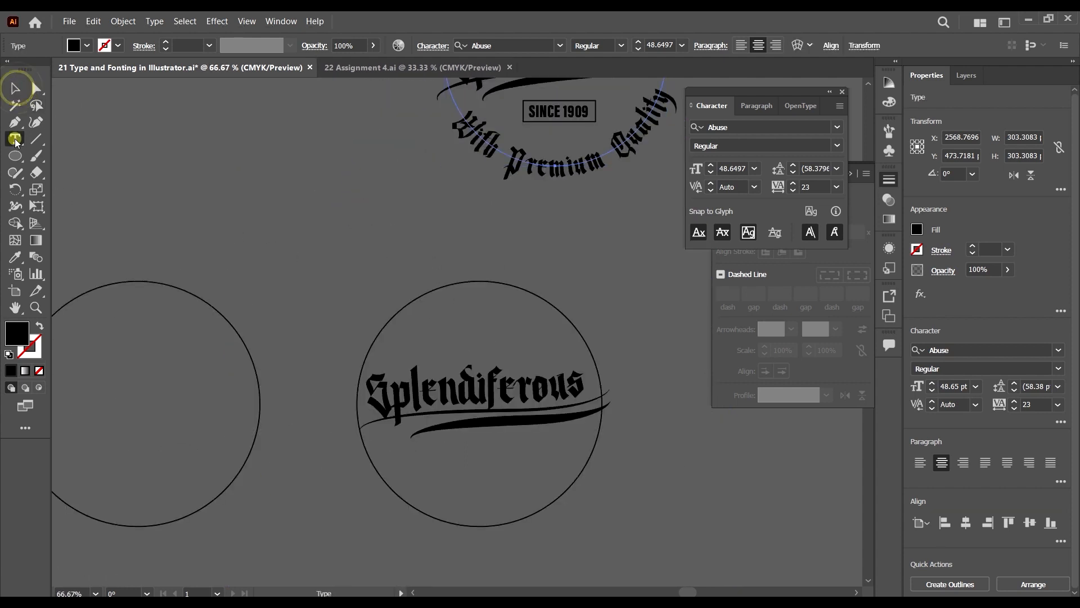
pyautogui.click(92, 172)
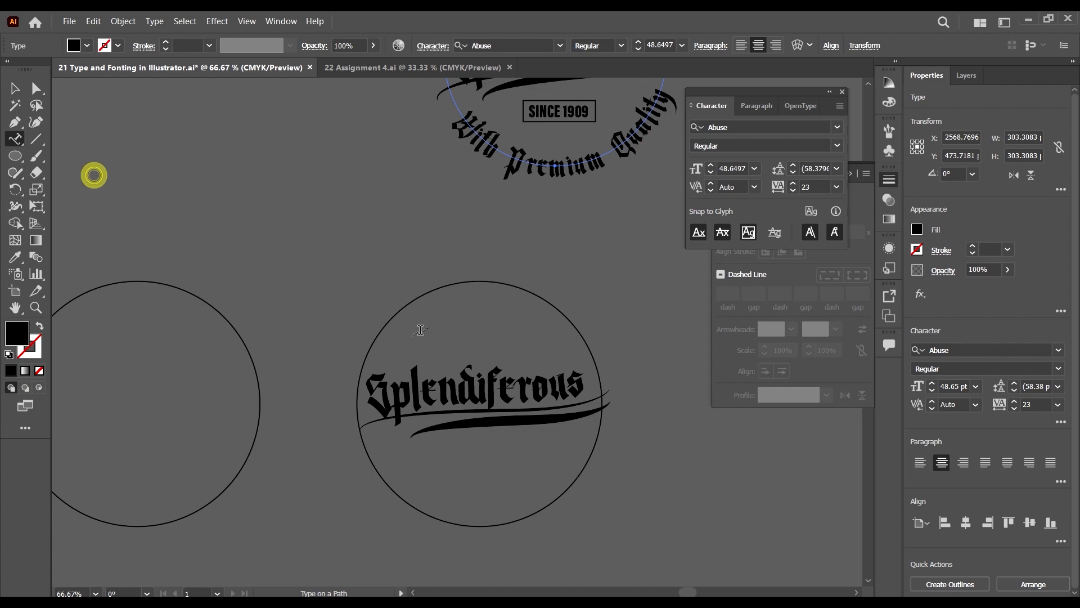
pyautogui.click(466, 282)
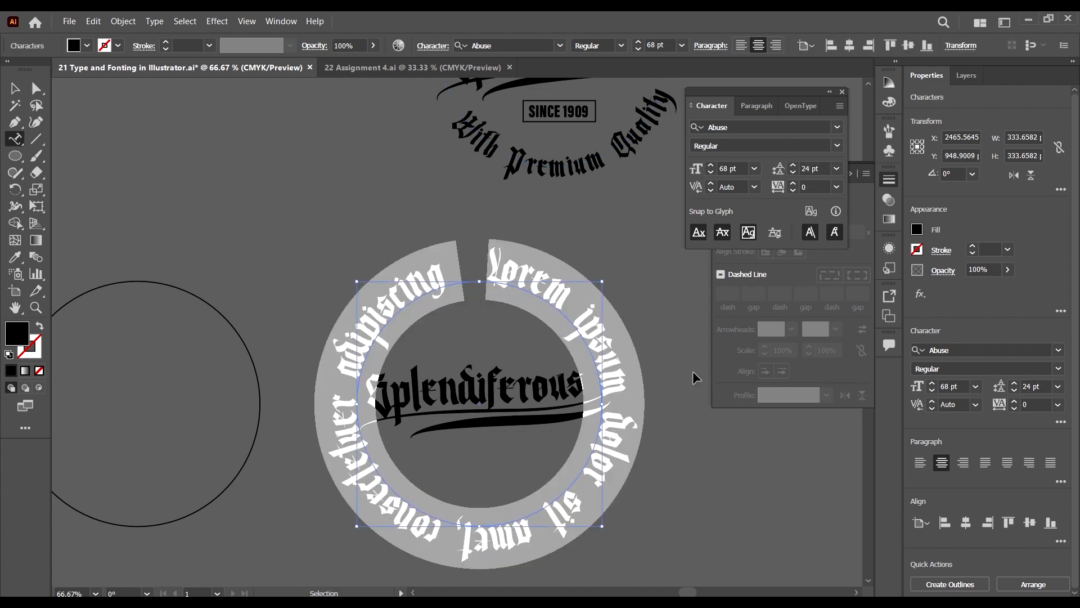
pyautogui.hotkey('ctrl', 'v')
# Slide the Traditional Brewing text around its circle so it is centred over the top, and deselect it
pyautogui.click(15, 85)
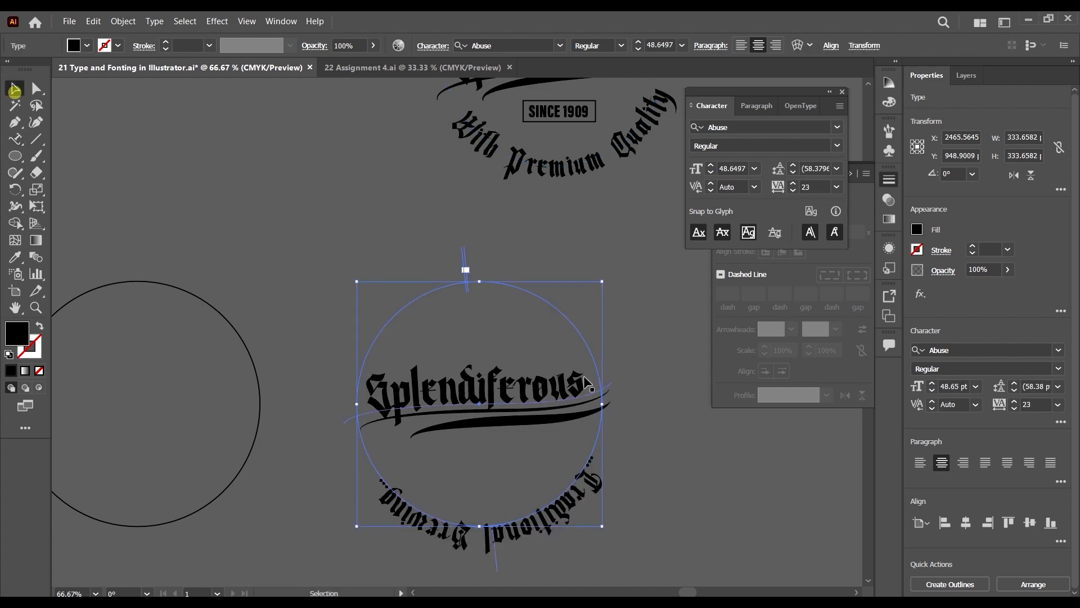
pyautogui.click(467, 269)
pyautogui.moveTo(495, 537); pyautogui.dragTo(477, 271)
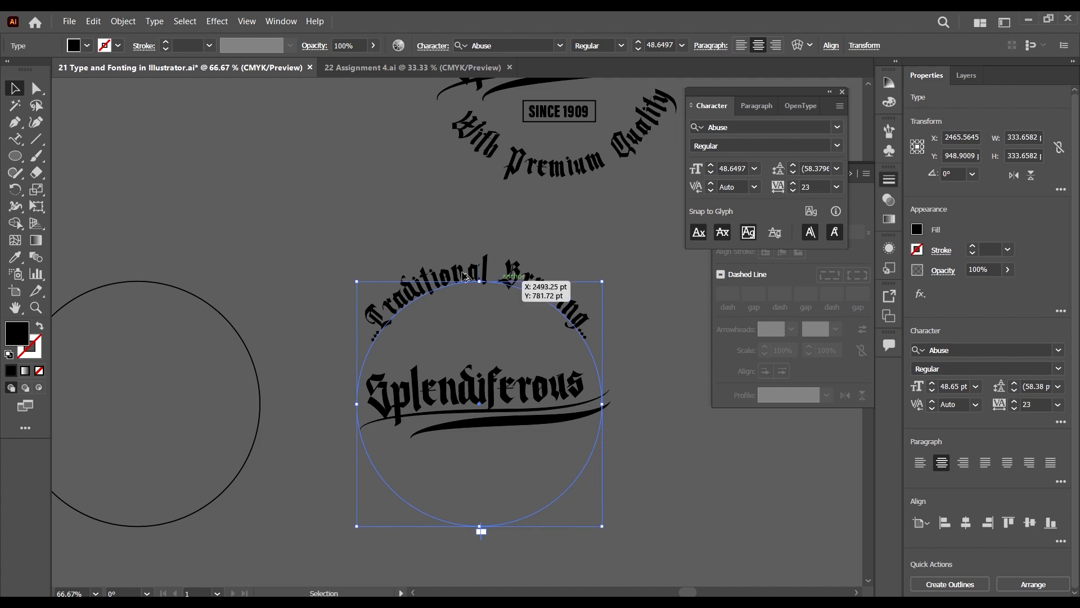
pyautogui.scroll(-3, 517, 348)
pyautogui.scroll(2, 569, 318)
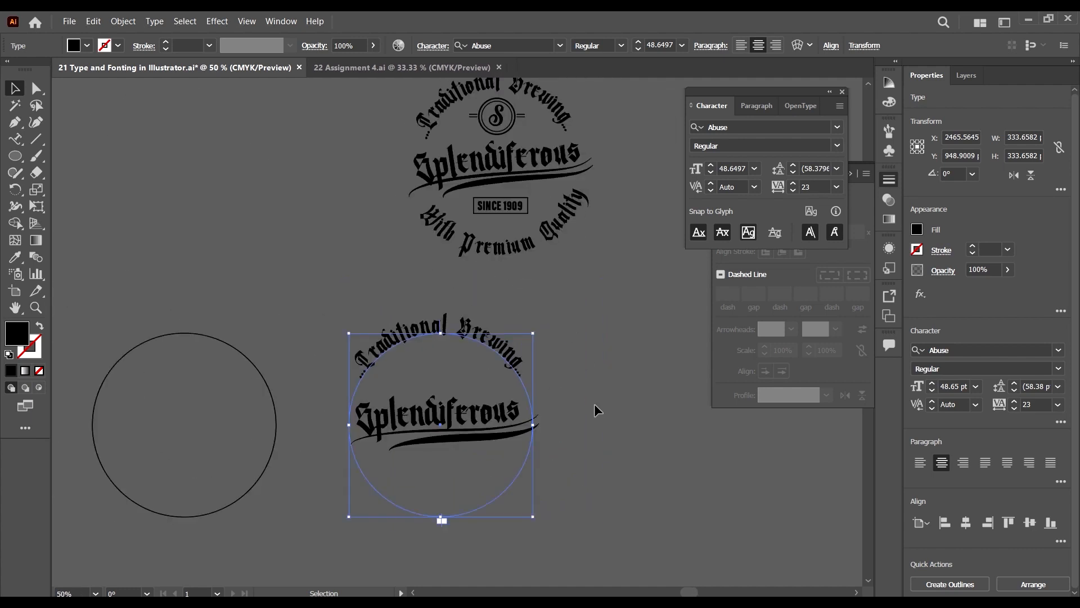
pyautogui.click(580, 461)
pyautogui.scroll(-2, 569, 445)
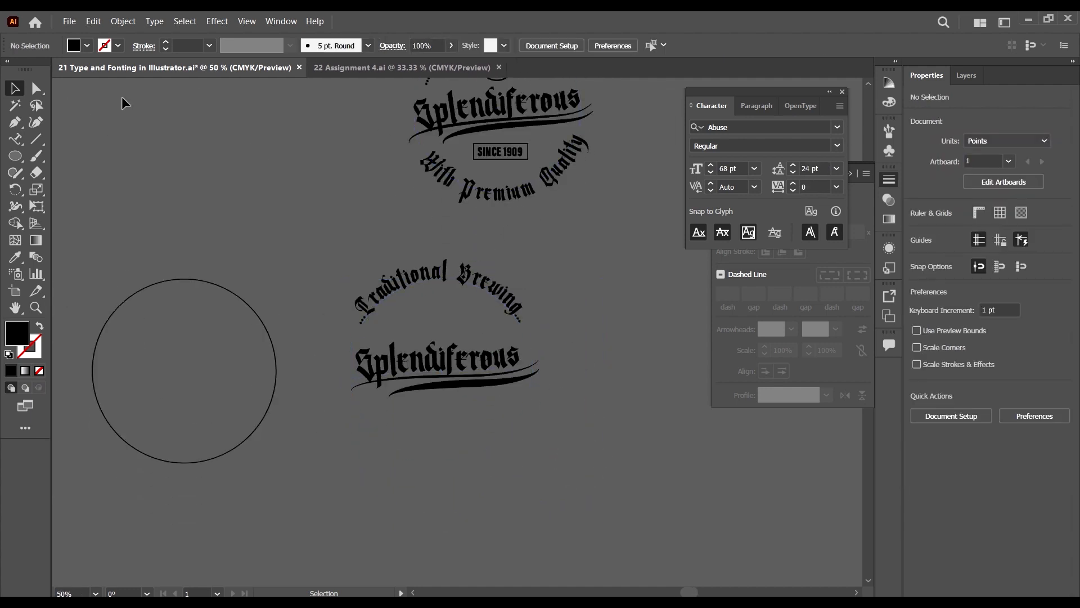
# Copy the whole With Premium Quality text from the original badge and deselect it
pyautogui.click(14, 139)
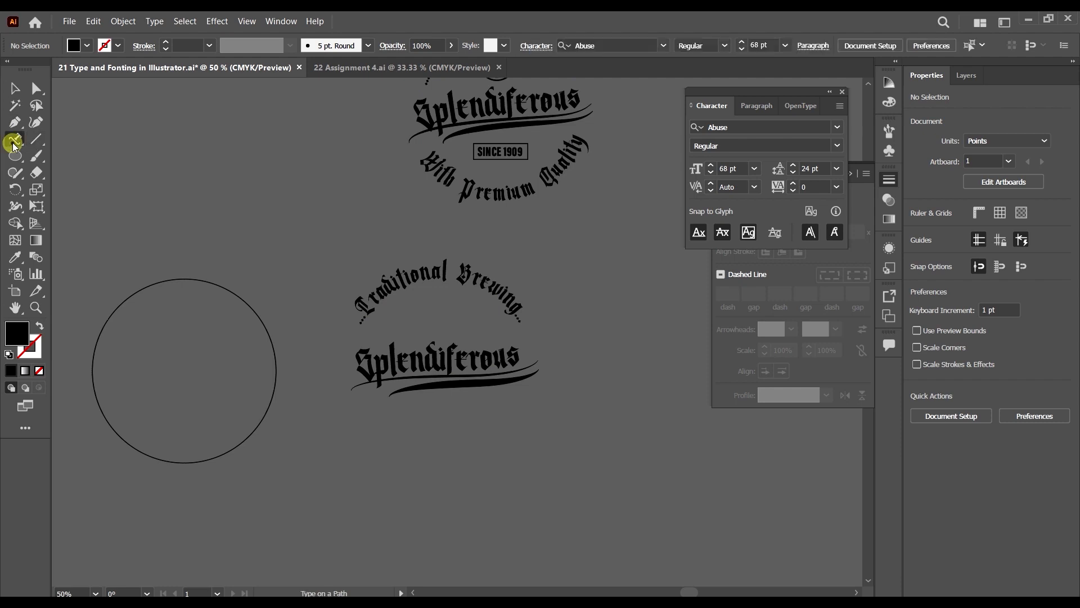
pyautogui.click(63, 141)
pyautogui.click(491, 197)
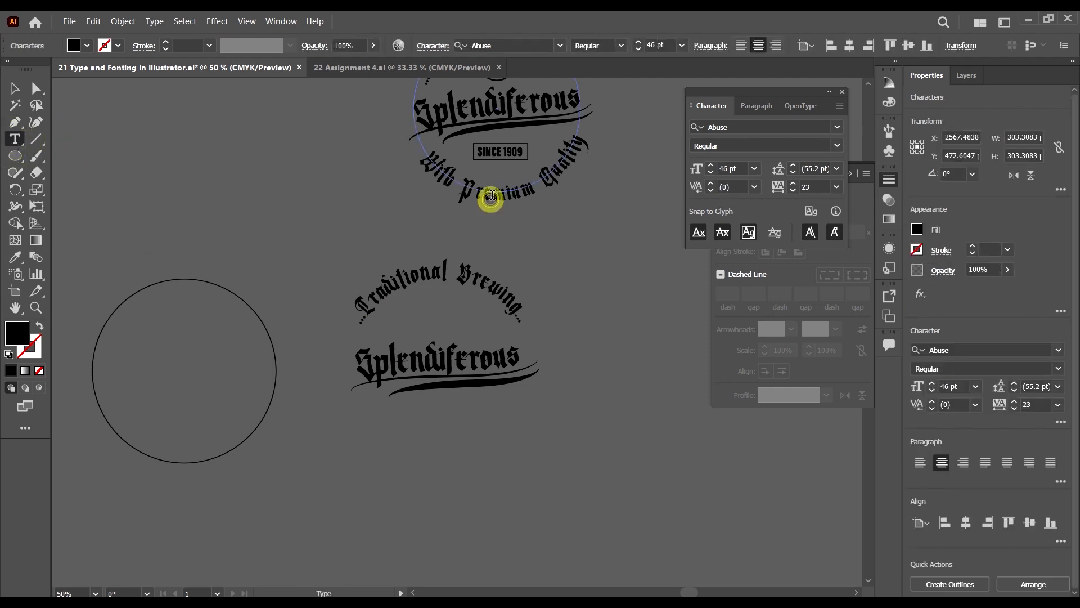
pyautogui.hotkey('ctrl', 'a')
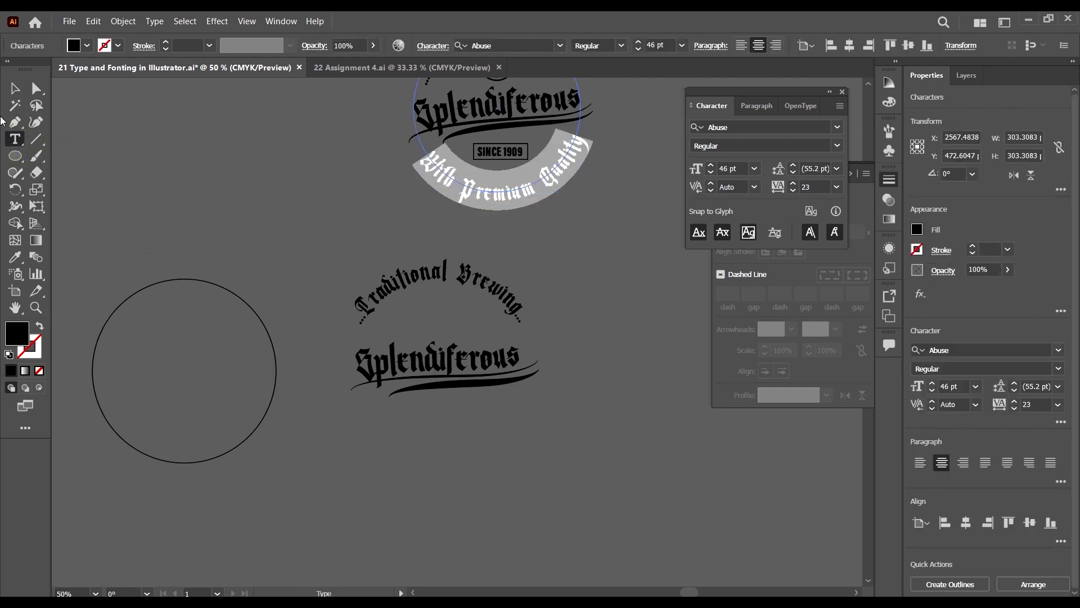
pyautogui.click(15, 88)
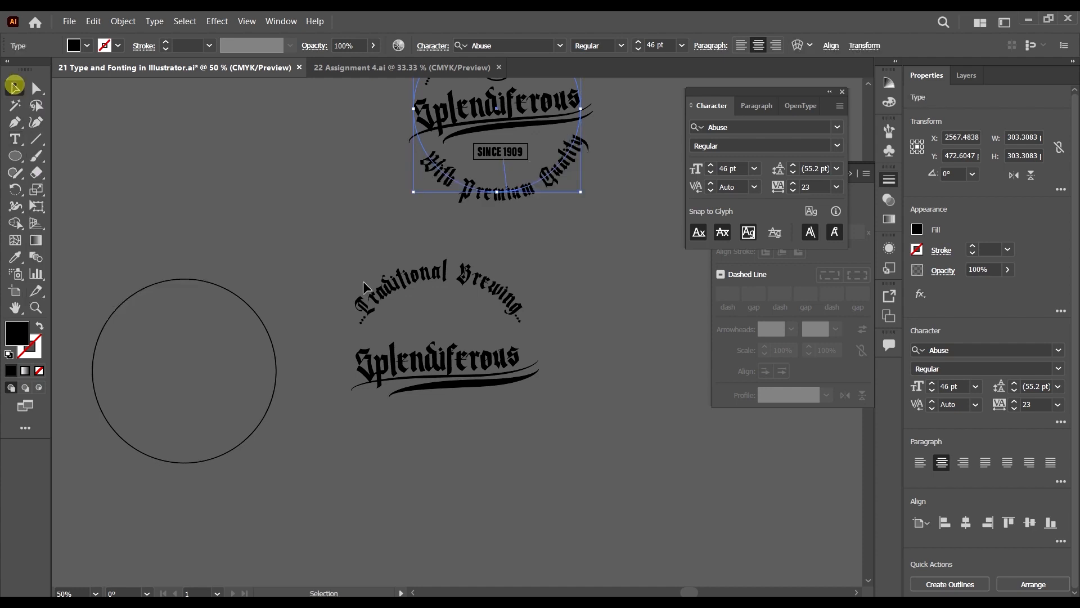
pyautogui.click(304, 170)
# Turn the duplicate circle into a type path starting at its bottom and paste the With Premium Quality text onto it
pyautogui.click(15, 145)
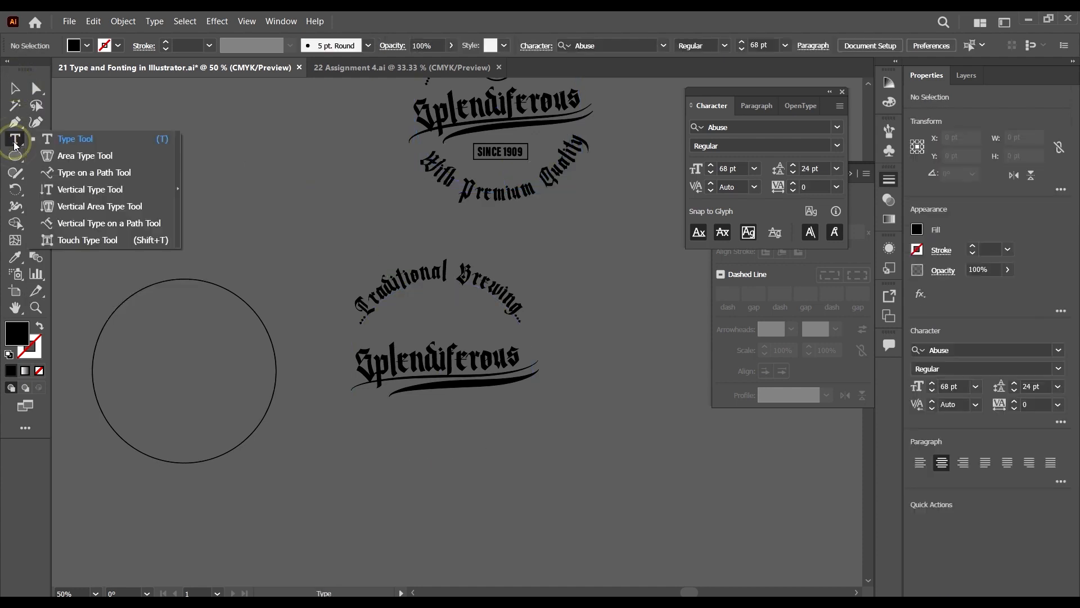
pyautogui.click(83, 171)
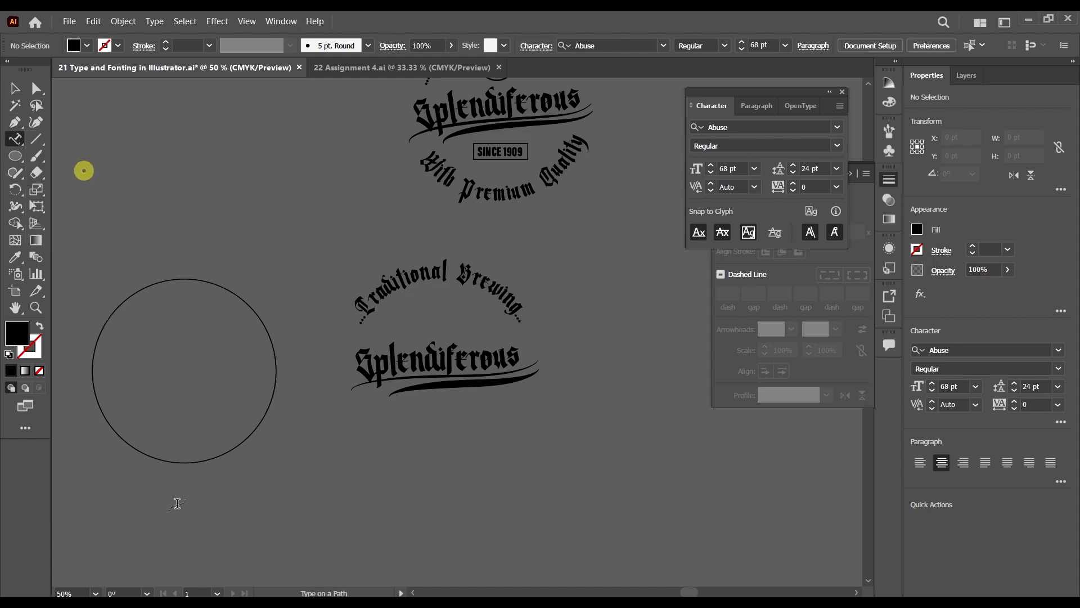
pyautogui.click(190, 465)
pyautogui.hotkey('ctrl', 'v')
pyautogui.press('Escape')
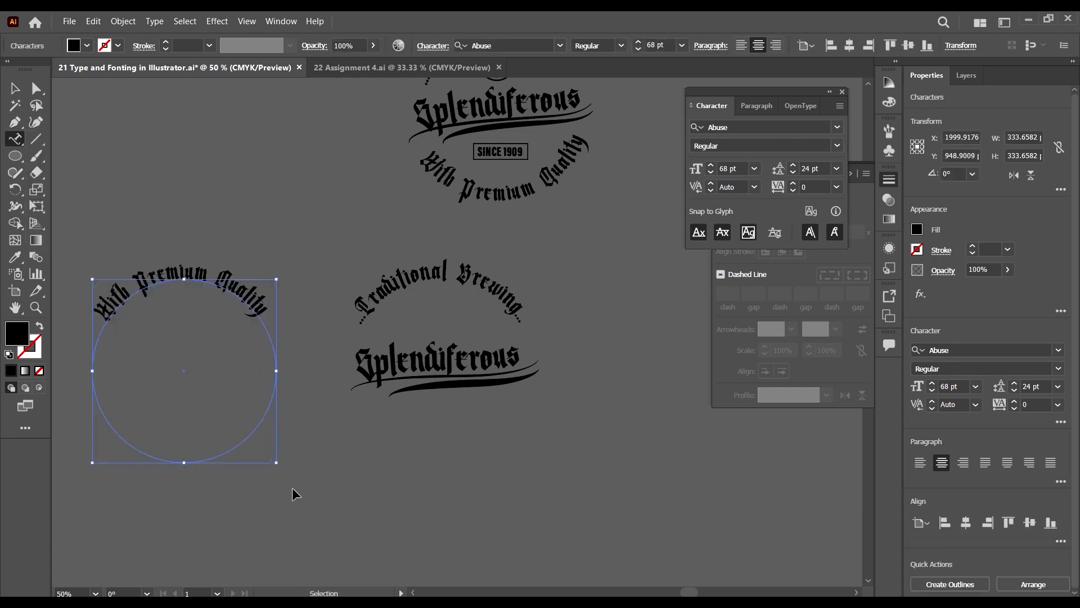
pyautogui.keyDown('ctrl'); pyautogui.click(292, 488); pyautogui.keyUp('ctrl')
# Flip the With Premium Quality text to the inside bottom of its circle and move one end bracket to centre it
pyautogui.click(15, 88)
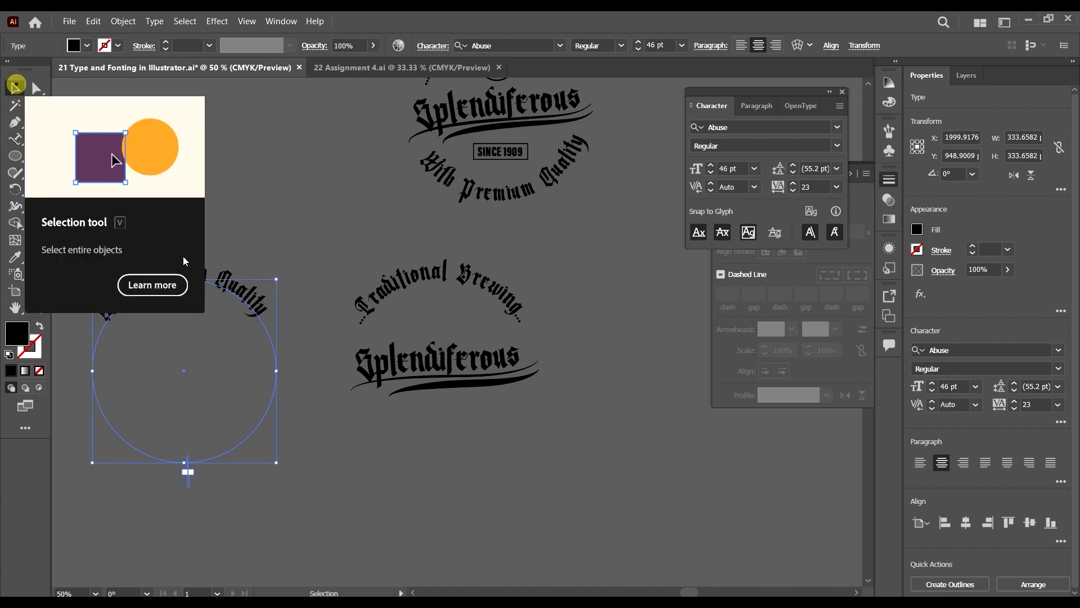
pyautogui.click(184, 275)
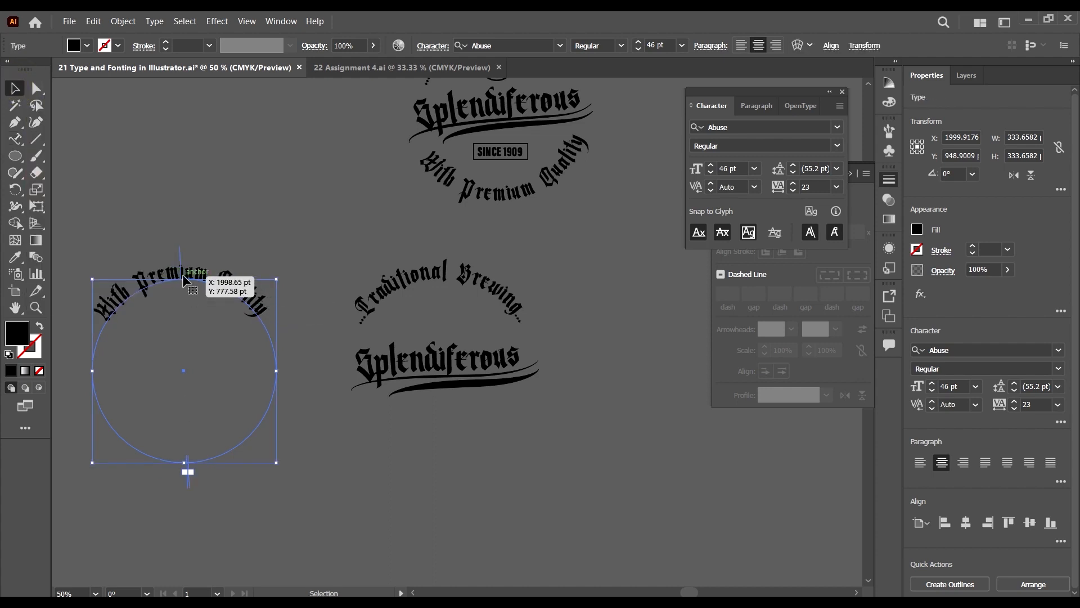
pyautogui.moveTo(184, 274); pyautogui.dragTo(192, 347)
pyautogui.scroll(-1, 147, 321)
pyautogui.scroll(2, 146, 321)
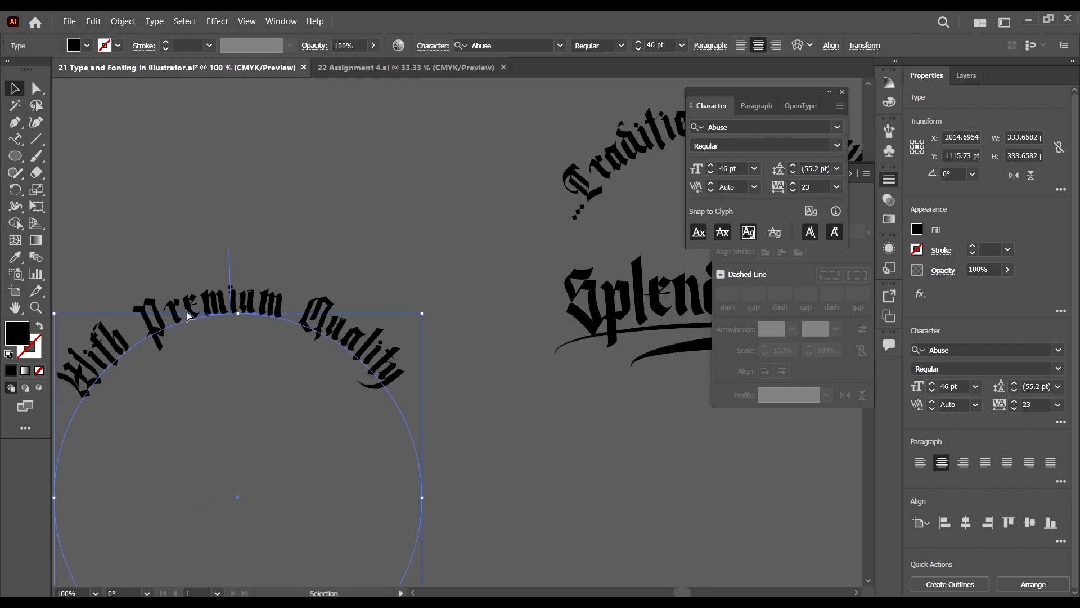
pyautogui.hscroll(-1, 191, 314)
pyautogui.hscroll(-1, 191, 313)
pyautogui.scroll(-3, 281, 267)
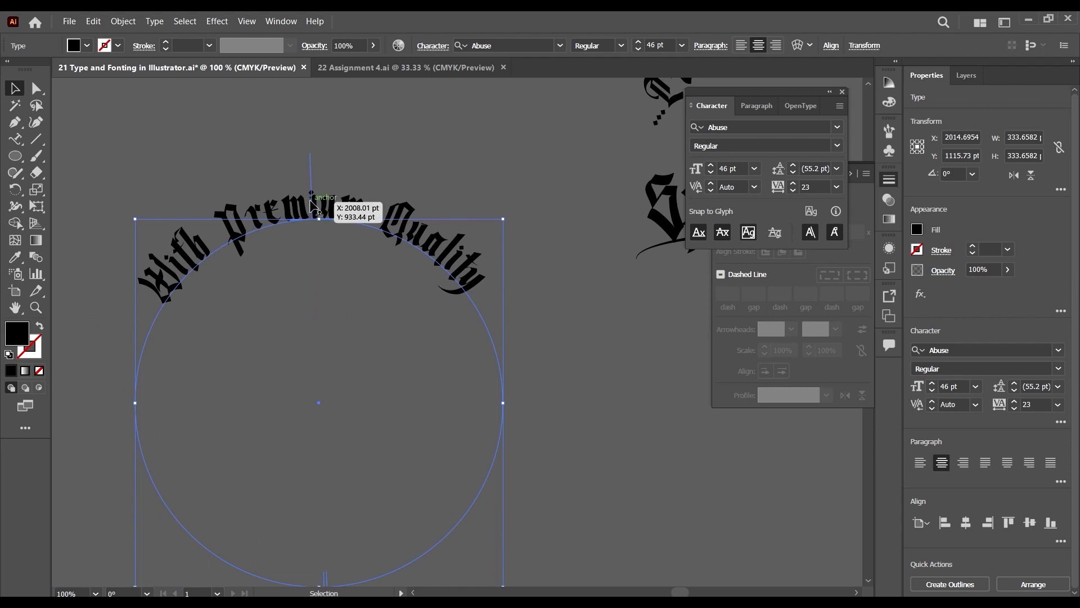
pyautogui.moveTo(311, 201); pyautogui.dragTo(322, 321)
pyautogui.scroll(-3, 376, 431)
pyautogui.scroll(2, 442, 425)
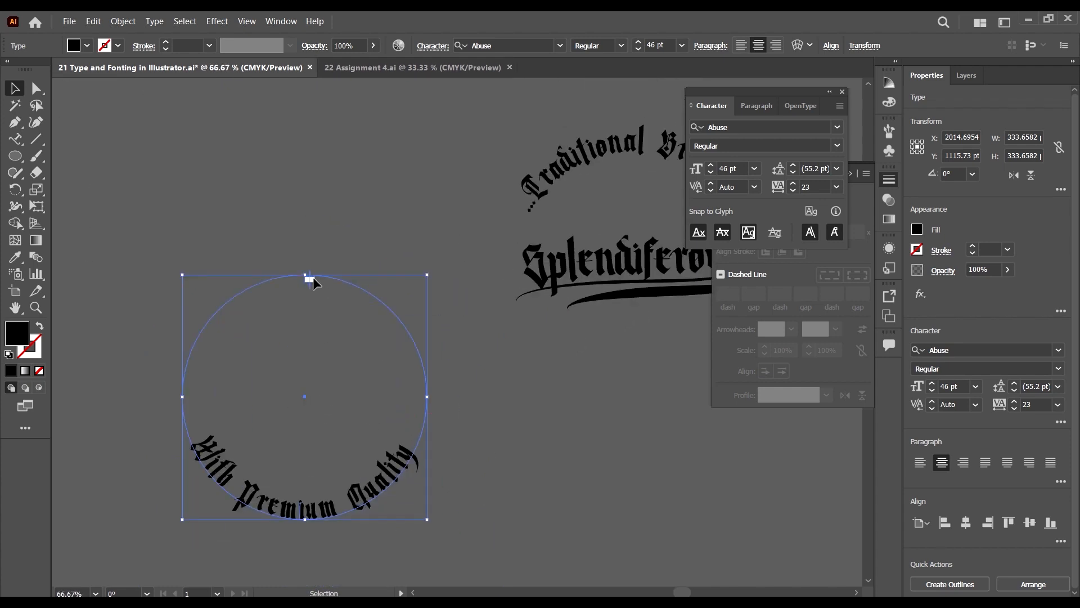
pyautogui.moveTo(309, 275); pyautogui.dragTo(292, 276)
pyautogui.scroll(-1, 354, 310)
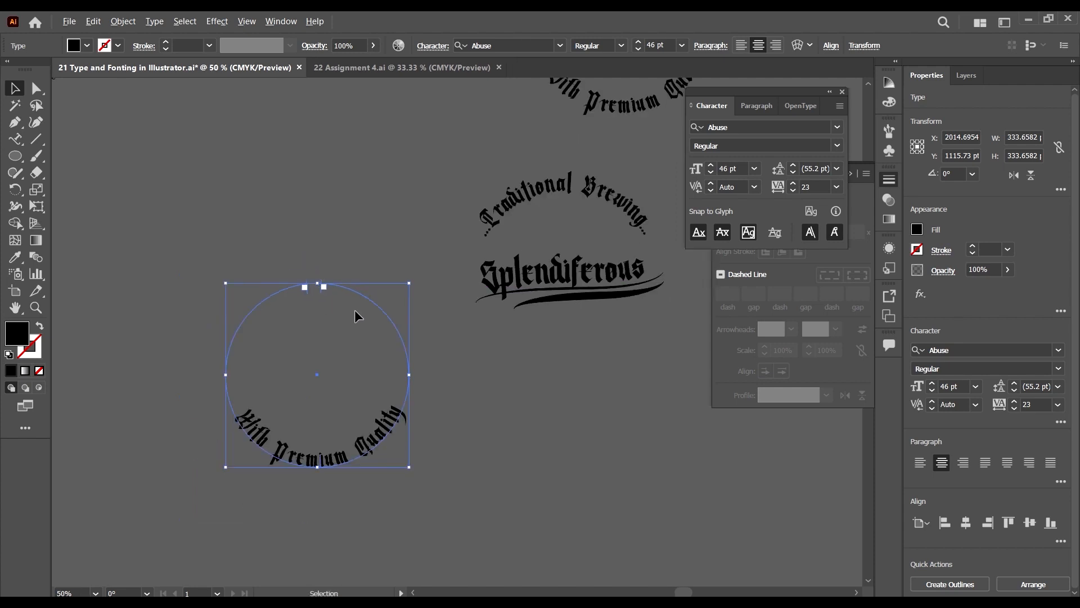
# Move the With Premium Quality circle onto the new badge and nudge it 36 pt up and 7 pt right over the Traditional Brewing circle
pyautogui.scroll(2, 422, 414)
pyautogui.moveTo(381, 483); pyautogui.dragTo(629, 416)
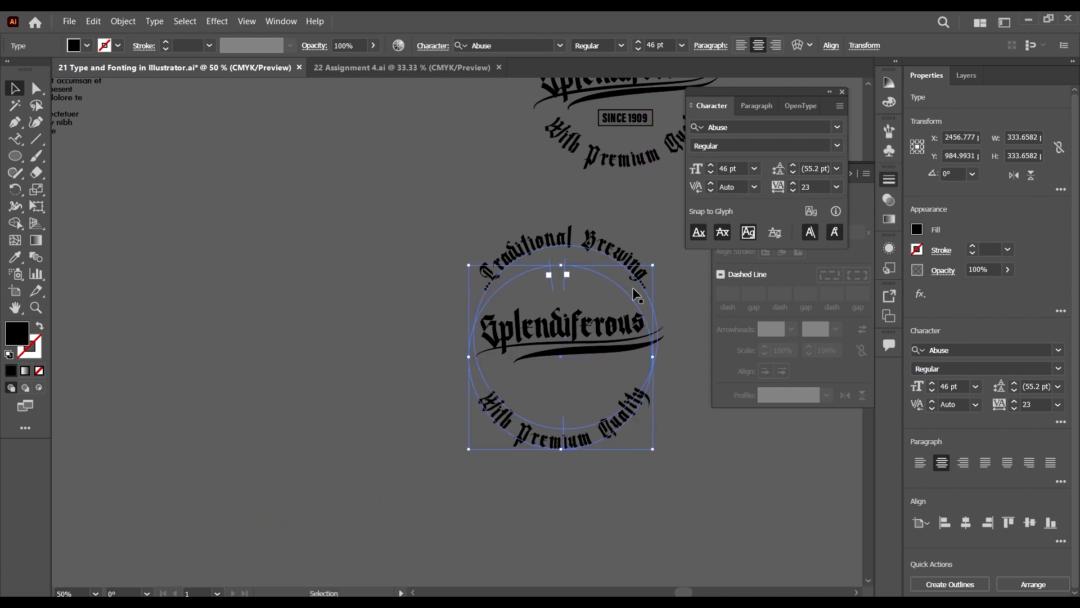
pyautogui.press('Up')
pyautogui.press('Up')
pyautogui.press('Up')
pyautogui.press('Up')
pyautogui.press('Up')
pyautogui.press('Up')
pyautogui.press('Up')
pyautogui.press('Up')
pyautogui.press('Up')
pyautogui.press('Up')
pyautogui.press('Up')
pyautogui.press('Up')
pyautogui.press('Up')
pyautogui.press('Up')
pyautogui.press('Up')
pyautogui.press('Up')
pyautogui.press('Up')
pyautogui.press('Up')
pyautogui.press('Up')
pyautogui.press('Up')
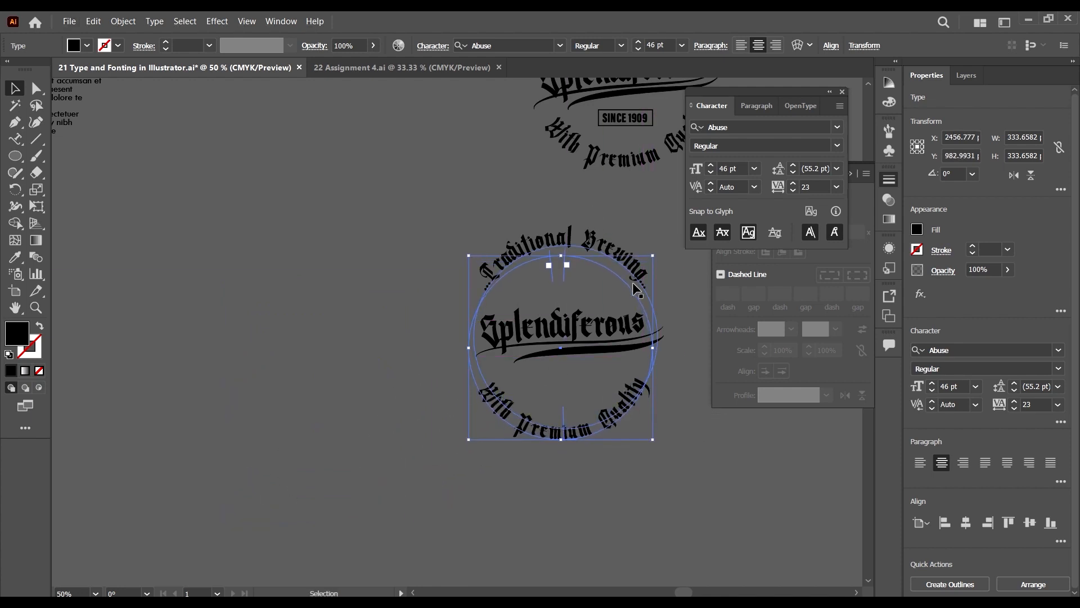
pyautogui.press('Up')
pyautogui.press('Up')
pyautogui.press('Up')
pyautogui.press('Up')
pyautogui.press('Up')
pyautogui.press('Up')
pyautogui.press('Up')
pyautogui.press('Up')
pyautogui.press('Up')
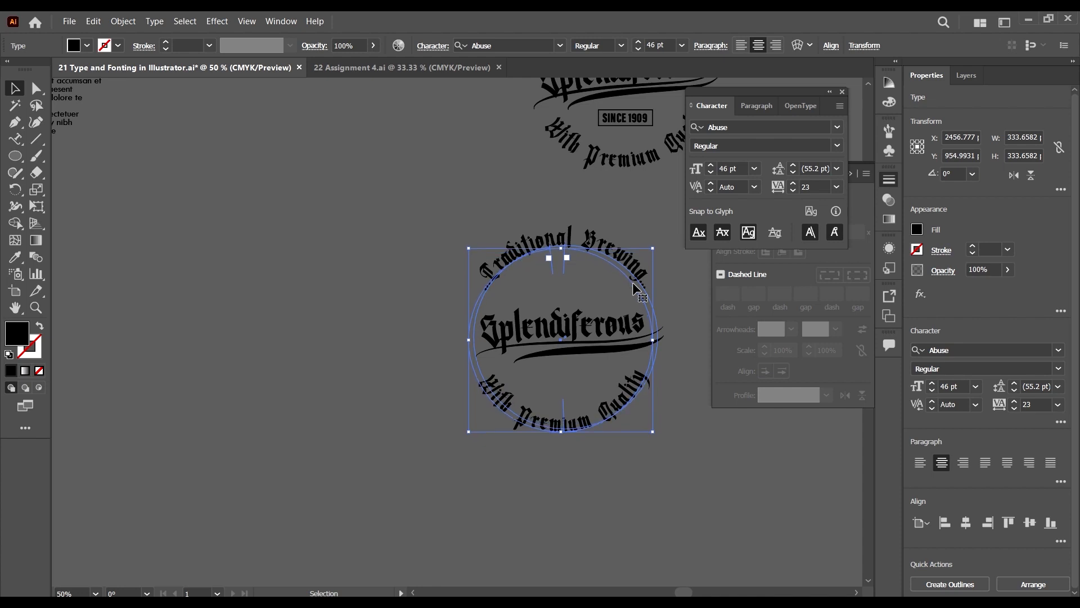
pyautogui.press('Up')
pyautogui.press('Right')
pyautogui.press('Right')
pyautogui.press('Right')
pyautogui.press('Right')
pyautogui.press('Right')
pyautogui.press('Right')
pyautogui.press('Right')
pyautogui.press('Right')
pyautogui.press('Right')
pyautogui.press('Right')
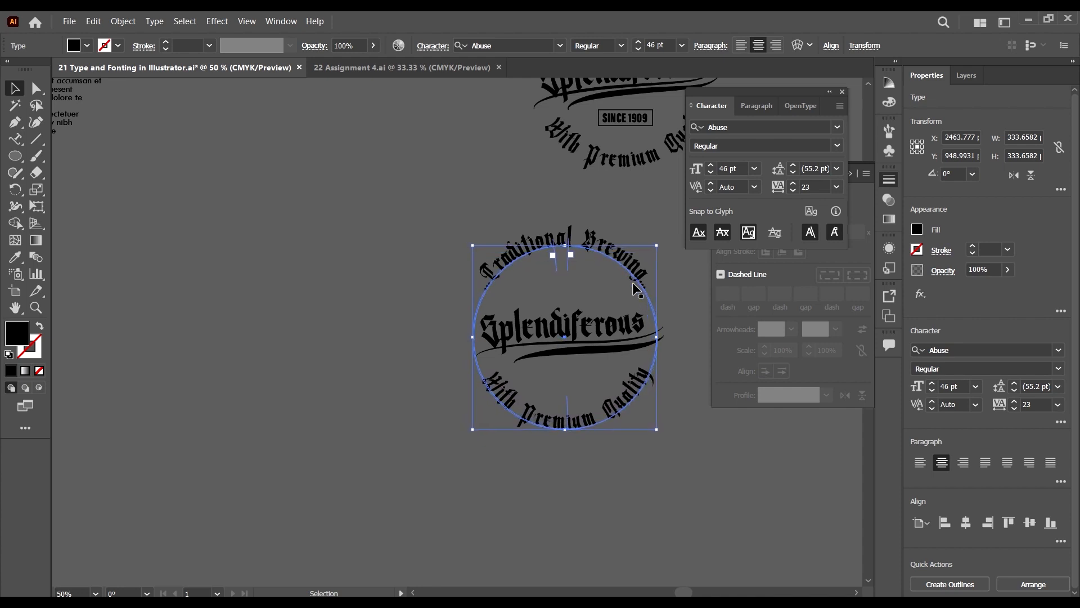
# Nudge the With Premium Quality circle 1 pt up and add the Traditional Brewing circle to the selection
pyautogui.press('Up')
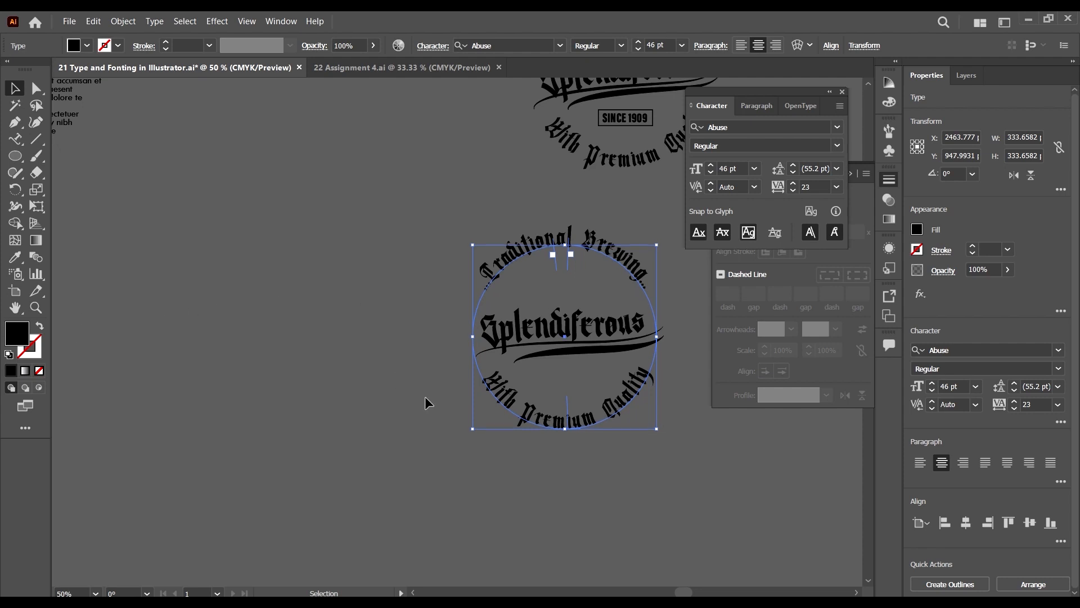
pyautogui.scroll(2, 639, 321)
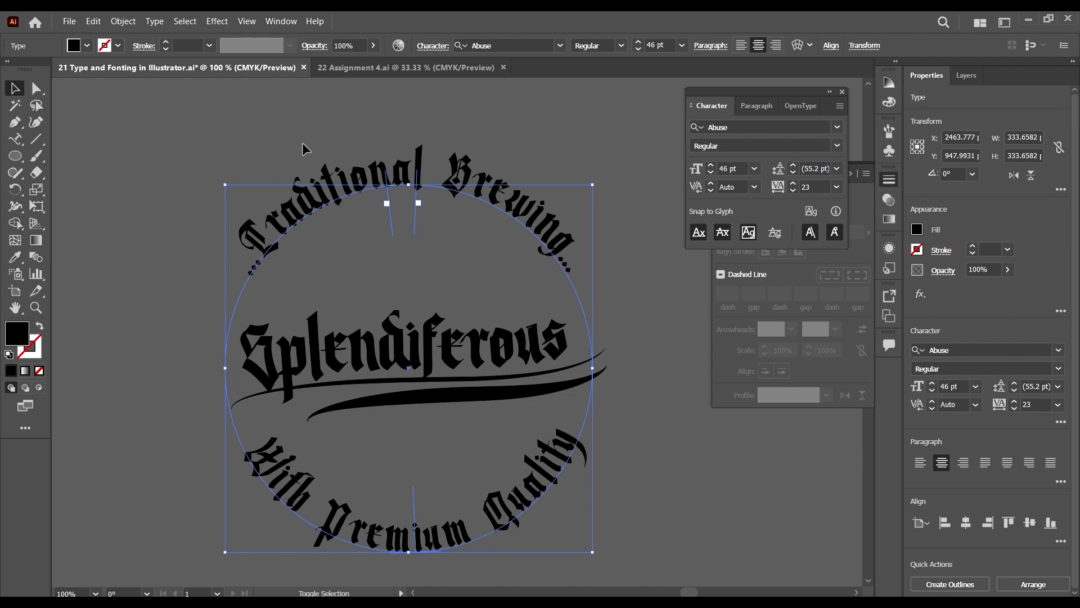
pyautogui.keyDown('shift'); pyautogui.click(335, 197); pyautogui.keyUp('shift')
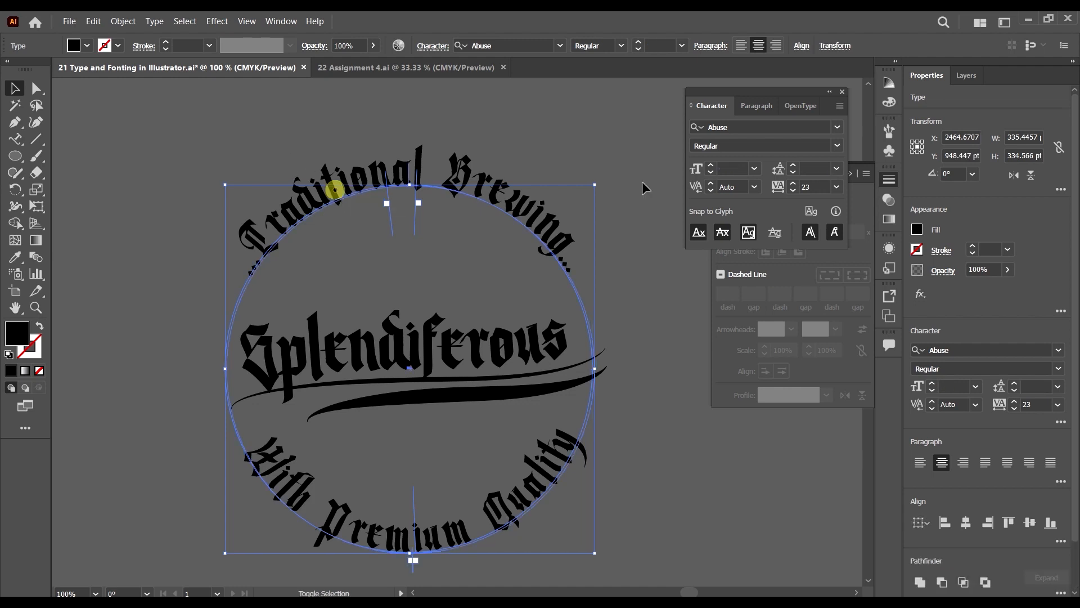
# Set Align to Path to Center in Type on a Path Options for both circular texts, previewing the change, and deselect them
pyautogui.click(154, 20)
pyautogui.click(255, 139)
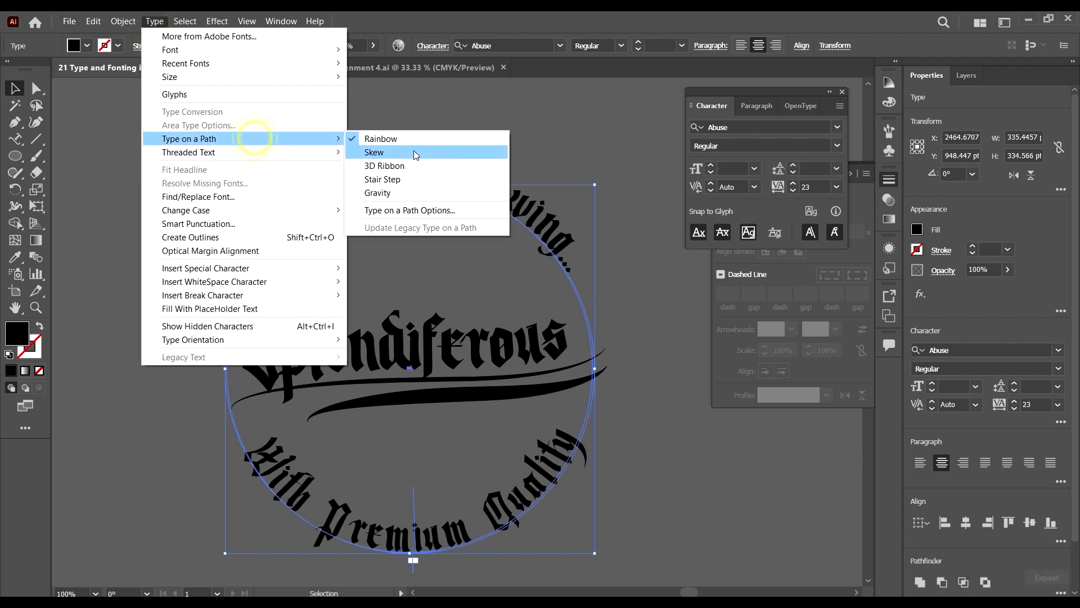
pyautogui.click(411, 211)
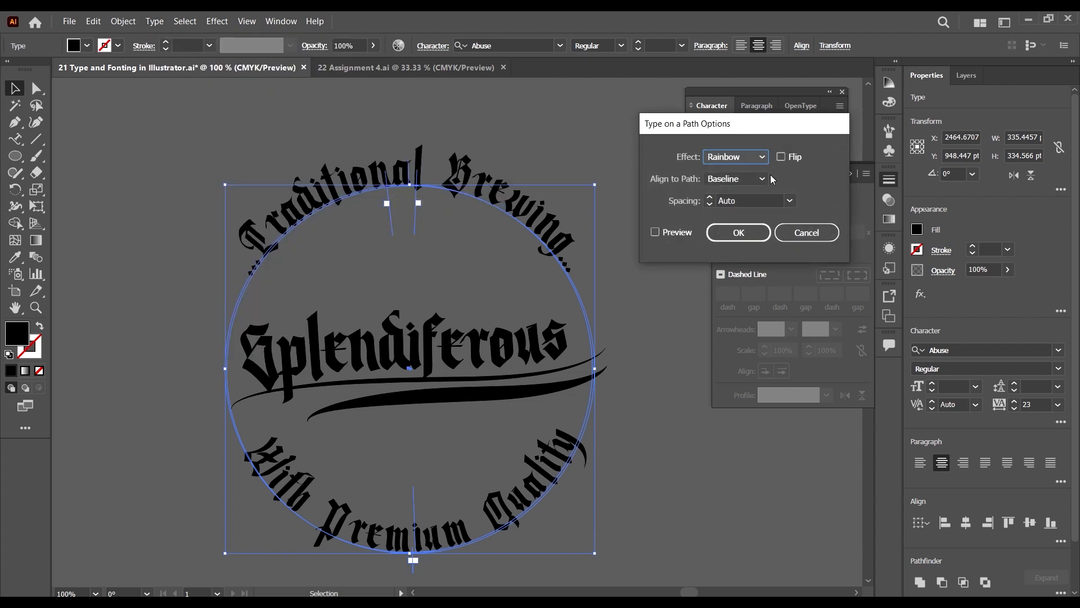
pyautogui.click(752, 179)
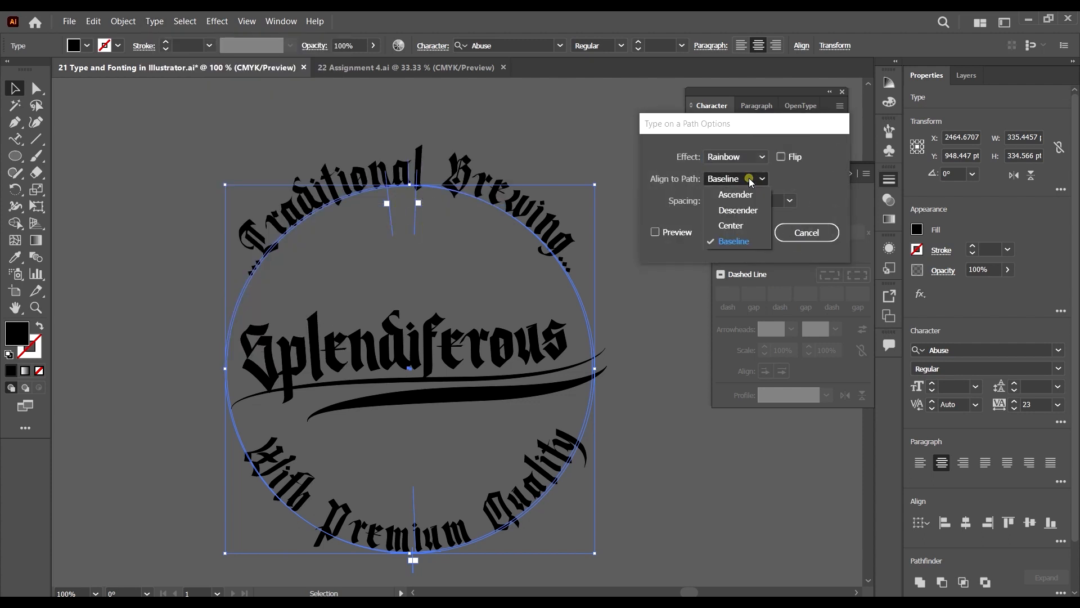
pyautogui.click(731, 226)
pyautogui.click(666, 231)
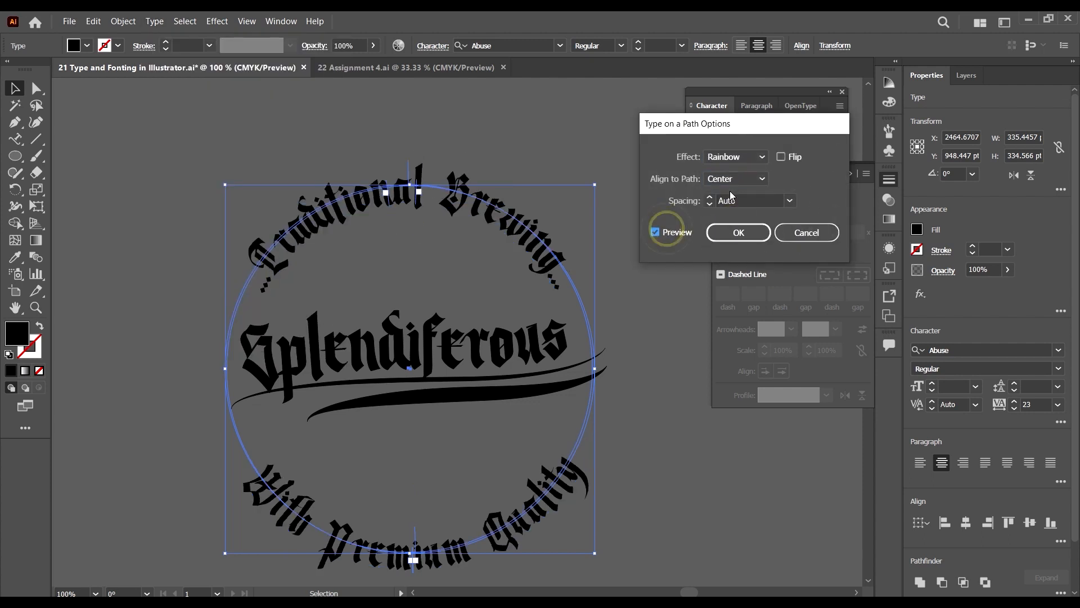
pyautogui.click(759, 242)
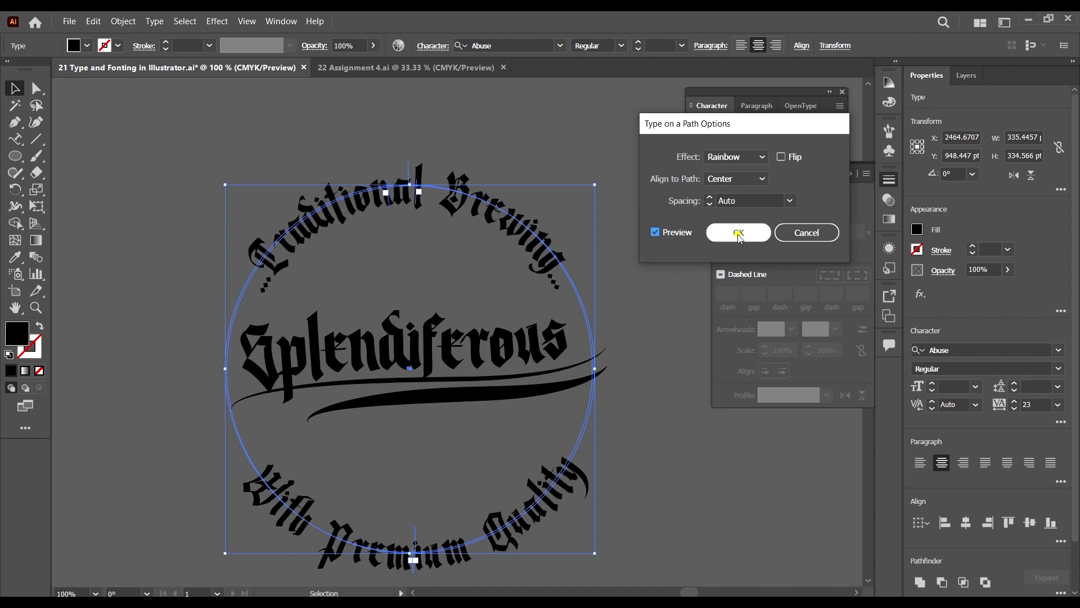
pyautogui.click(646, 410)
# Copy the boxed SINCE 1909 label from the original badge to the new one, between the swooshes and With Premium Quality
pyautogui.keyDown('alt'); pyautogui.scroll(-1, 528, 243); pyautogui.keyUp('alt')
pyautogui.keyDown('alt'); pyautogui.scroll(-2, 529, 243); pyautogui.keyUp('alt')
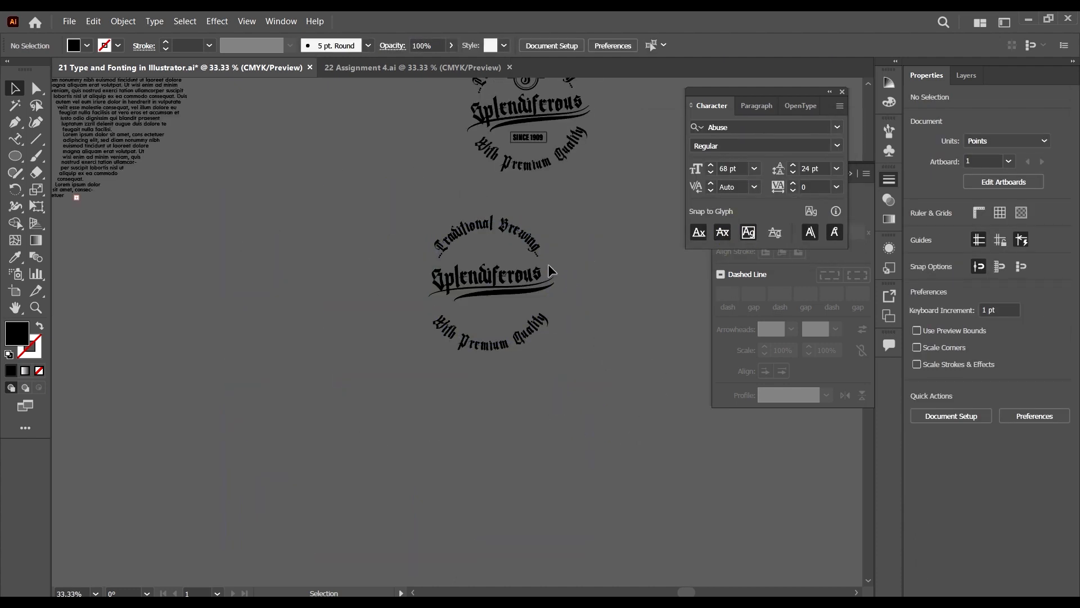
pyautogui.keyDown('alt'); pyautogui.scroll(2, 548, 264); pyautogui.keyUp('alt')
pyautogui.keyDown('alt'); pyautogui.scroll(-1, 553, 230); pyautogui.keyUp('alt')
pyautogui.scroll(3, 552, 230)
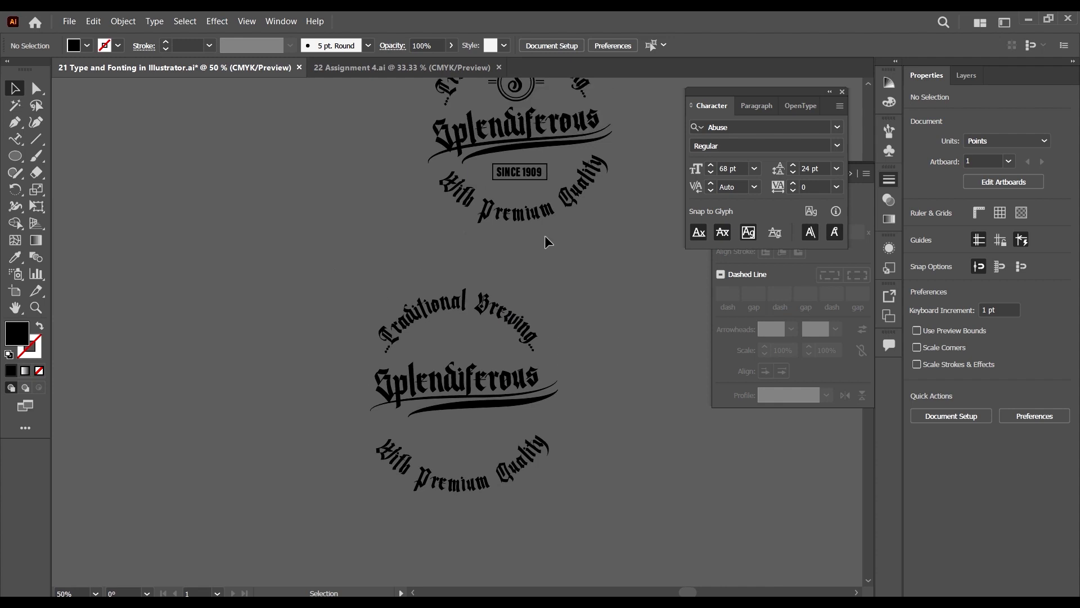
pyautogui.keyDown('alt'); pyautogui.scroll(3, 529, 176); pyautogui.keyUp('alt')
pyautogui.click(519, 173)
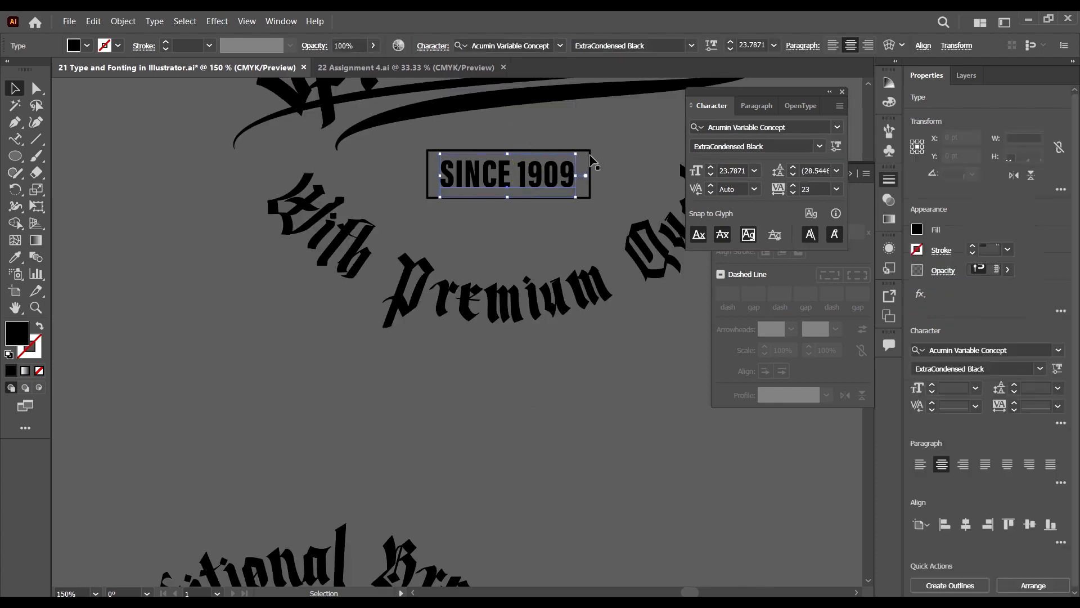
pyautogui.keyDown('alt'); pyautogui.scroll(-3, 550, 191); pyautogui.keyUp('alt')
pyautogui.scroll(-1, 549, 192)
pyautogui.keyDown('alt'); pyautogui.moveTo(538, 154); pyautogui.dragTo(488, 428); pyautogui.keyUp('alt')
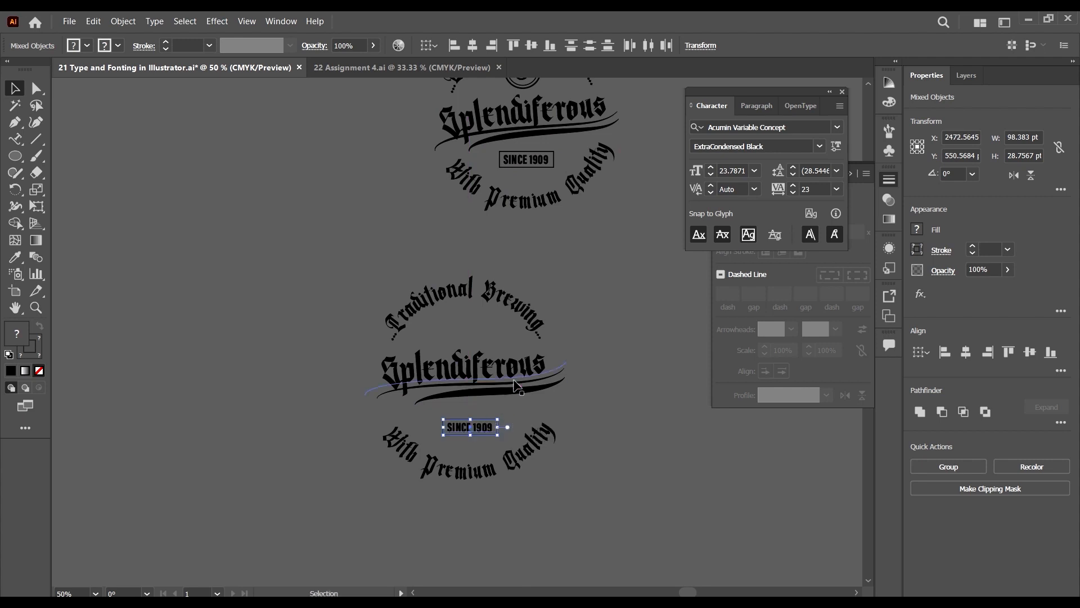
# Select the letter S in the original badge's round emblem to check its font, and deselect it
pyautogui.scroll(3, 535, 265)
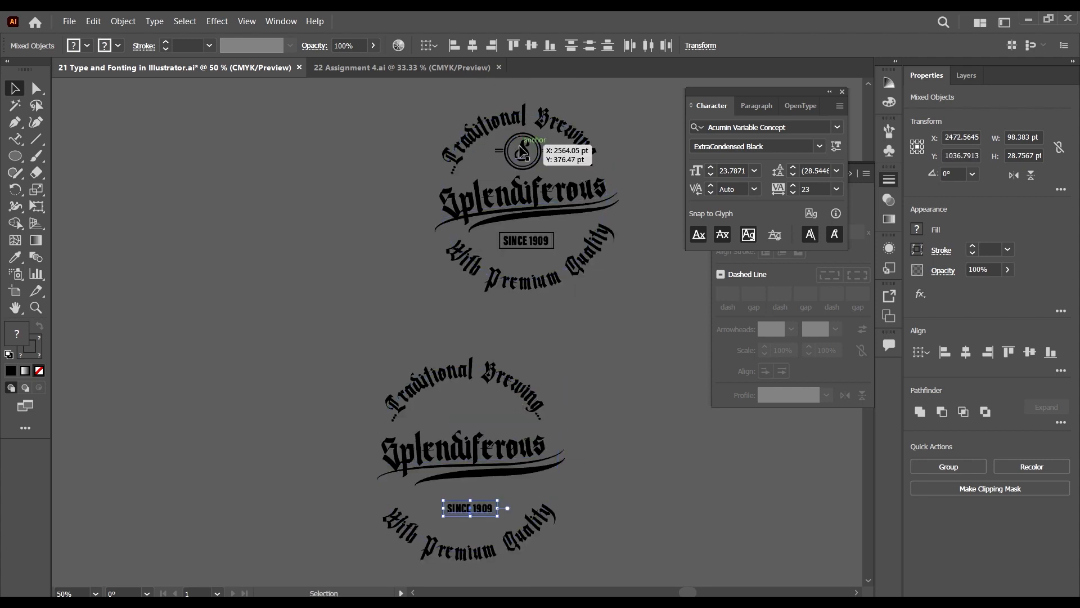
pyautogui.keyDown('alt'); pyautogui.scroll(2, 543, 132); pyautogui.keyUp('alt')
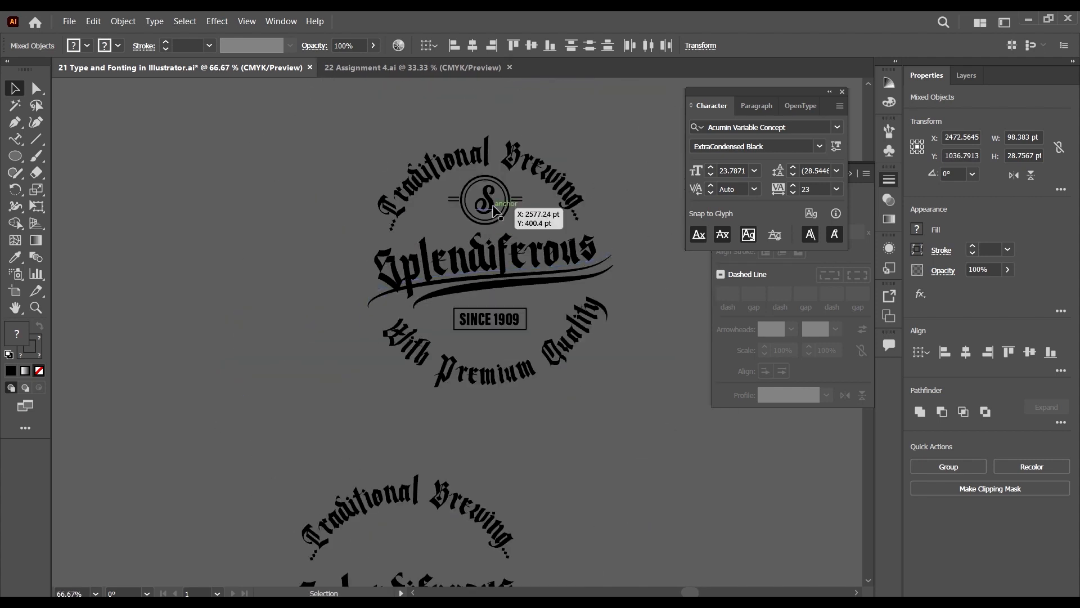
pyautogui.keyDown('alt'); pyautogui.scroll(1, 494, 193); pyautogui.keyUp('alt')
pyautogui.click(489, 198)
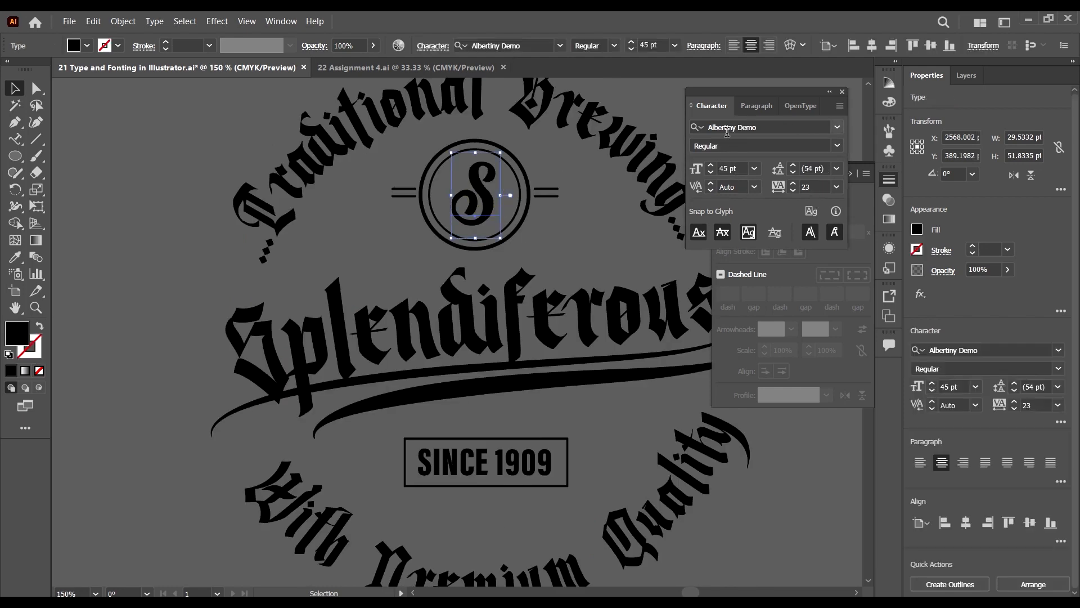
pyautogui.click(789, 122)
pyautogui.click(567, 228)
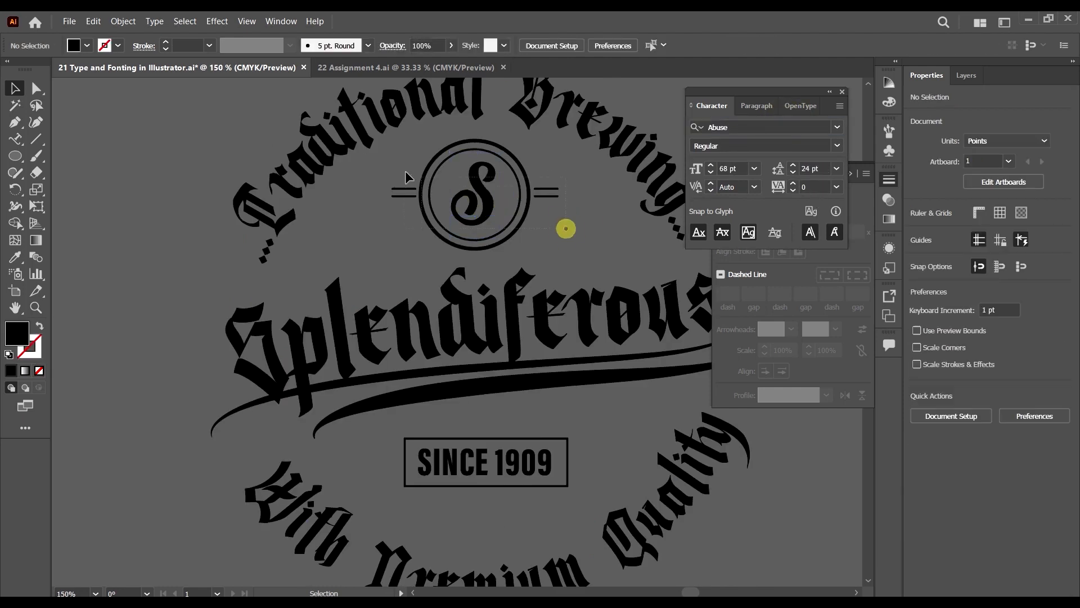
# Copy the round S emblem with its side lines from the original badge to the new one, between Traditional Brewing and Splendiferous
pyautogui.hotkey('ctrl', 'a')
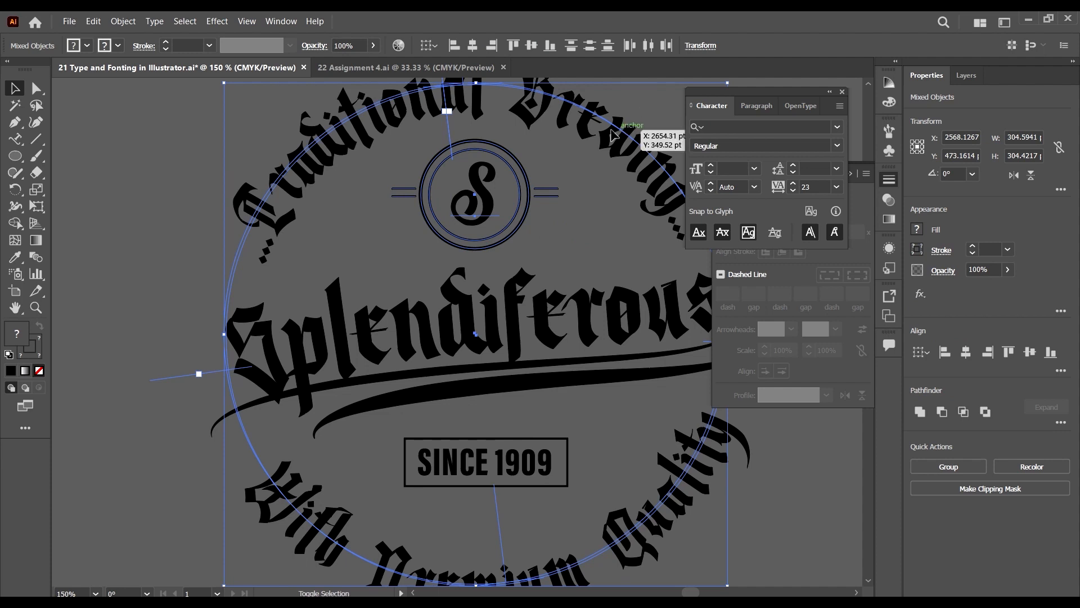
pyautogui.scroll(-1, 371, 128)
pyautogui.moveTo(282, 115); pyautogui.dragTo(352, 160)
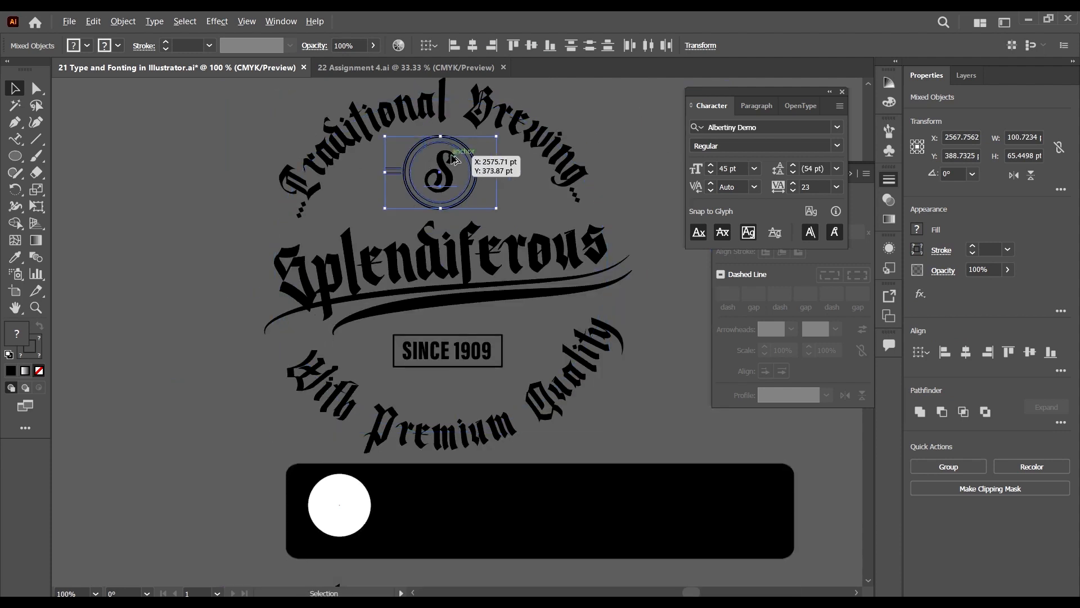
pyautogui.scroll(-3, 452, 153)
pyautogui.moveTo(446, 105); pyautogui.dragTo(391, 358)
# Scale the copied S emblem down proportionally about its centre to about 92 × 60 pt and shift it slightly left
pyautogui.scroll(2, 388, 373)
pyautogui.scroll(-1, 428, 360)
pyautogui.scroll(-1, 428, 360)
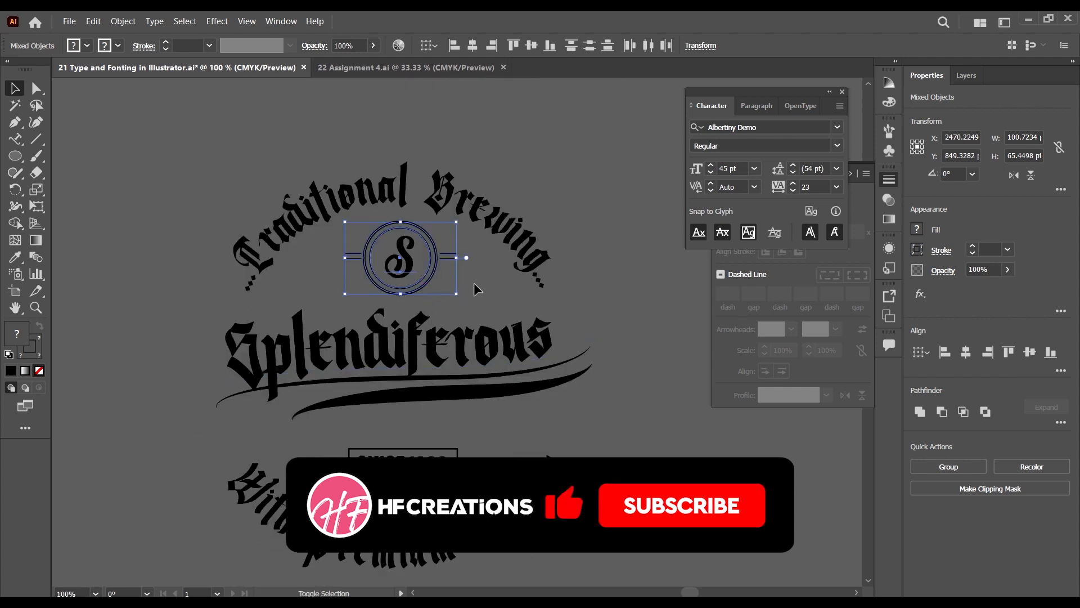
pyautogui.moveTo(455, 293); pyautogui.dragTo(451, 290)
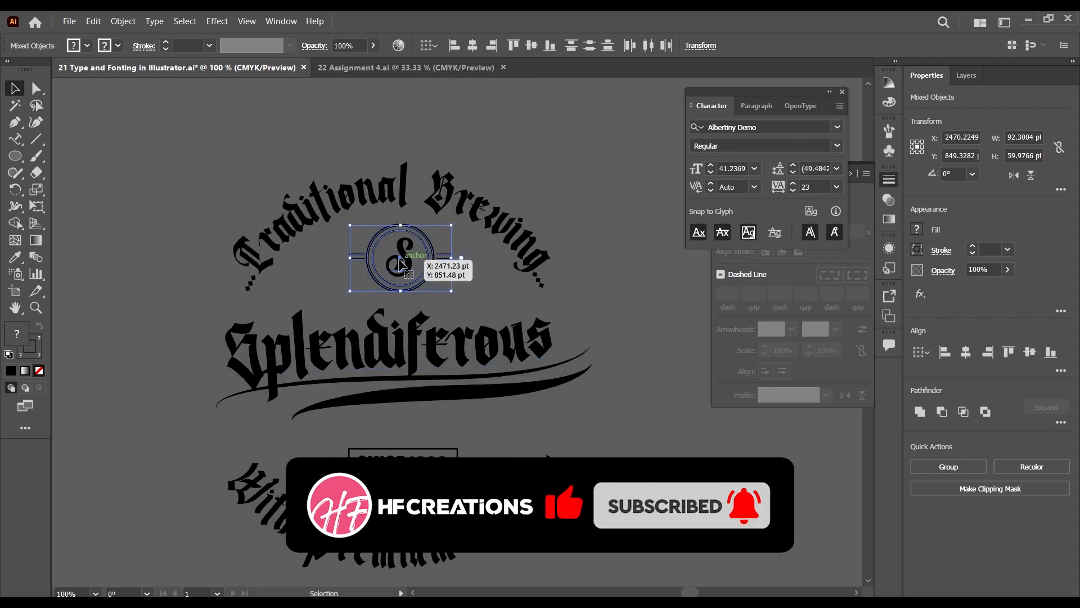
pyautogui.moveTo(397, 254); pyautogui.dragTo(396, 257)
pyautogui.scroll(-3, 506, 322)
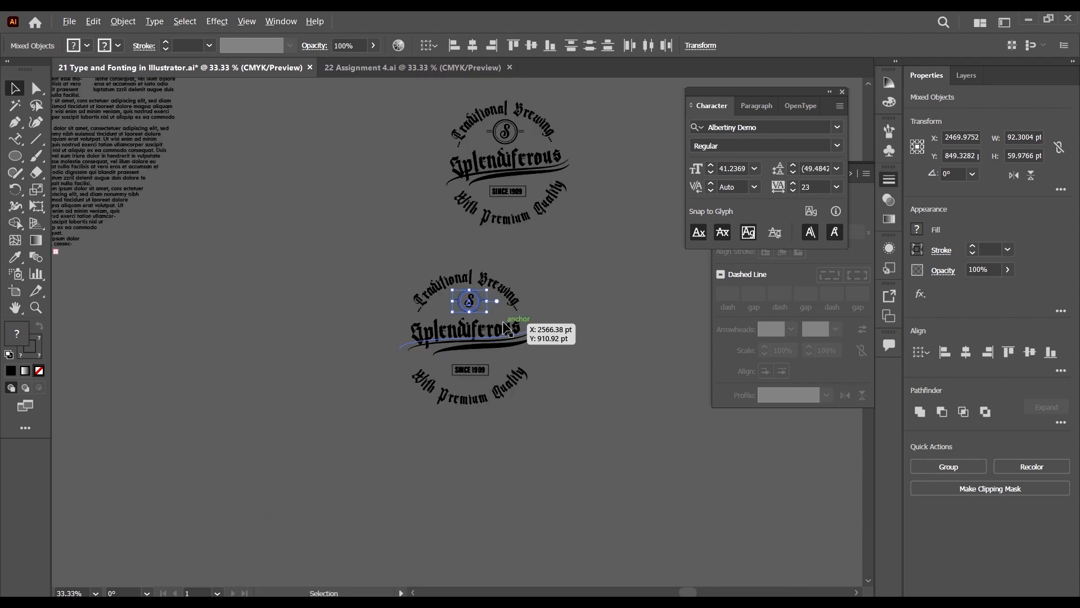
# Select only the new badge's S emblem with its side lines and nudge it 4 pt down and 2 pt left
pyautogui.click(603, 388)
pyautogui.scroll(2, 555, 334)
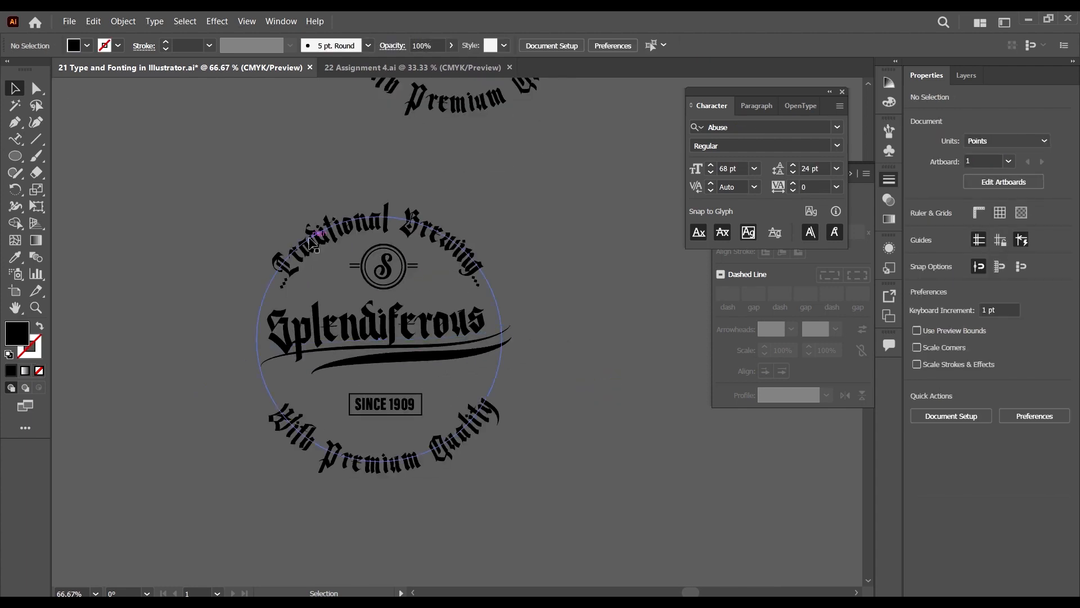
pyautogui.scroll(3, 355, 284)
pyautogui.moveTo(448, 313); pyautogui.dragTo(507, 347)
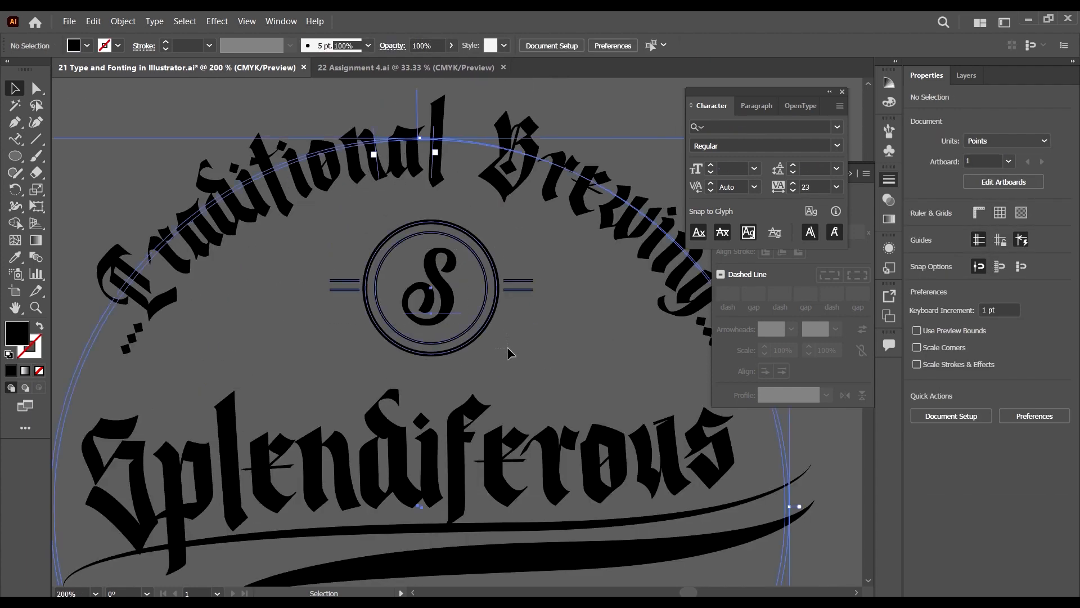
pyautogui.scroll(-2, 613, 135)
pyautogui.moveTo(614, 128); pyautogui.dragTo(575, 177)
pyautogui.scroll(2, 571, 177)
pyautogui.press('Down')
pyautogui.press('Down')
pyautogui.press('Down')
pyautogui.press('Down')
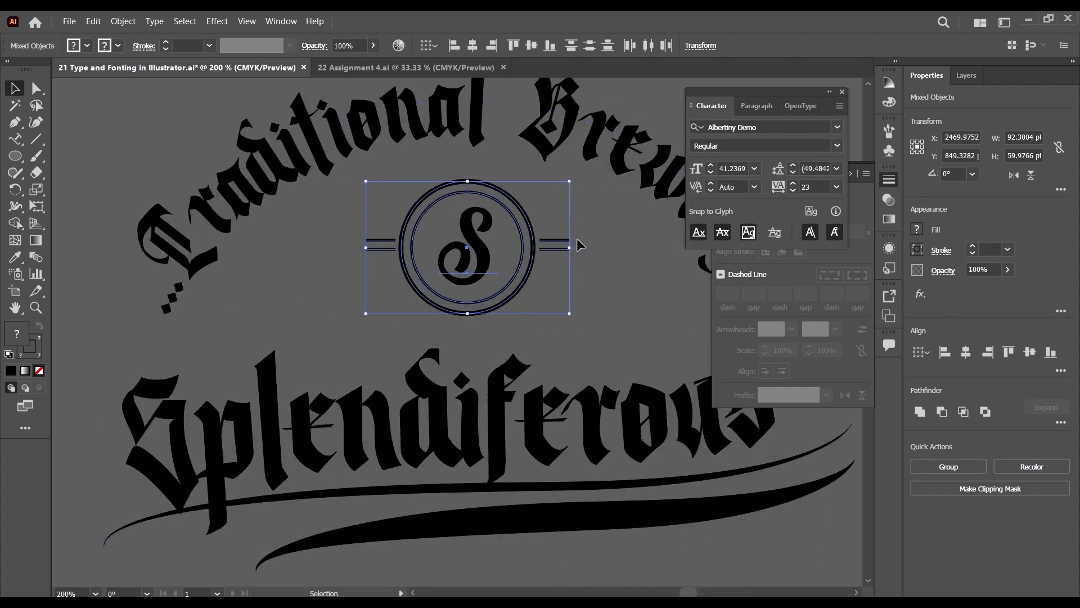
pyautogui.scroll(-2, 388, 326)
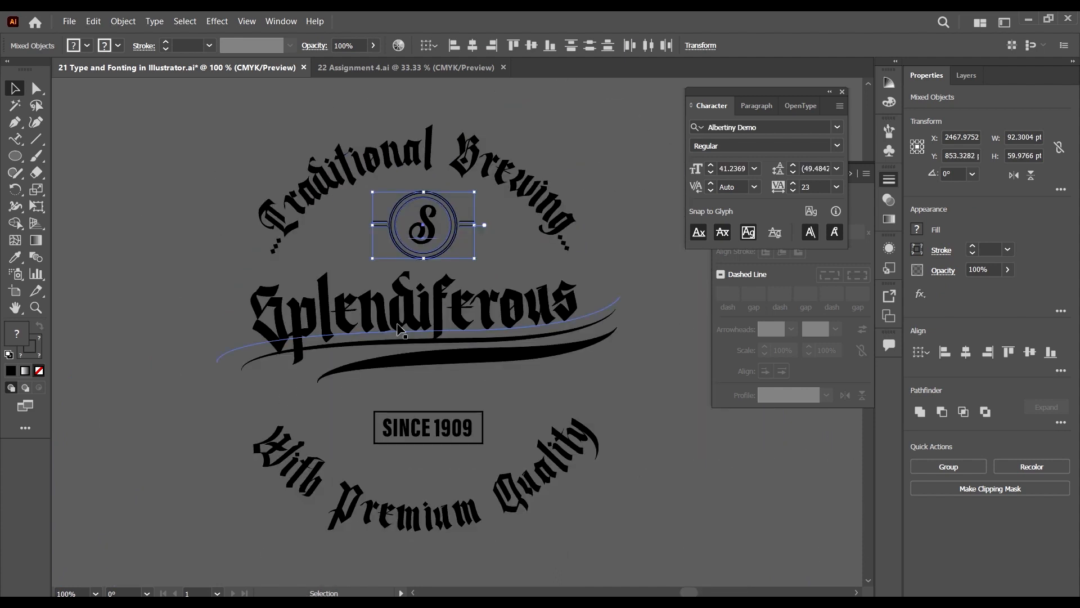
# Nudge the S emblem another 4 pt left and compare the finished badge with the original
pyautogui.scroll(-2, 441, 297)
pyautogui.scroll(1, 484, 299)
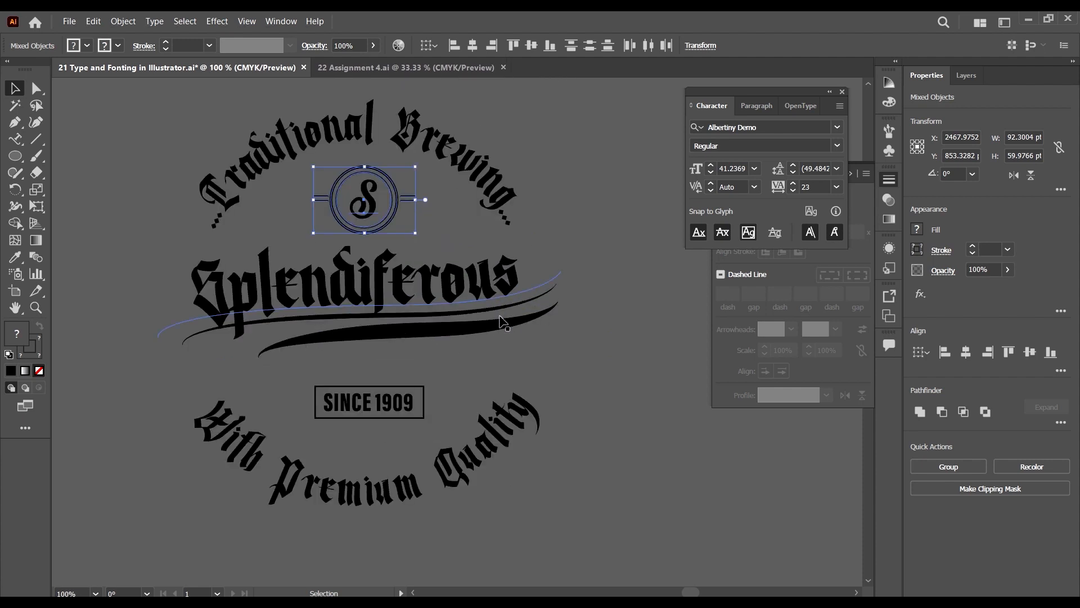
pyautogui.scroll(-2, 450, 282)
pyautogui.scroll(2, 434, 273)
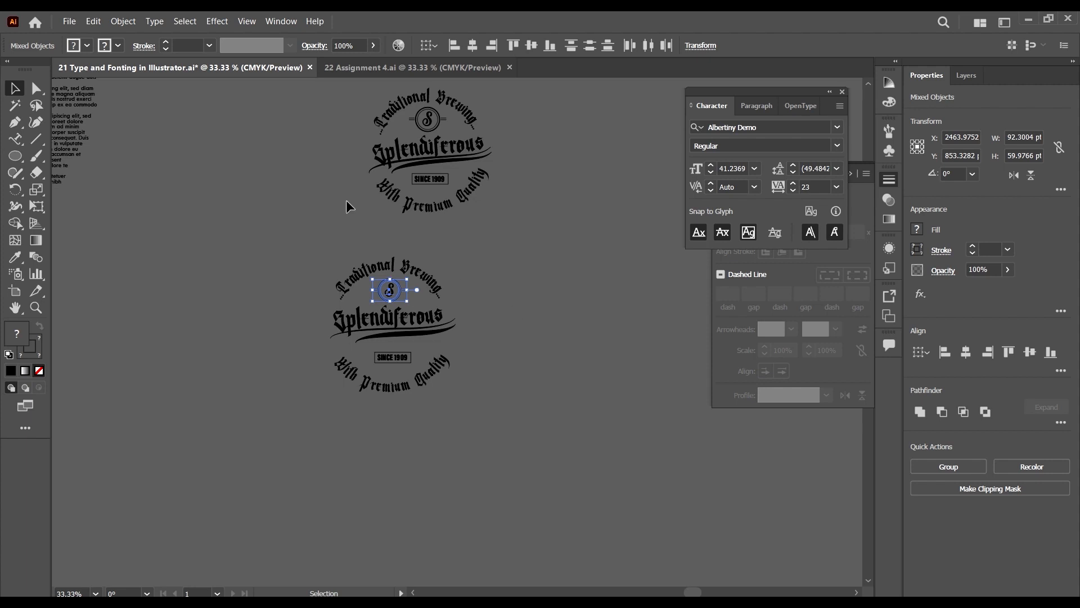
pyautogui.moveTo(308, 247); pyautogui.dragTo(349, 260)
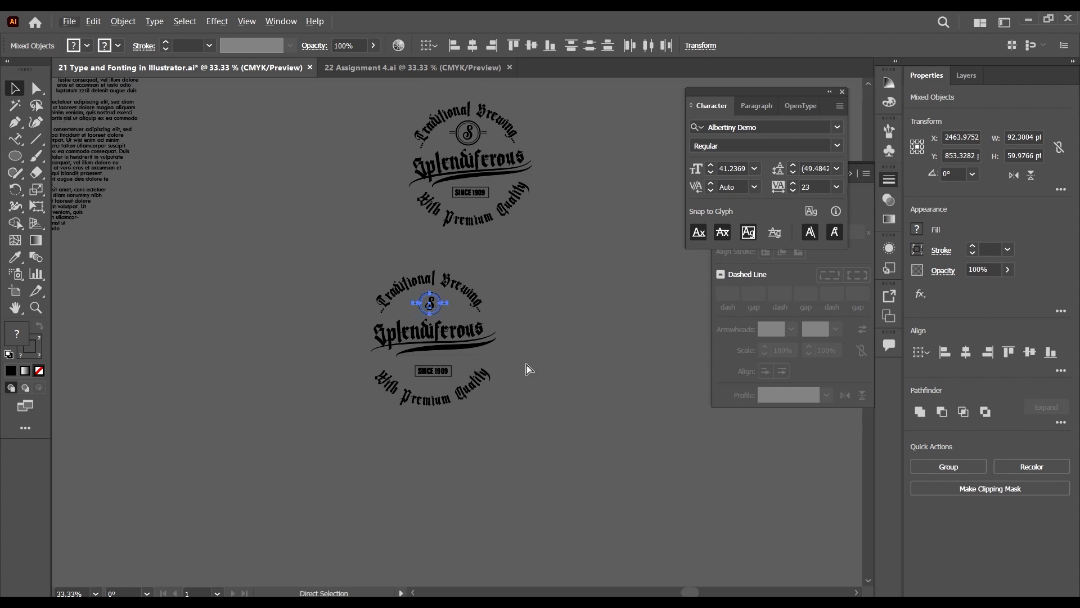
pyautogui.hscroll(-1, 488, 349)
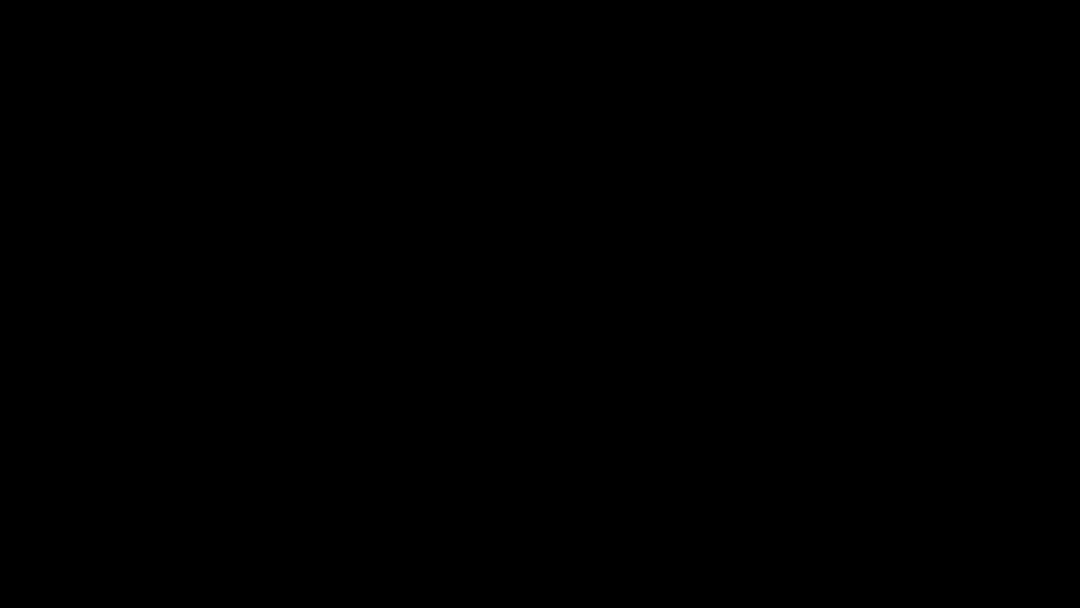